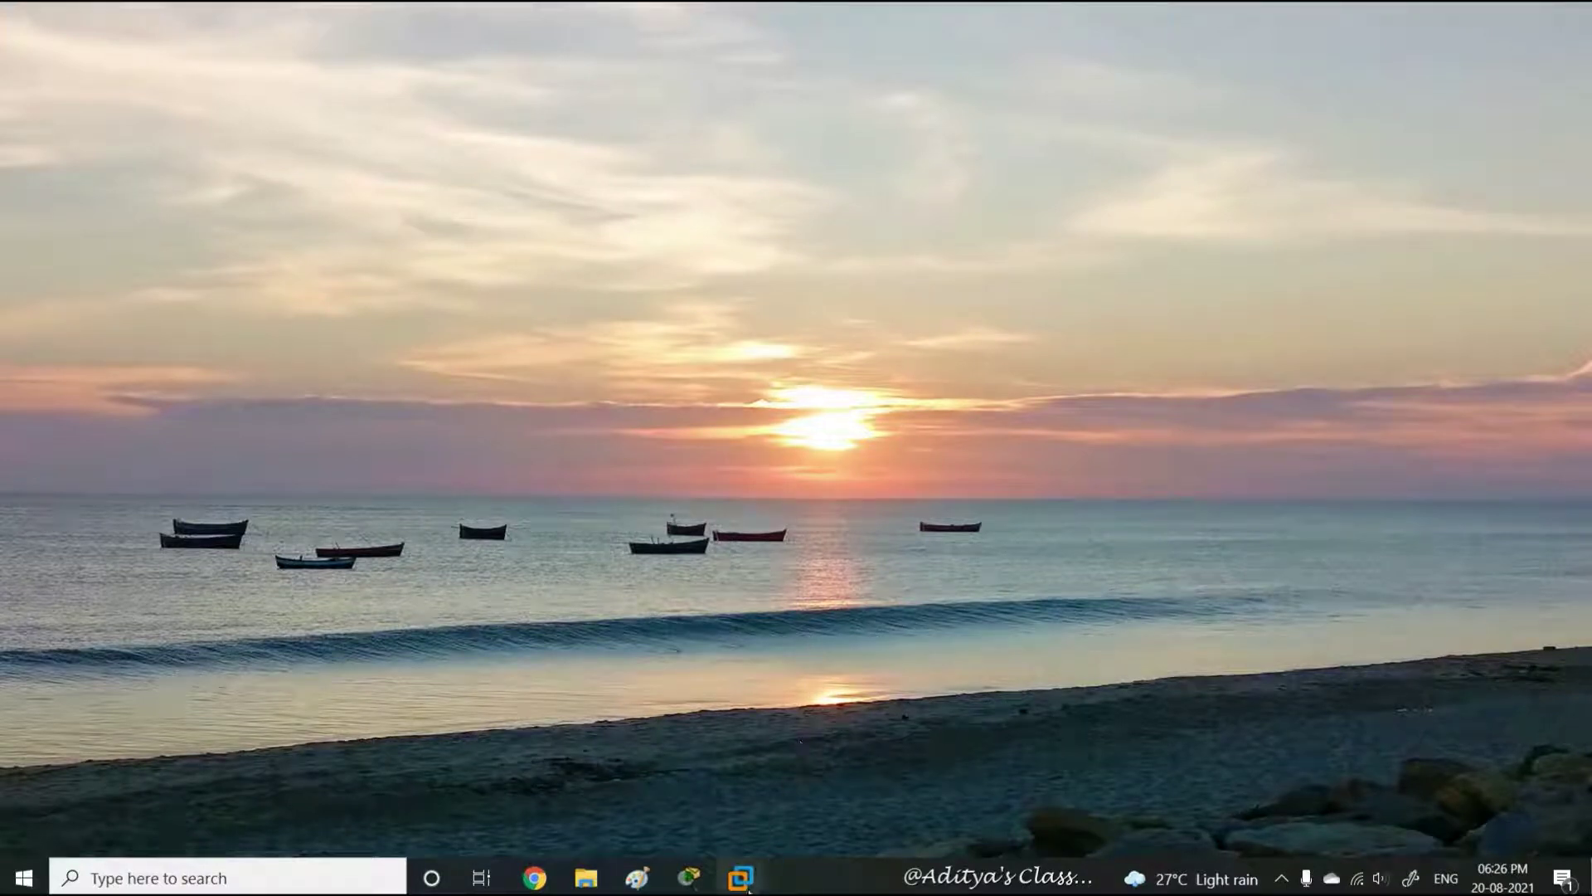
Show Server01's desktop full-screen in VMware and close the Server05 tab, leaving Server01 and Server04
{"action": "mouse_move", "coordinate": [744, 887]}
{"action": "left_click", "coordinate": [531, 739]}
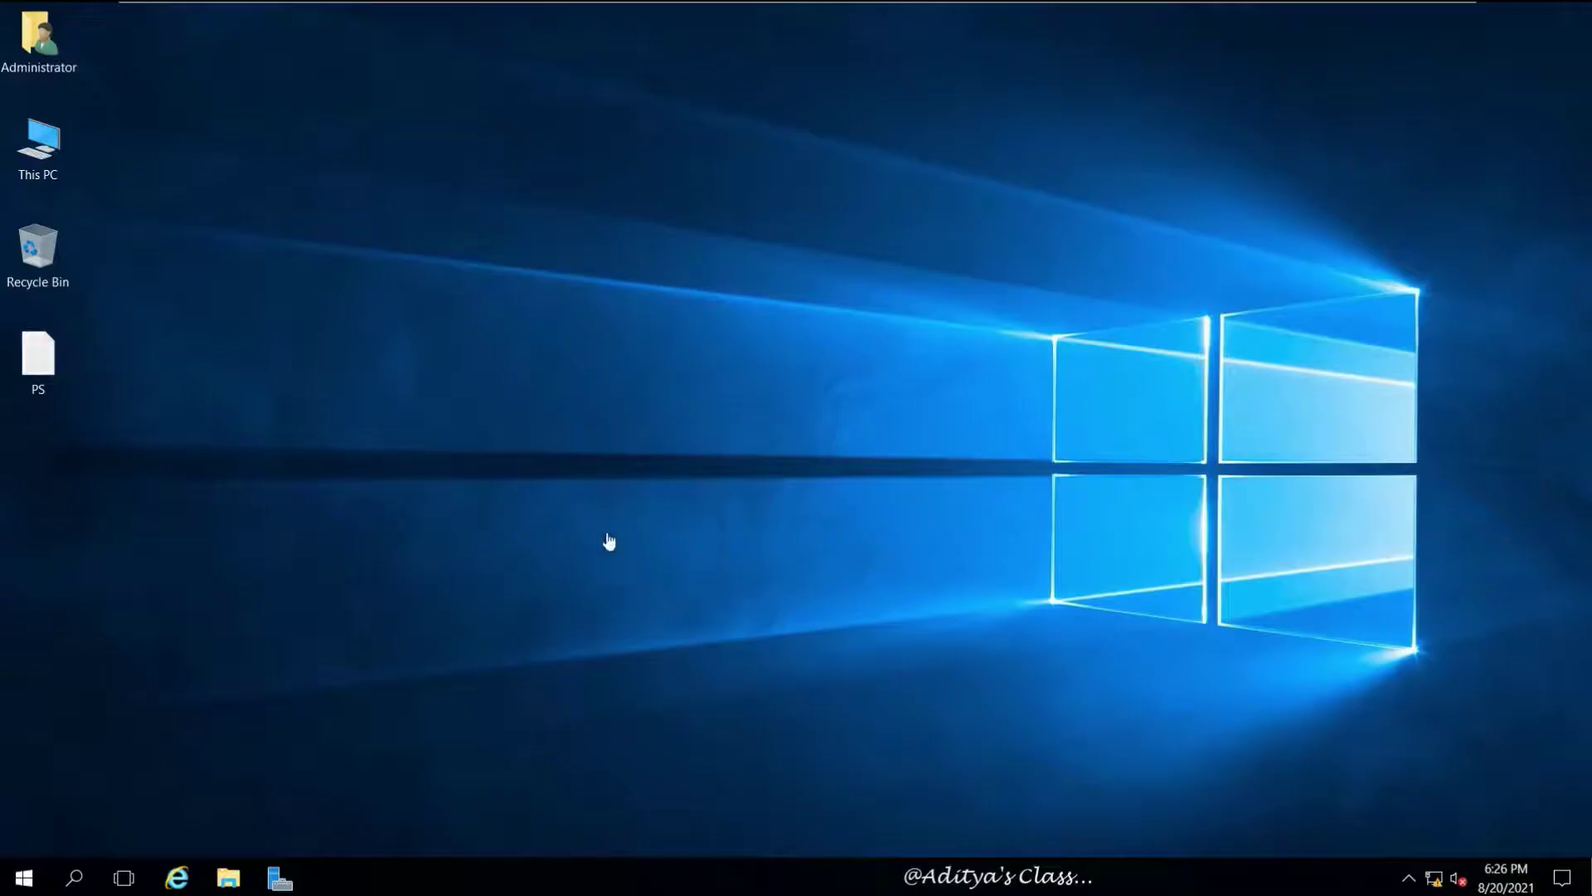
{"action": "mouse_move", "coordinate": [700, 8]}
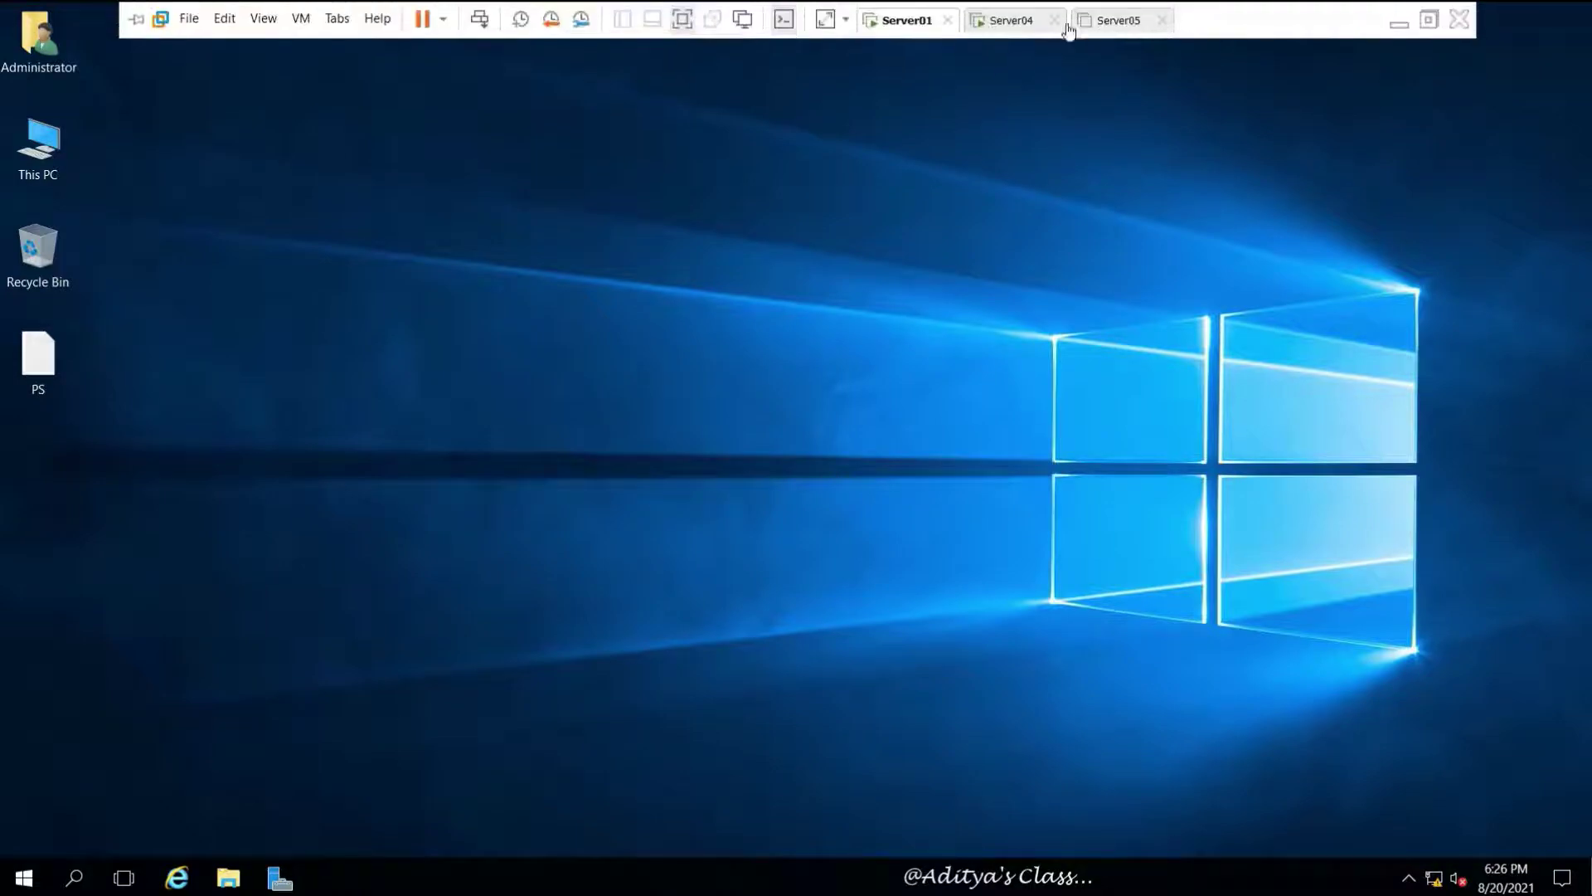
{"action": "left_click", "coordinate": [1160, 27]}
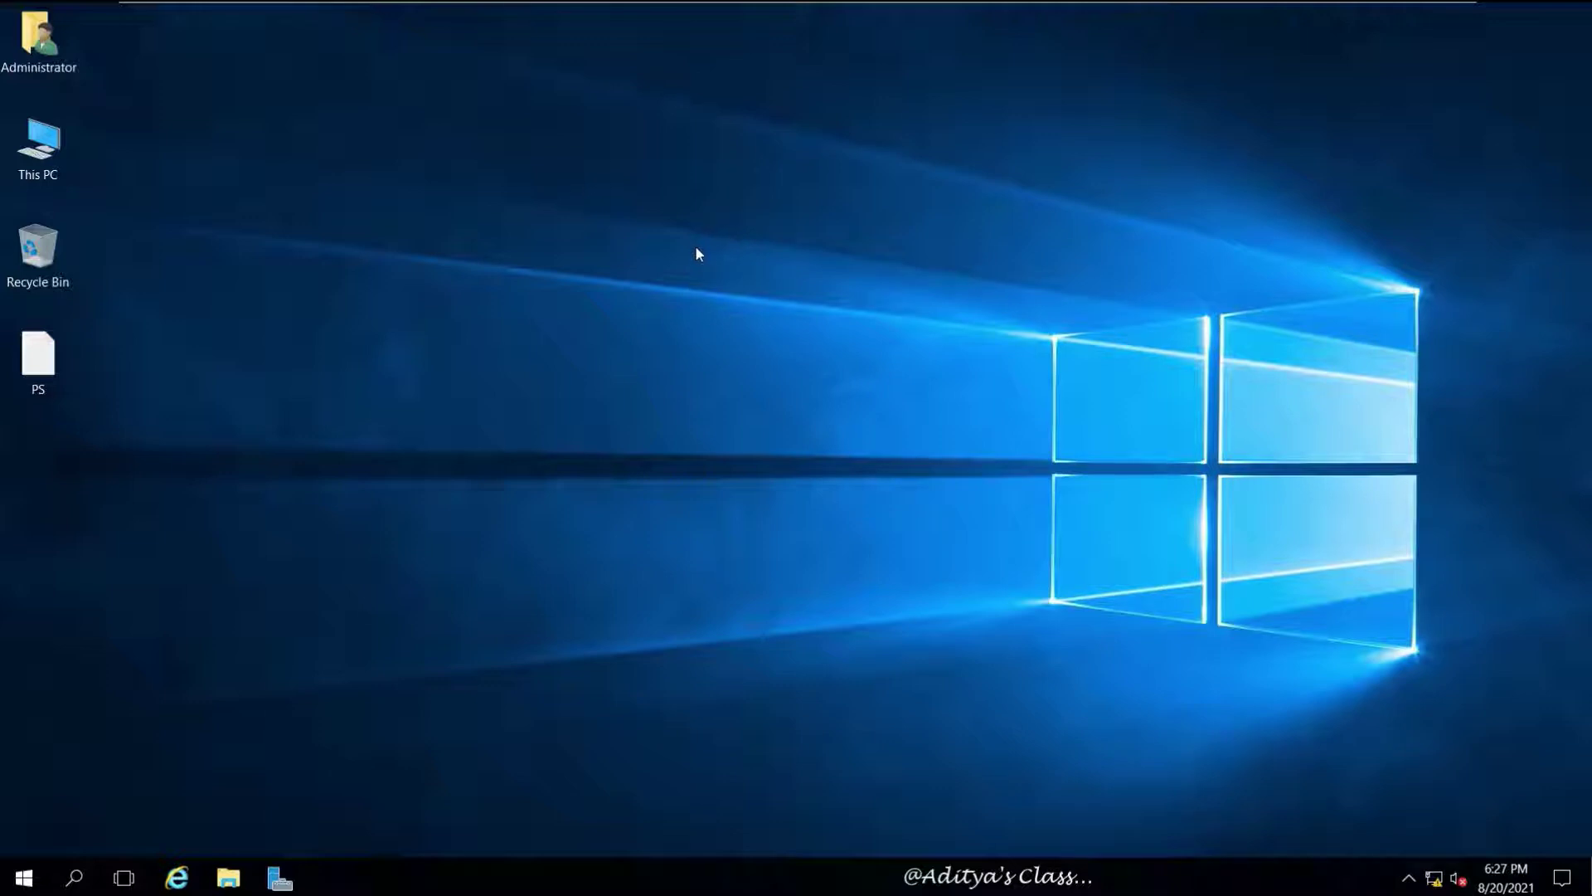
Review the AD DS, DHCP and DNS pages in Server01's Server Manager, then switch to Server04
{"action": "left_click", "coordinate": [280, 878]}
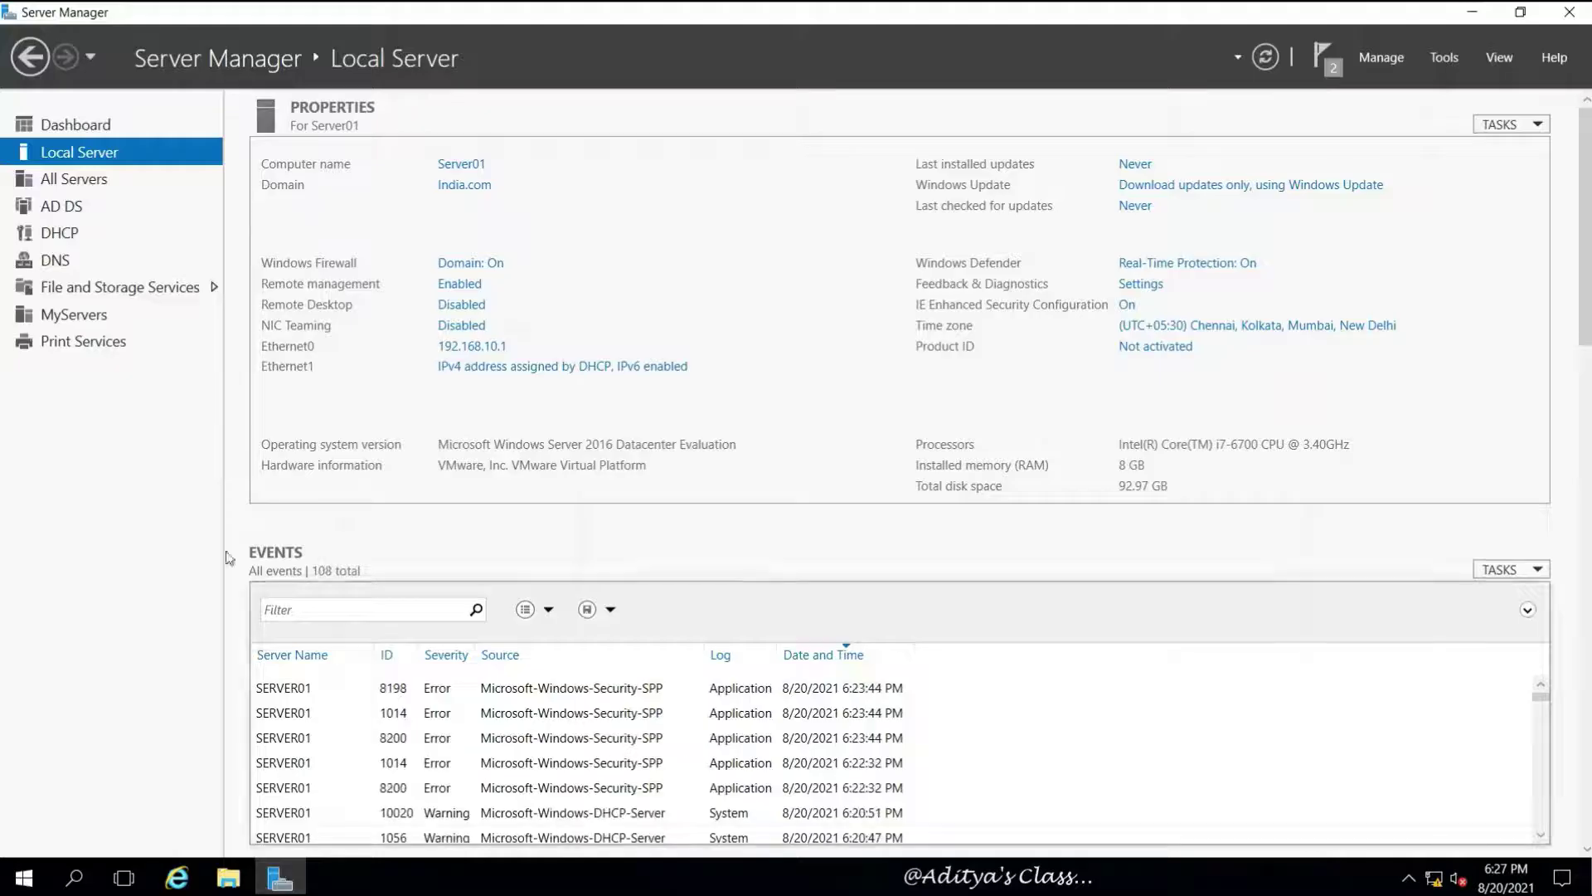
{"action": "left_click", "coordinate": [128, 216]}
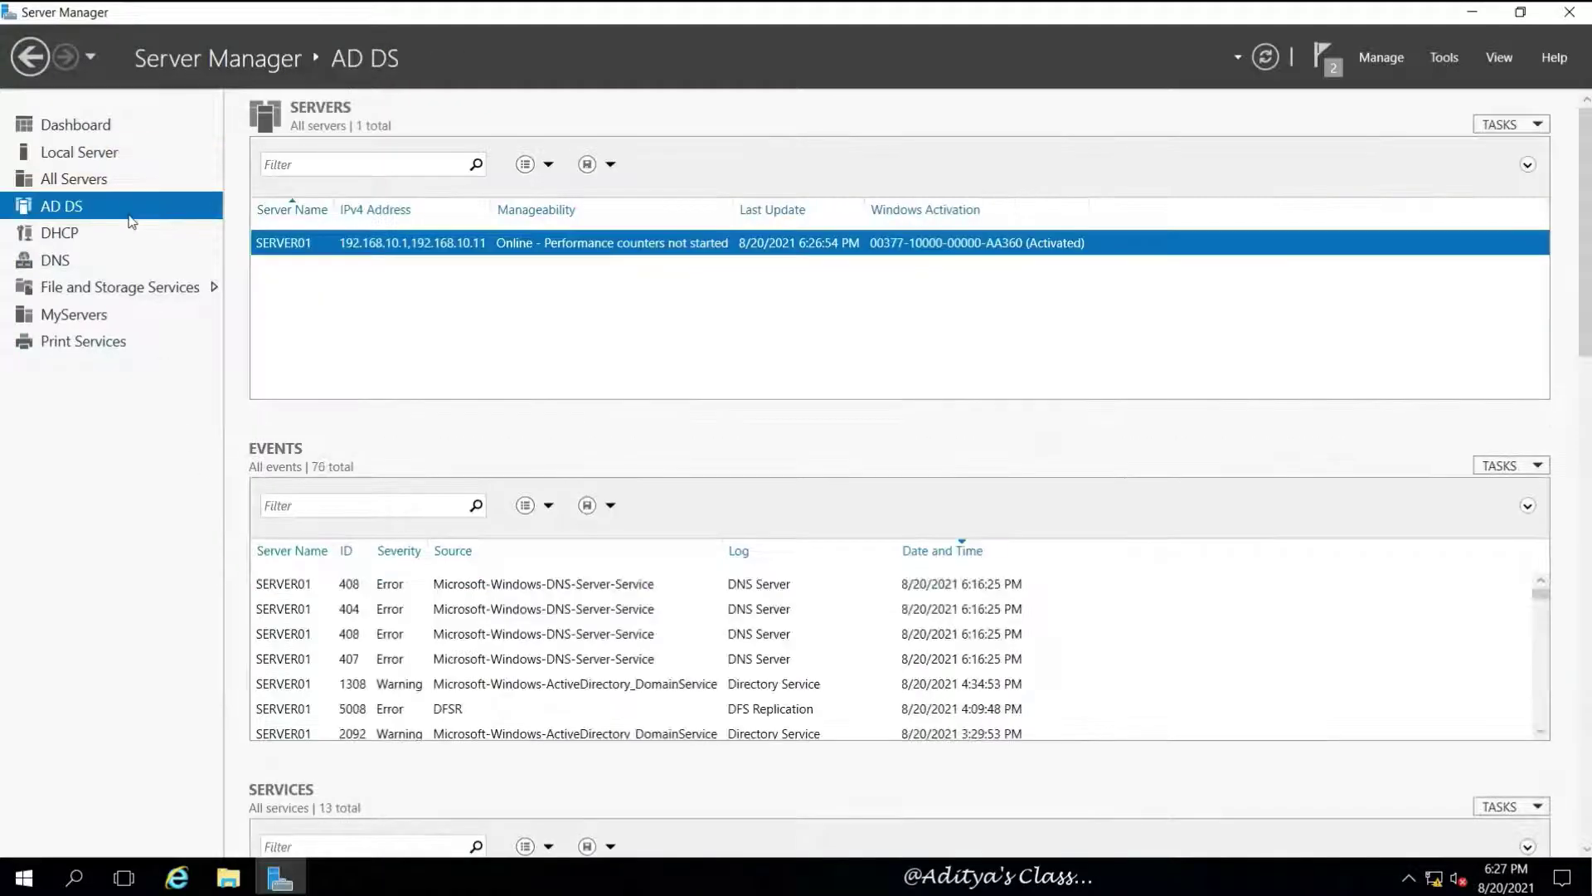
{"action": "left_click", "coordinate": [70, 232]}
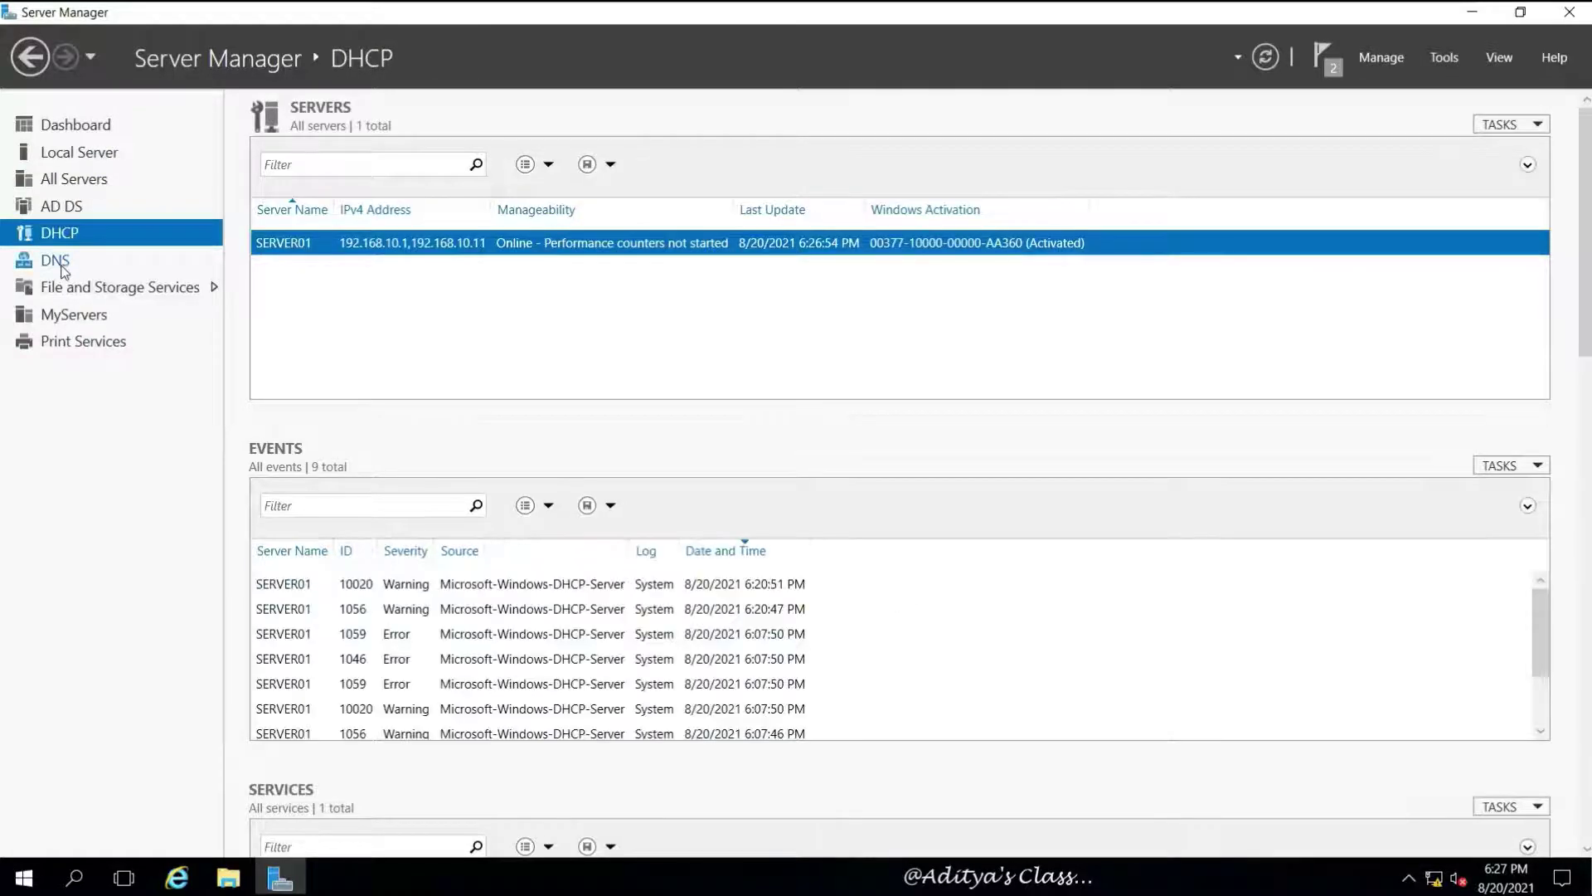
{"action": "left_click", "coordinate": [55, 261]}
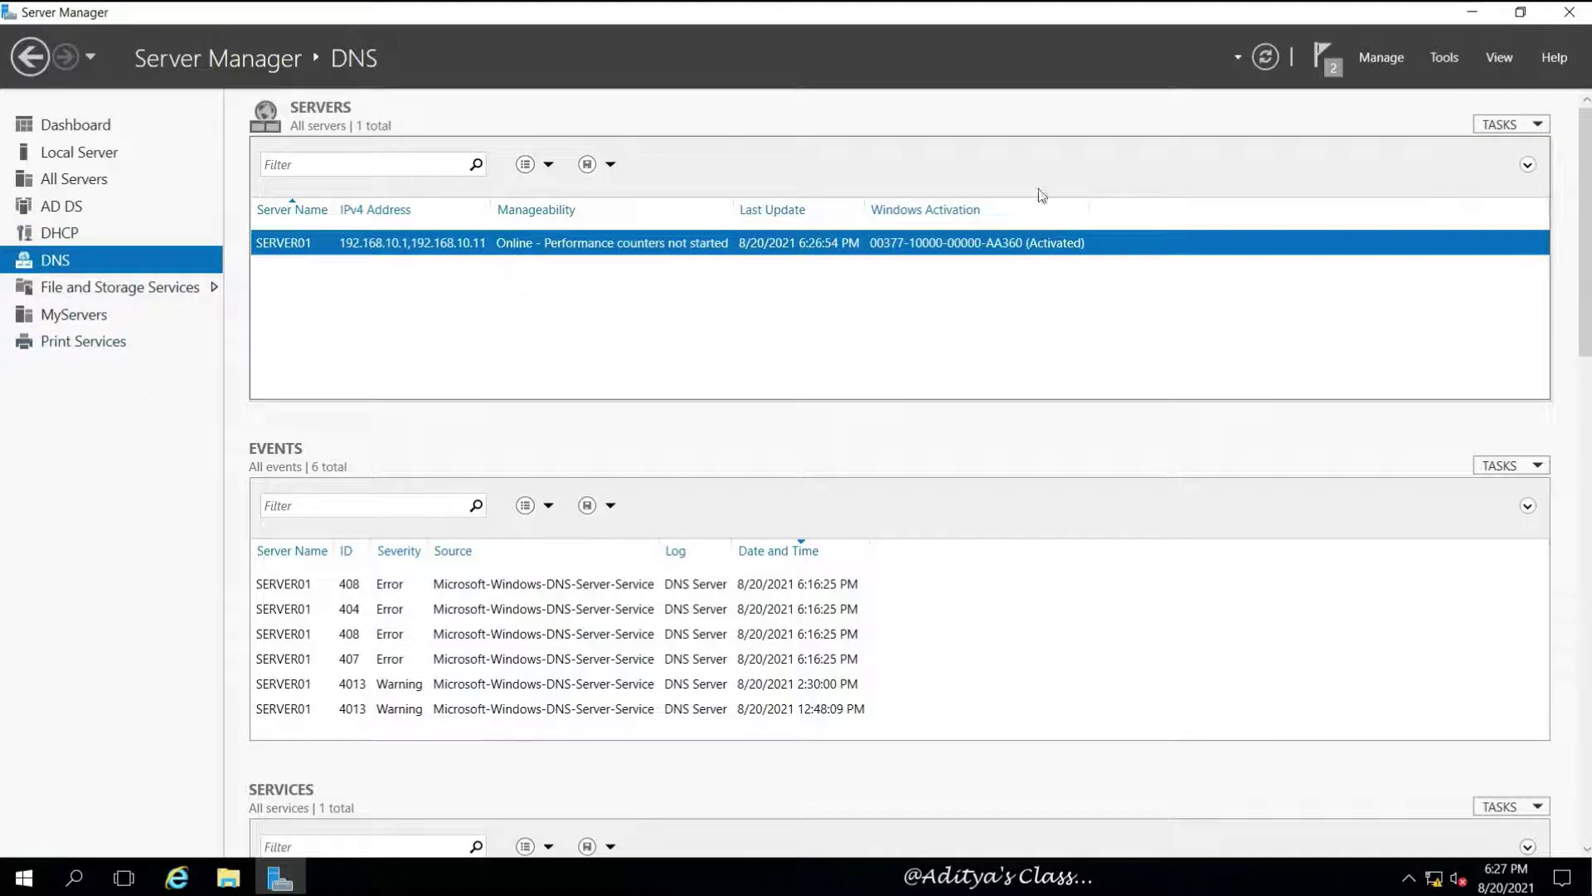
{"action": "mouse_move", "coordinate": [1137, 17]}
{"action": "left_click", "coordinate": [1013, 22]}
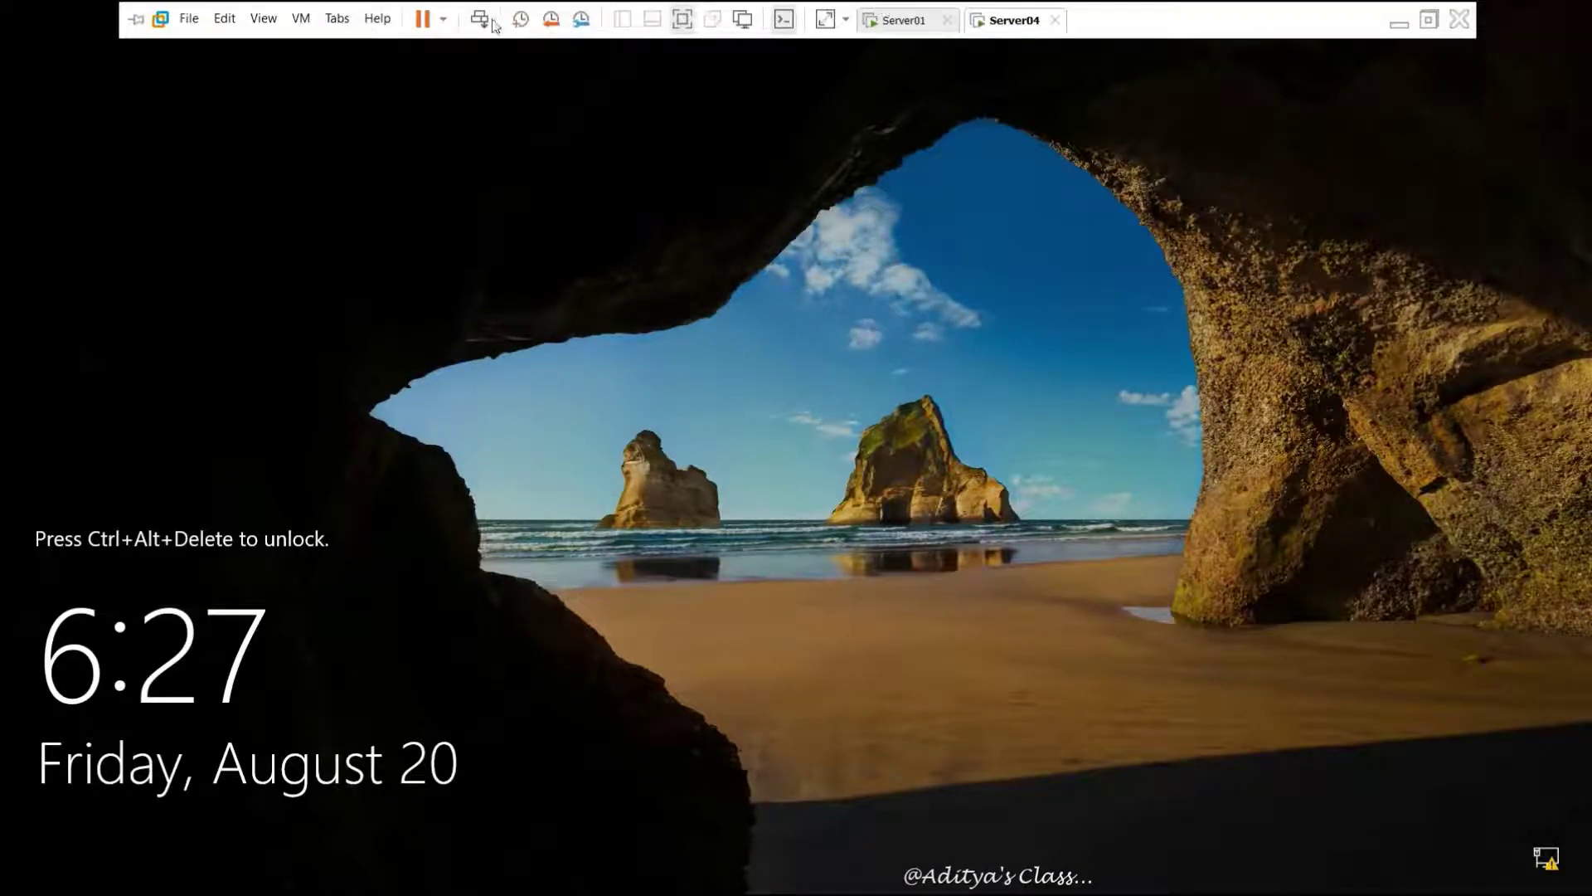
Sign in to Server04 with the administrator password and maximize the Server Manager dashboard
{"action": "left_click", "coordinate": [480, 20]}
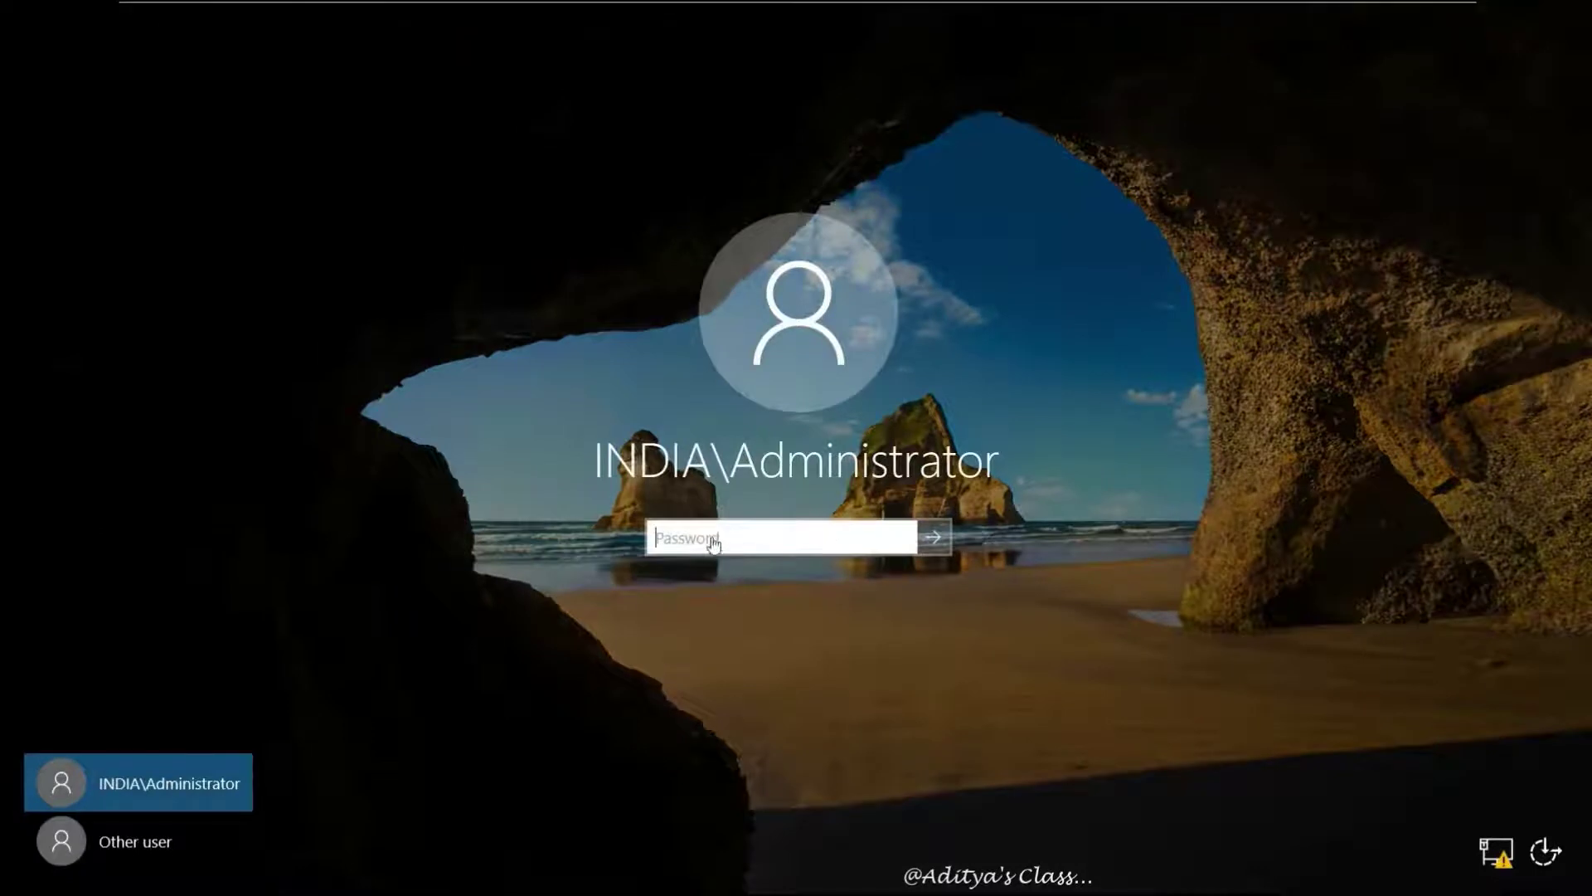
{"action": "type", "text": "••"}
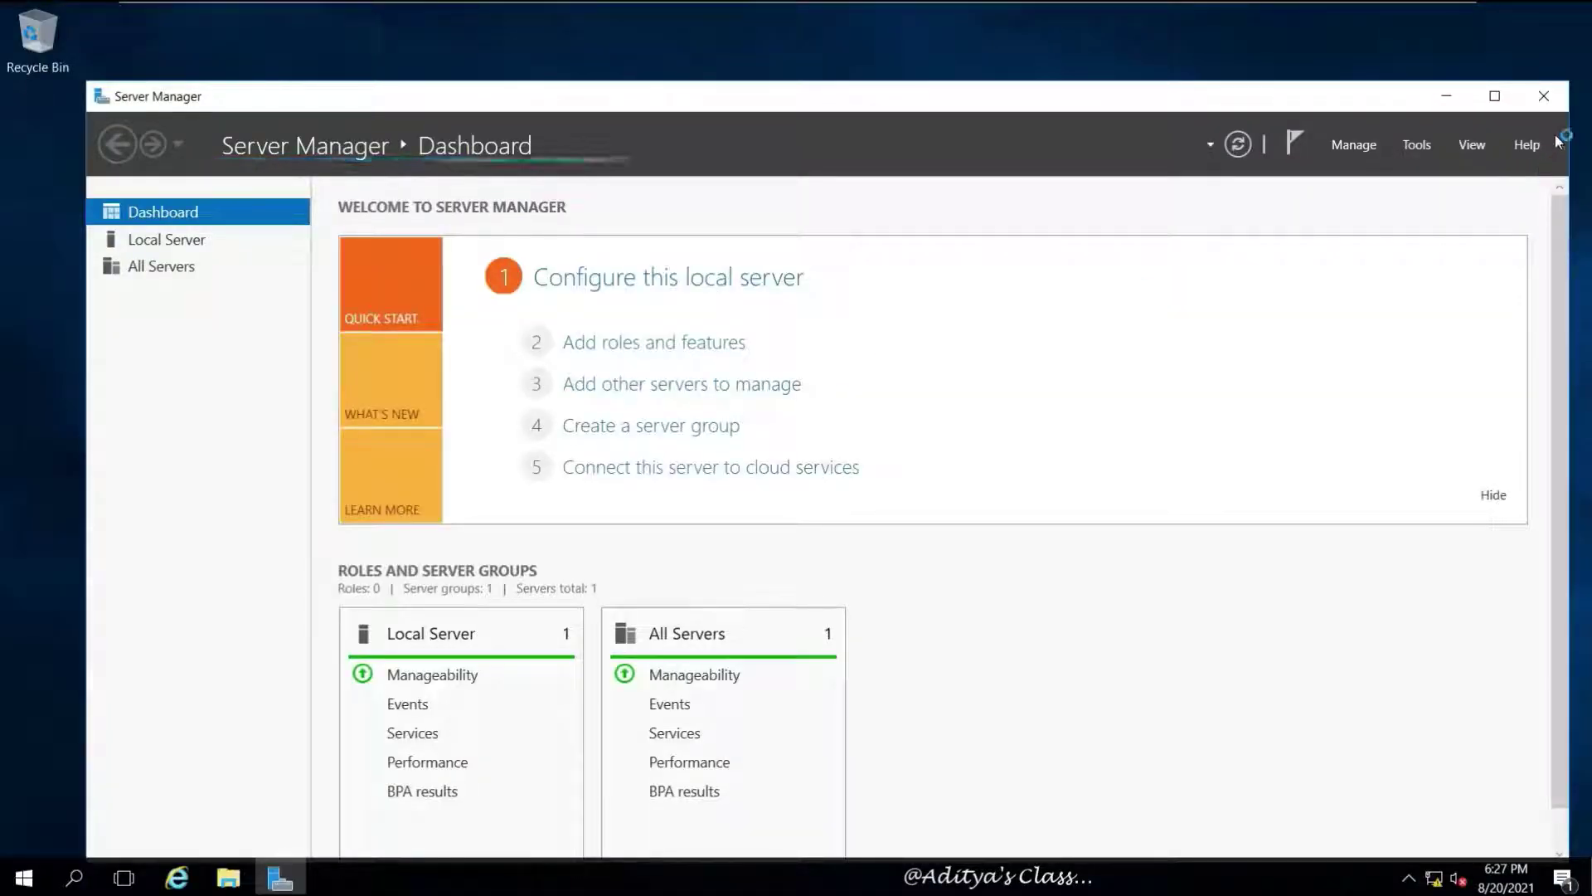
{"action": "left_click", "coordinate": [1498, 97]}
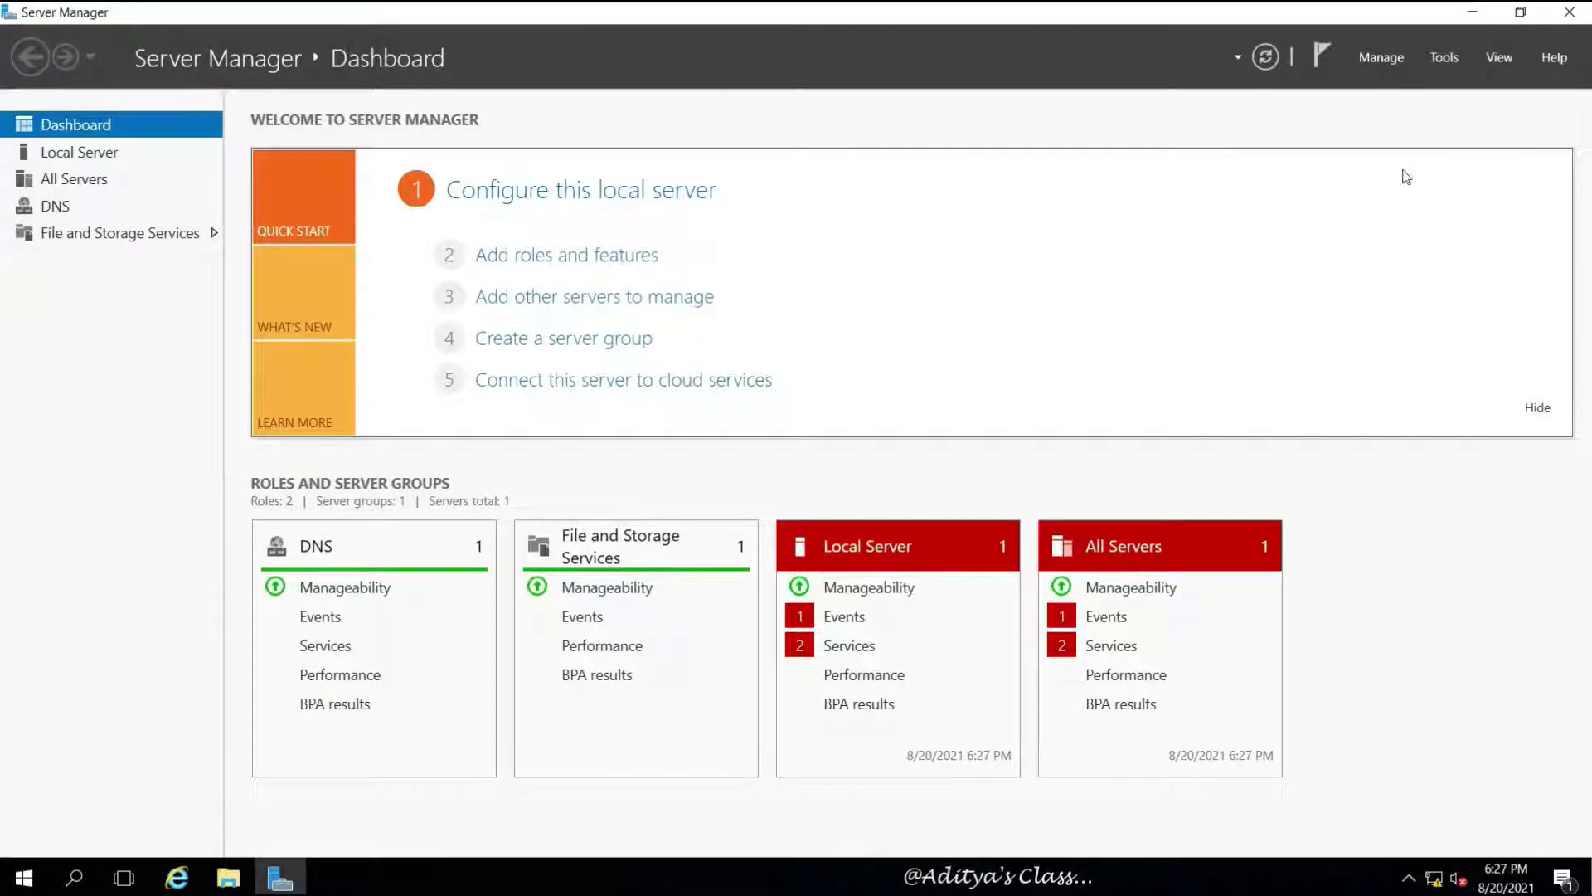
Open Disk Management from the Start quick-access menu and maximize it
{"action": "right_click", "coordinate": [27, 882]}
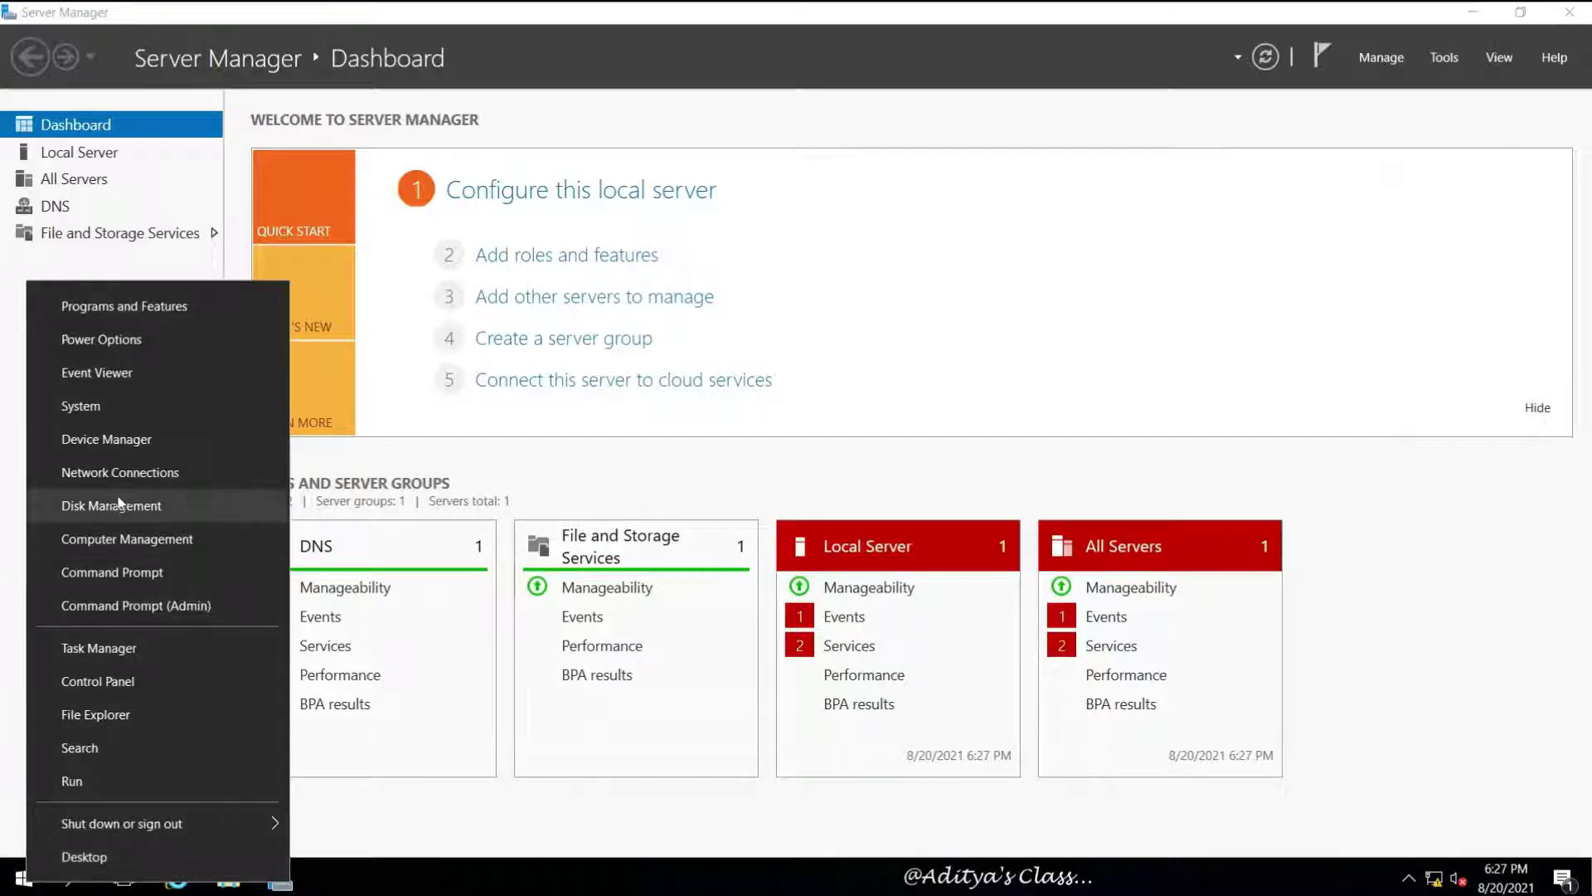
{"action": "left_click", "coordinate": [1167, 390]}
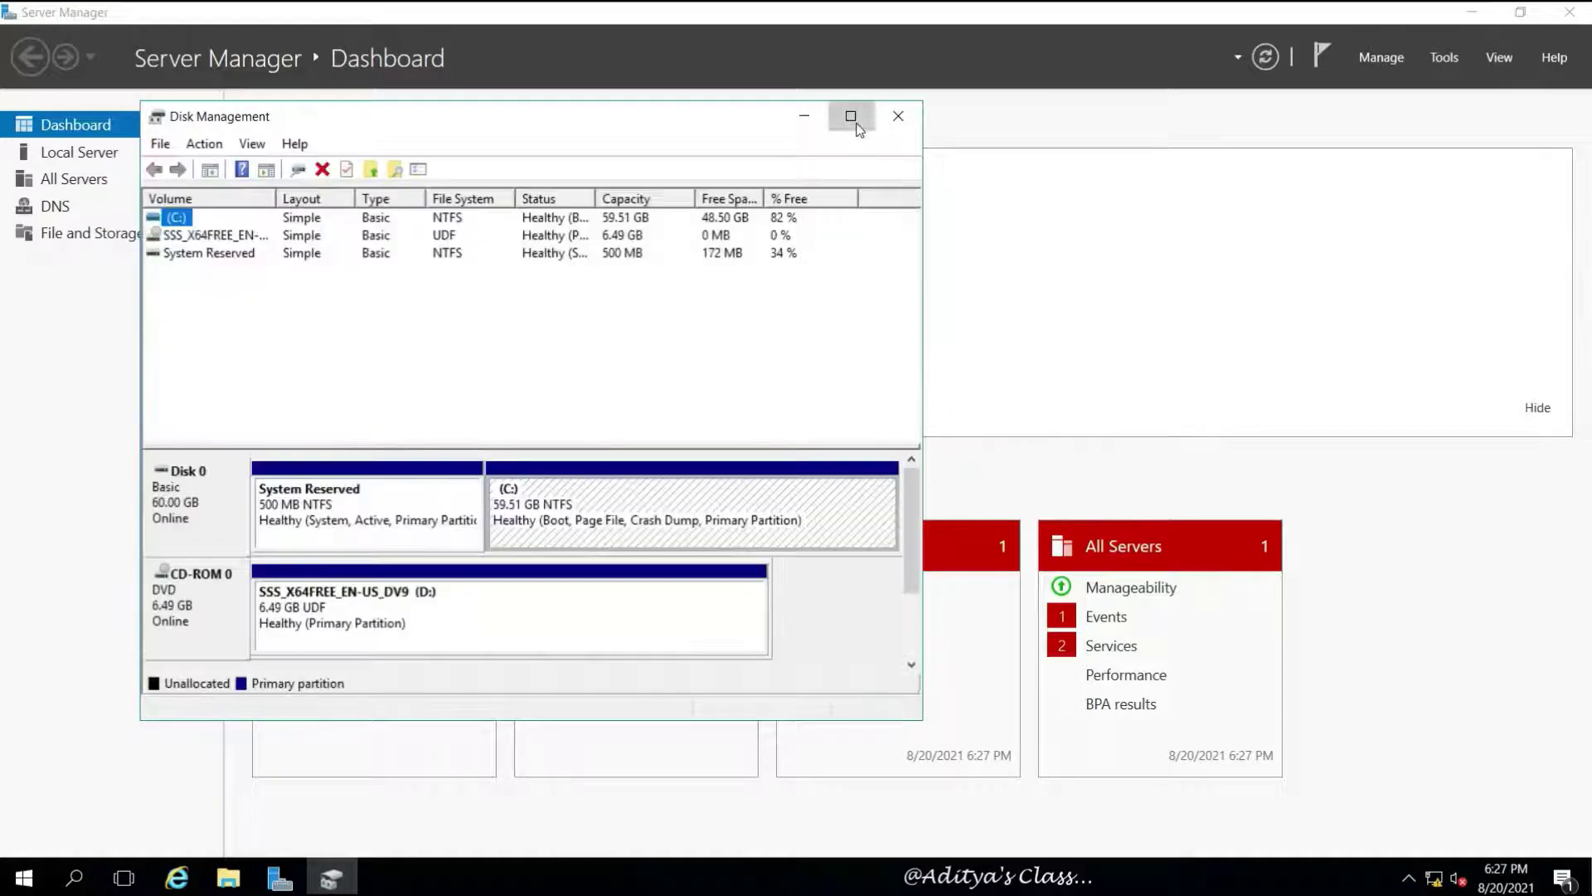
{"action": "left_click", "coordinate": [850, 117]}
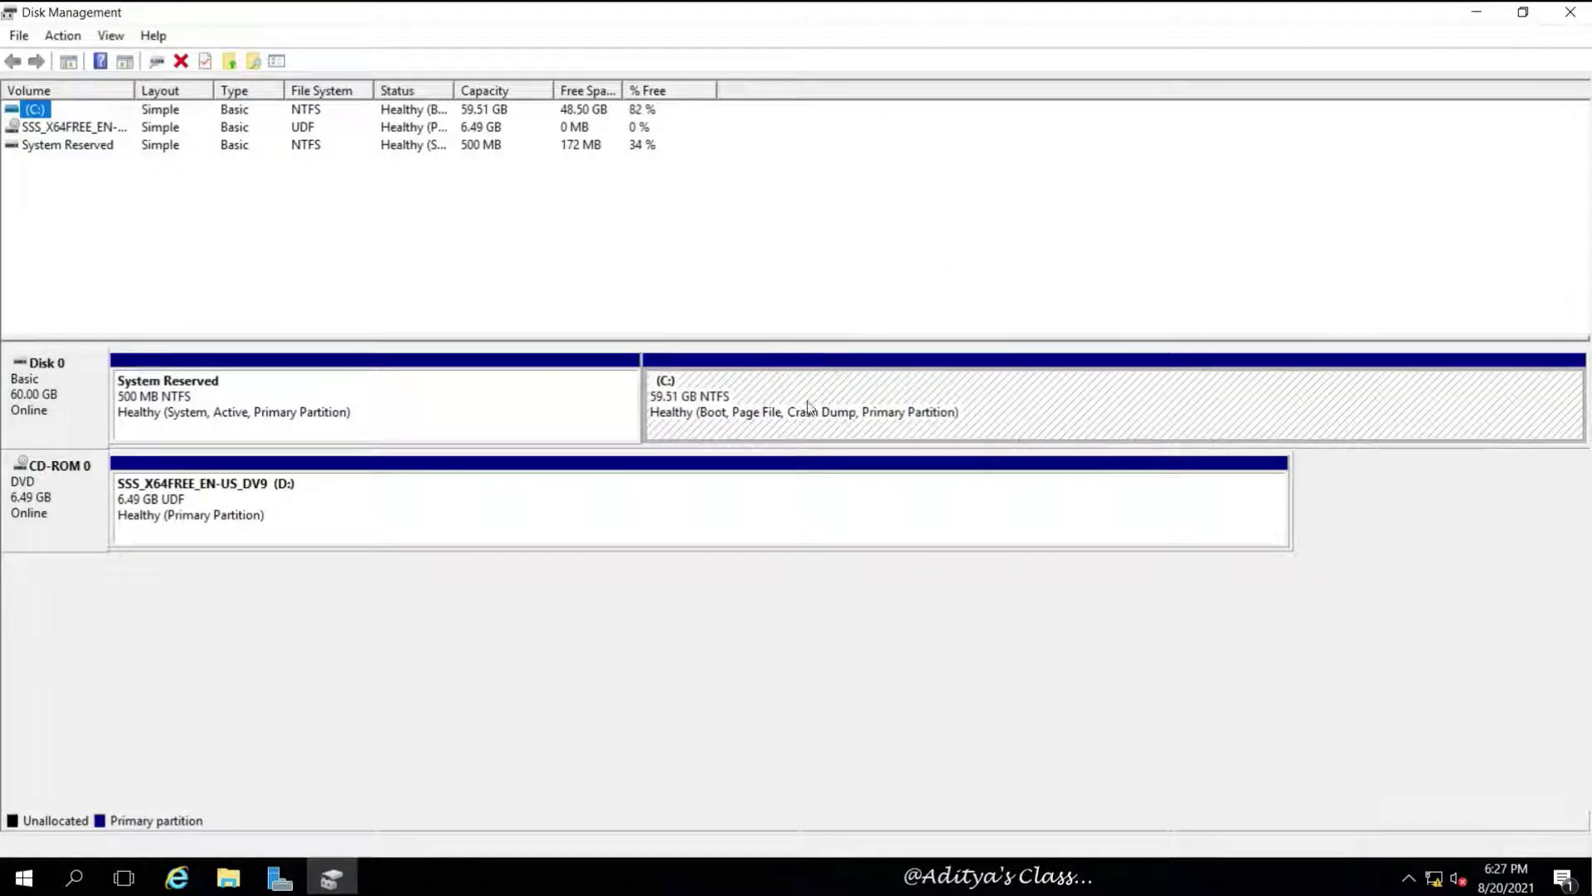
Set the C: volume's shrink amount to 15000 MB, replacing the suggested 49668
{"action": "left_click", "coordinate": [780, 391]}
{"action": "right_click", "coordinate": [942, 383]}
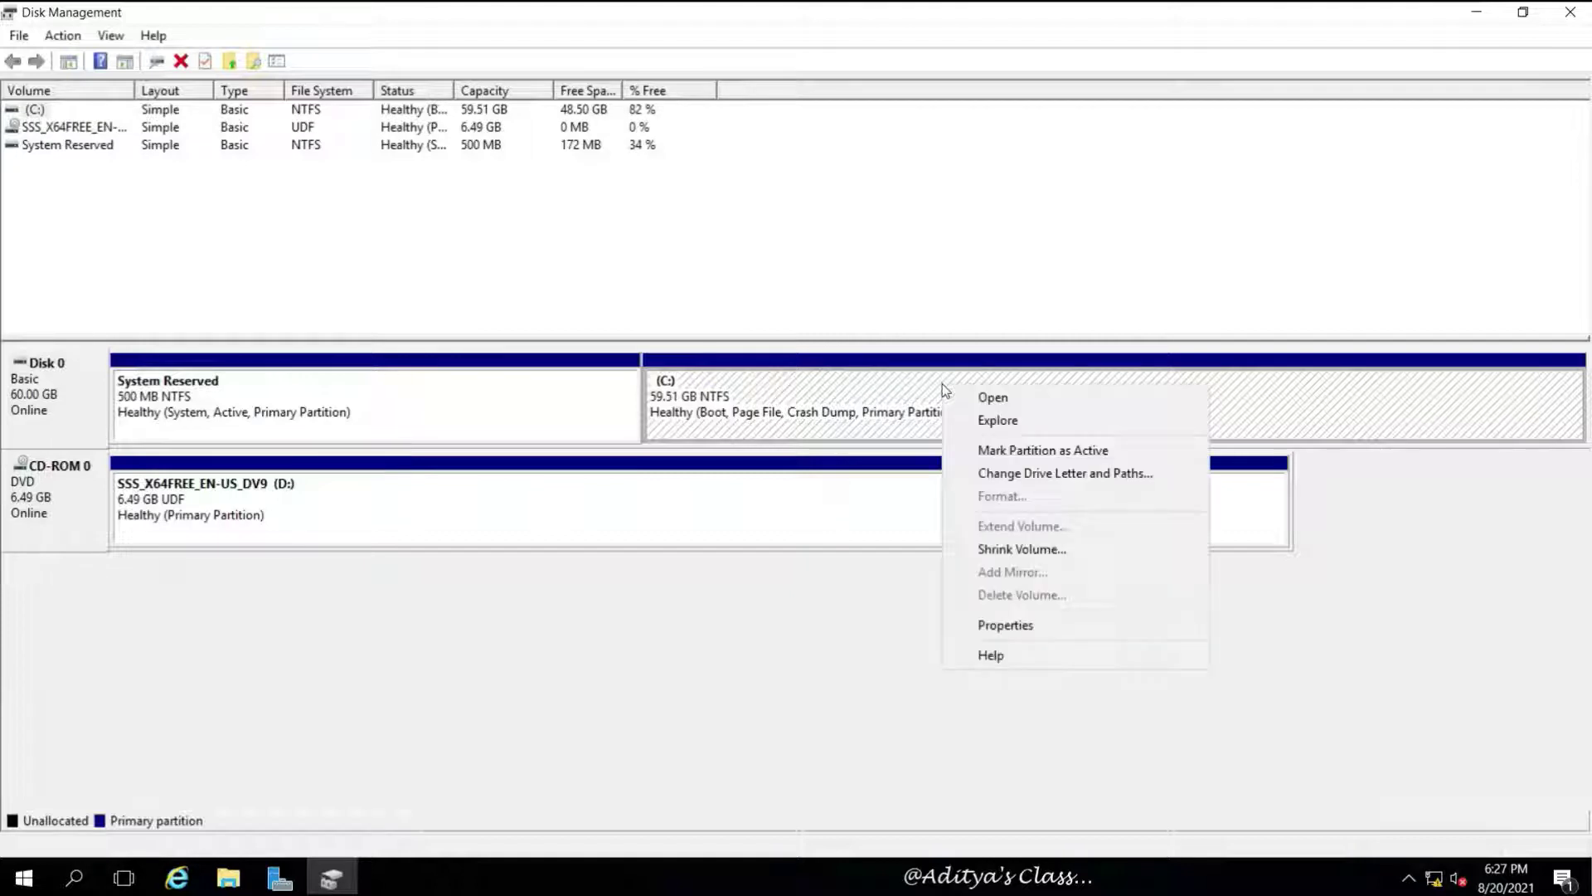
{"action": "left_click", "coordinate": [1037, 551]}
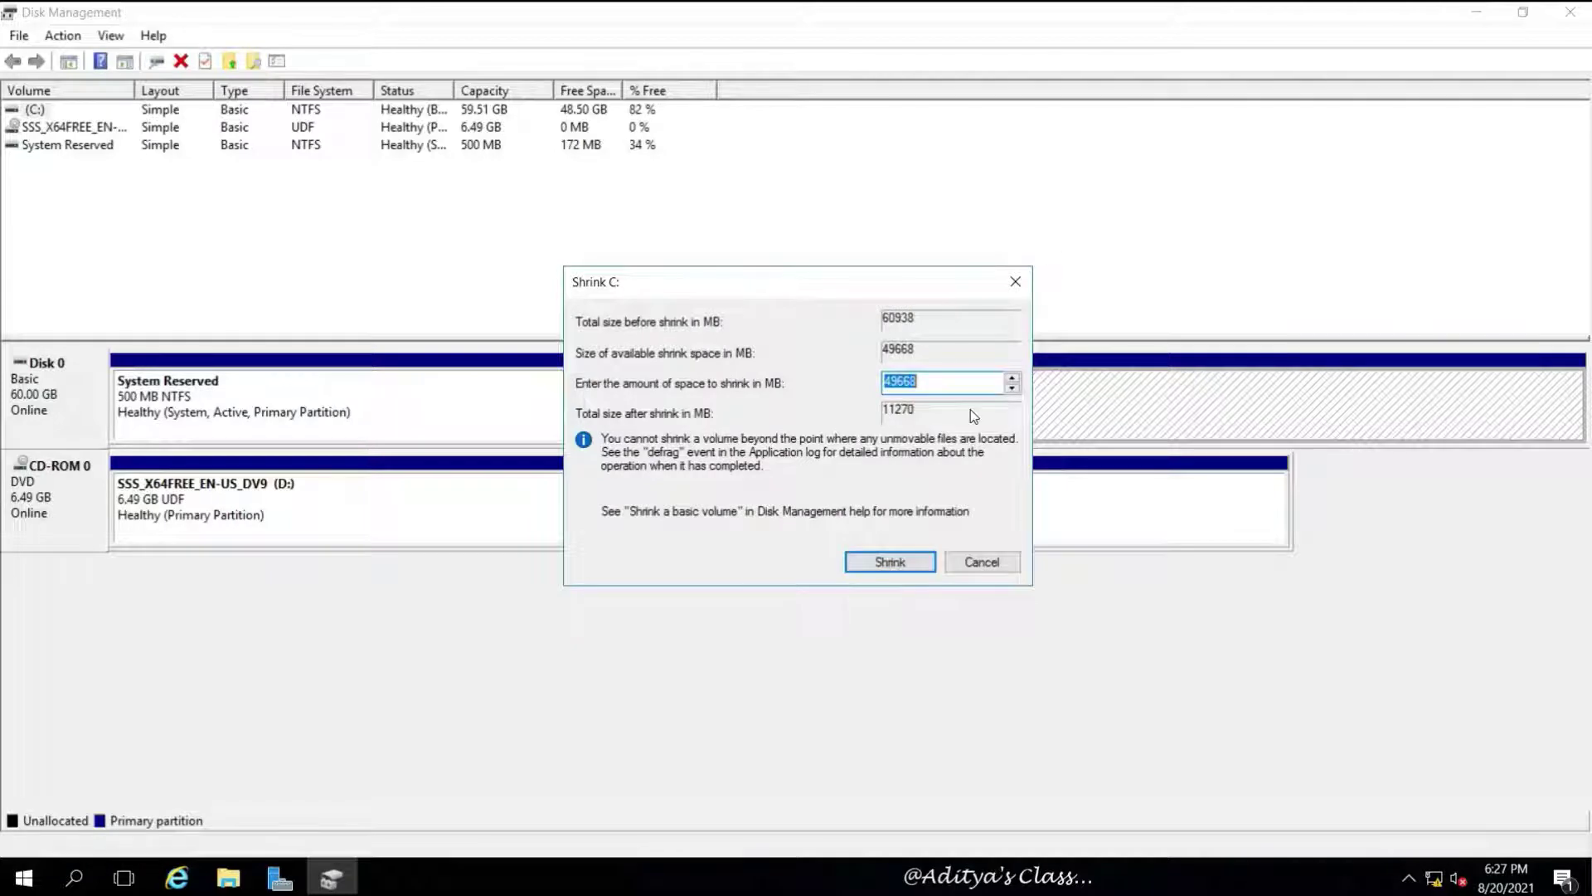
{"action": "left_click", "coordinate": [917, 383]}
{"action": "left_click_drag", "start_coordinate": [917, 383], "coordinate": [881, 382]}
{"action": "type", "text": "15000"}
Shrink C: by 15000 MB and format the freed 14999 MB as unlabelled NTFS drive E:
{"action": "left_click", "coordinate": [882, 563]}
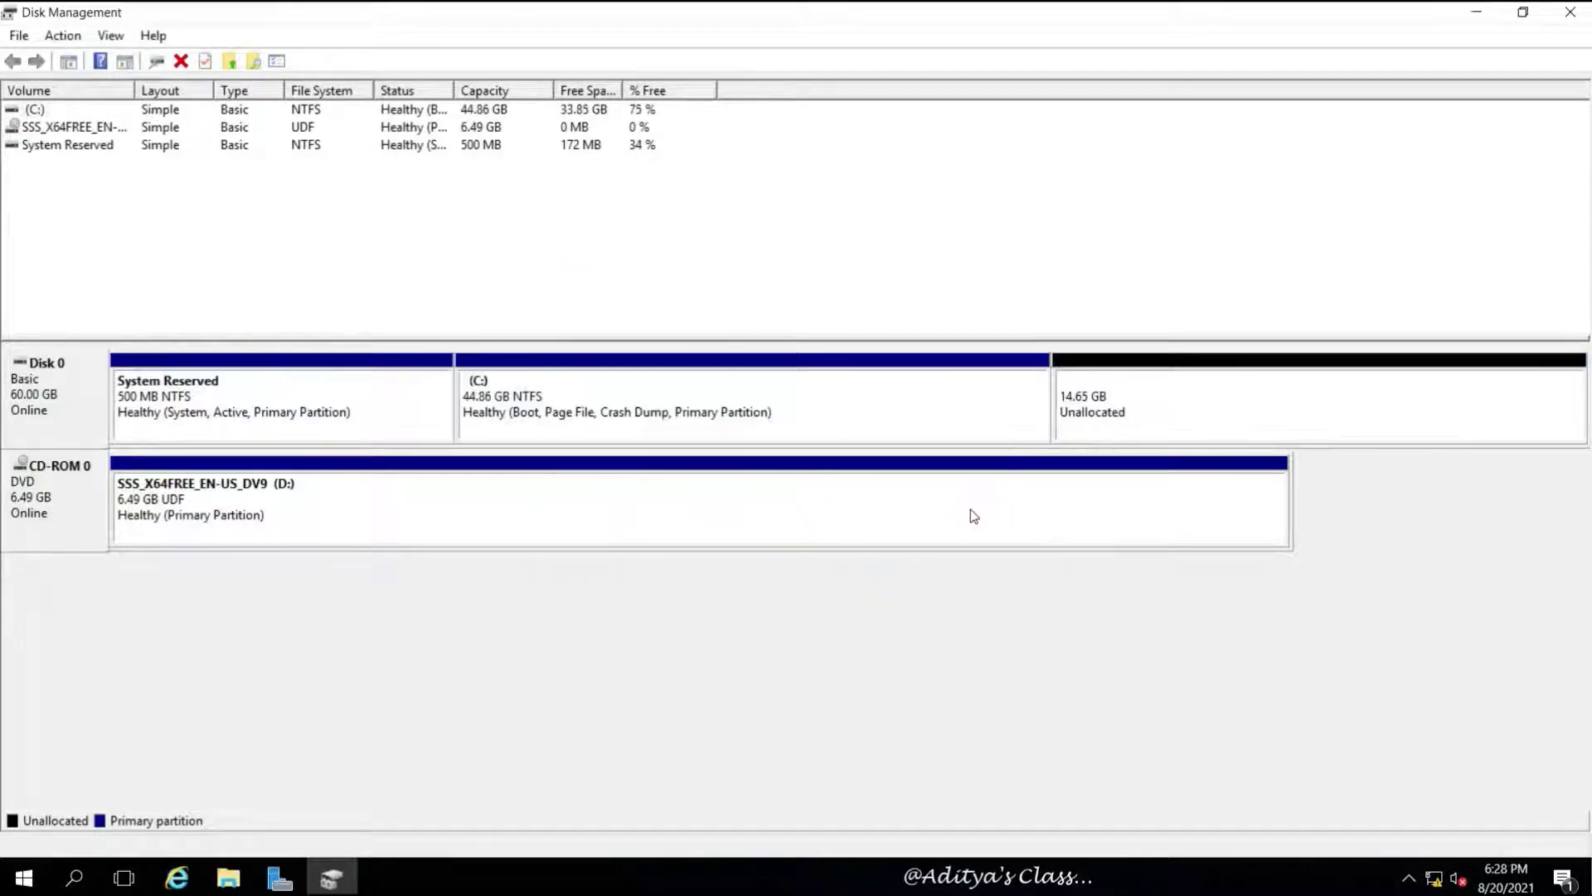
{"action": "right_click", "coordinate": [1173, 382]}
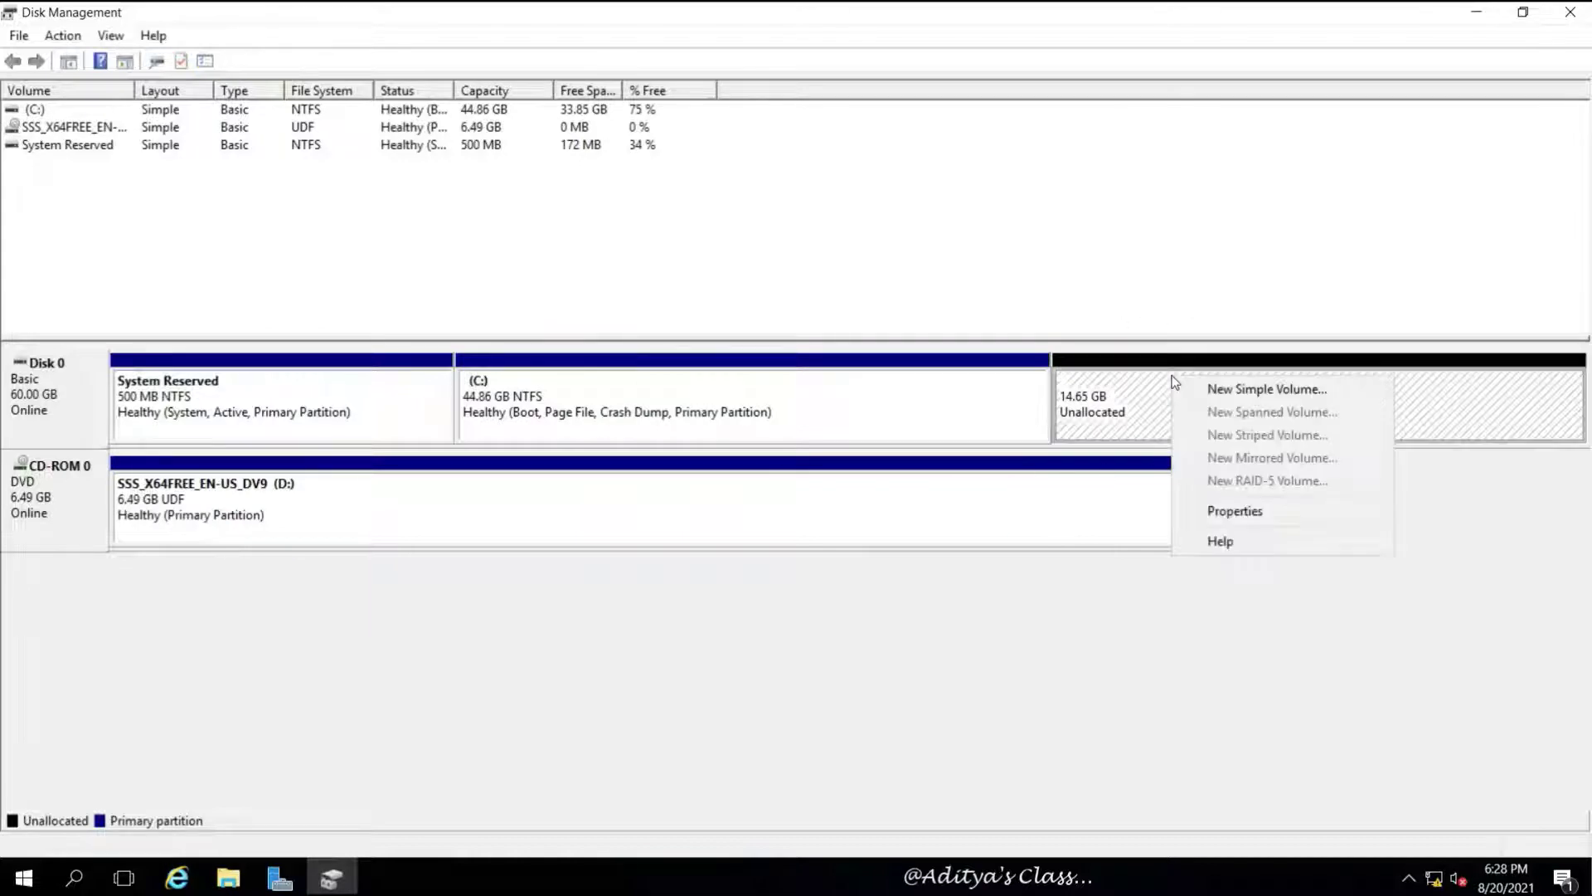
{"action": "left_click", "coordinate": [1237, 387]}
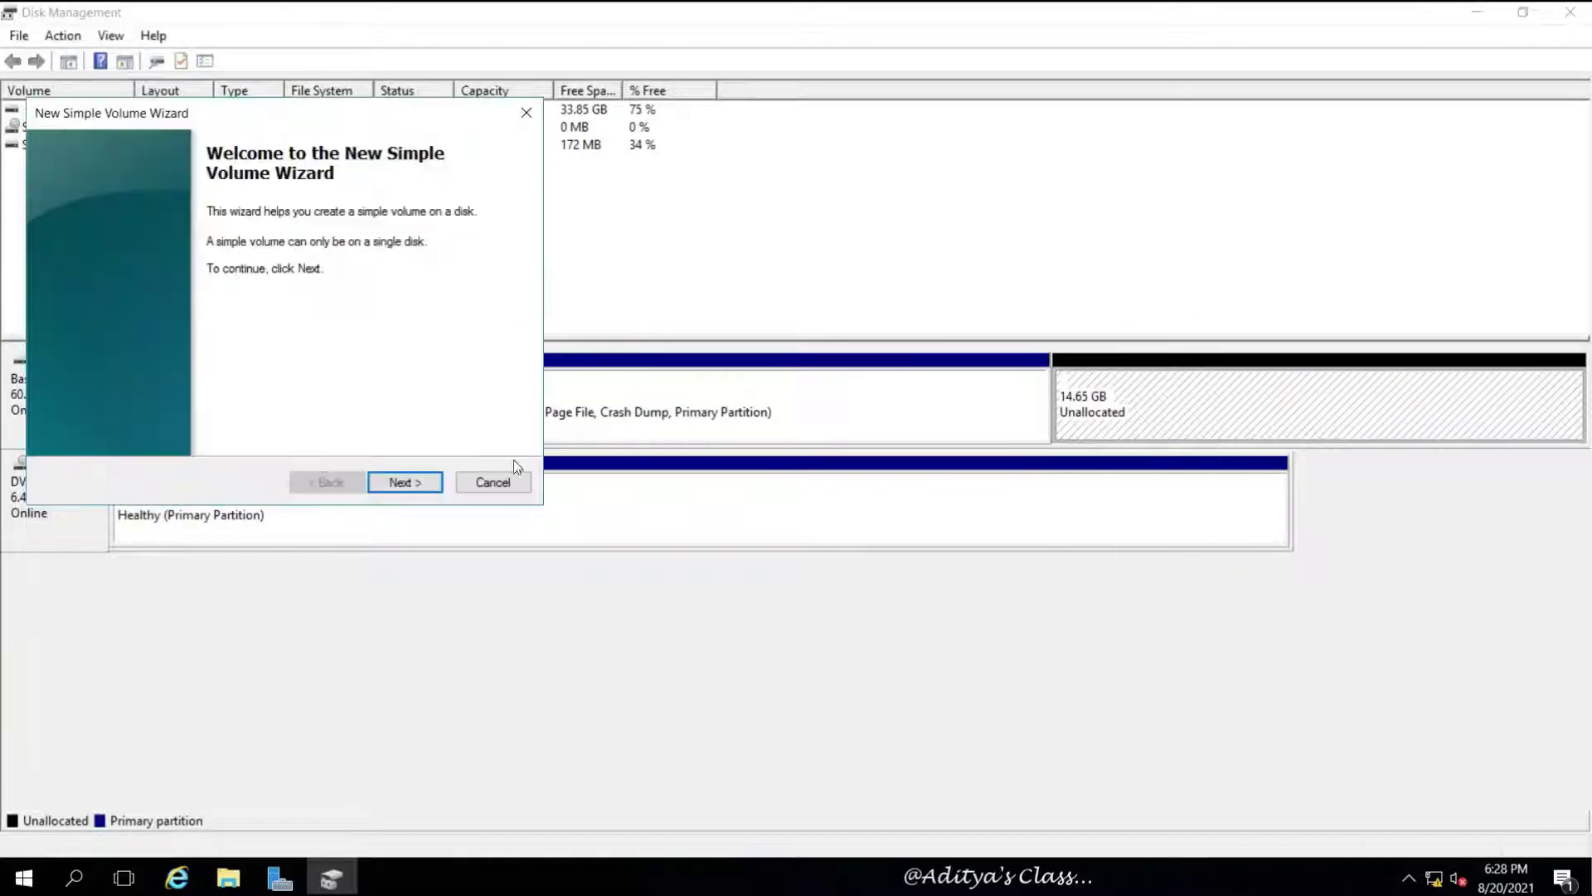
{"action": "left_click", "coordinate": [385, 487]}
{"action": "left_click", "coordinate": [390, 490]}
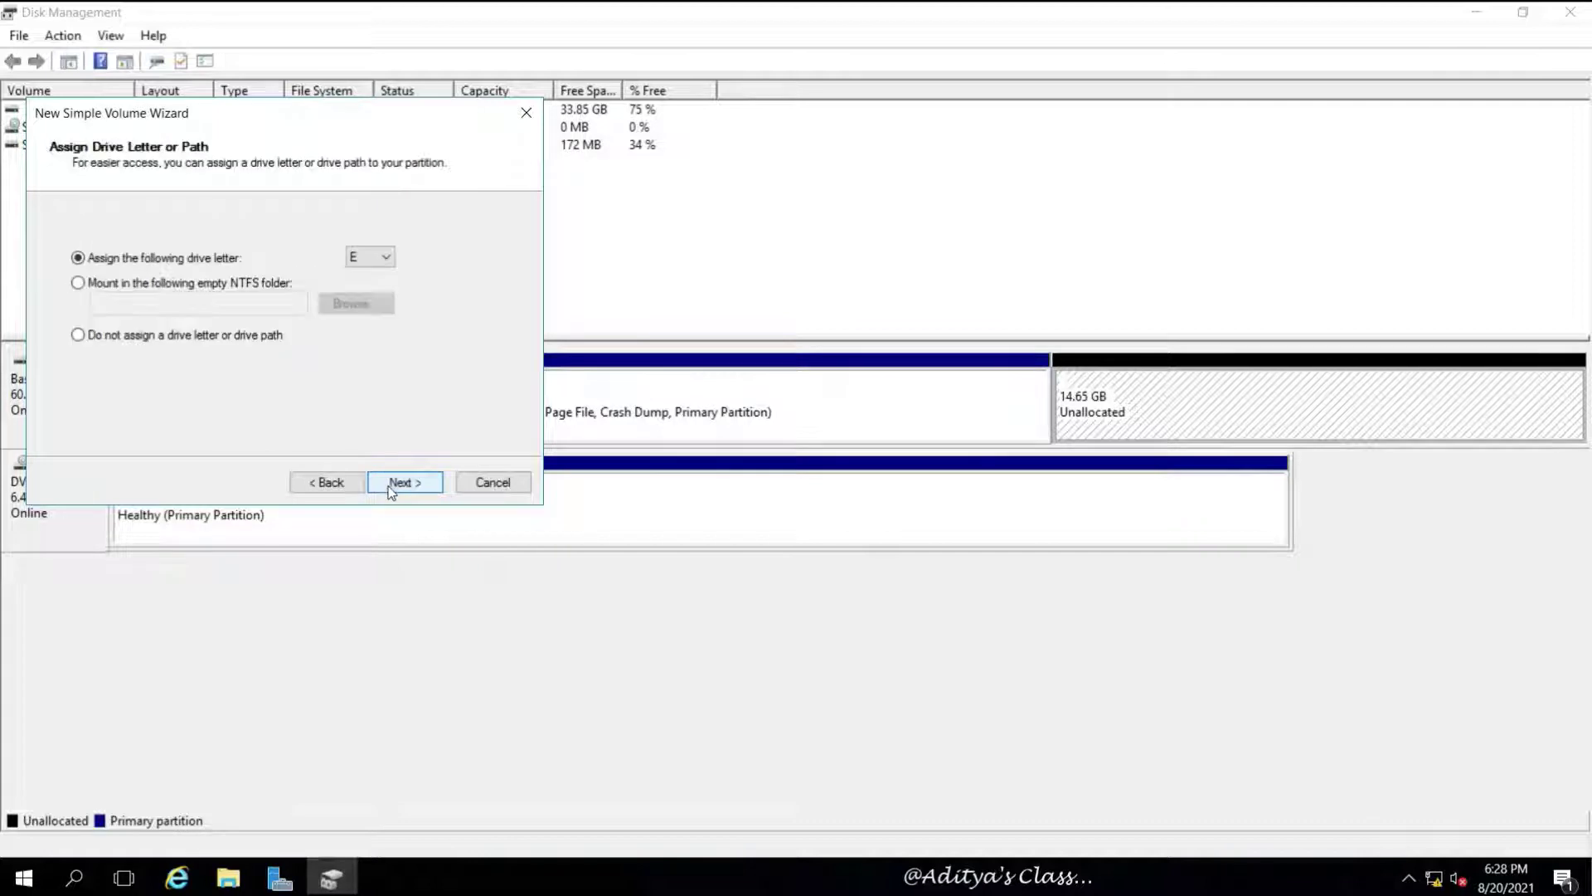
{"action": "left_click", "coordinate": [392, 487]}
{"action": "left_click_drag", "start_coordinate": [324, 359], "coordinate": [225, 358]}
{"action": "key", "text": "BackSpace"}
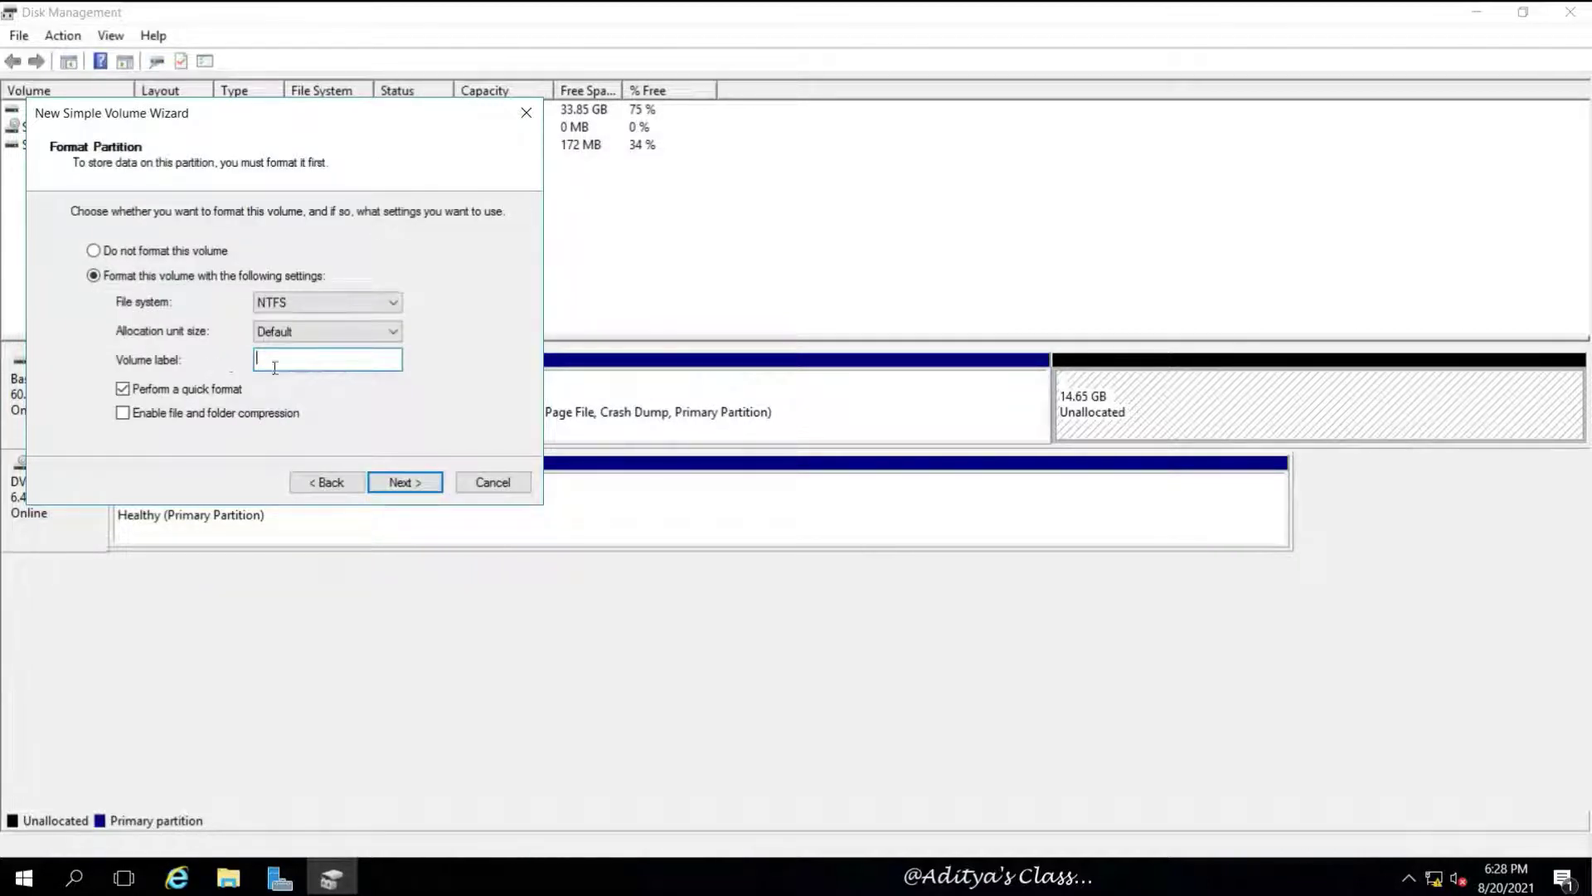
{"action": "left_click", "coordinate": [403, 482]}
{"action": "left_click", "coordinate": [407, 481]}
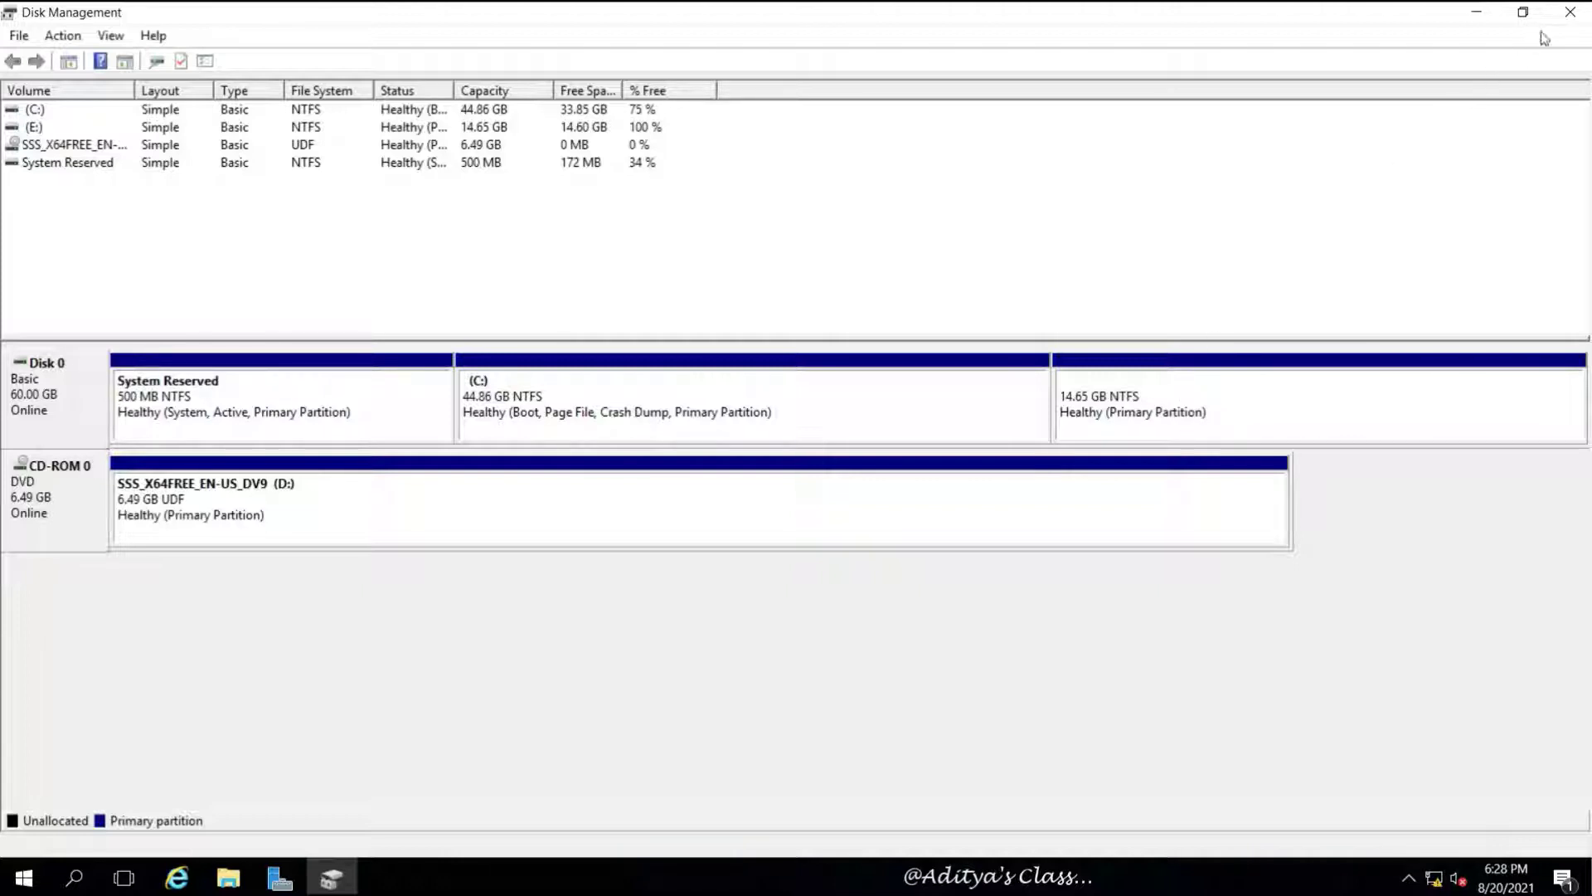
Close Disk Management and confirm This PC lists Local Disk (E:) with 14.6 GB free
{"action": "left_click", "coordinate": [1568, 13]}
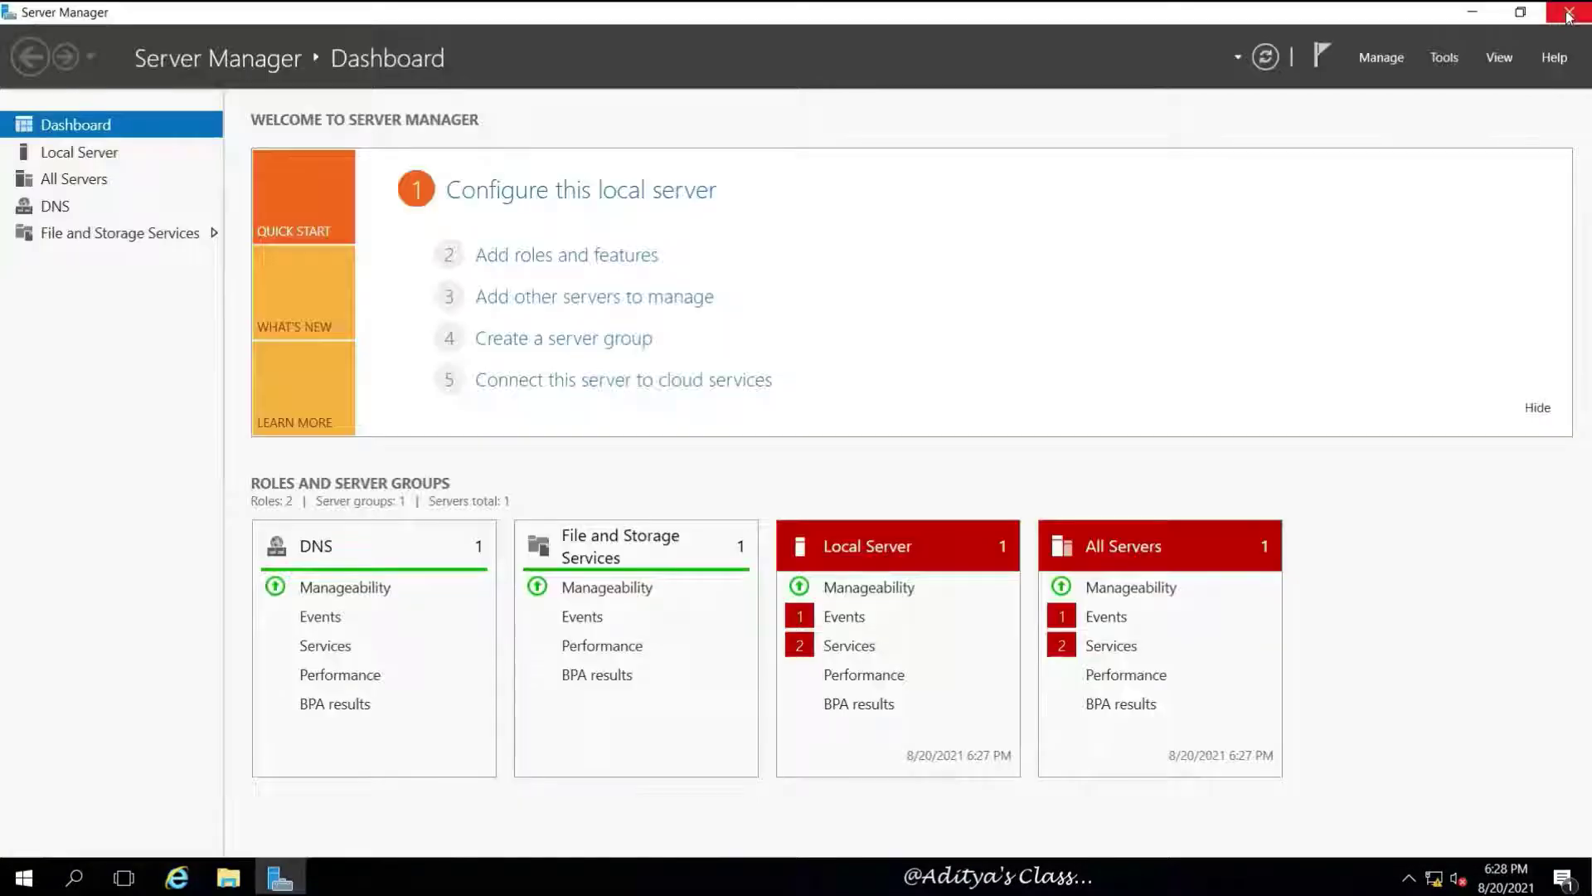
{"action": "left_click", "coordinate": [228, 875]}
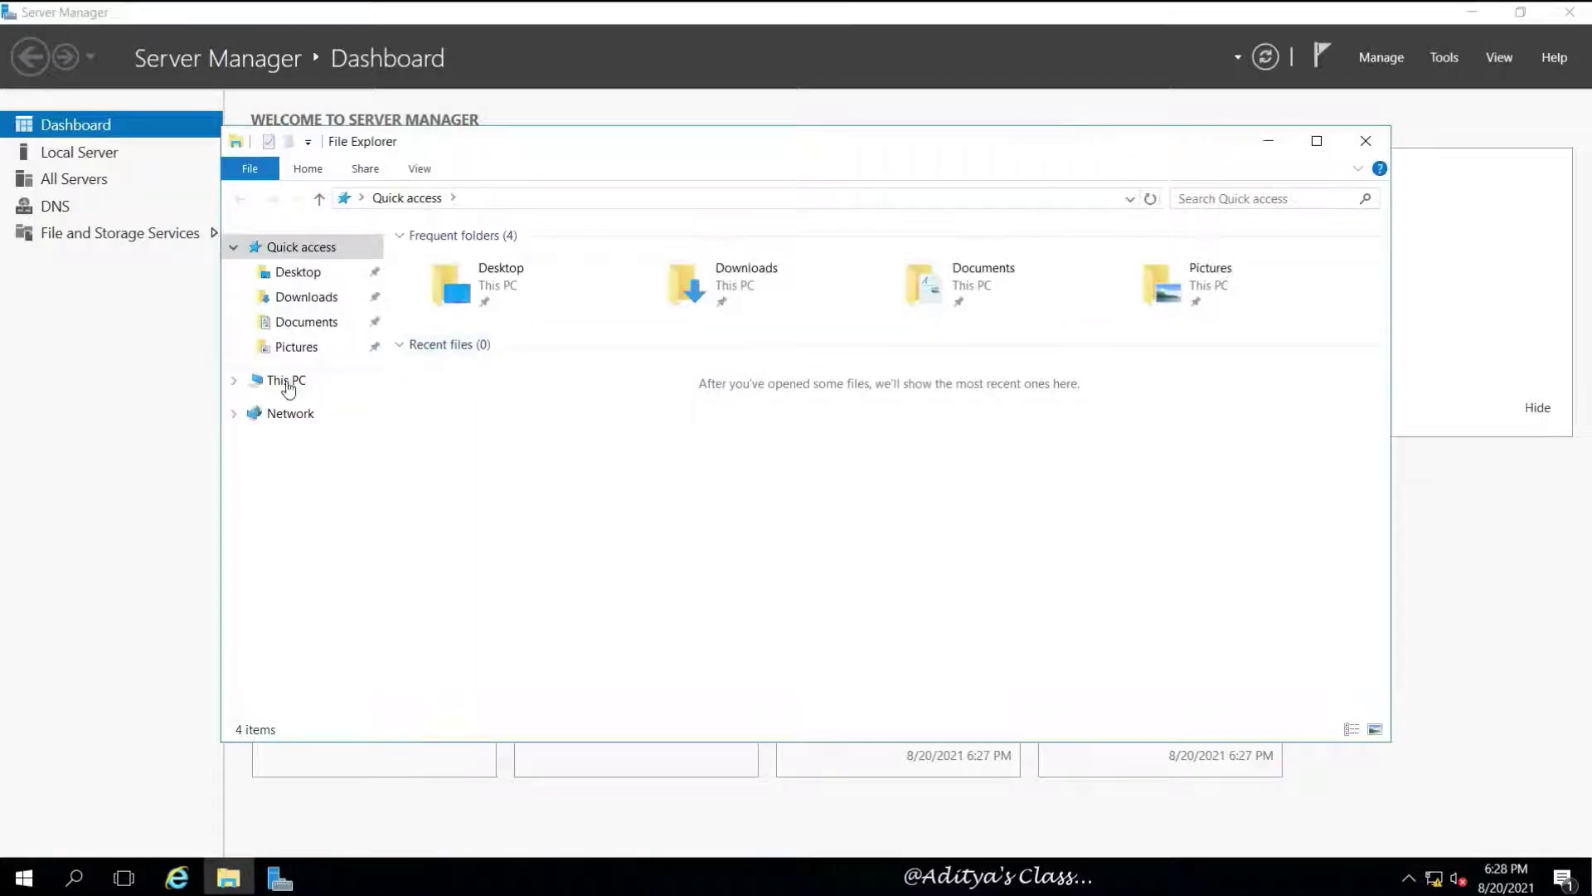
{"action": "left_click", "coordinate": [286, 382]}
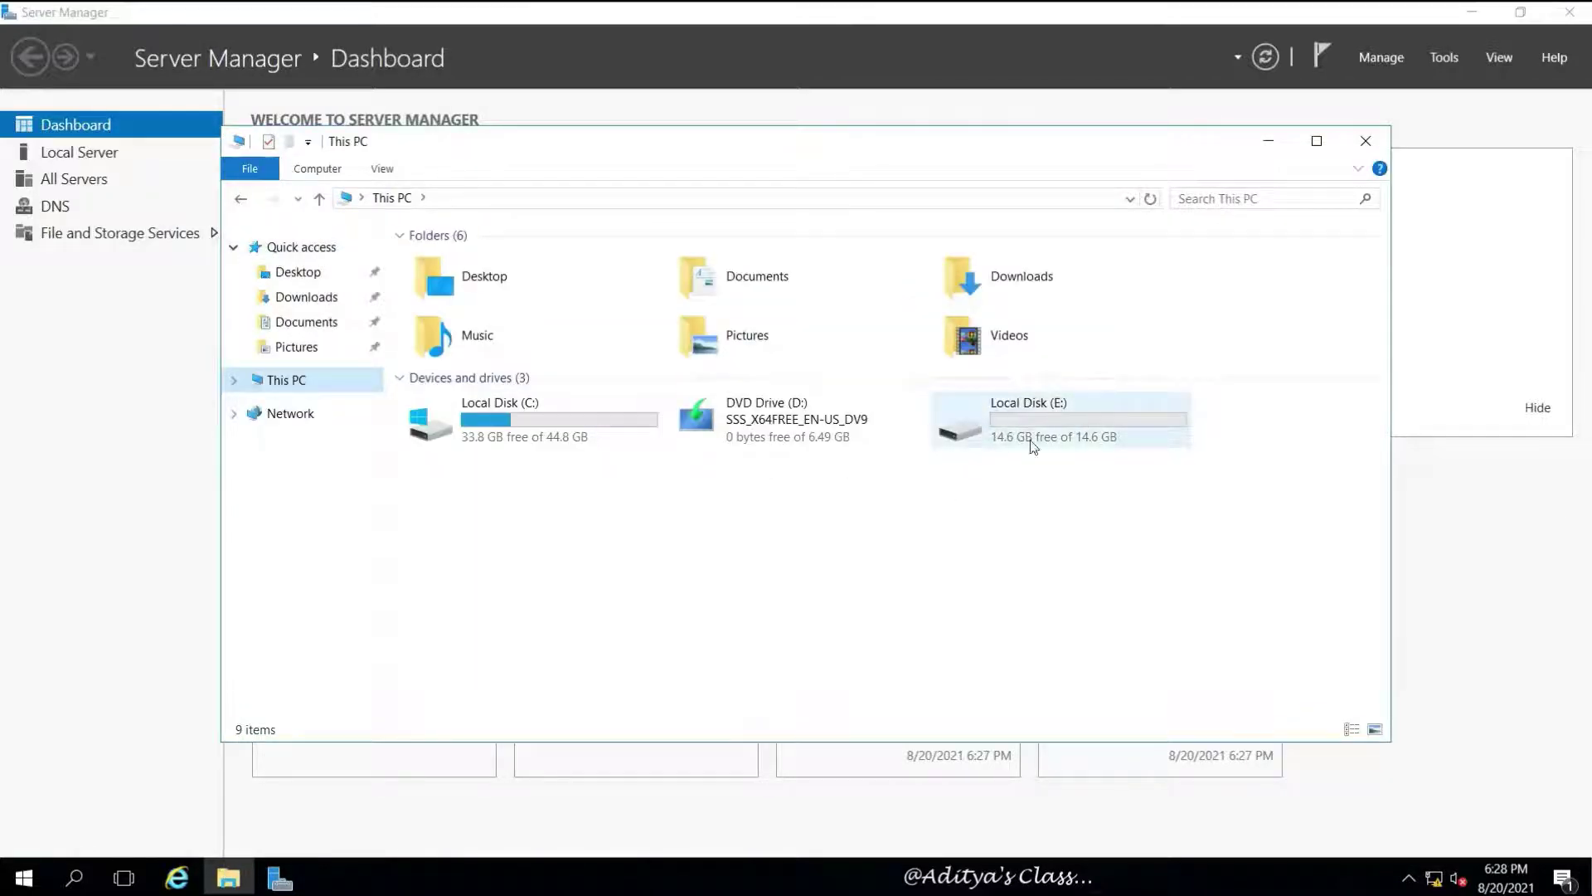
{"action": "left_click", "coordinate": [763, 442]}
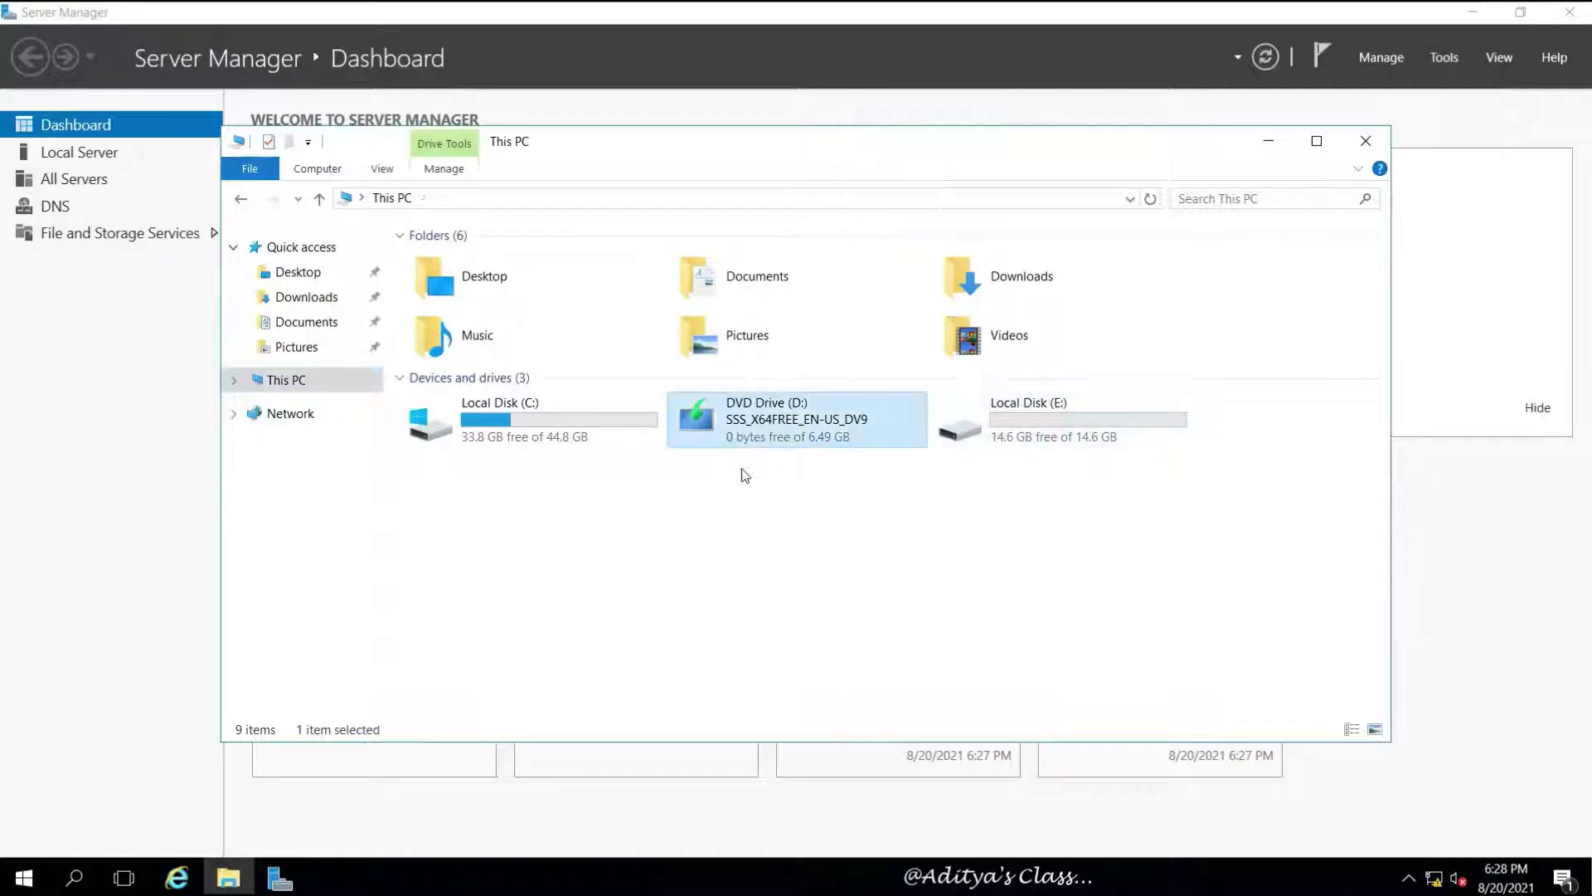
{"action": "left_click", "coordinate": [675, 527]}
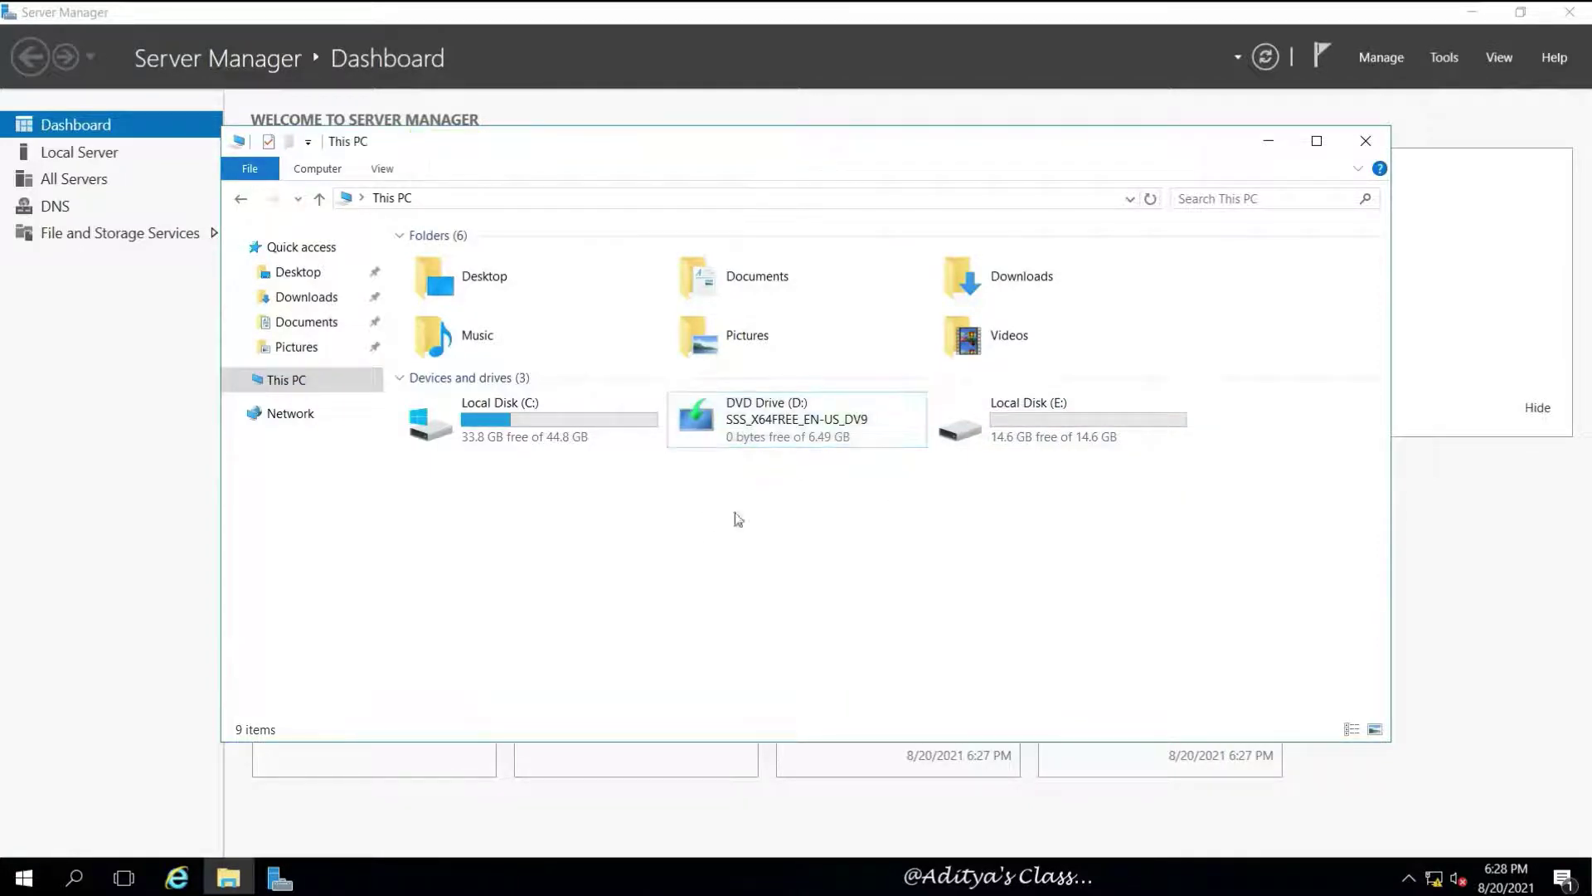
{"action": "left_click", "coordinate": [1365, 142]}
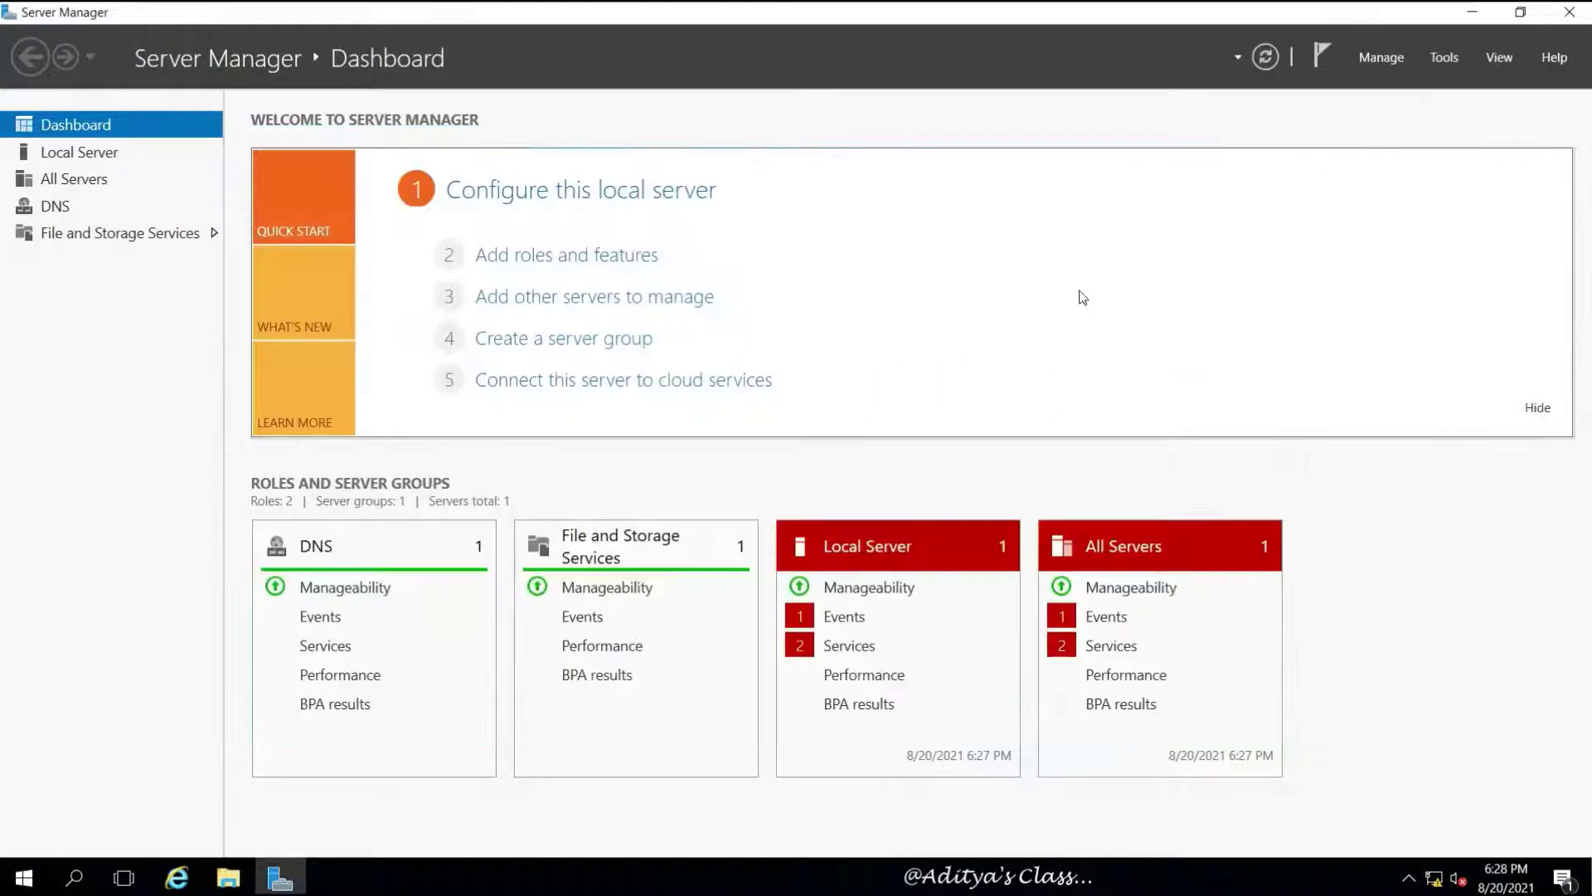
Open the Add Roles and Features wizard, then cancel it
{"action": "left_click", "coordinate": [557, 262]}
{"action": "left_click_drag", "start_coordinate": [402, 42], "coordinate": [718, 116]}
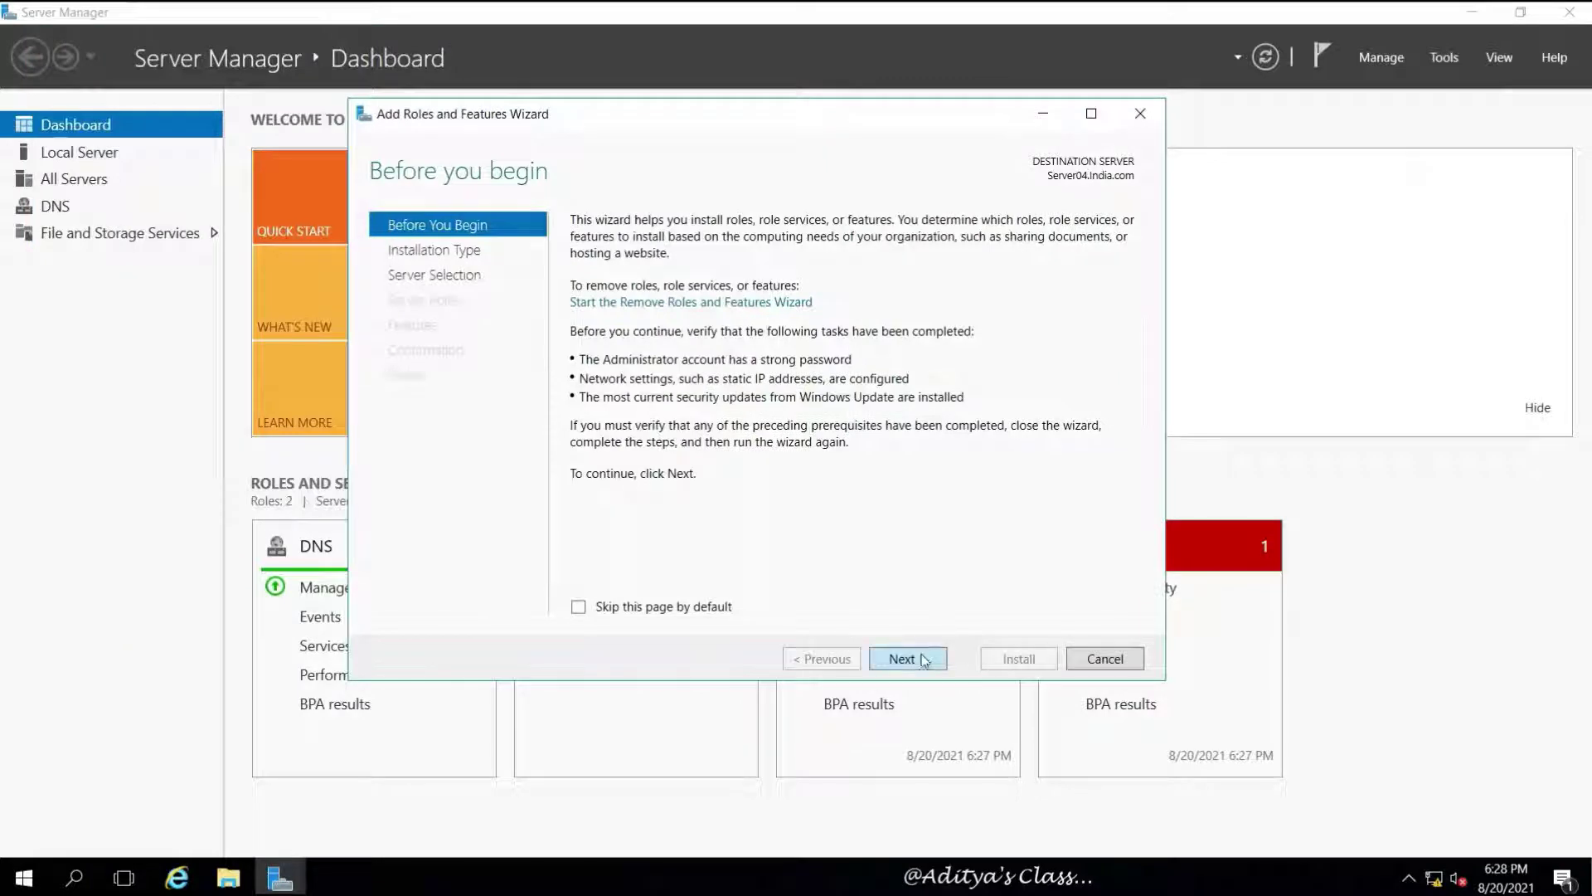
{"action": "left_click", "coordinate": [1111, 659]}
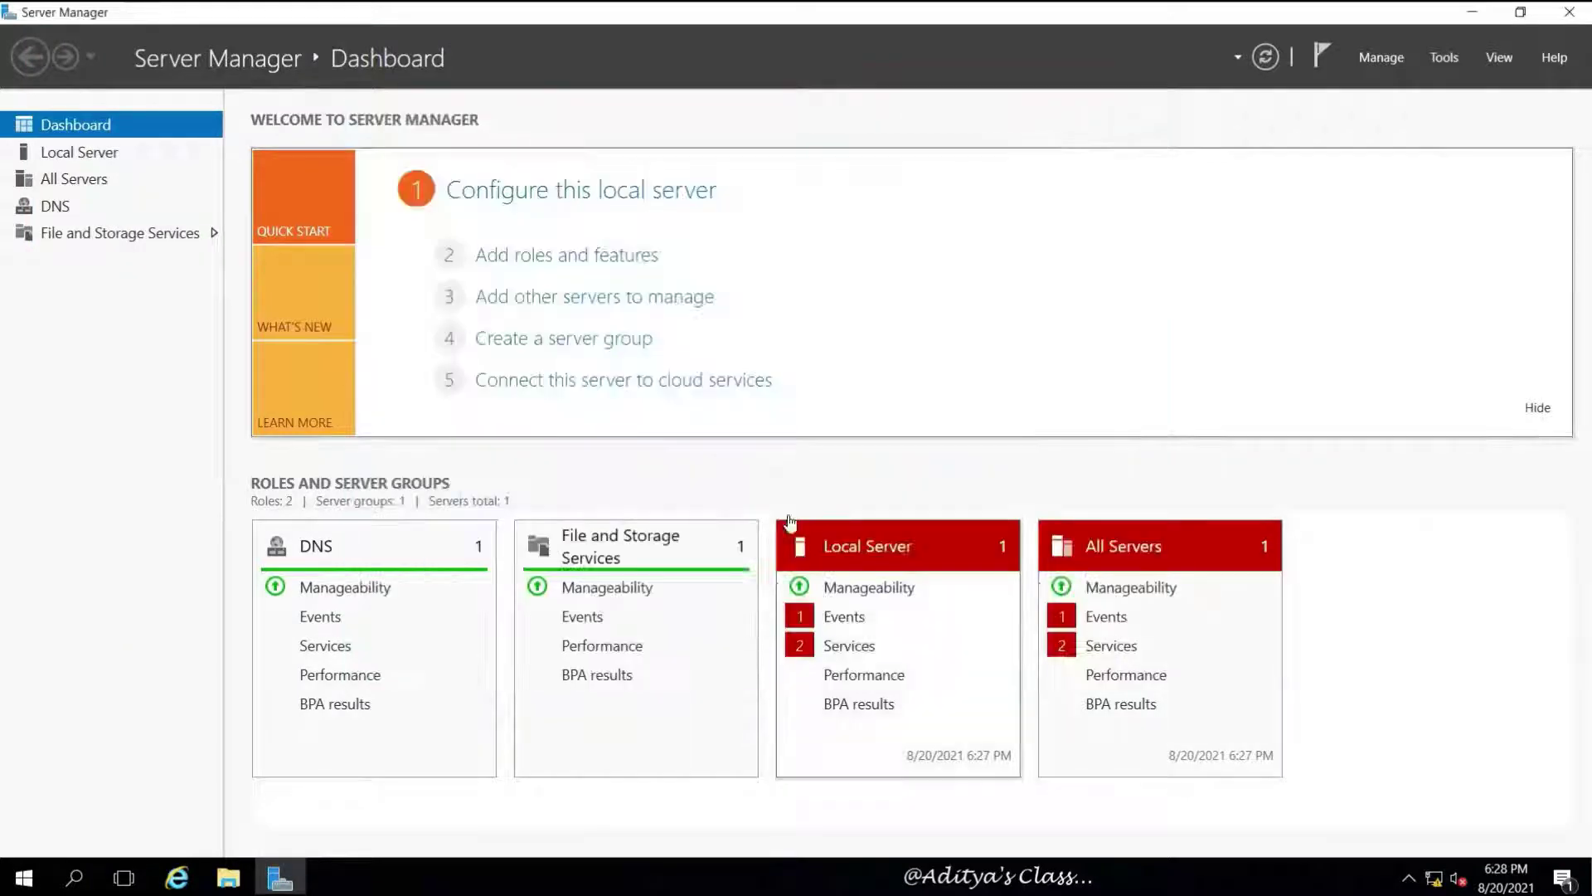
Set Ethernet0's IPv4 DNS servers to 192.168.10.1 and 192.168.10.3 and save the properties
{"action": "left_click", "coordinate": [96, 156]}
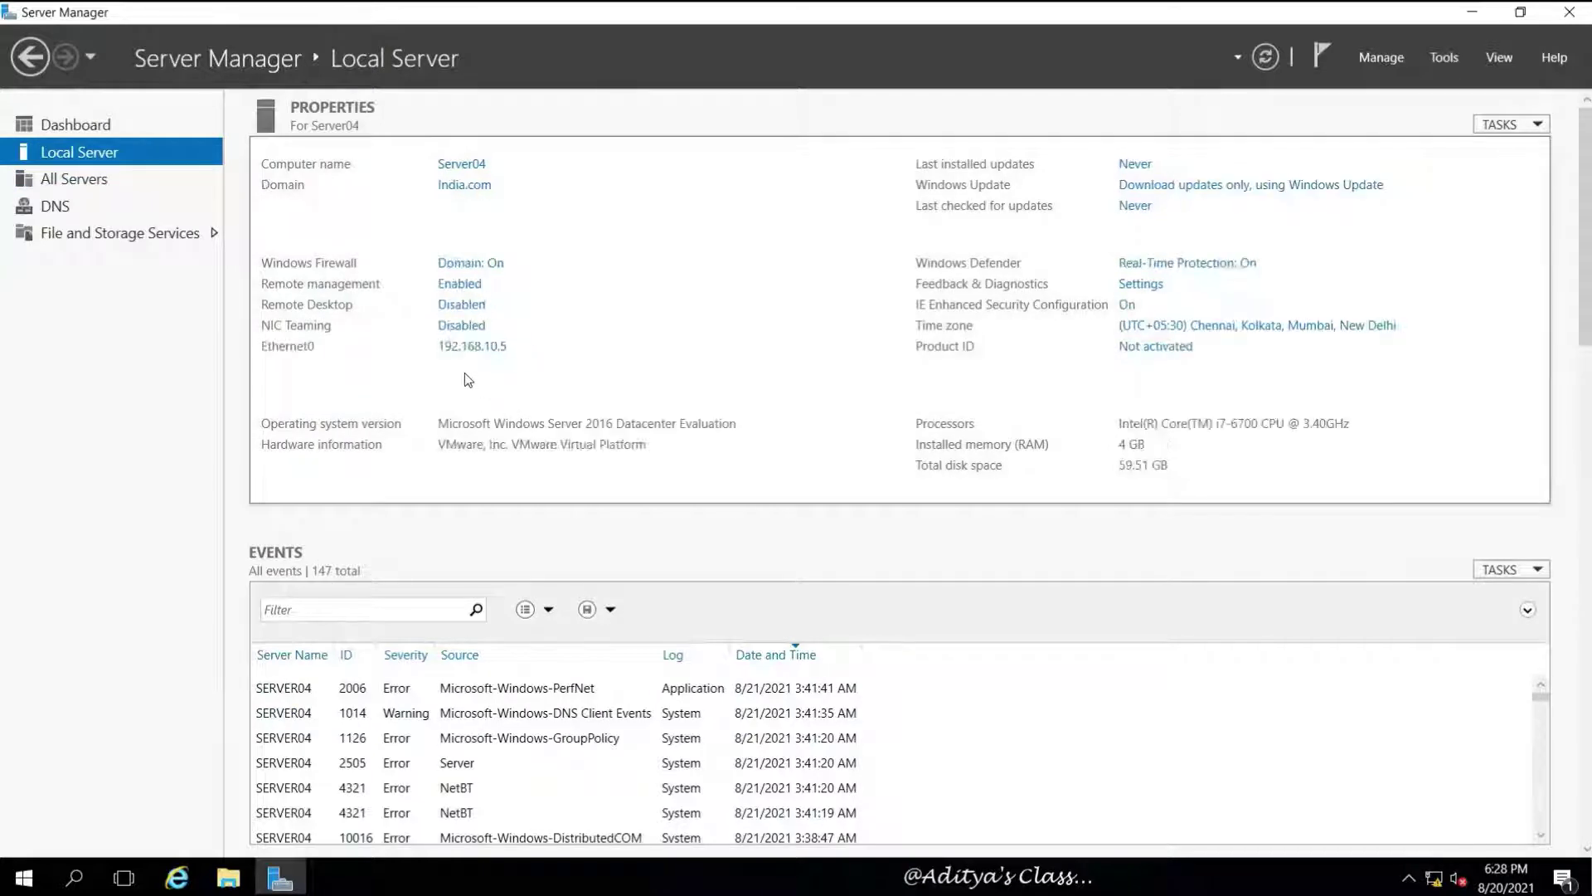
{"action": "left_click", "coordinate": [478, 347]}
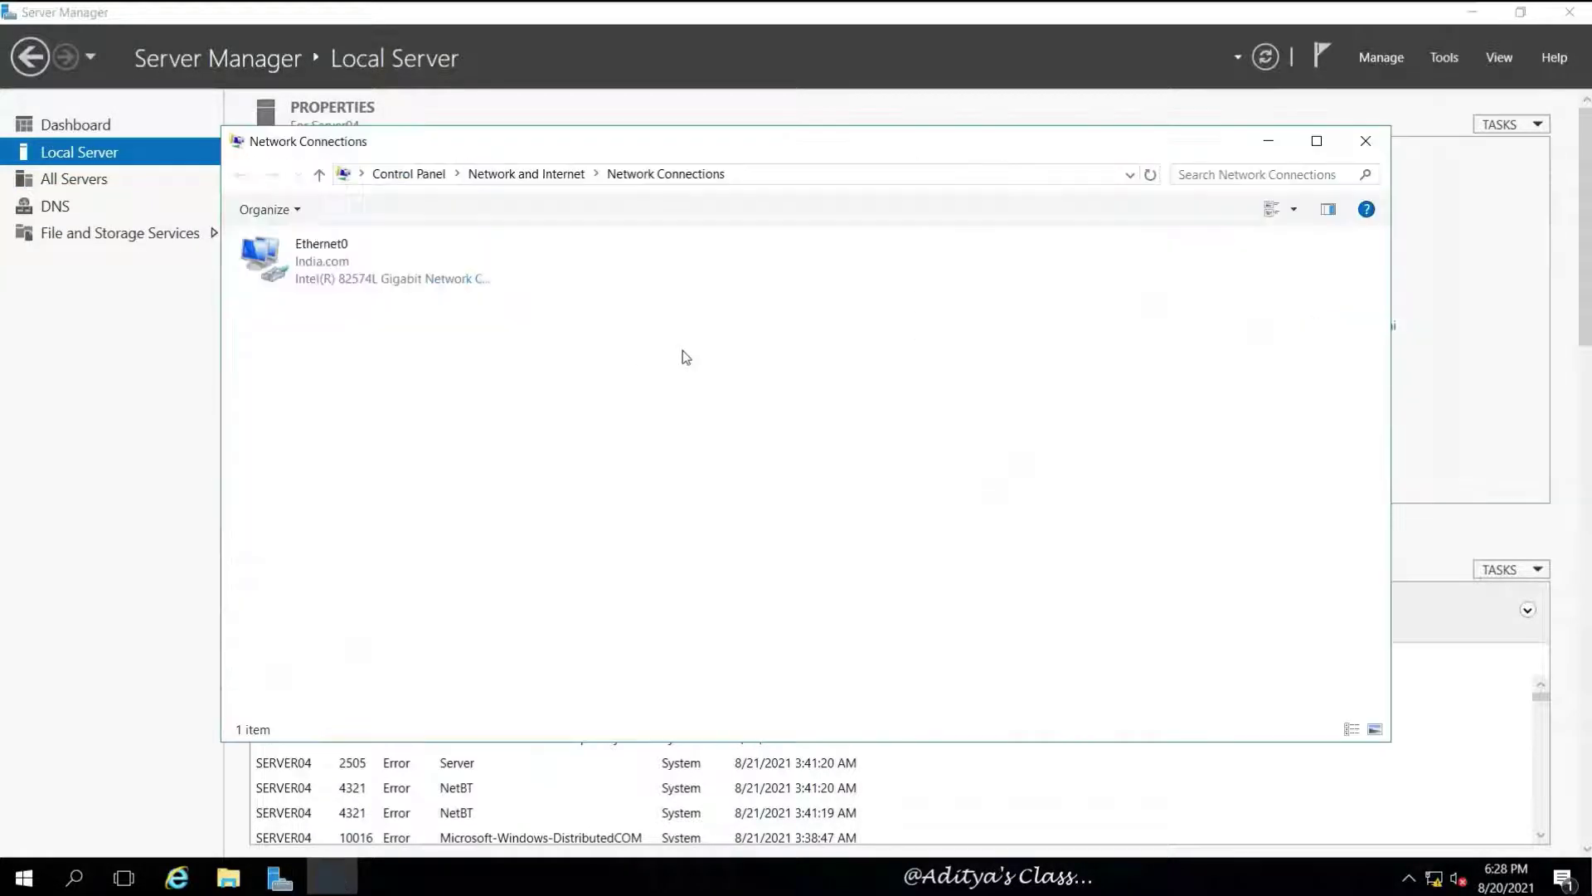
{"action": "left_click", "coordinate": [425, 284]}
{"action": "right_click", "coordinate": [298, 254]}
{"action": "left_click", "coordinate": [355, 452]}
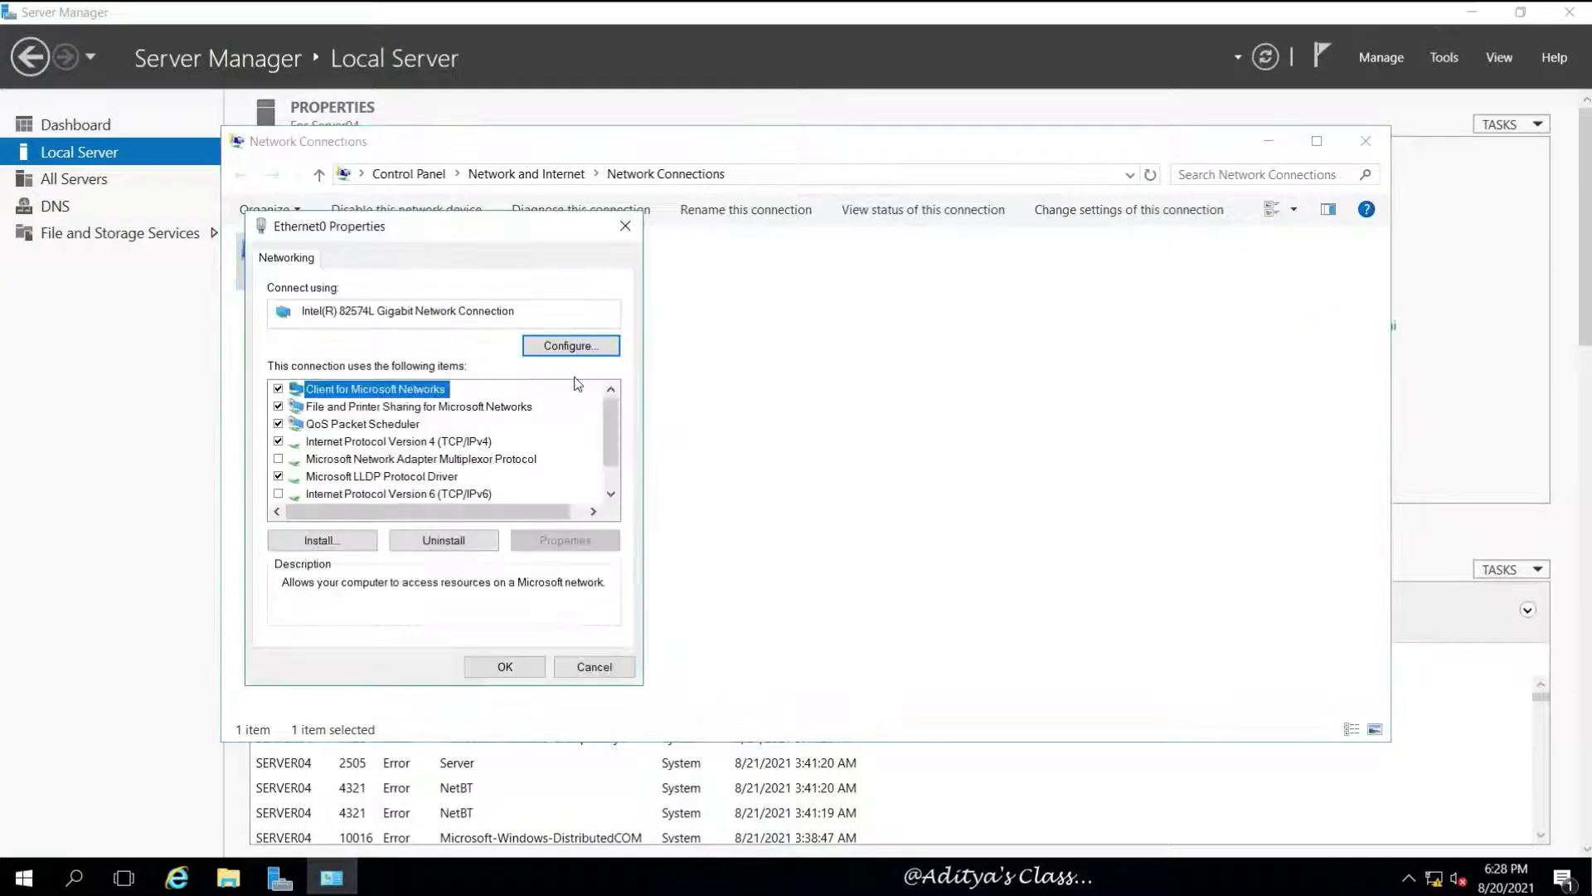
{"action": "left_click", "coordinate": [475, 444]}
{"action": "left_click", "coordinate": [570, 540]}
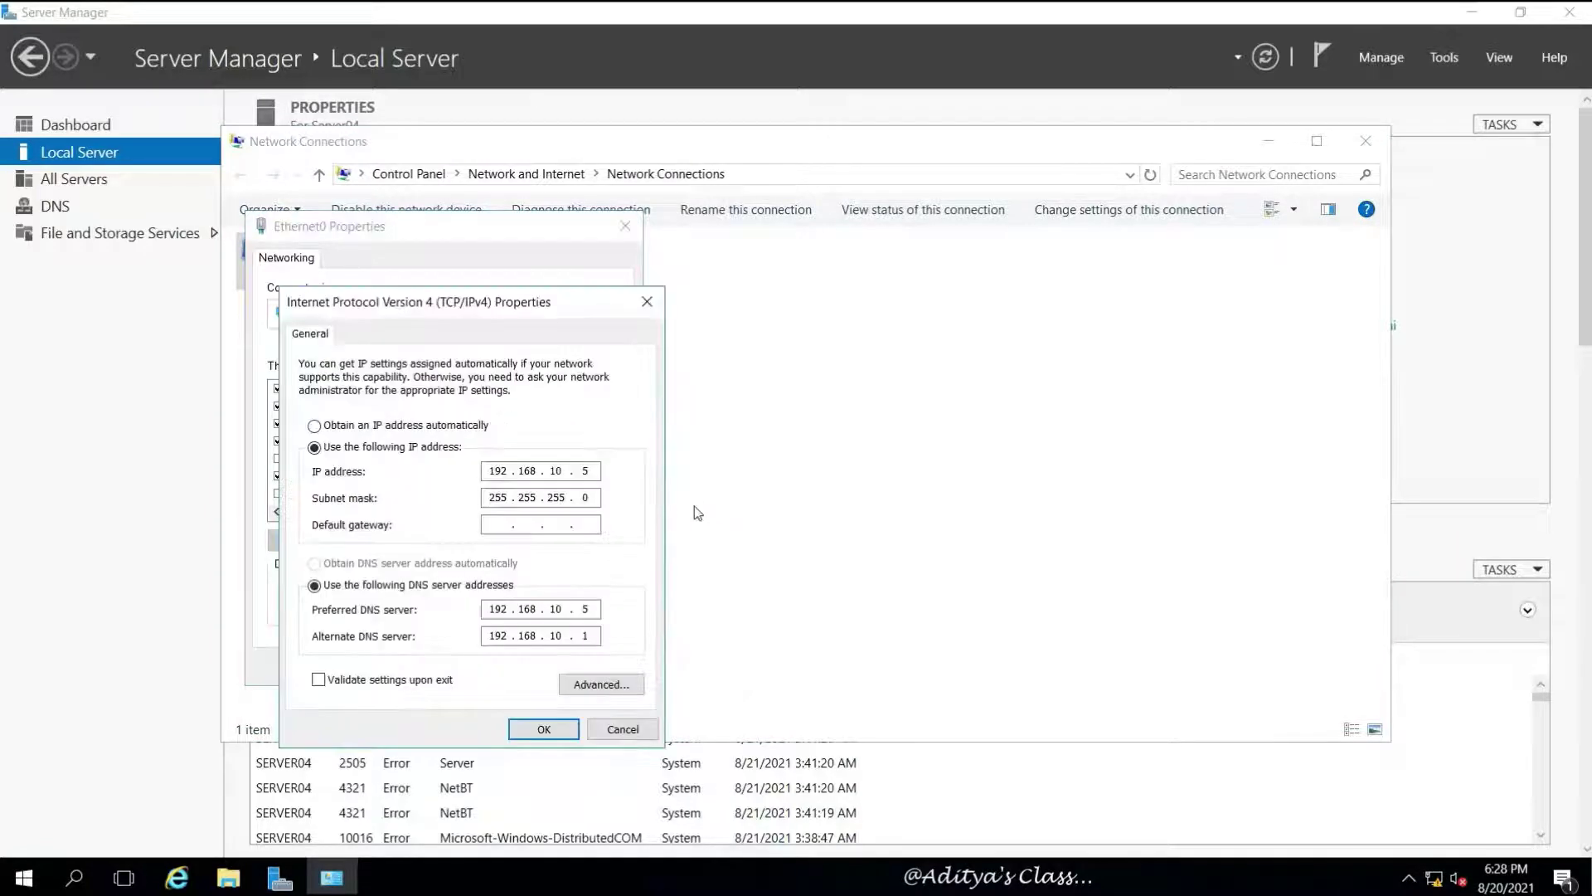
{"action": "left_click_drag", "start_coordinate": [593, 606], "coordinate": [583, 611]}
{"action": "key", "text": "BackSpace"}
{"action": "key", "text": "BackSpace"}
{"action": "key", "text": "BackSpace"}
{"action": "key", "text": "BackSpace"}
{"action": "key", "text": "BackSpace"}
{"action": "key", "text": "BackSpace"}
{"action": "key", "text": "BackSpace"}
{"action": "key", "text": "BackSpace"}
{"action": "type", "text": "19"}
{"action": "left_click", "coordinate": [535, 728]}
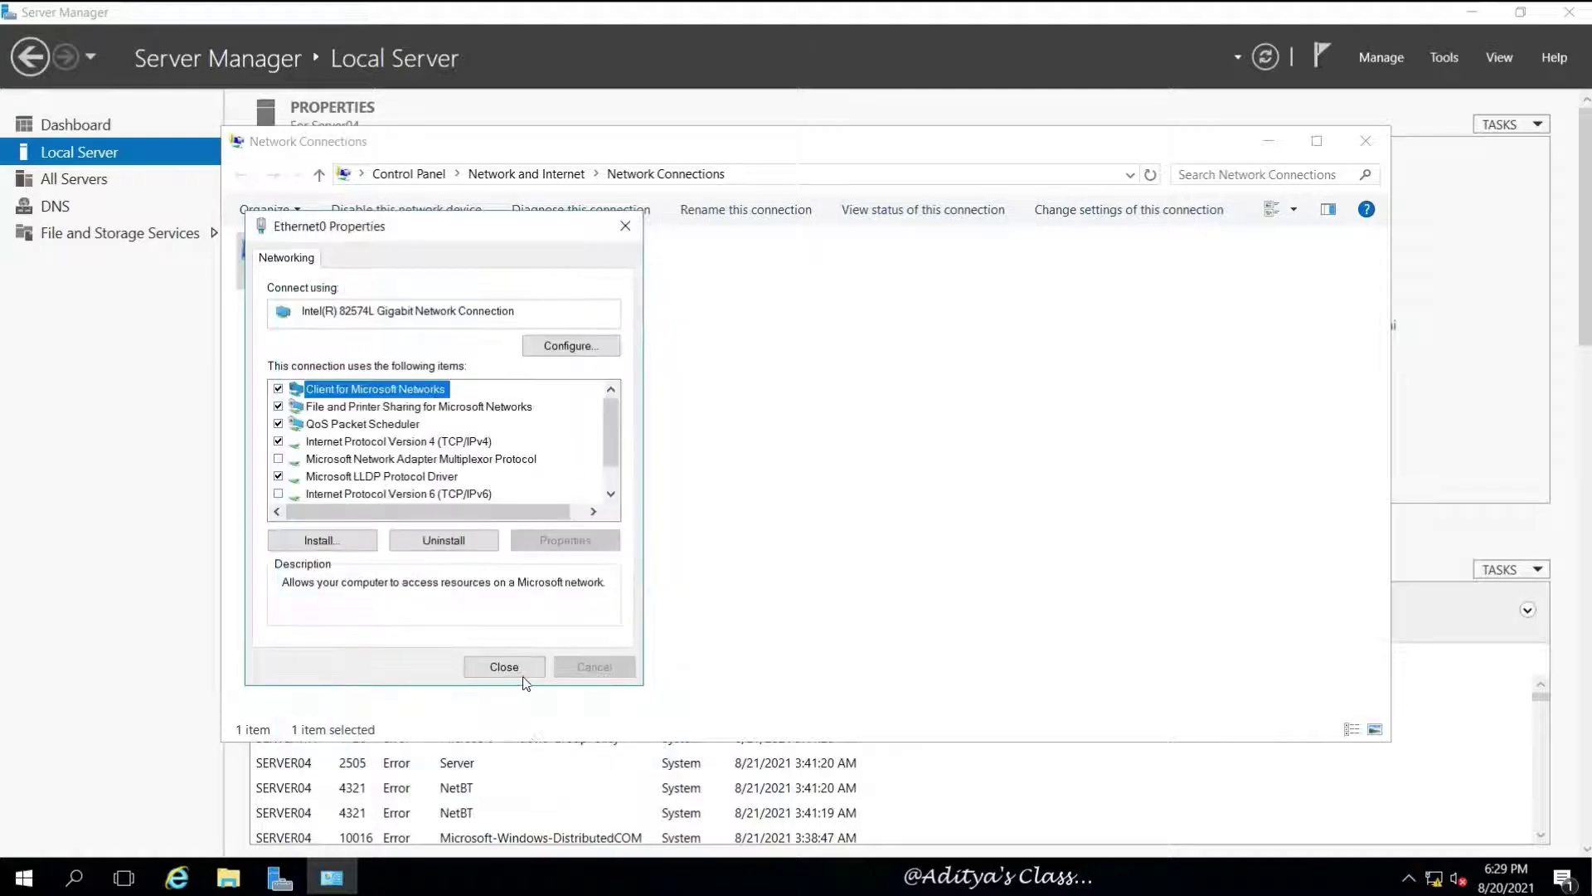
{"action": "left_click", "coordinate": [524, 678]}
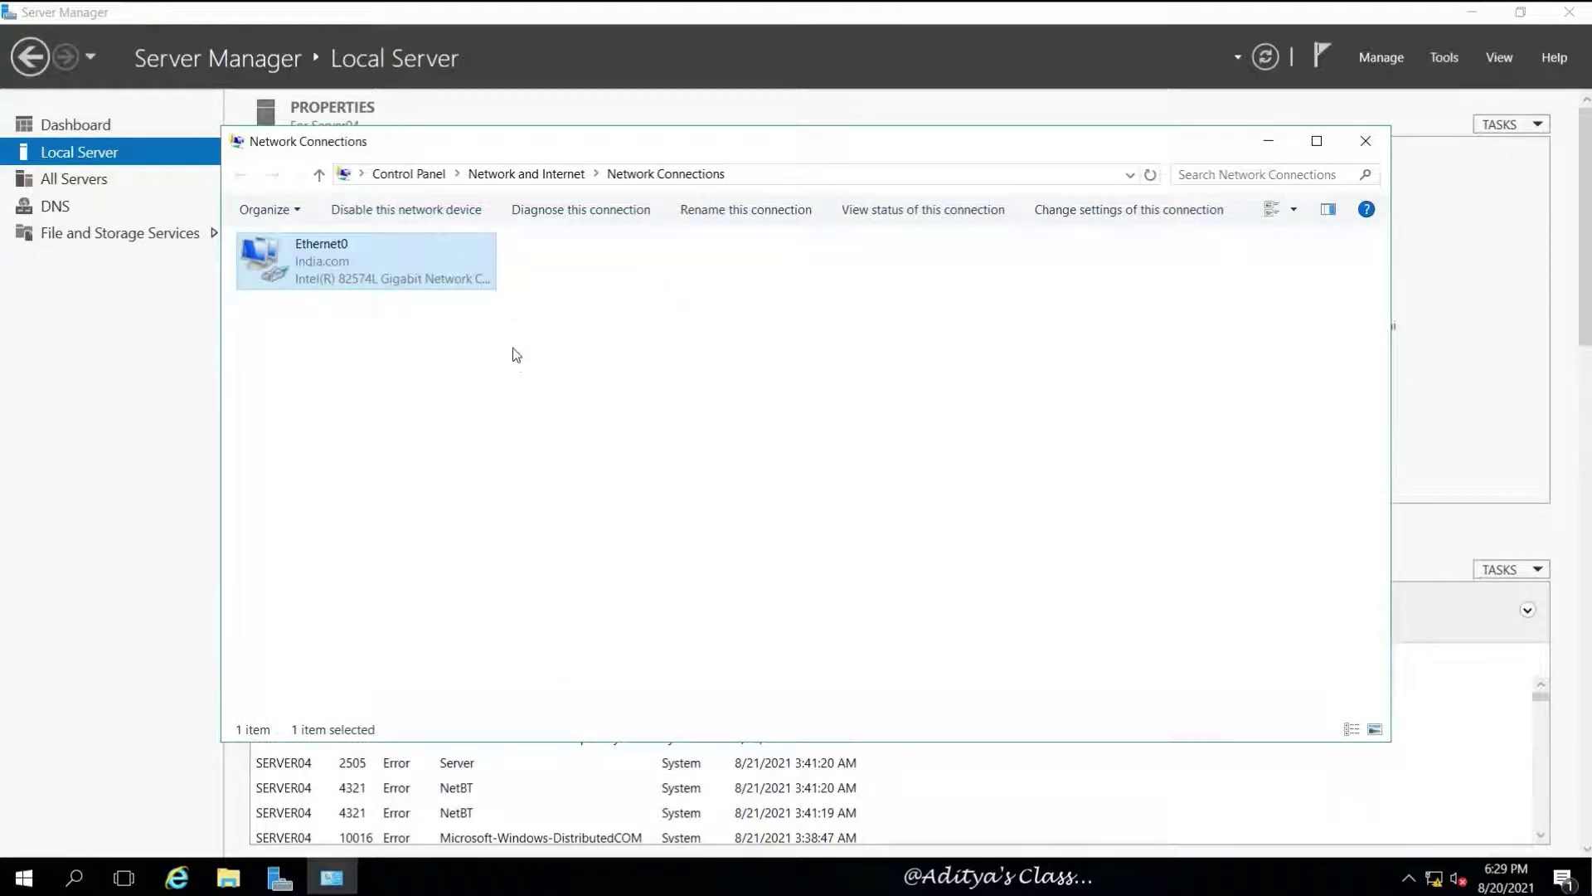
Verify Ethernet0's details show IP 192.168.10.5 and the new DNS servers, then close Network Connections
{"action": "right_click", "coordinate": [305, 265]}
{"action": "left_click", "coordinate": [348, 302]}
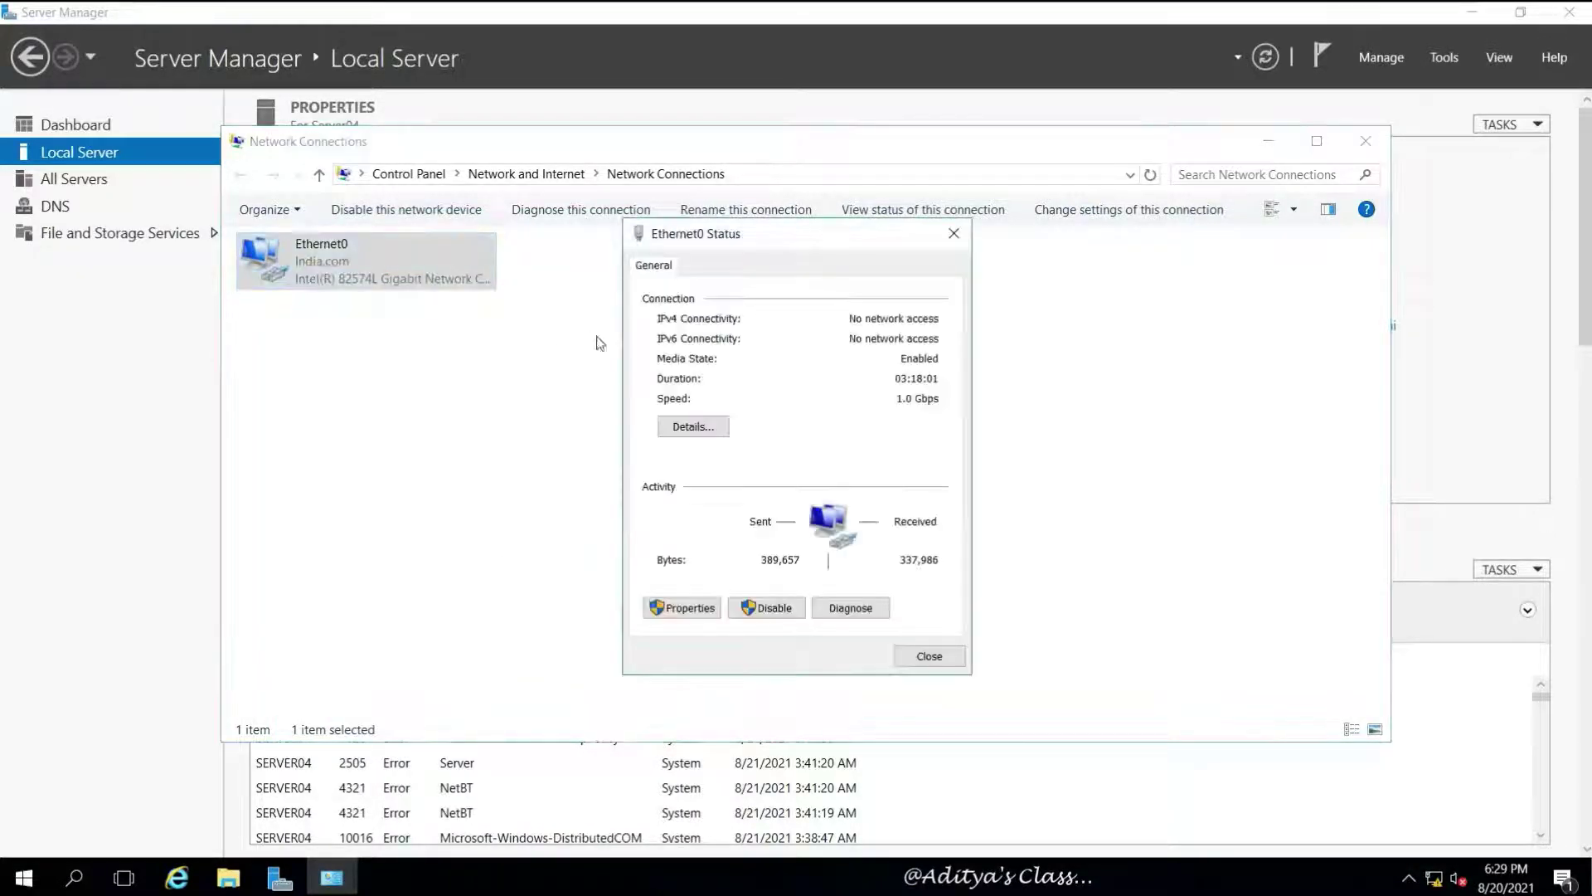
{"action": "left_click", "coordinate": [693, 426]}
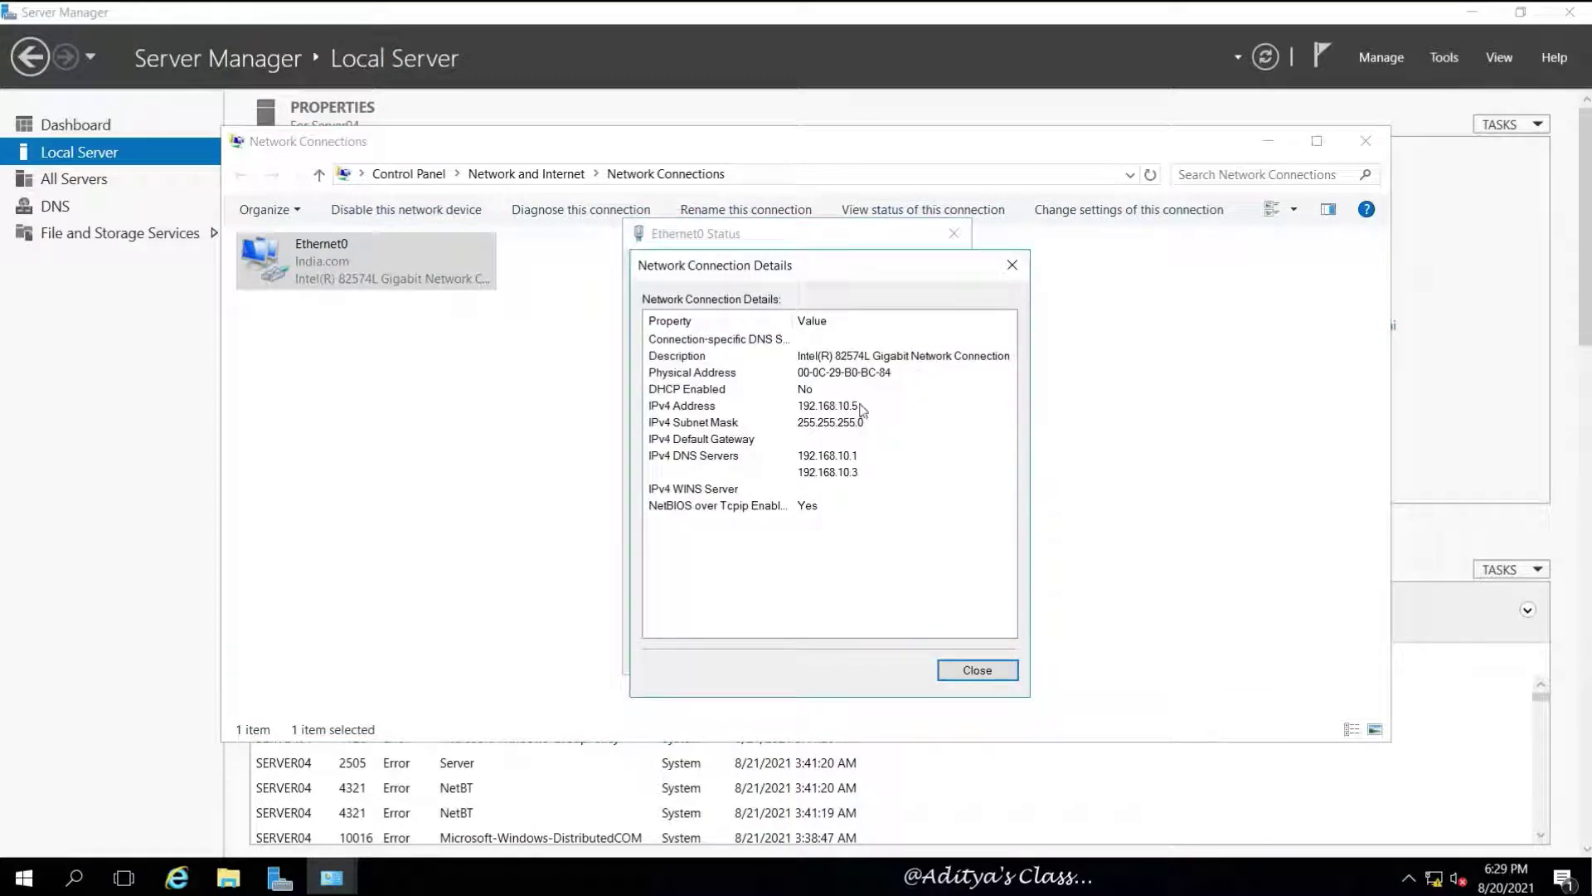
{"action": "left_click", "coordinate": [978, 670]}
{"action": "left_click", "coordinate": [931, 654]}
{"action": "left_click", "coordinate": [1194, 249]}
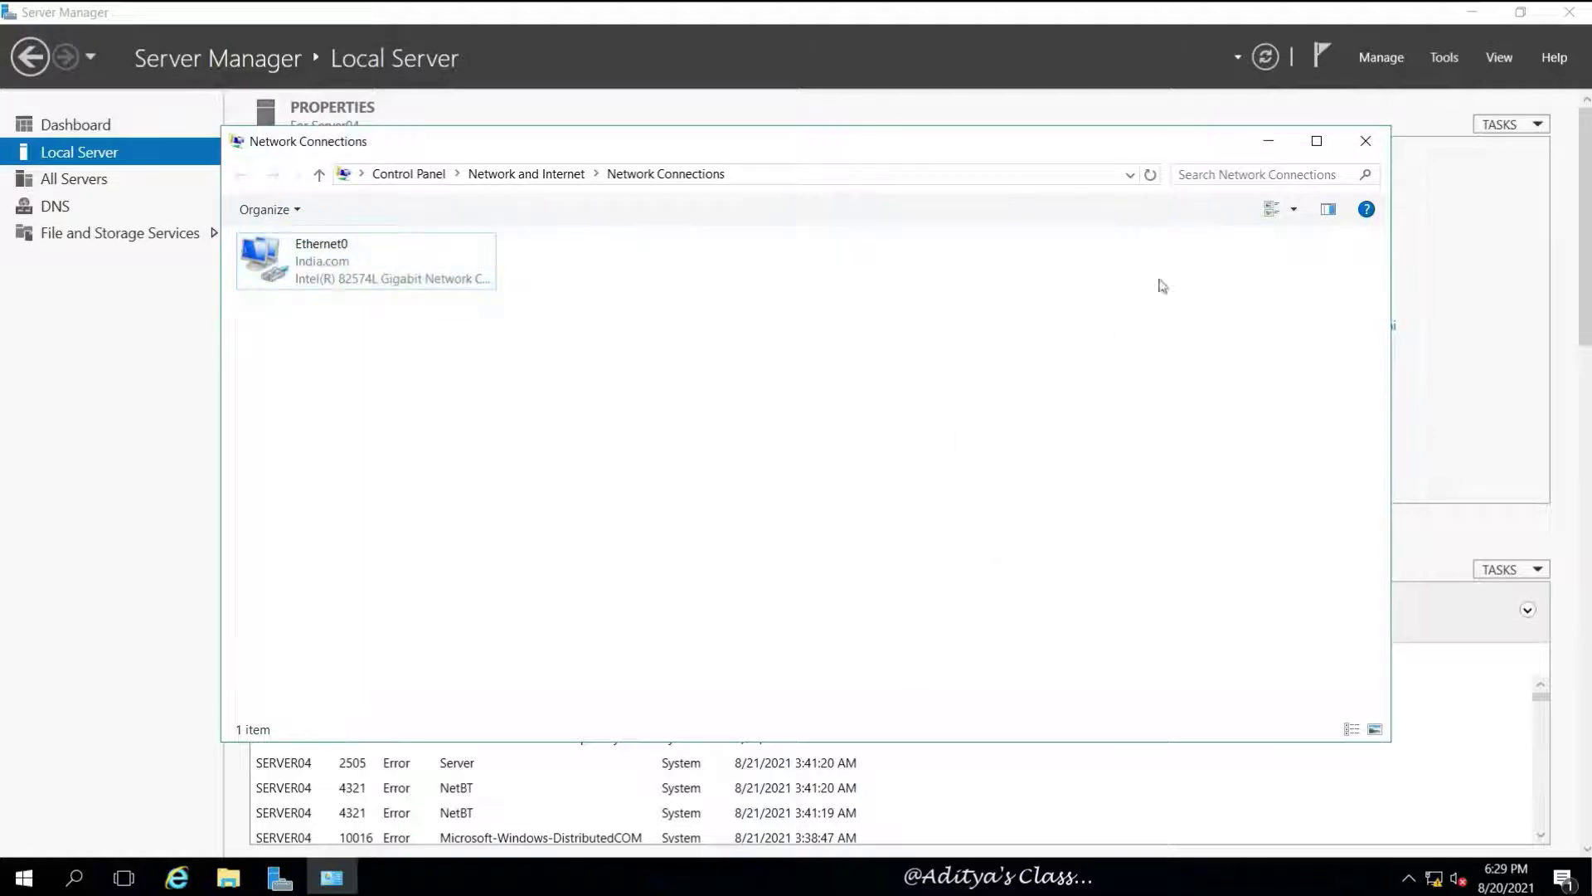
{"action": "left_click", "coordinate": [1366, 141]}
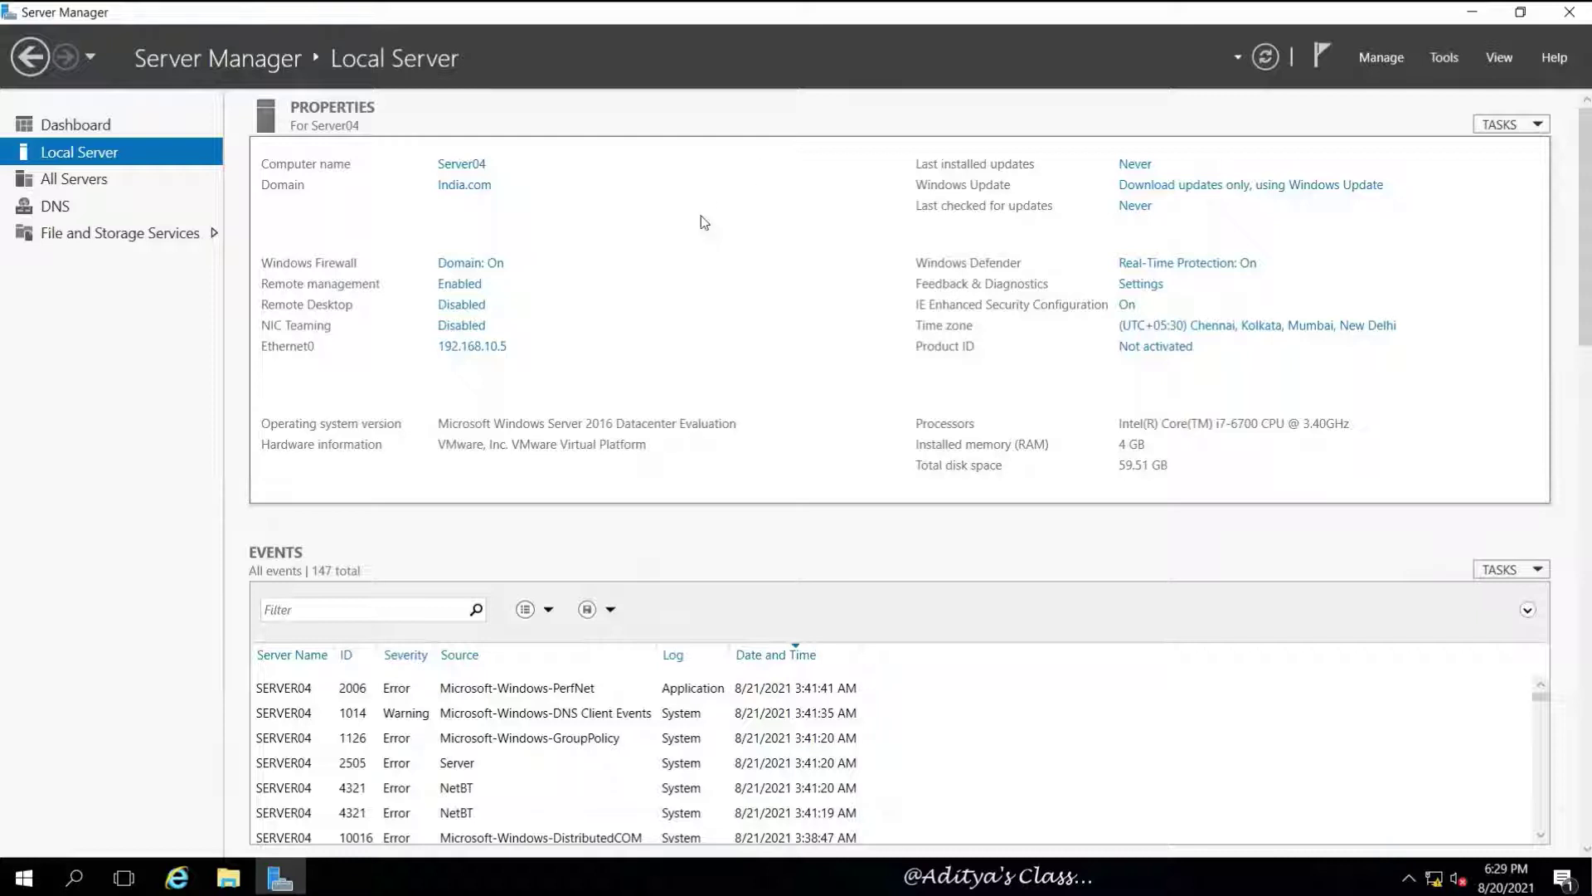
Briefly view Server01, then return to the Server04 virtual machine
{"action": "mouse_move", "coordinate": [664, 7]}
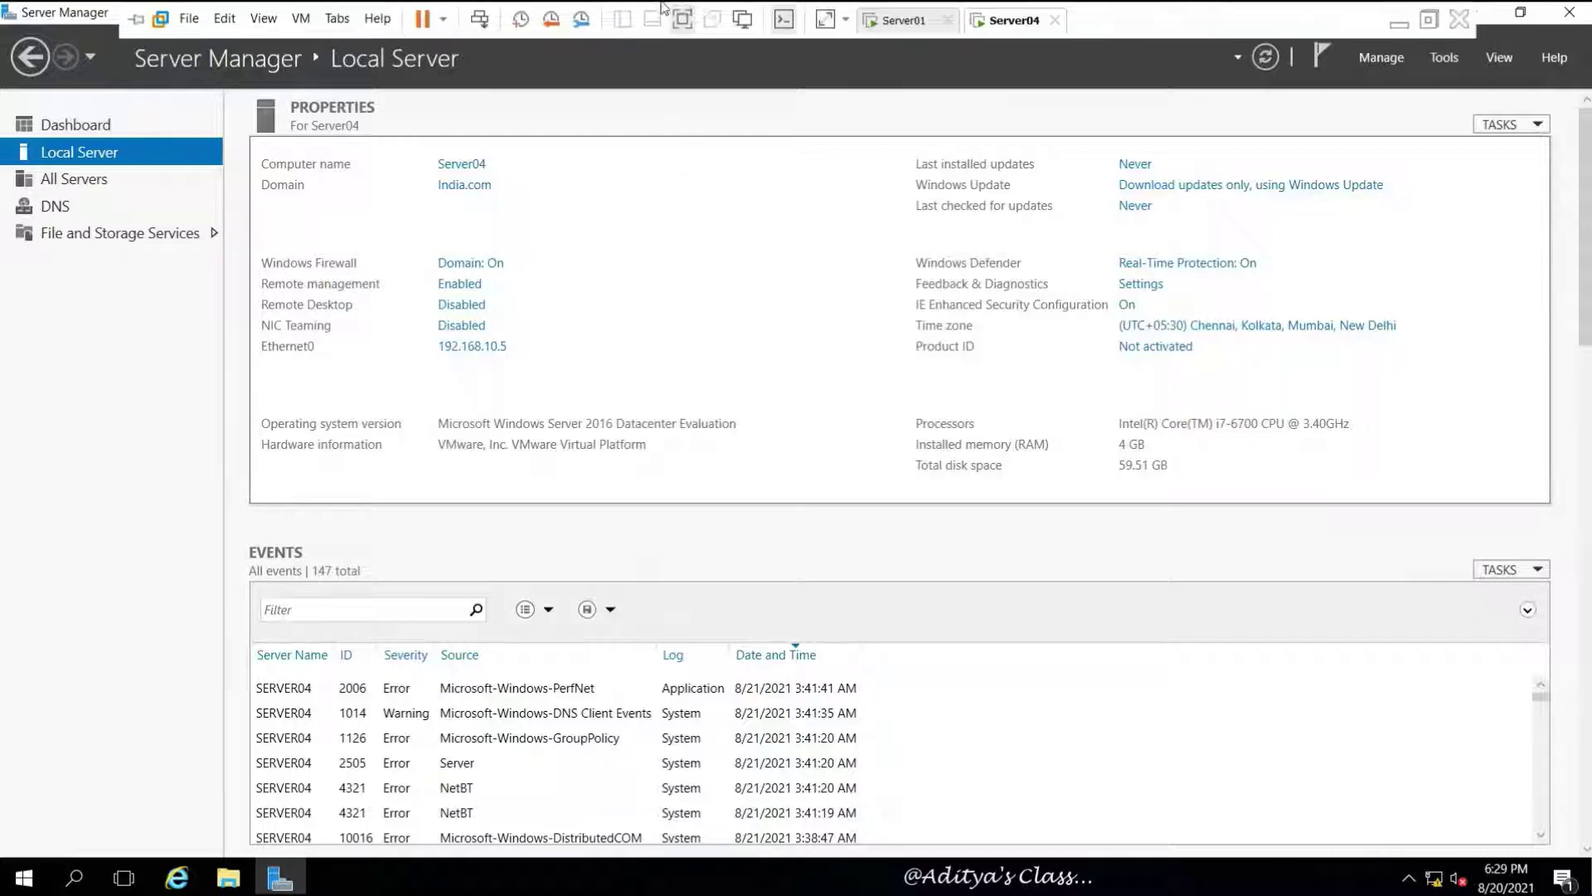
{"action": "left_click", "coordinate": [908, 21]}
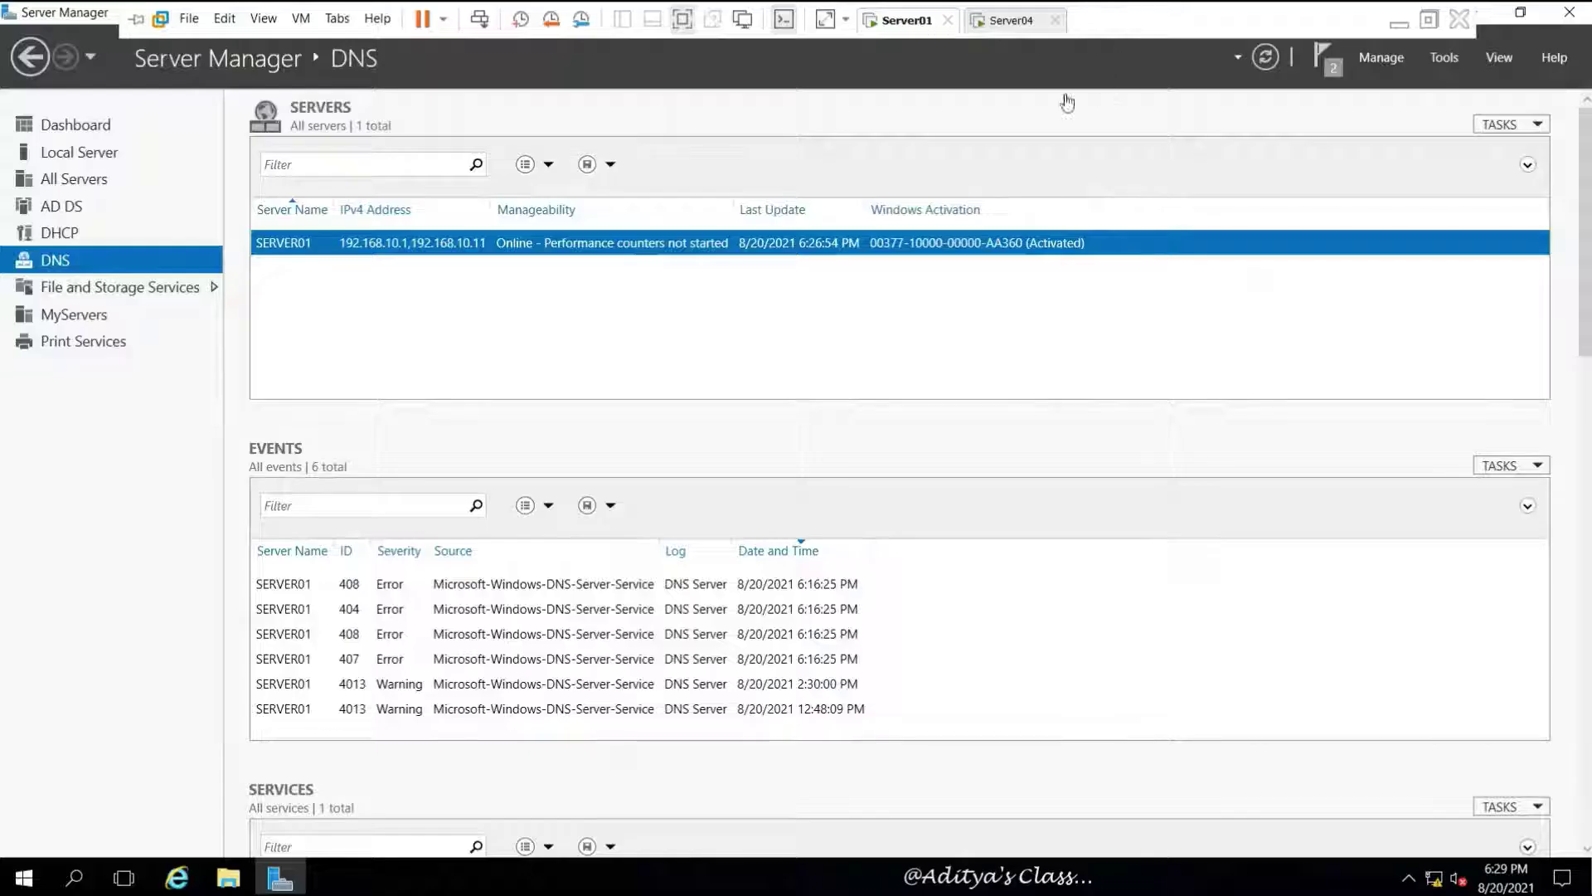
{"action": "left_click", "coordinate": [1024, 24]}
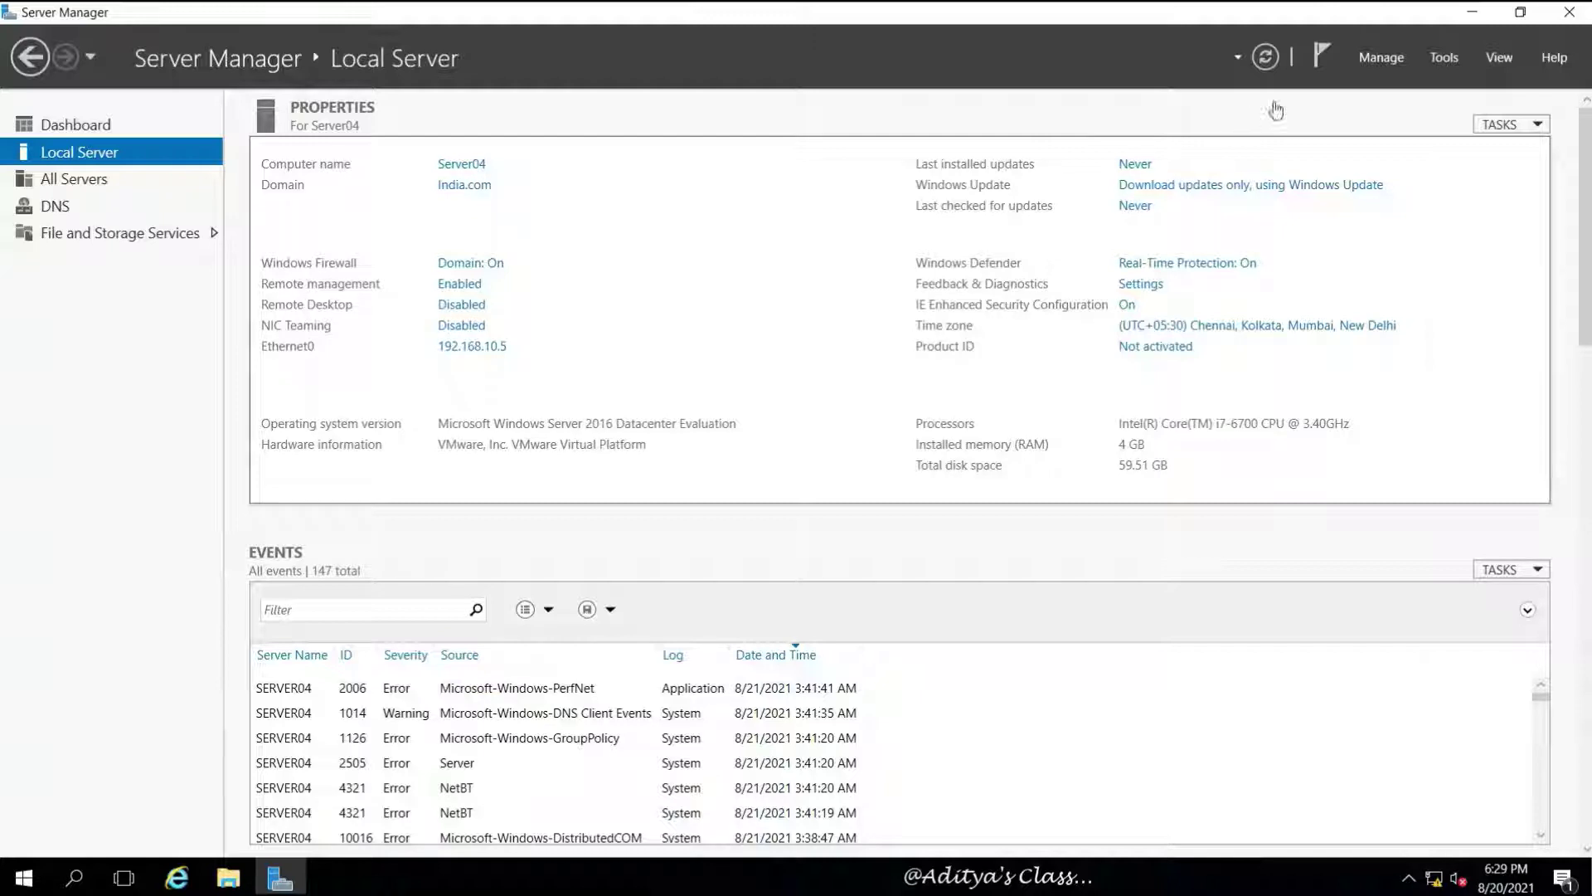
Begin a role-based install on Server04, selecting Windows Deployment Services with its management tools
{"action": "left_click", "coordinate": [1390, 59]}
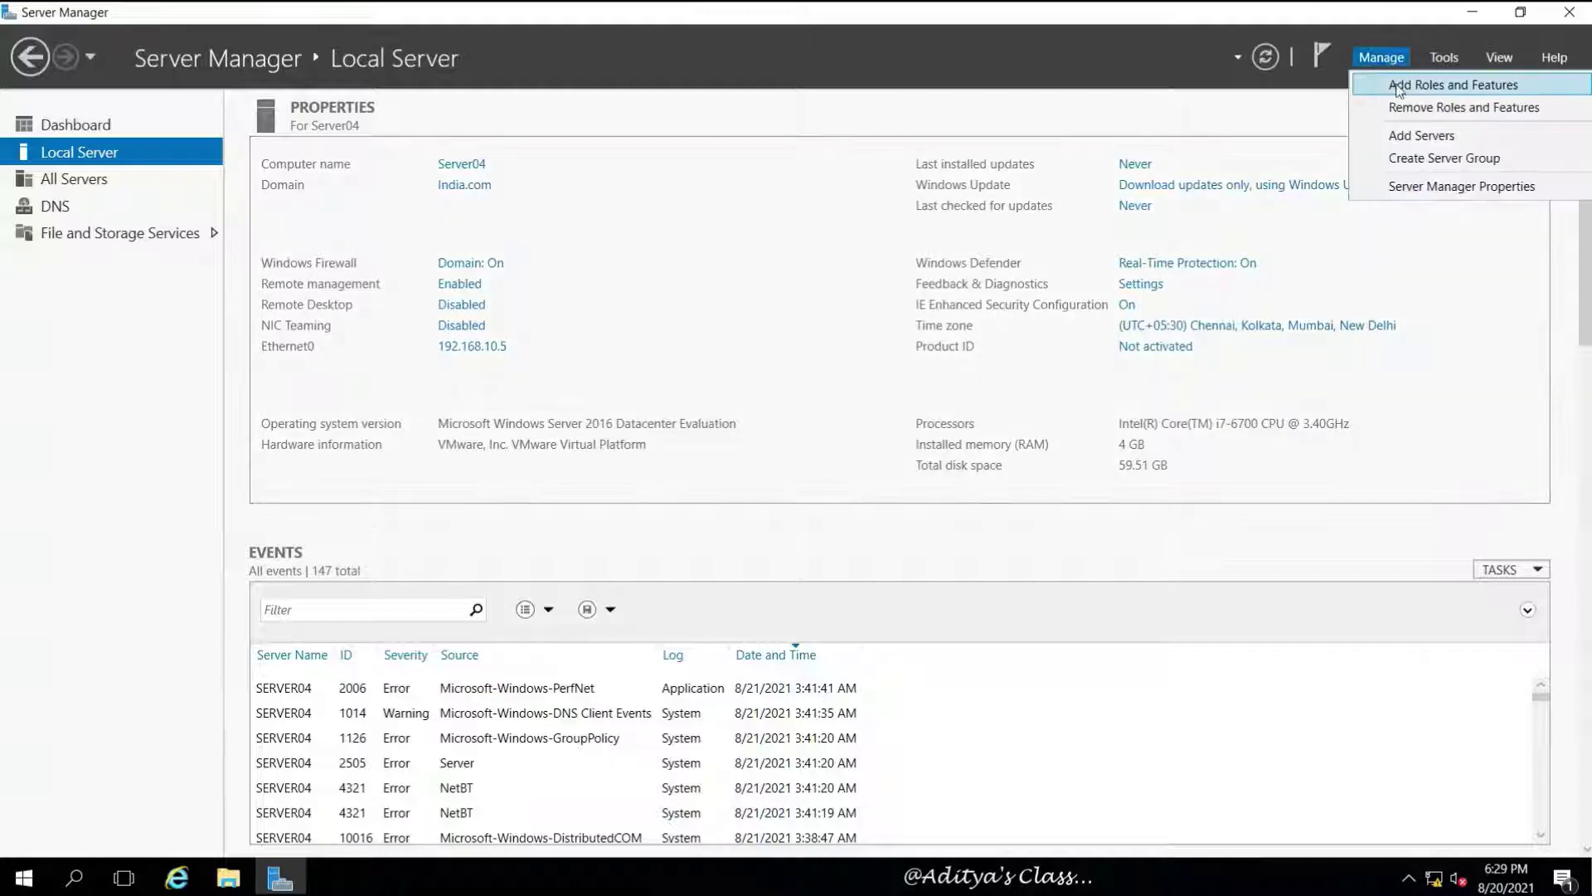
{"action": "left_click", "coordinate": [1399, 85]}
{"action": "left_click_drag", "start_coordinate": [645, 101], "coordinate": [889, 136]}
{"action": "left_click", "coordinate": [916, 677]}
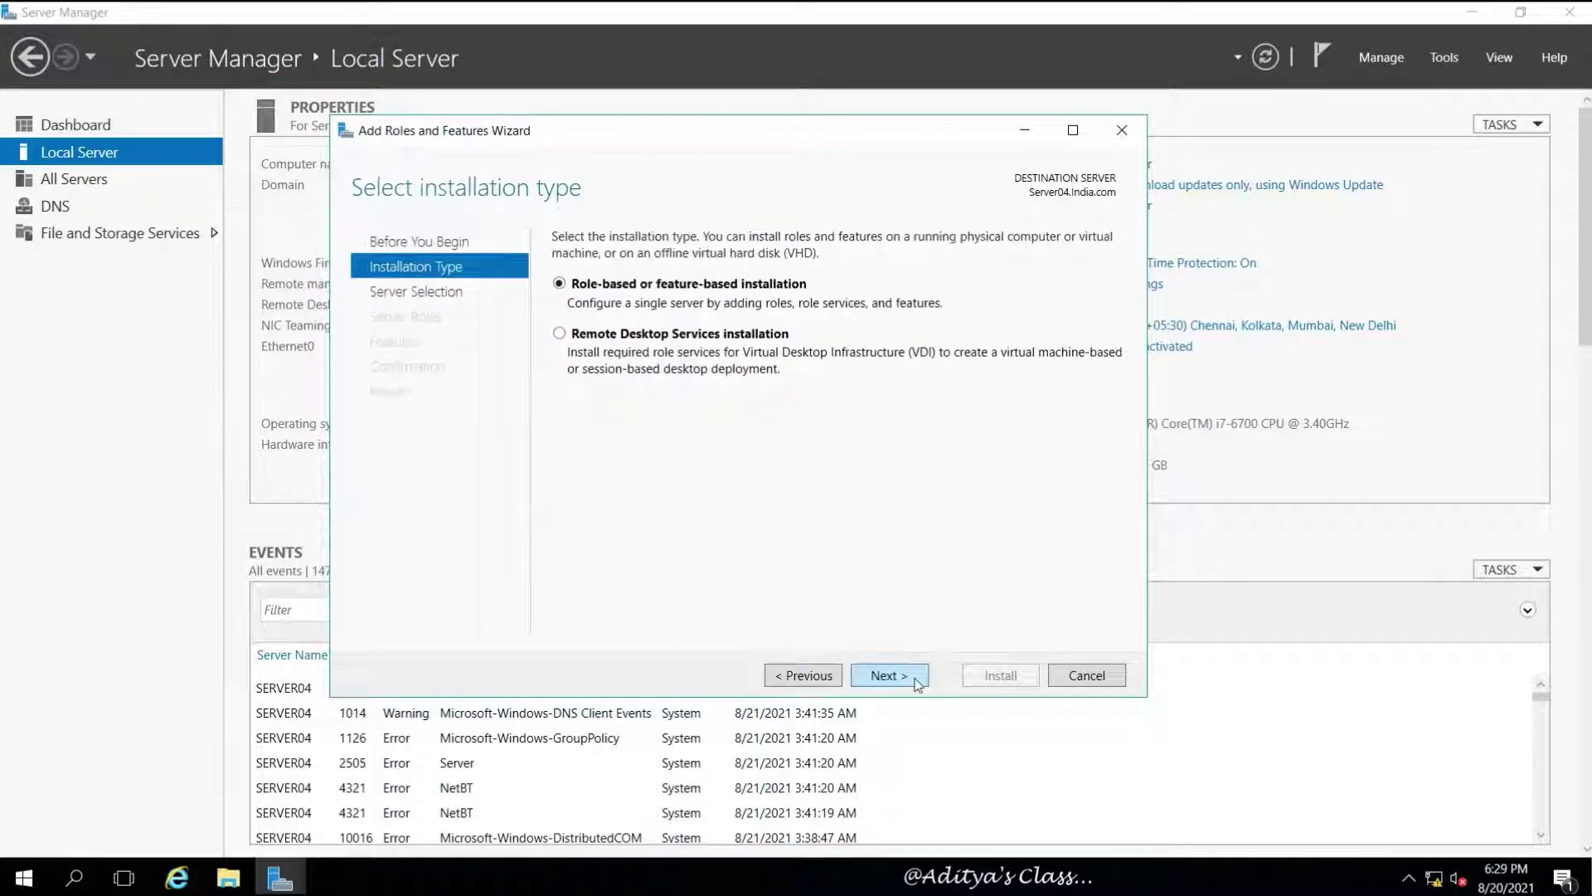
{"action": "left_click", "coordinate": [917, 684]}
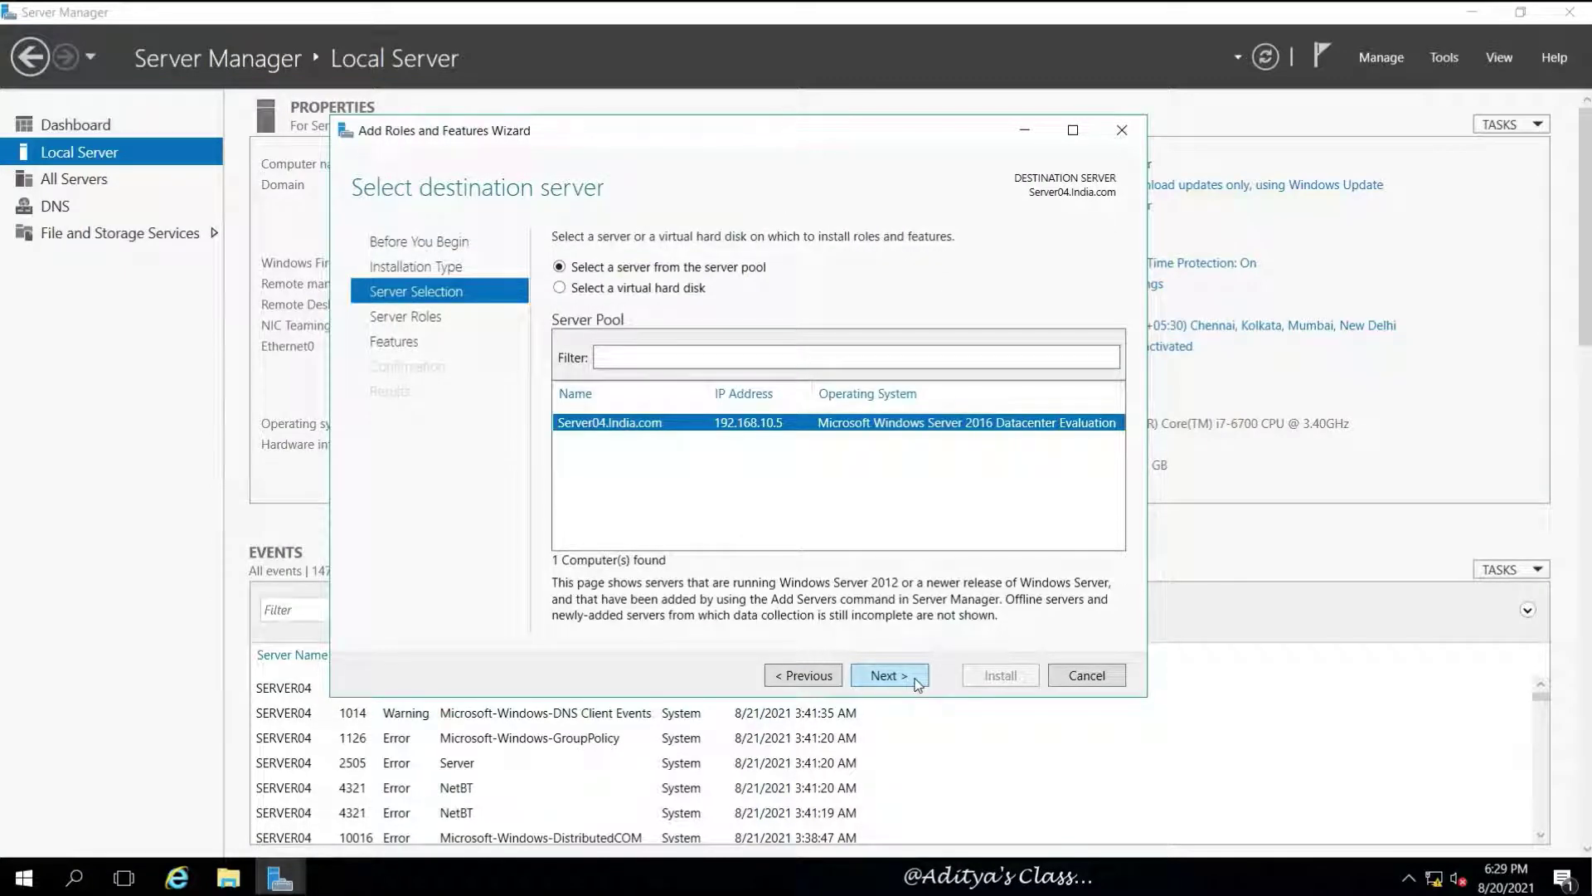
{"action": "left_click", "coordinate": [917, 684]}
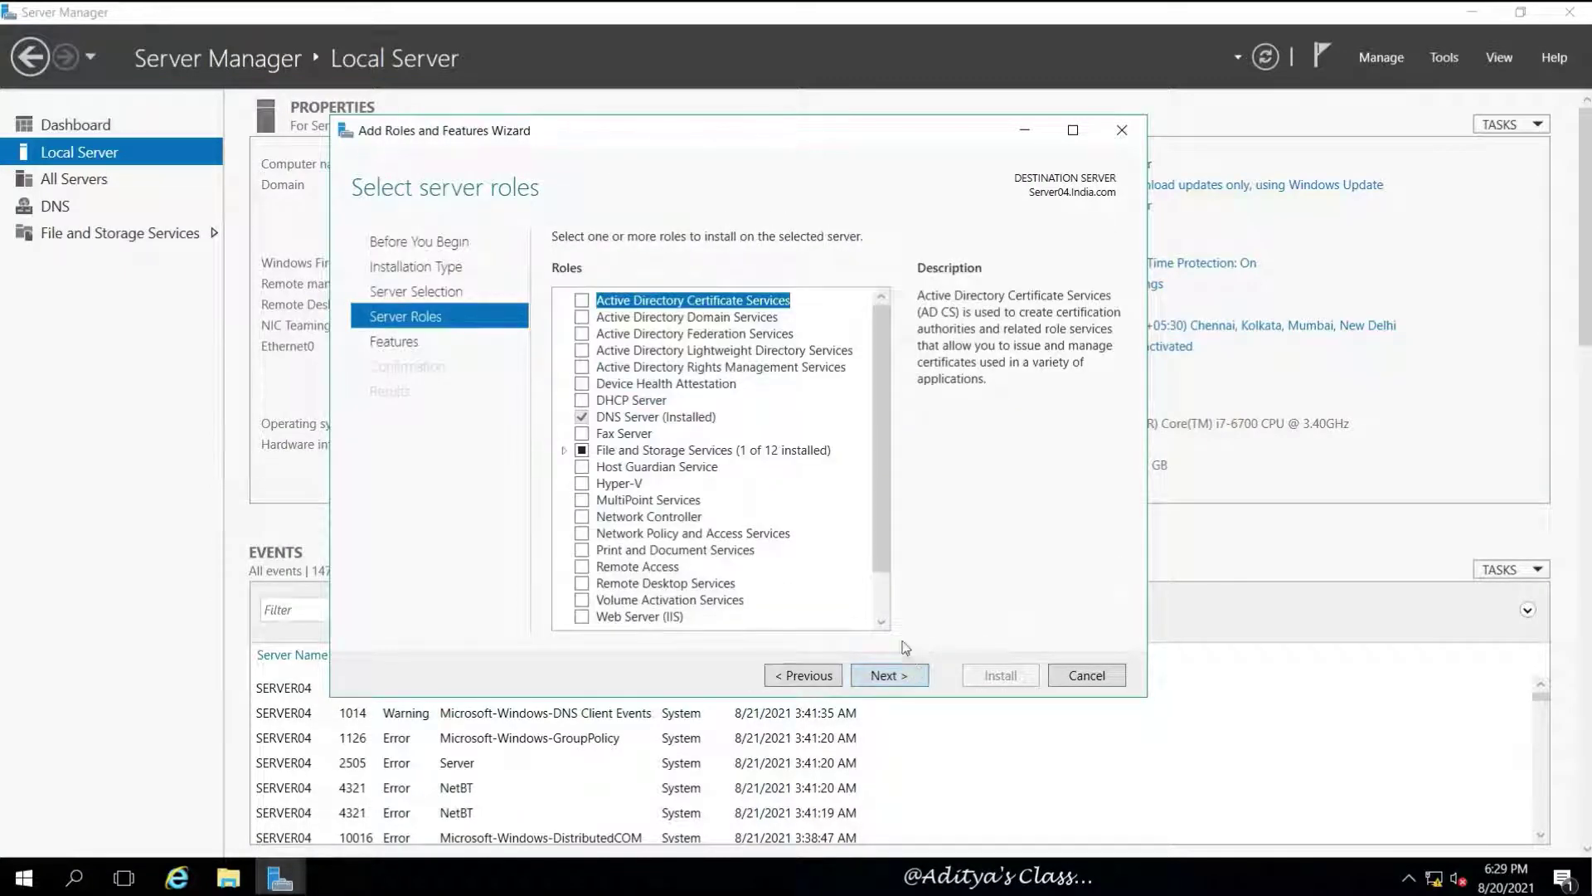
{"action": "left_click_drag", "start_coordinate": [878, 525], "coordinate": [884, 592]}
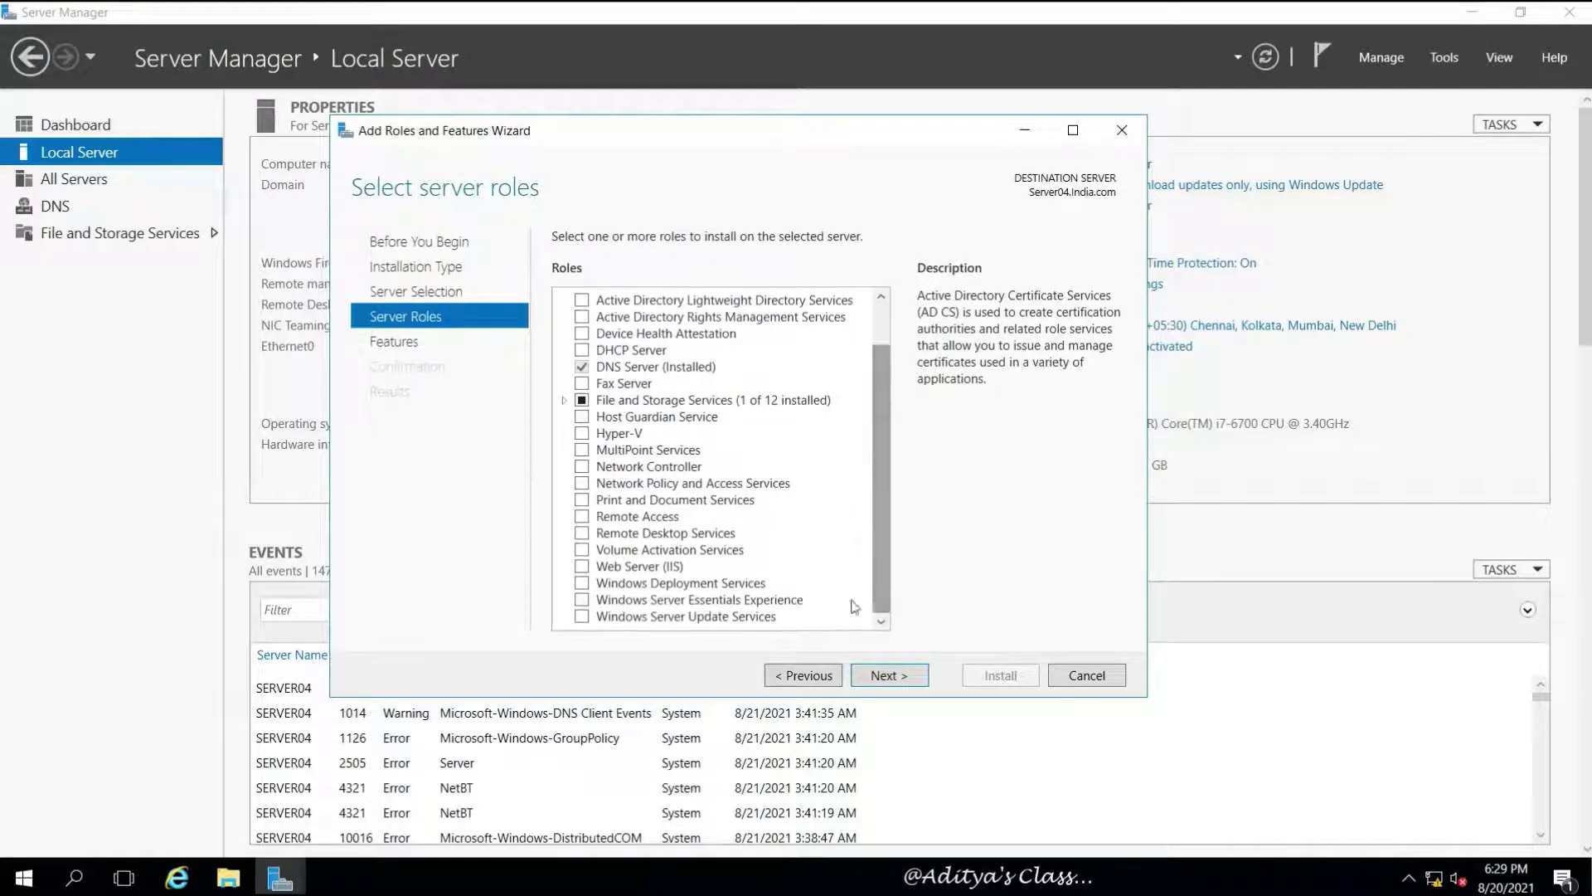
{"action": "left_click", "coordinate": [582, 583]}
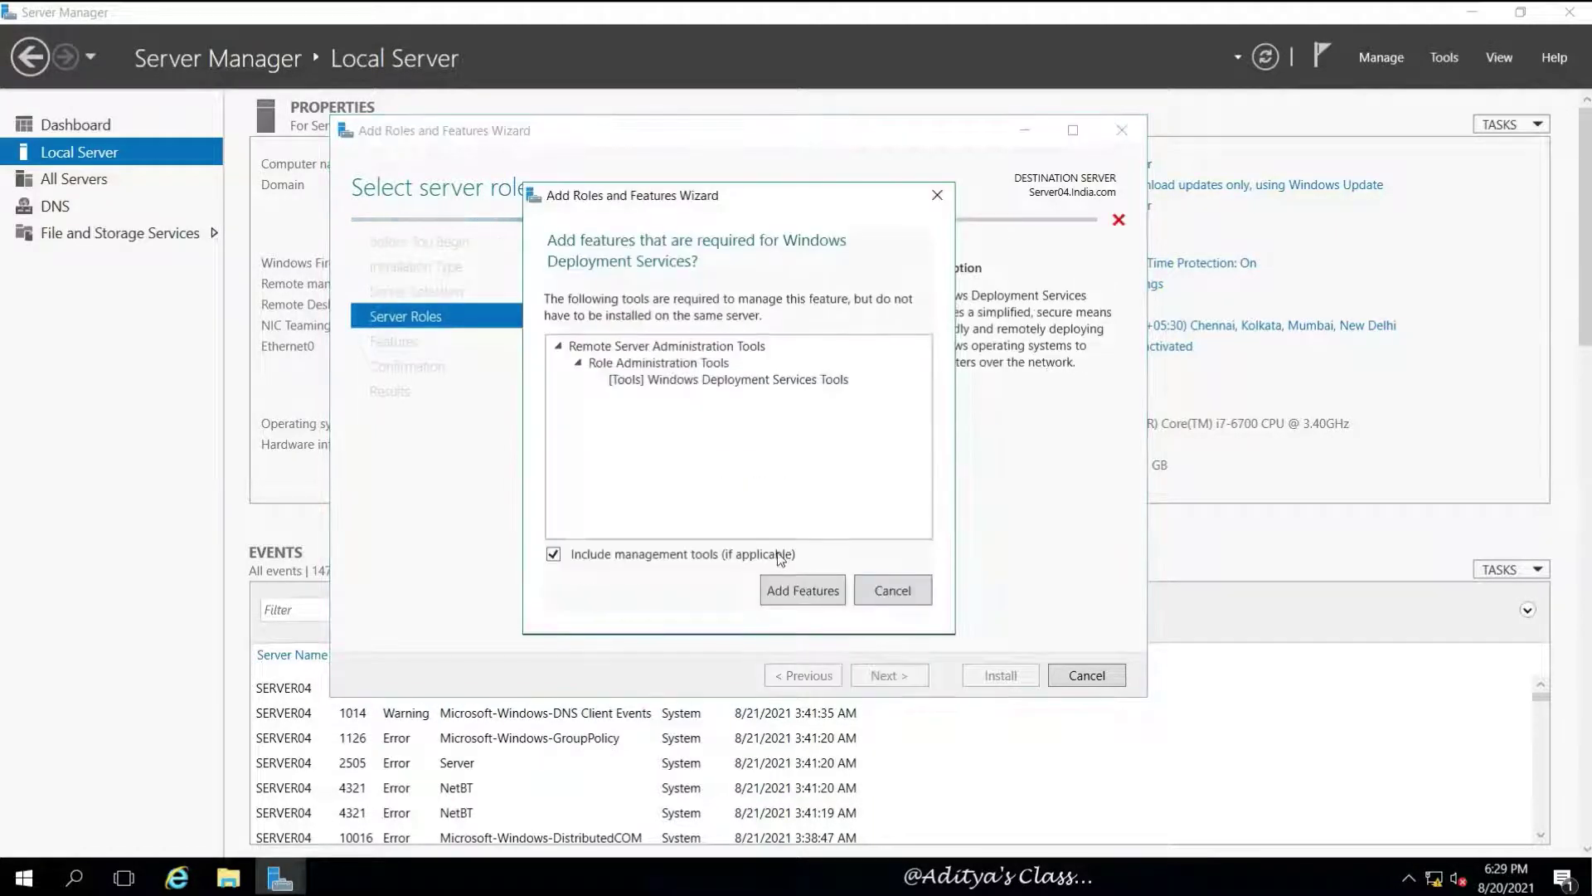
{"action": "left_click", "coordinate": [790, 593]}
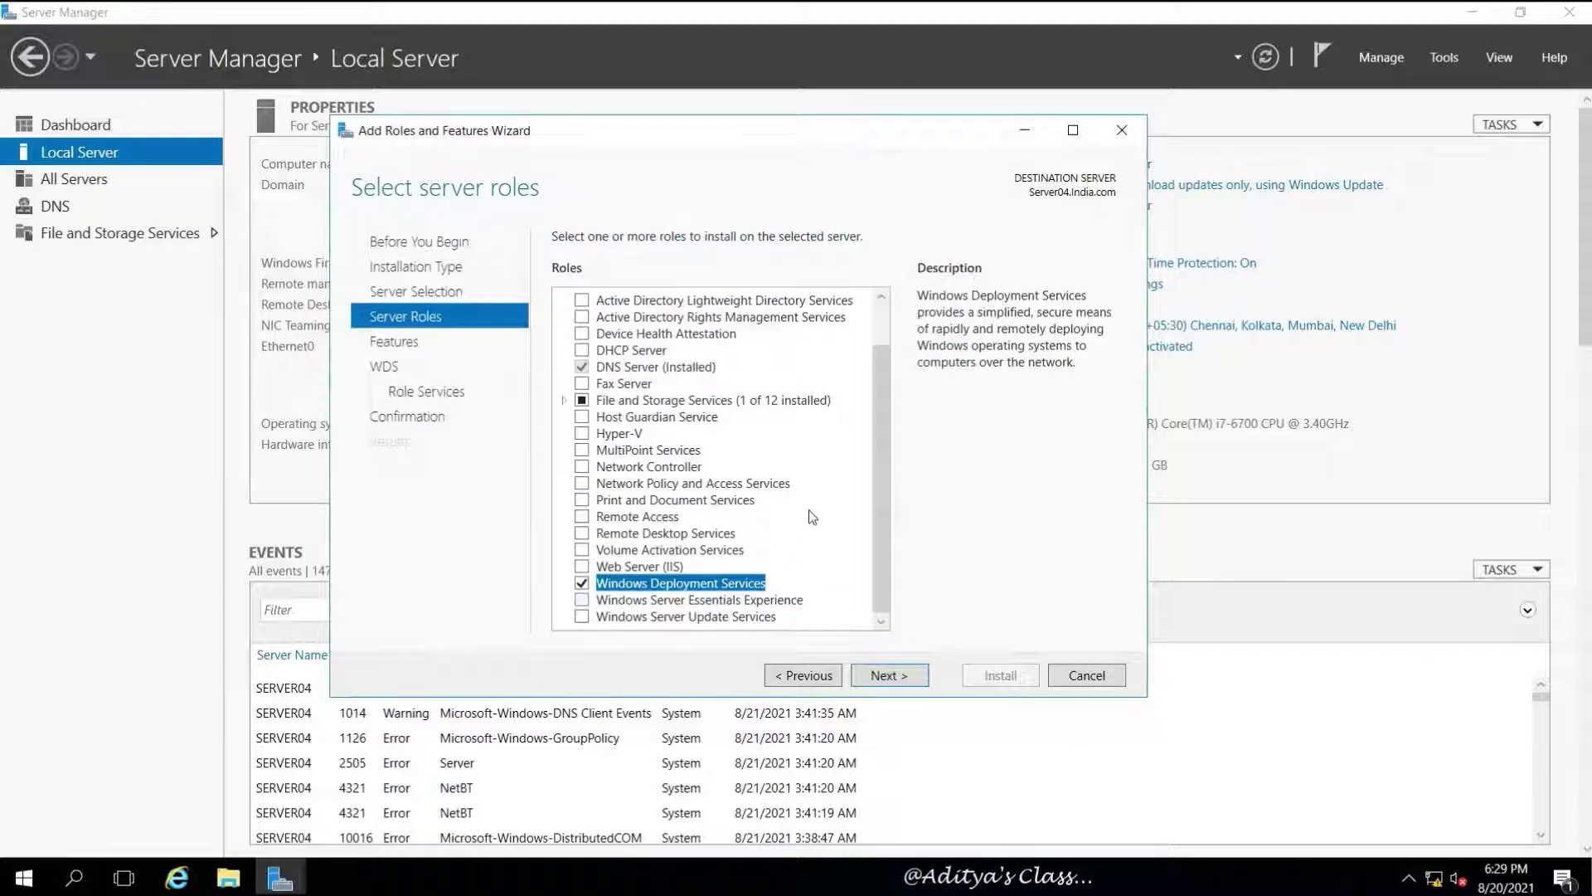
Install WDS with Deployment Server and Transport Server role services, then view the WDS page
{"action": "left_click", "coordinate": [890, 676]}
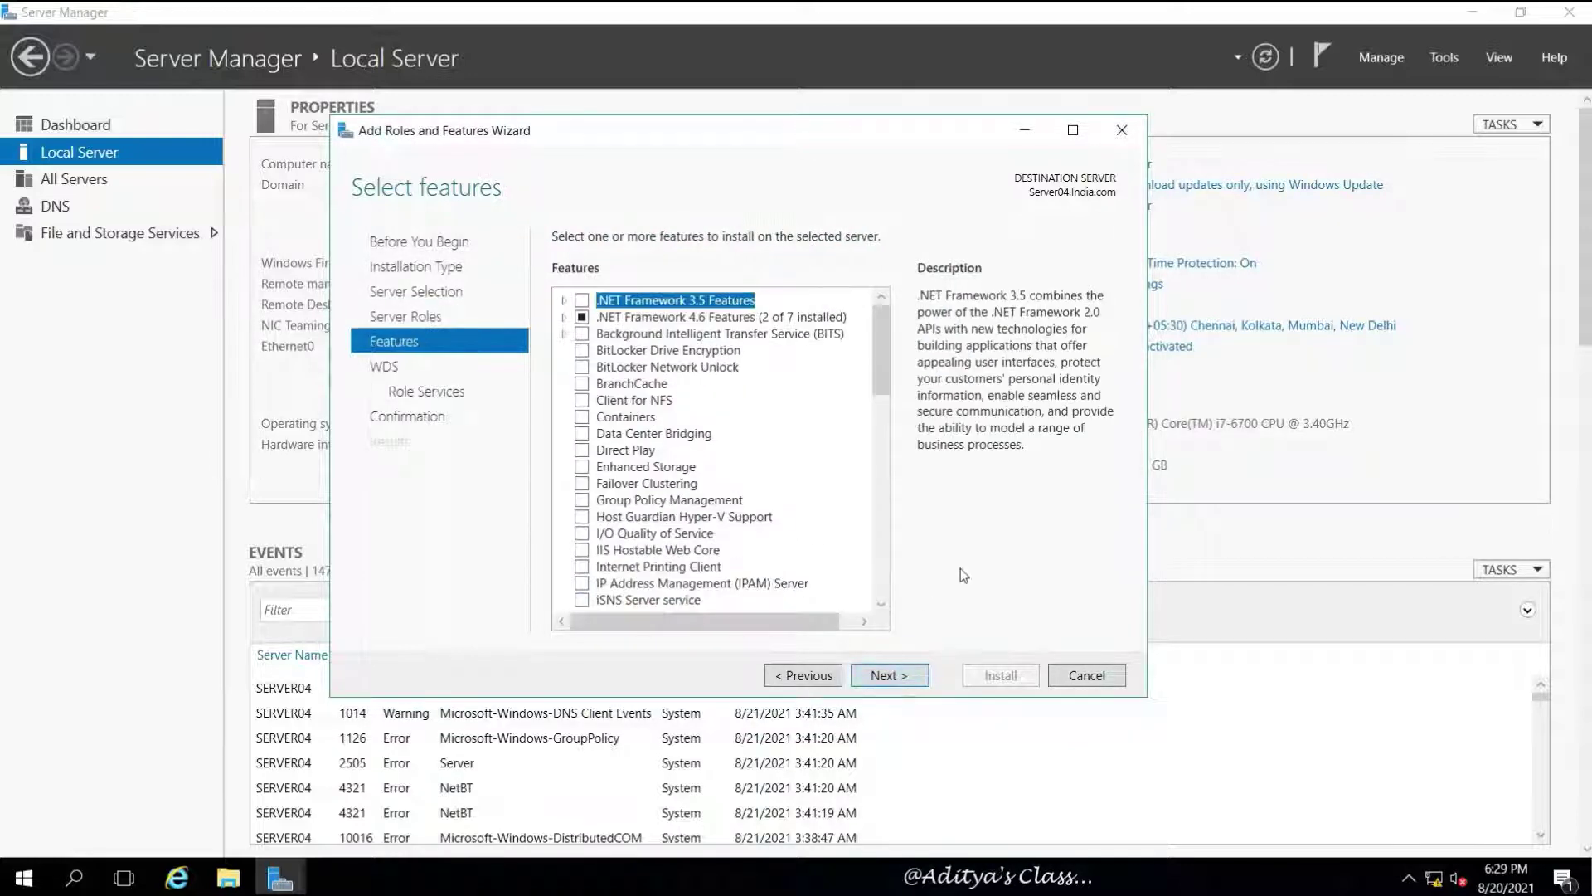
{"action": "left_click", "coordinate": [910, 679]}
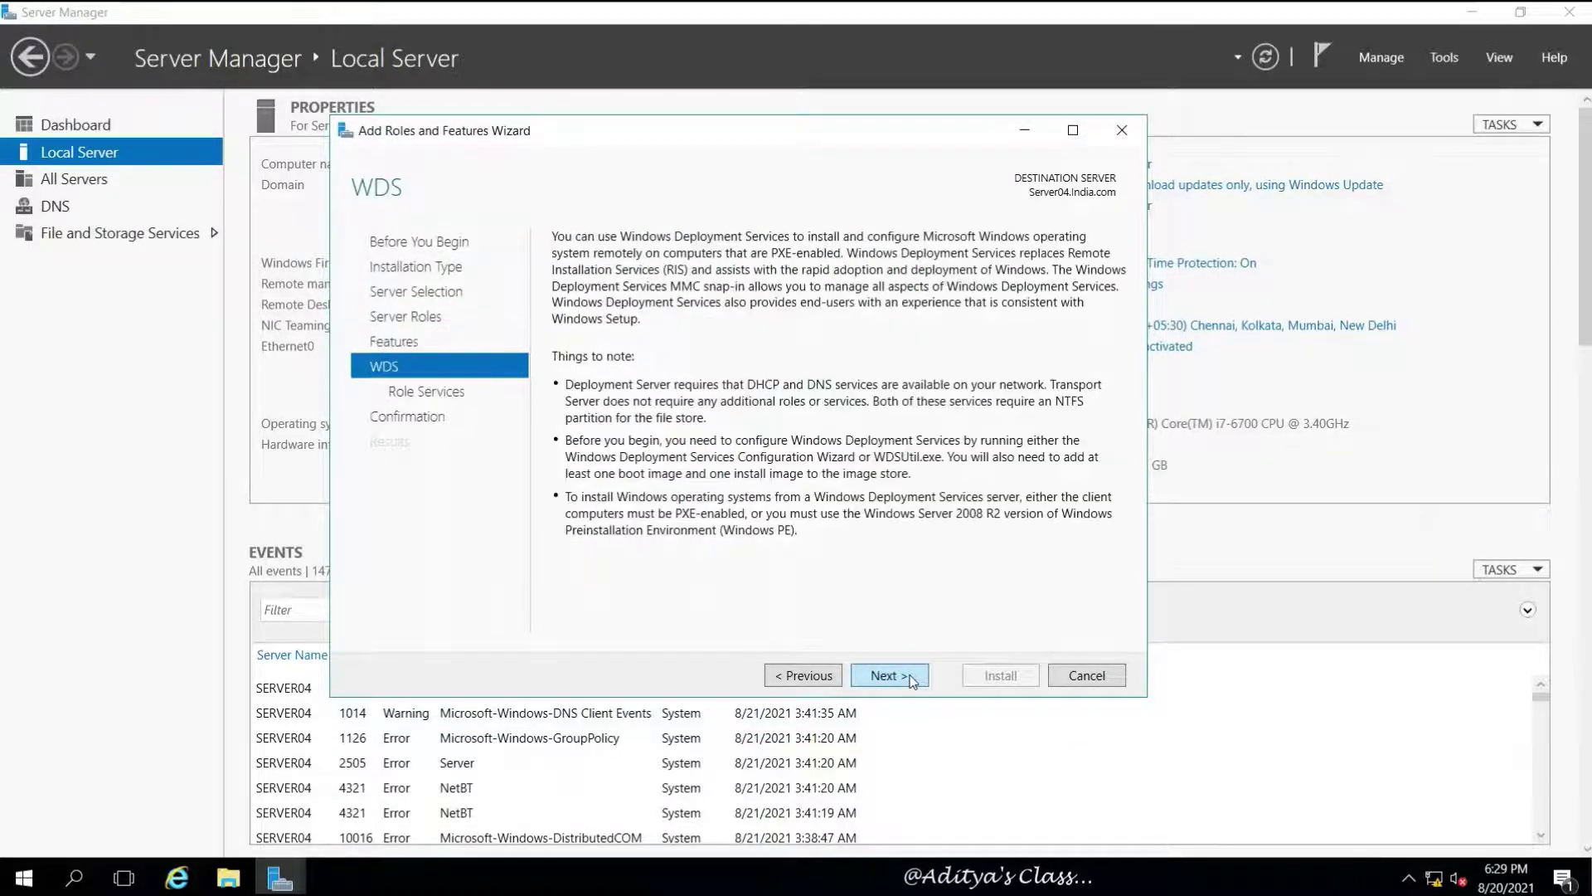
{"action": "left_click", "coordinate": [912, 680]}
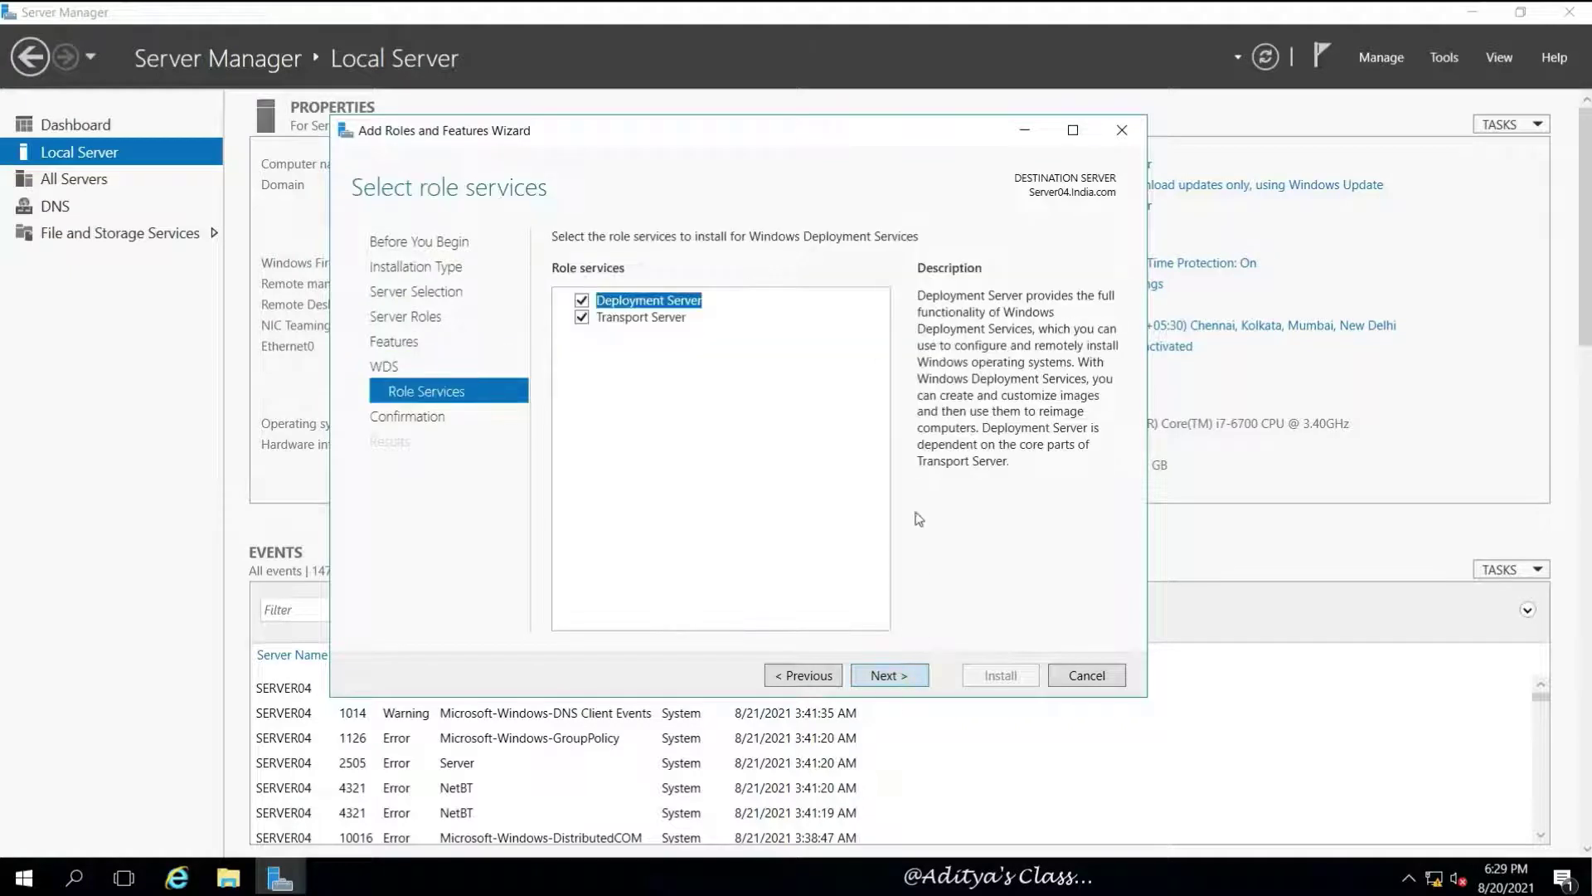
{"action": "left_click", "coordinate": [641, 319]}
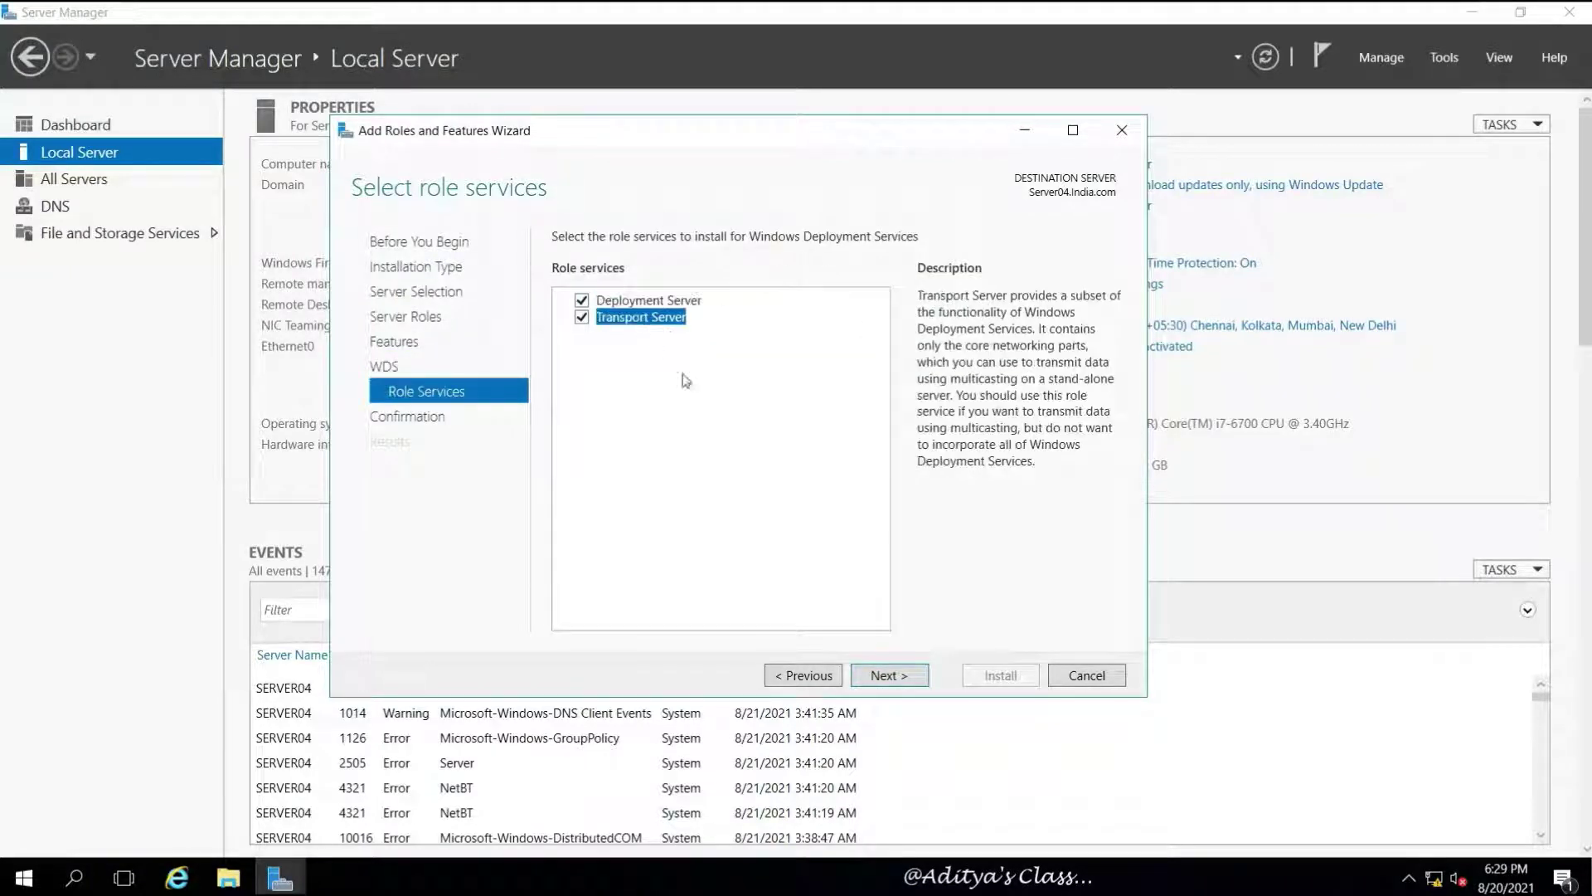
{"action": "left_click", "coordinate": [884, 677]}
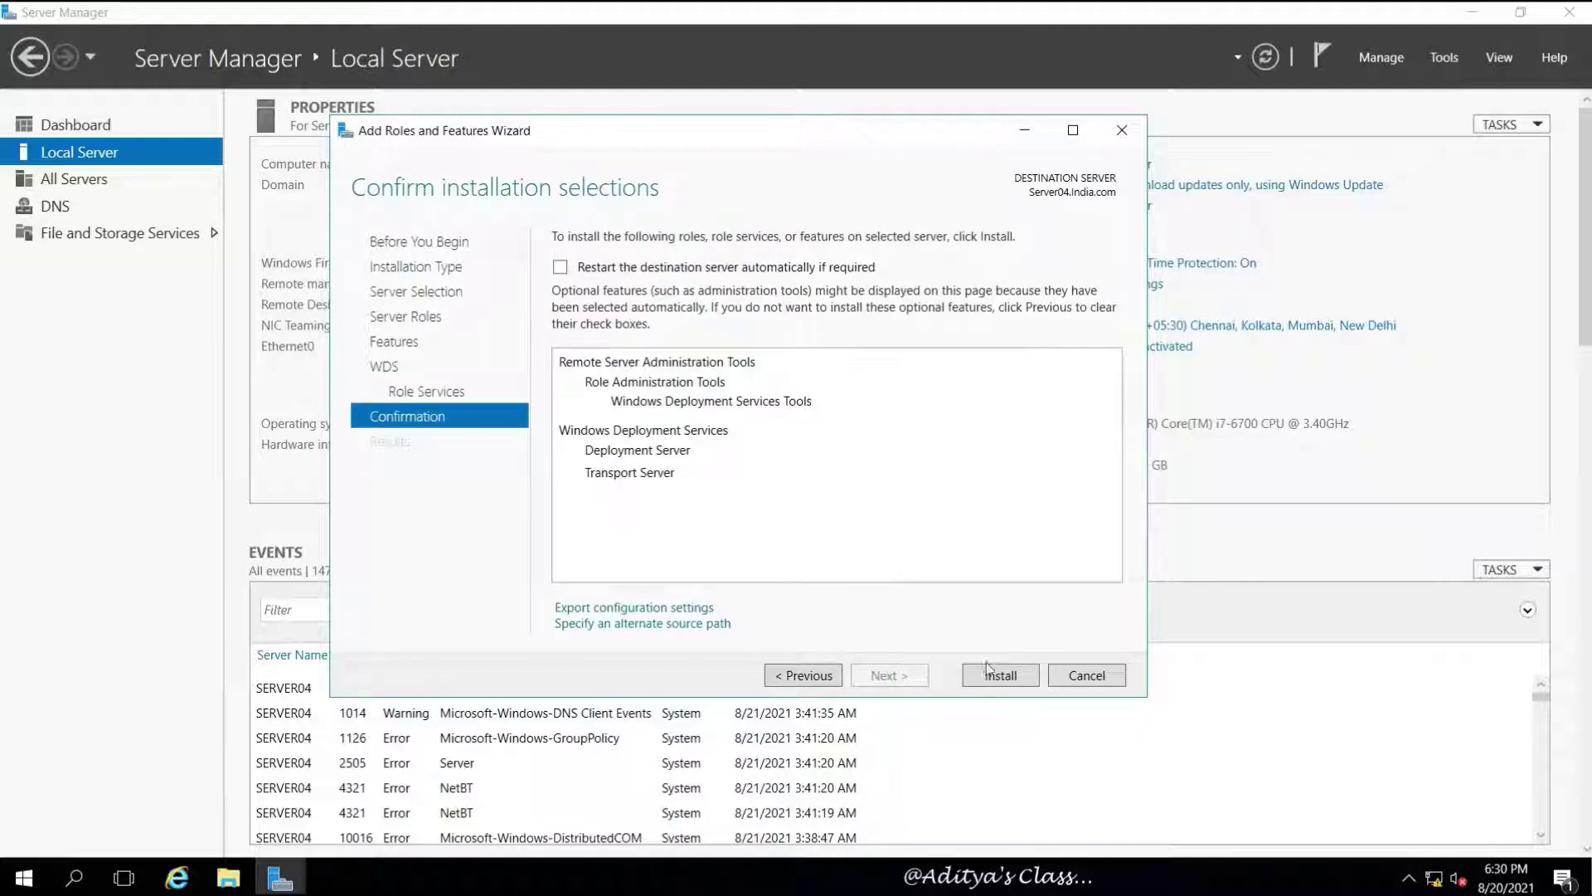
{"action": "left_click", "coordinate": [1003, 679]}
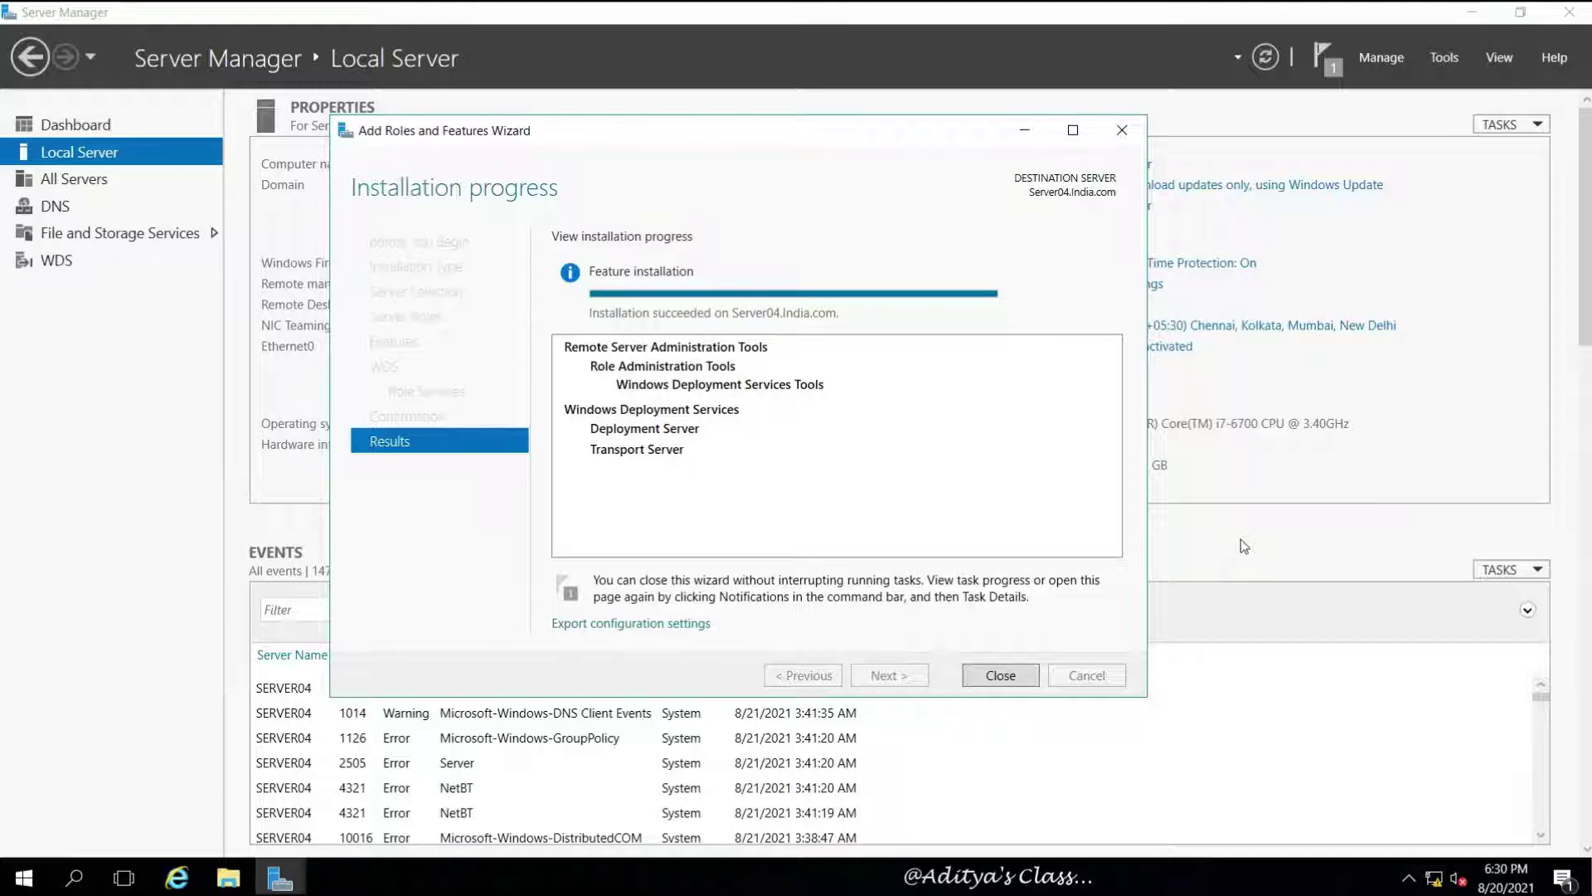
{"action": "left_click", "coordinate": [1003, 675]}
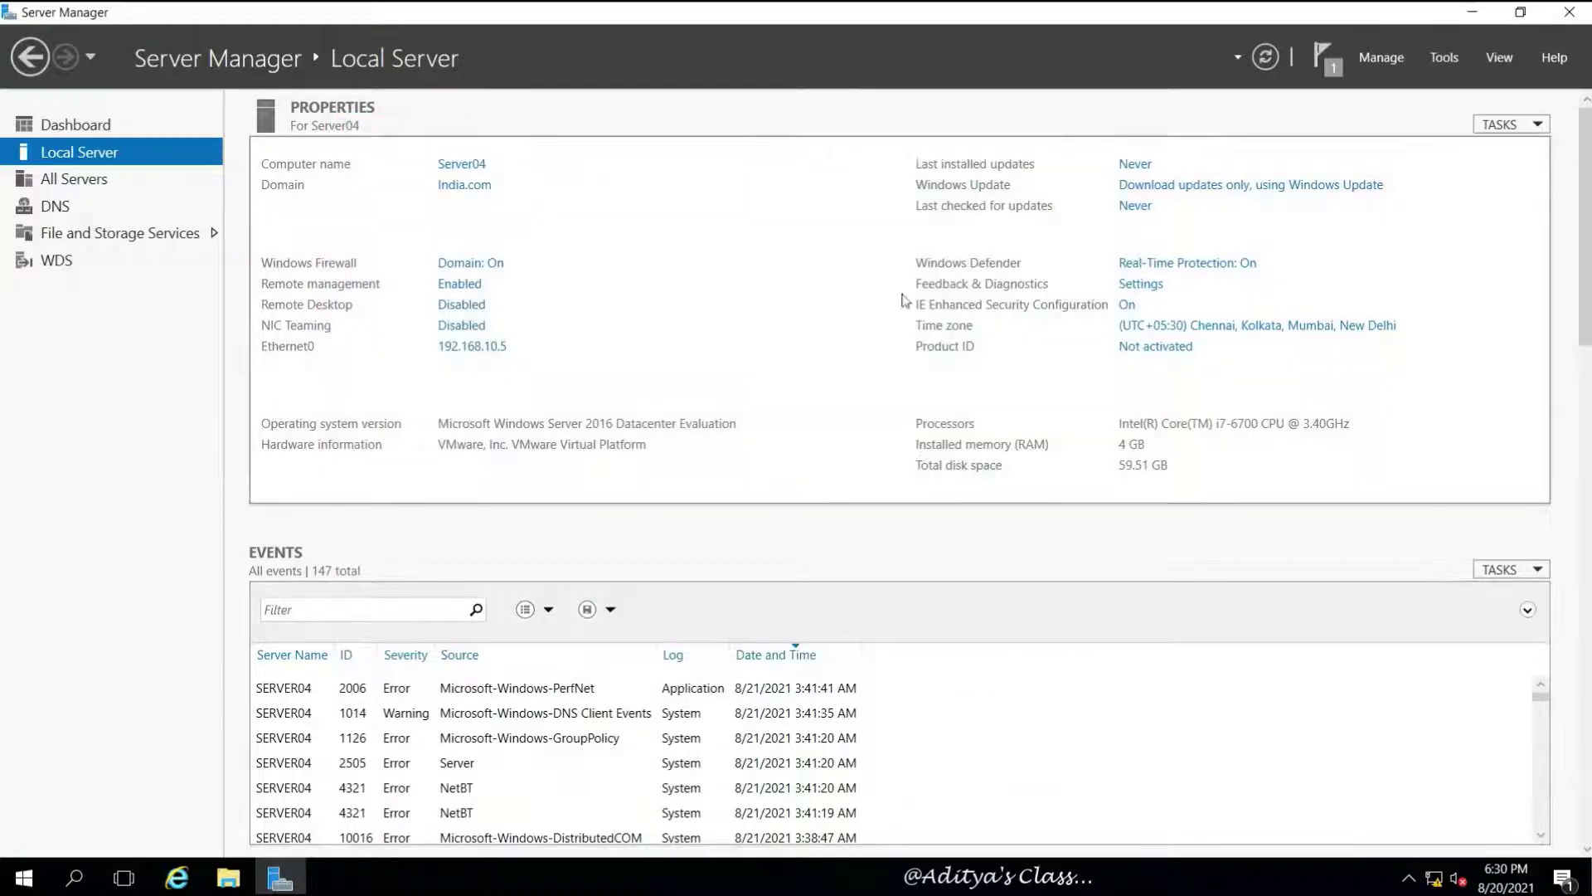
{"action": "left_click", "coordinate": [55, 261]}
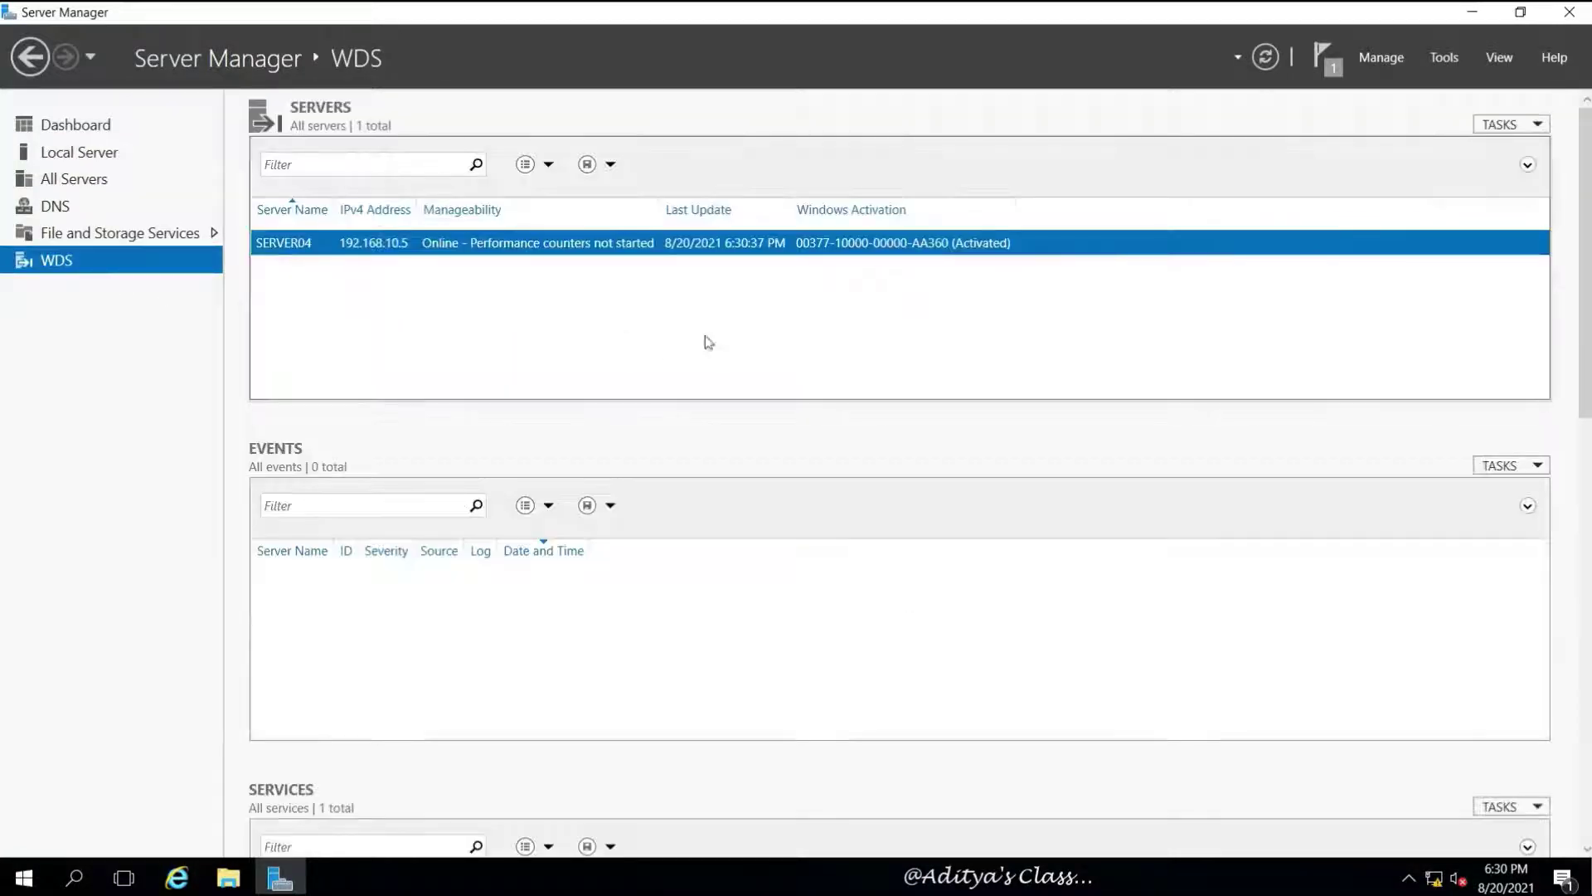
Launch the Windows Deployment Services console maximized with a wider navigation tree
{"action": "left_click", "coordinate": [1444, 58]}
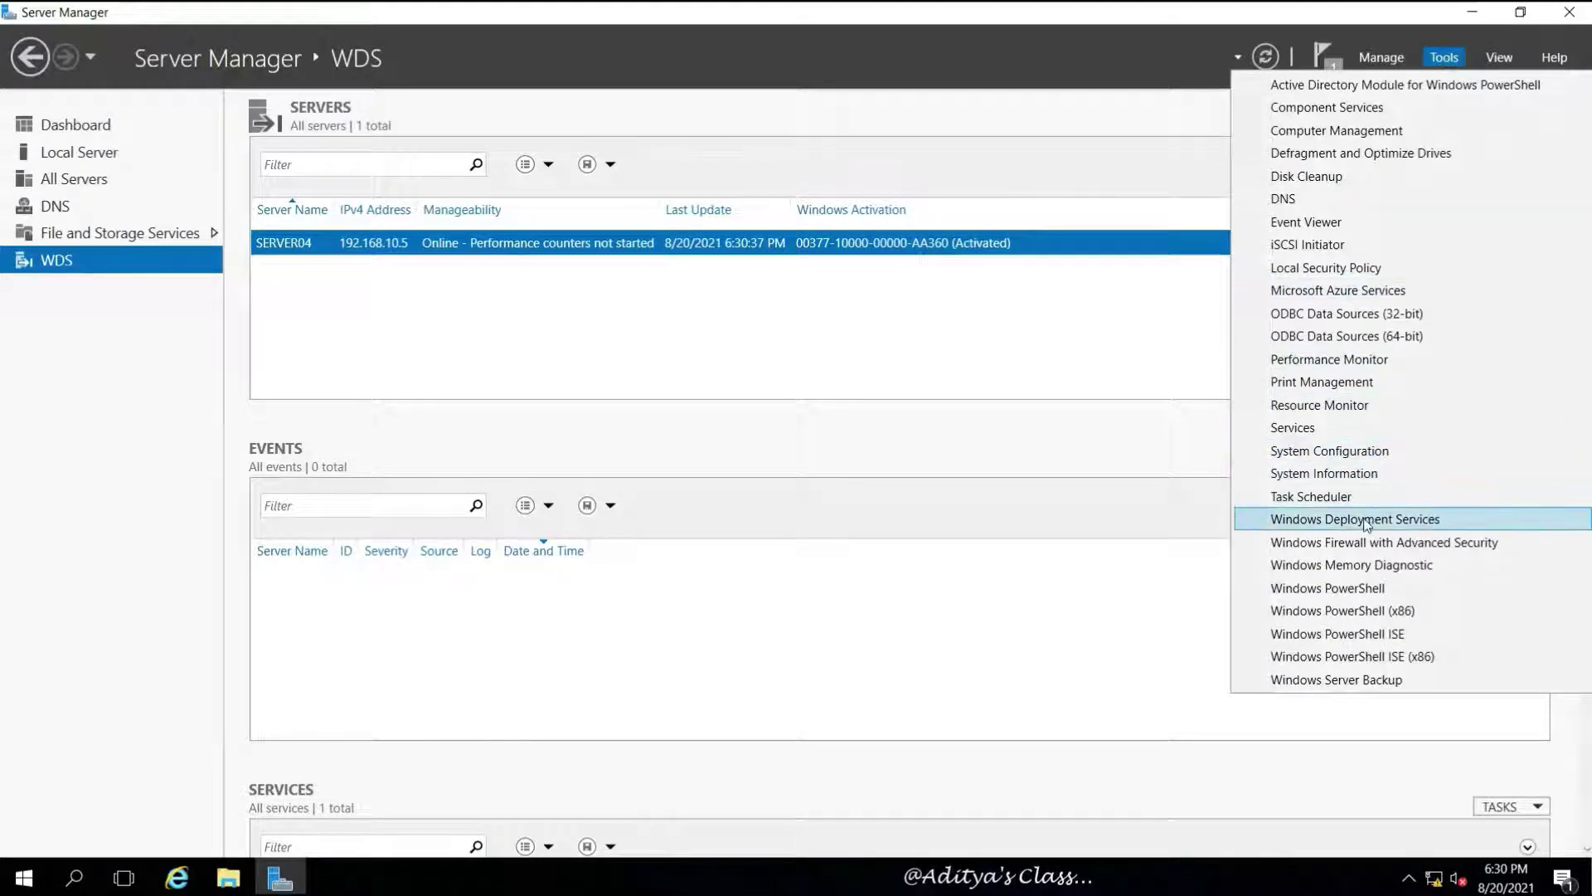
{"action": "left_click", "coordinate": [1434, 521]}
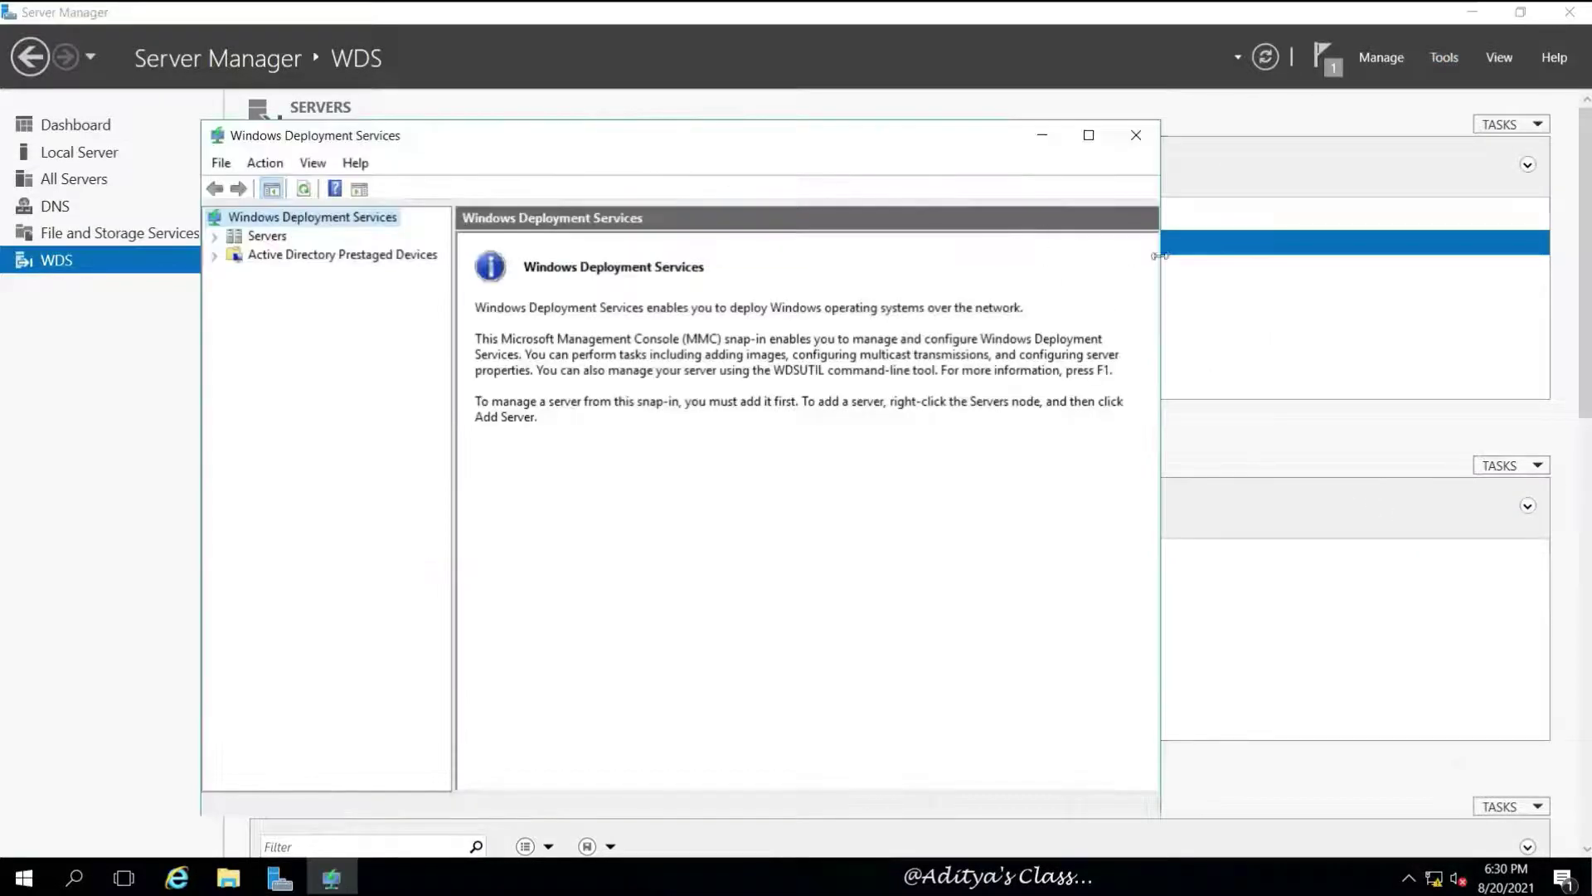
{"action": "left_click", "coordinate": [1090, 136]}
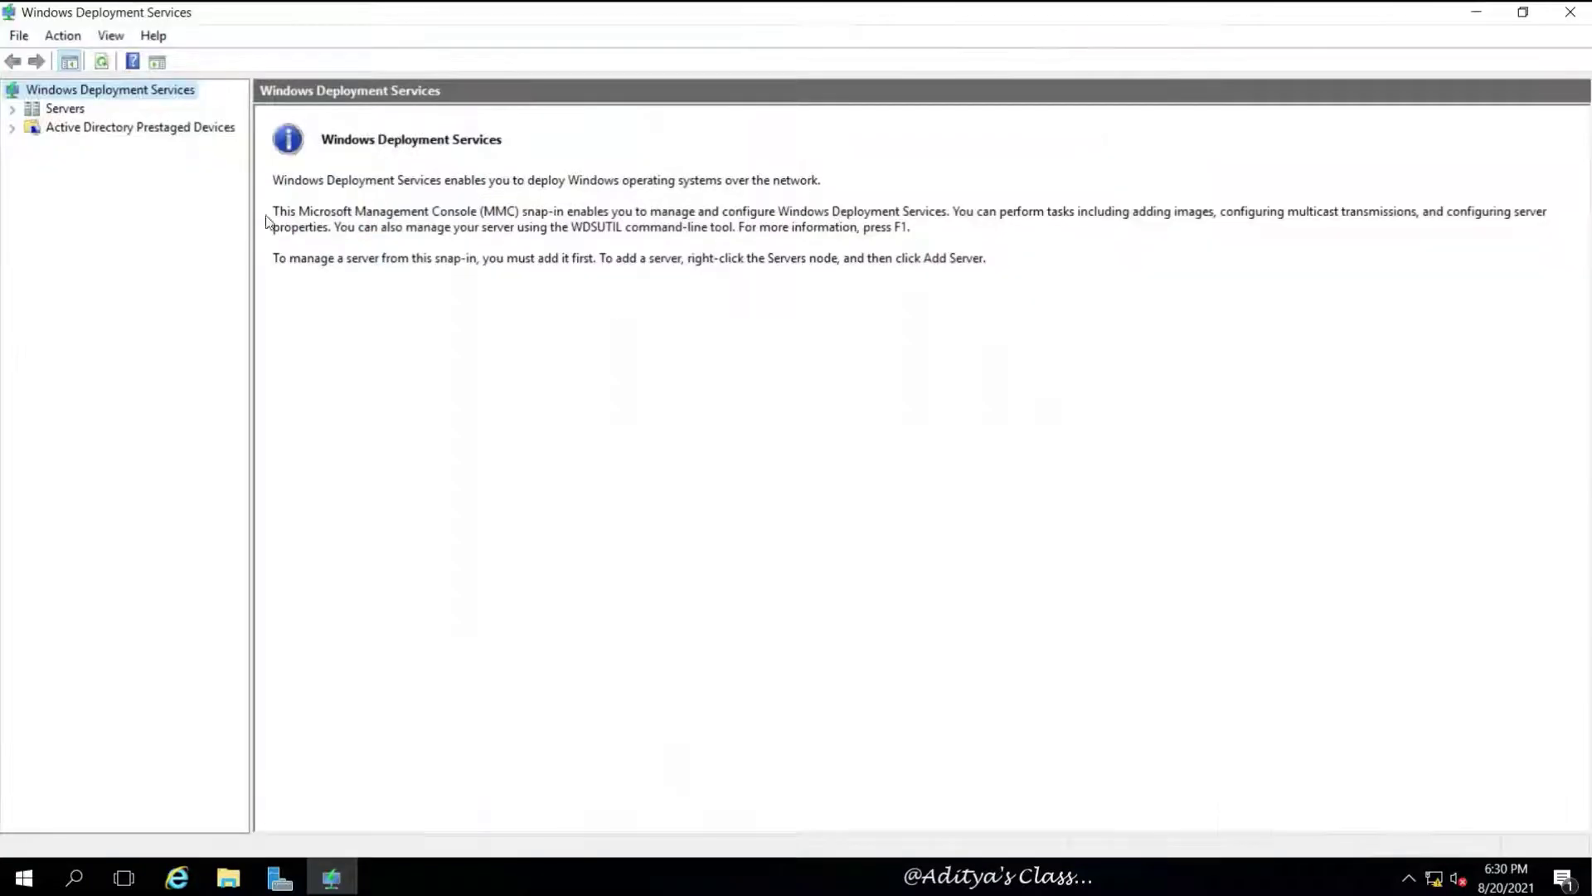
{"action": "left_click_drag", "start_coordinate": [249, 202], "coordinate": [360, 214]}
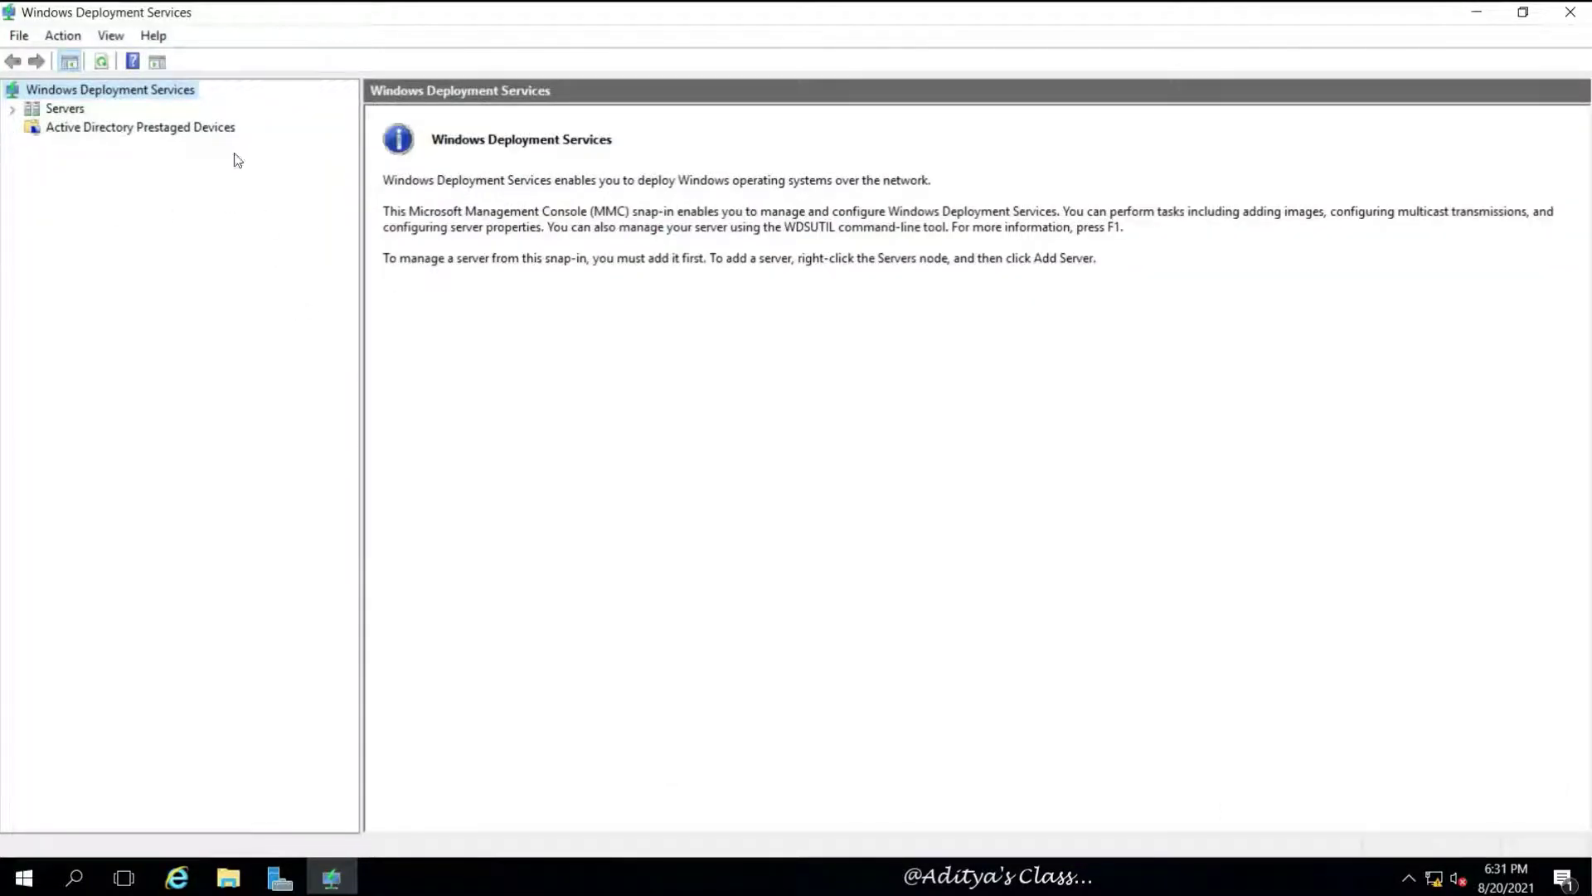
Find the unconfigured Server04.India.com under Servers and launch its Configure Server wizard
{"action": "left_click", "coordinate": [121, 129]}
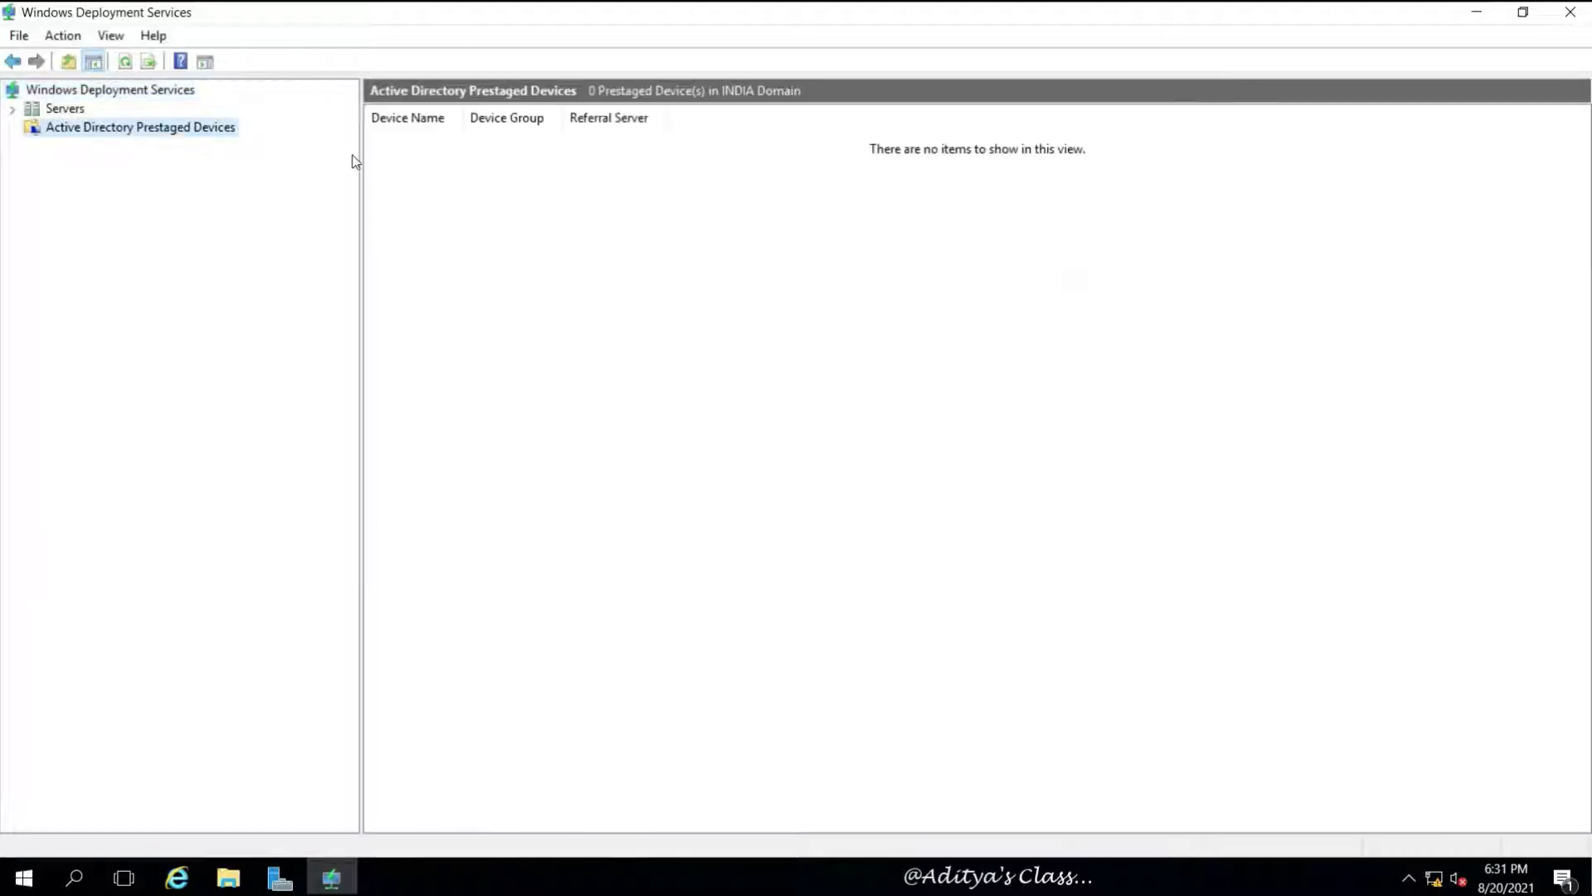
{"action": "left_click", "coordinate": [73, 111]}
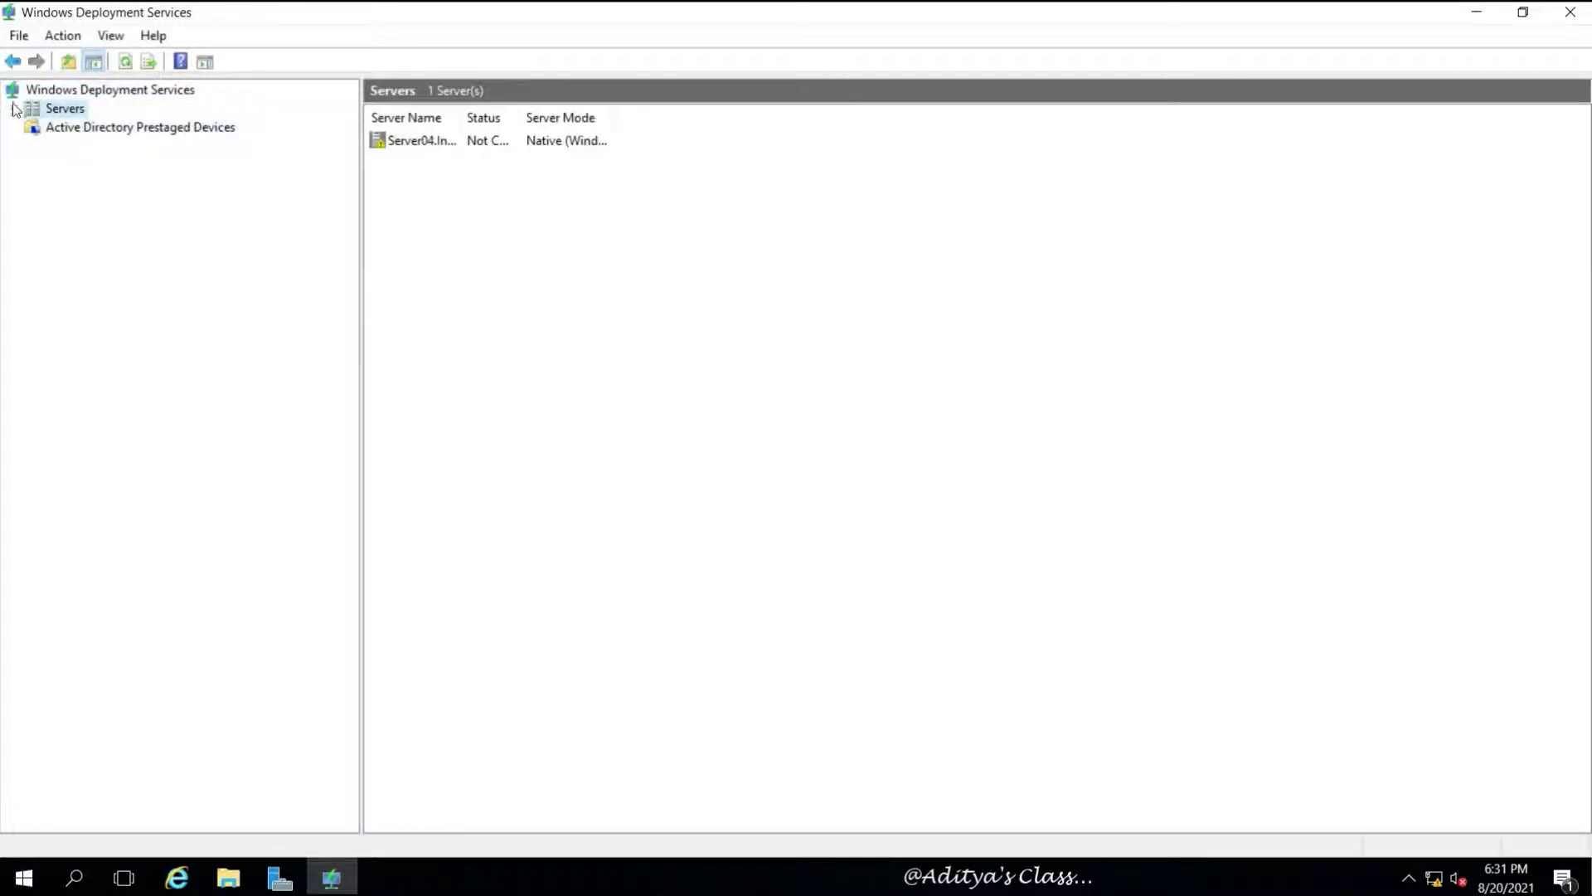
{"action": "left_click", "coordinate": [11, 108]}
{"action": "left_click", "coordinate": [124, 128]}
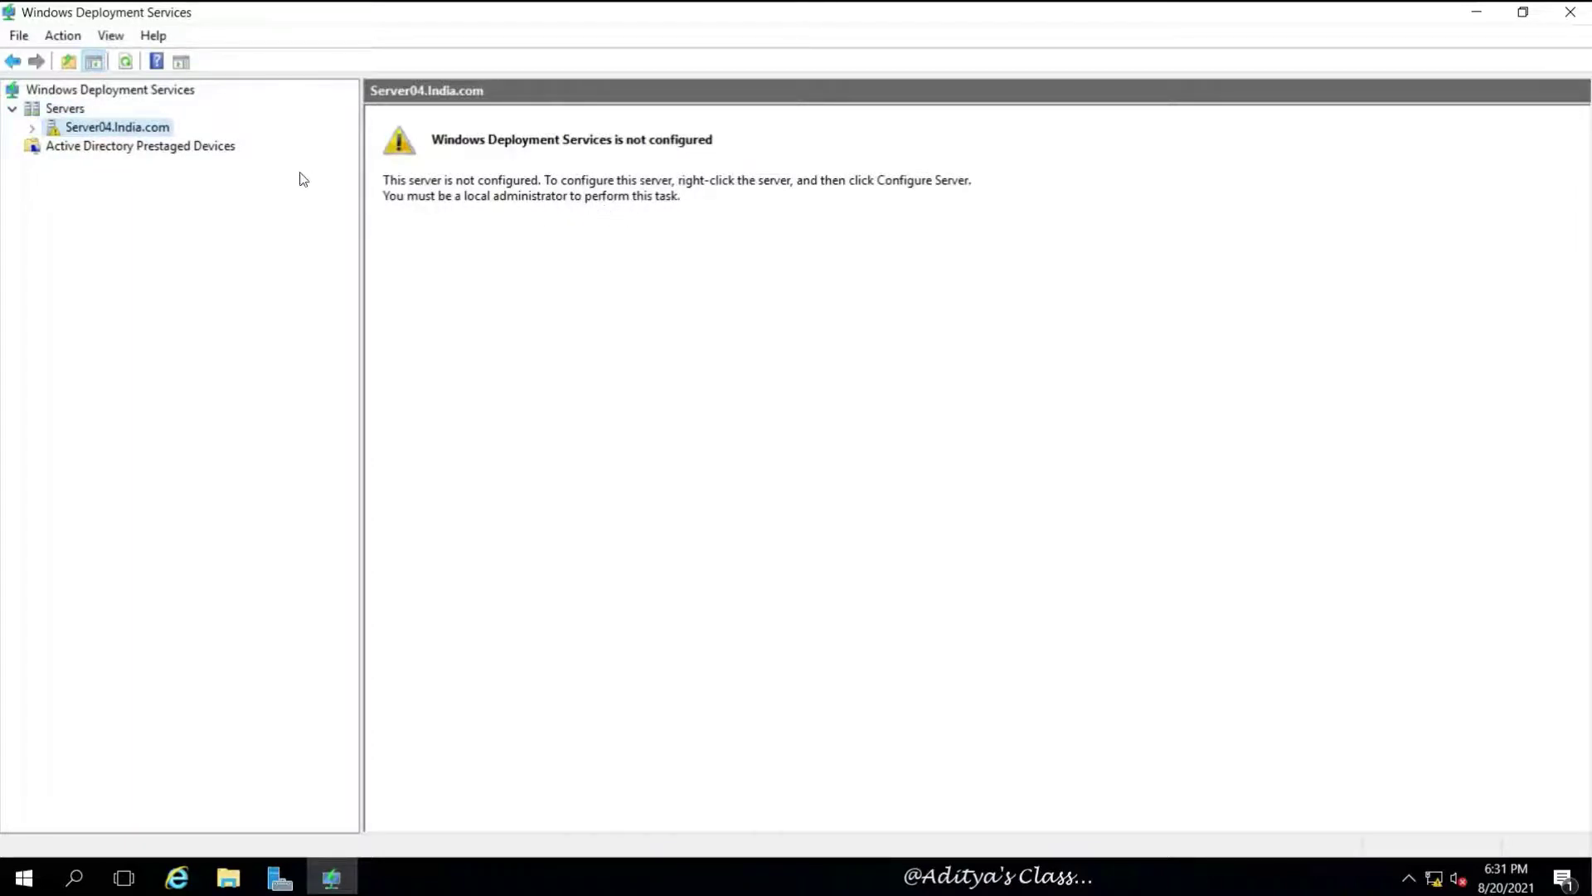
{"action": "right_click", "coordinate": [128, 129]}
{"action": "left_click", "coordinate": [232, 139]}
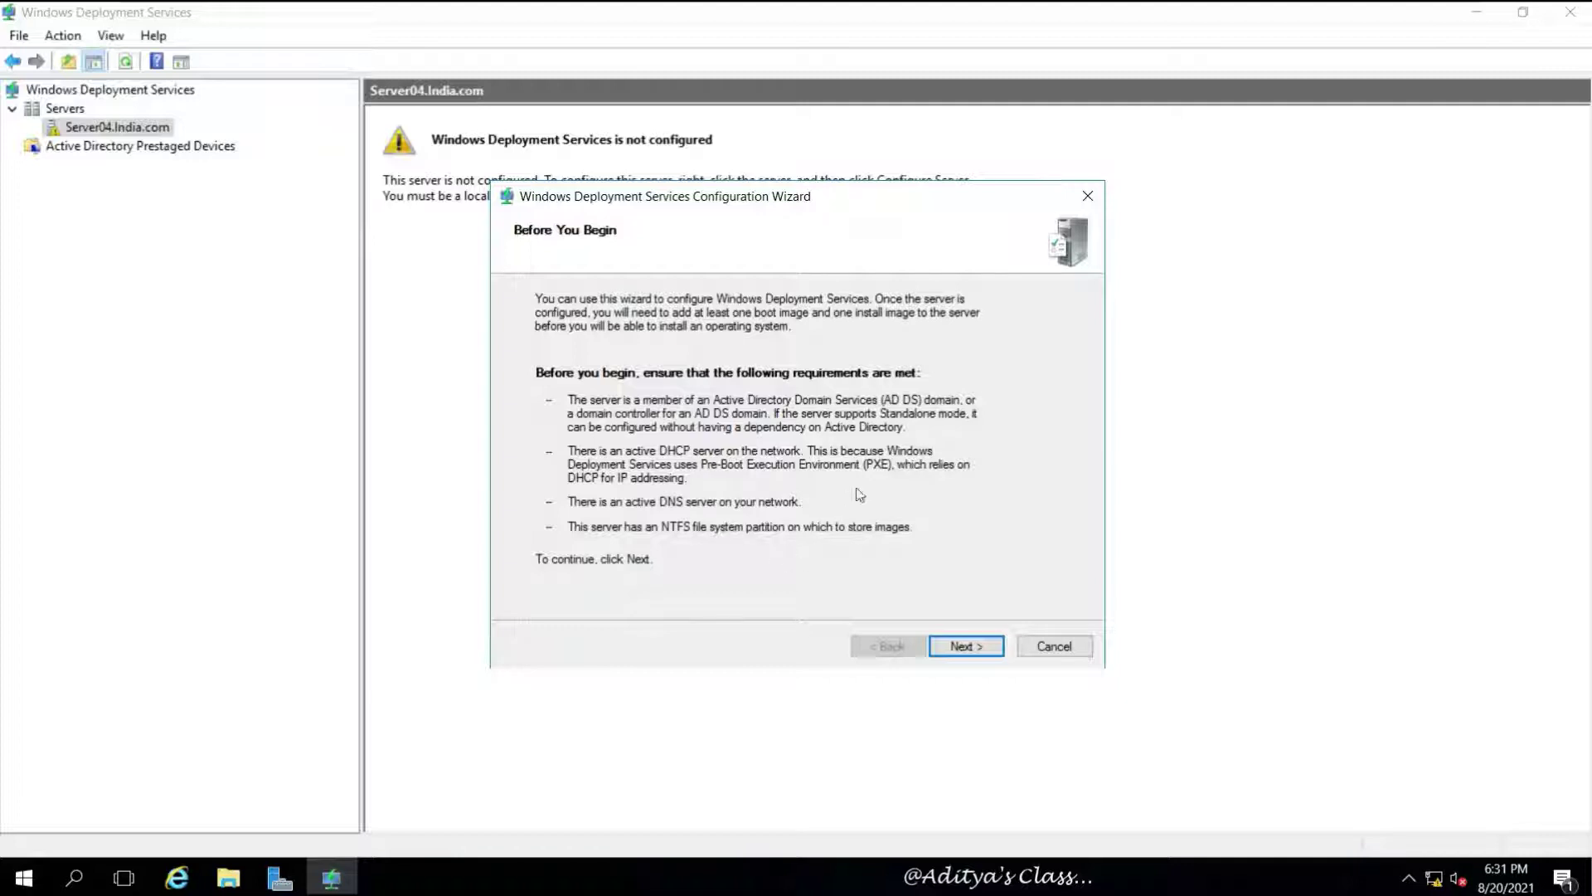
Keep Active Directory-integrated mode and check the available drives in File Explorer
{"action": "left_click", "coordinate": [968, 645]}
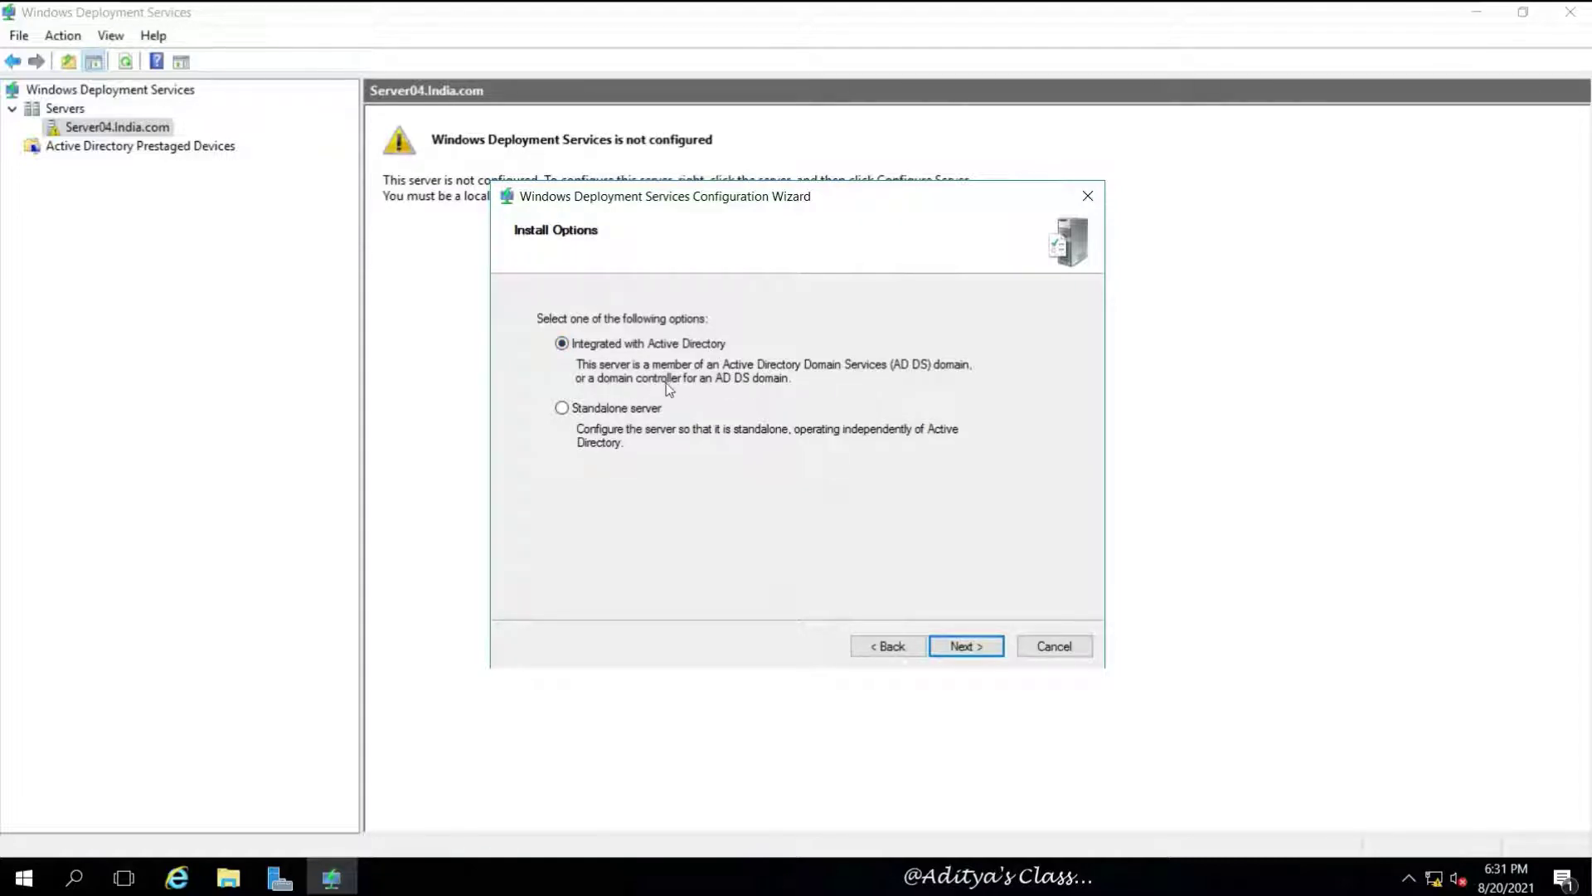
{"action": "left_click", "coordinate": [965, 646]}
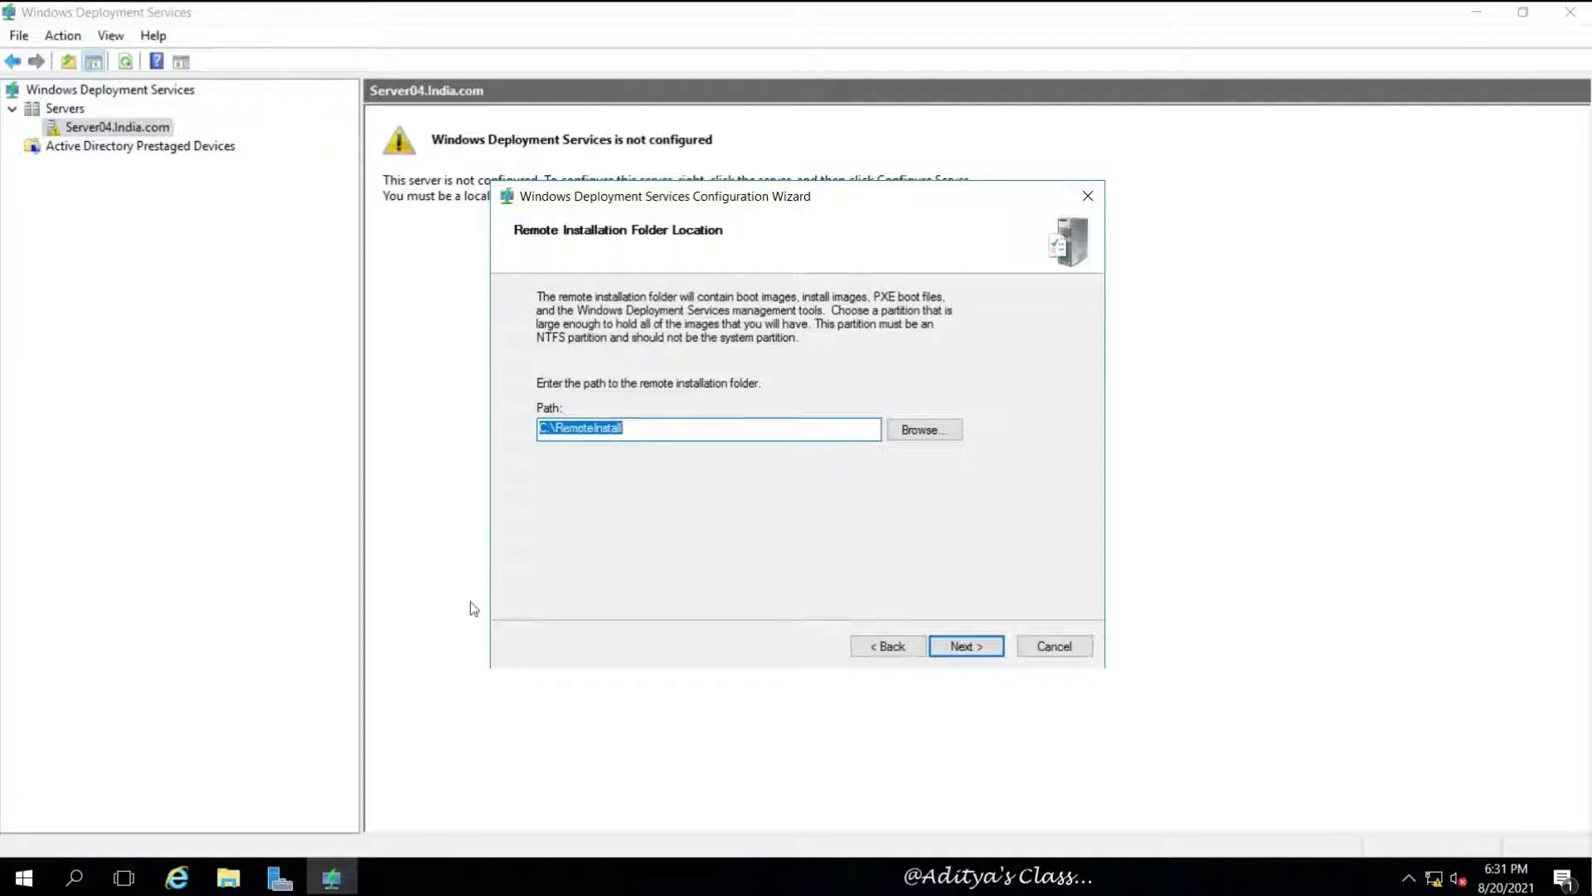
{"action": "left_click", "coordinate": [228, 877]}
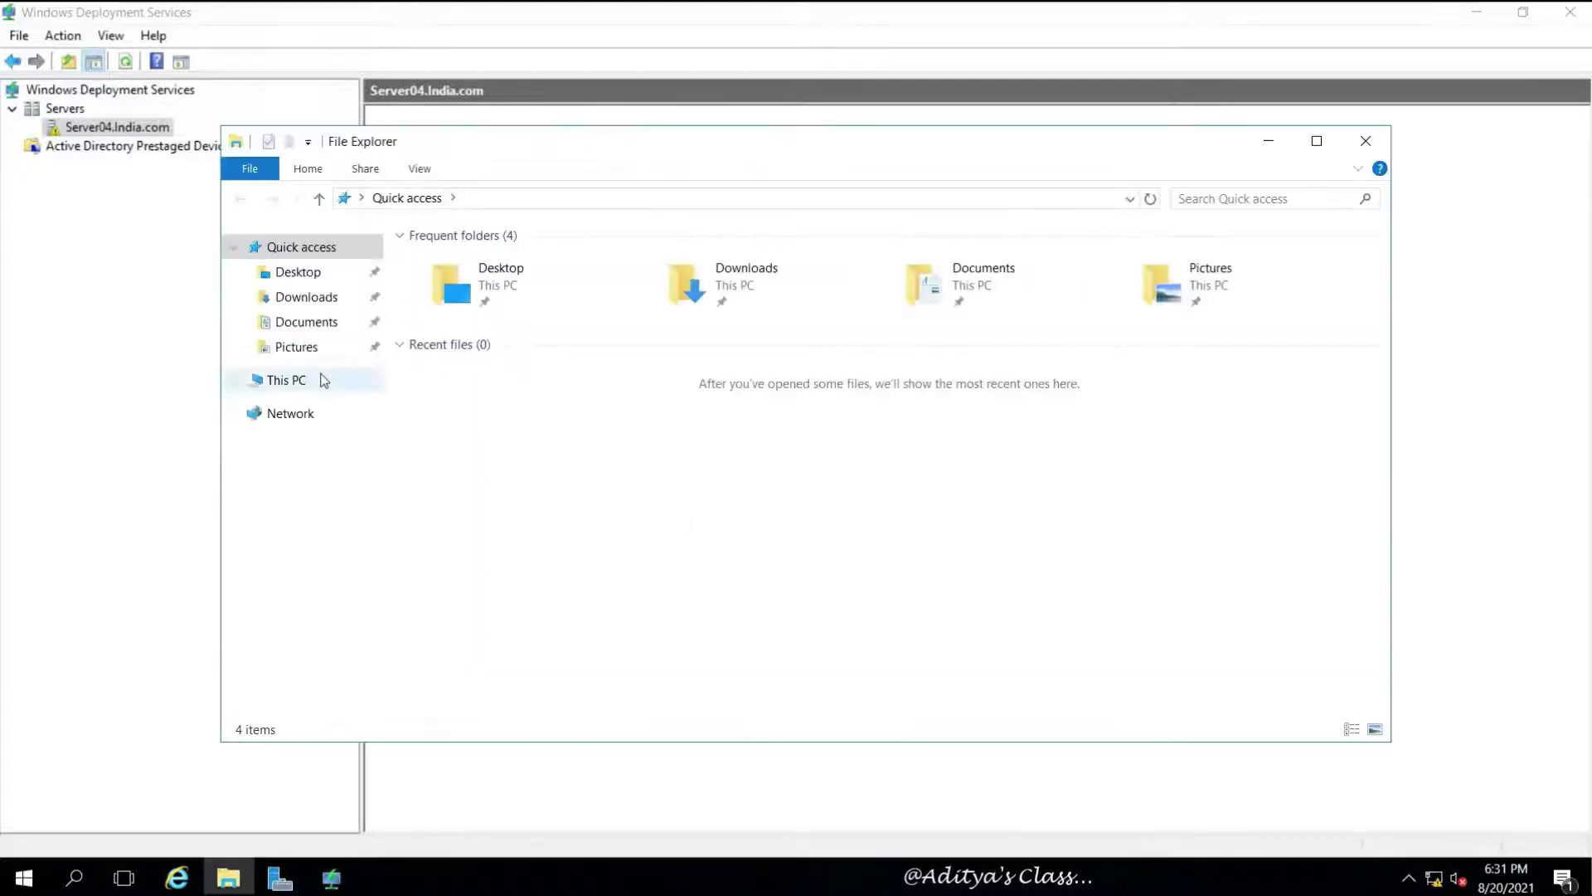
{"action": "left_click", "coordinate": [319, 380]}
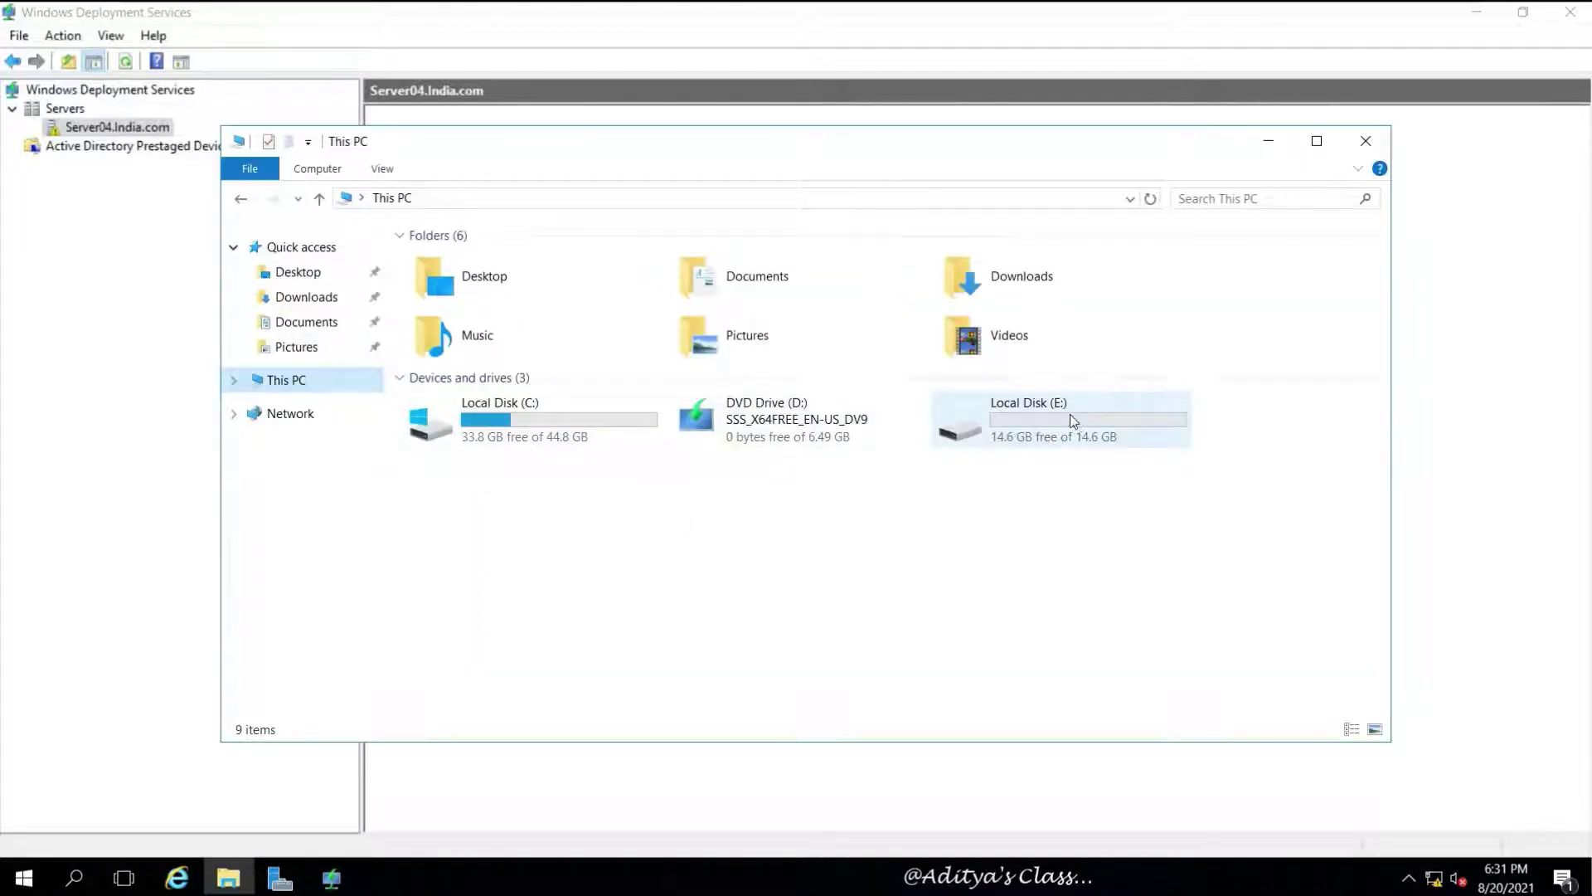
{"action": "left_click", "coordinate": [1268, 140]}
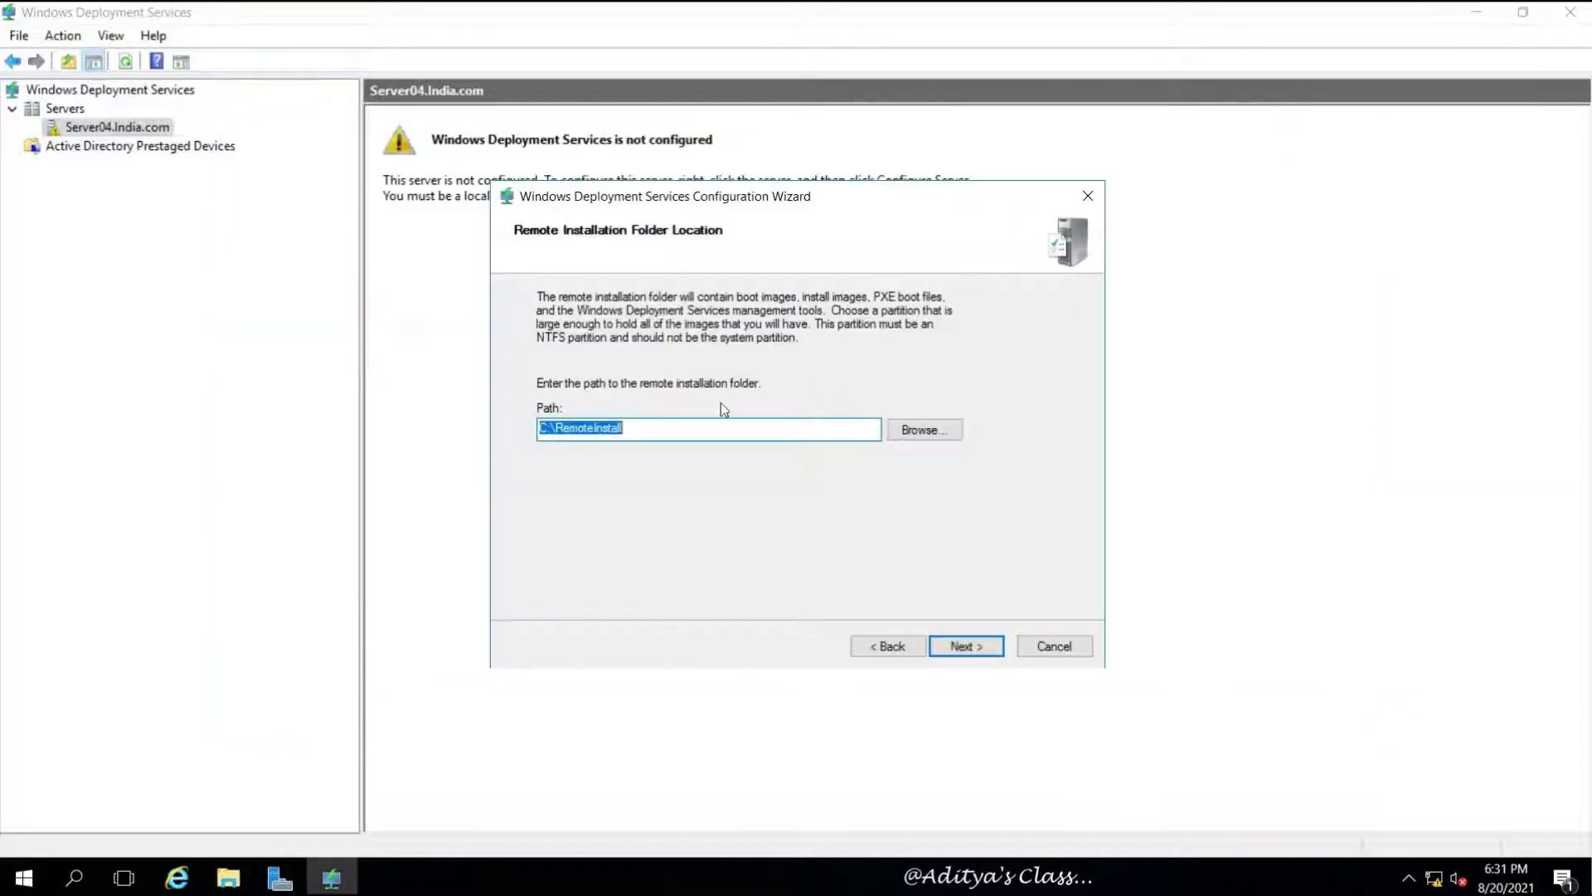
Change the remote installation folder path from C:\RemoteInstall to E:\RemoteInstall
{"action": "left_click", "coordinate": [548, 427]}
{"action": "key", "text": "BackSpace"}
{"action": "type", "text": "E"}
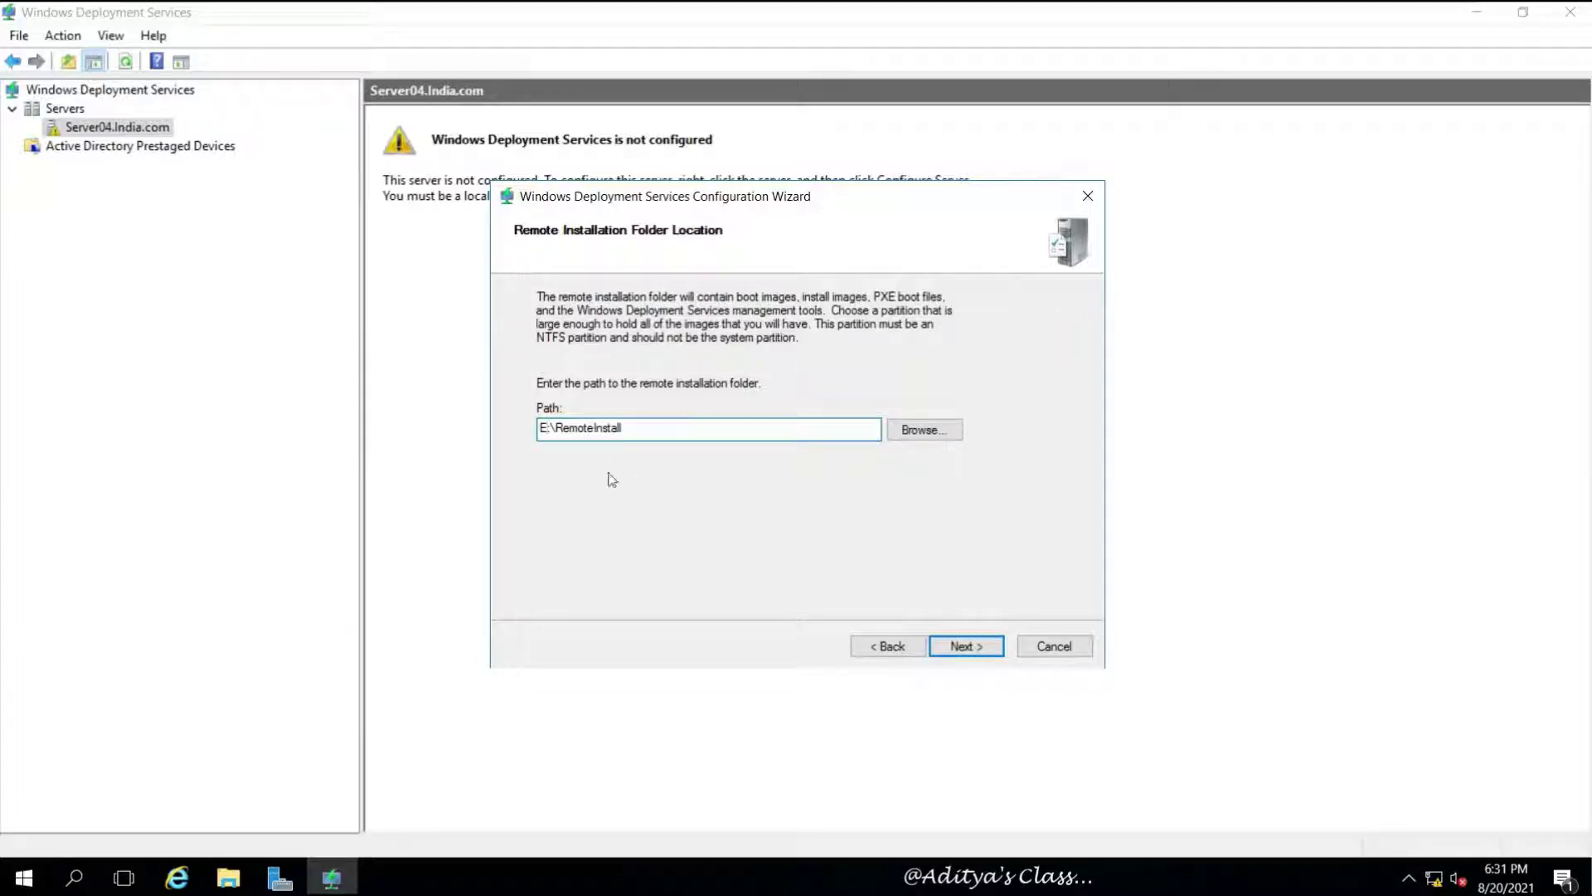
Keep E:\RemoteInstall as the folder and answer all client computers, known and unknown
{"action": "left_click", "coordinate": [989, 646]}
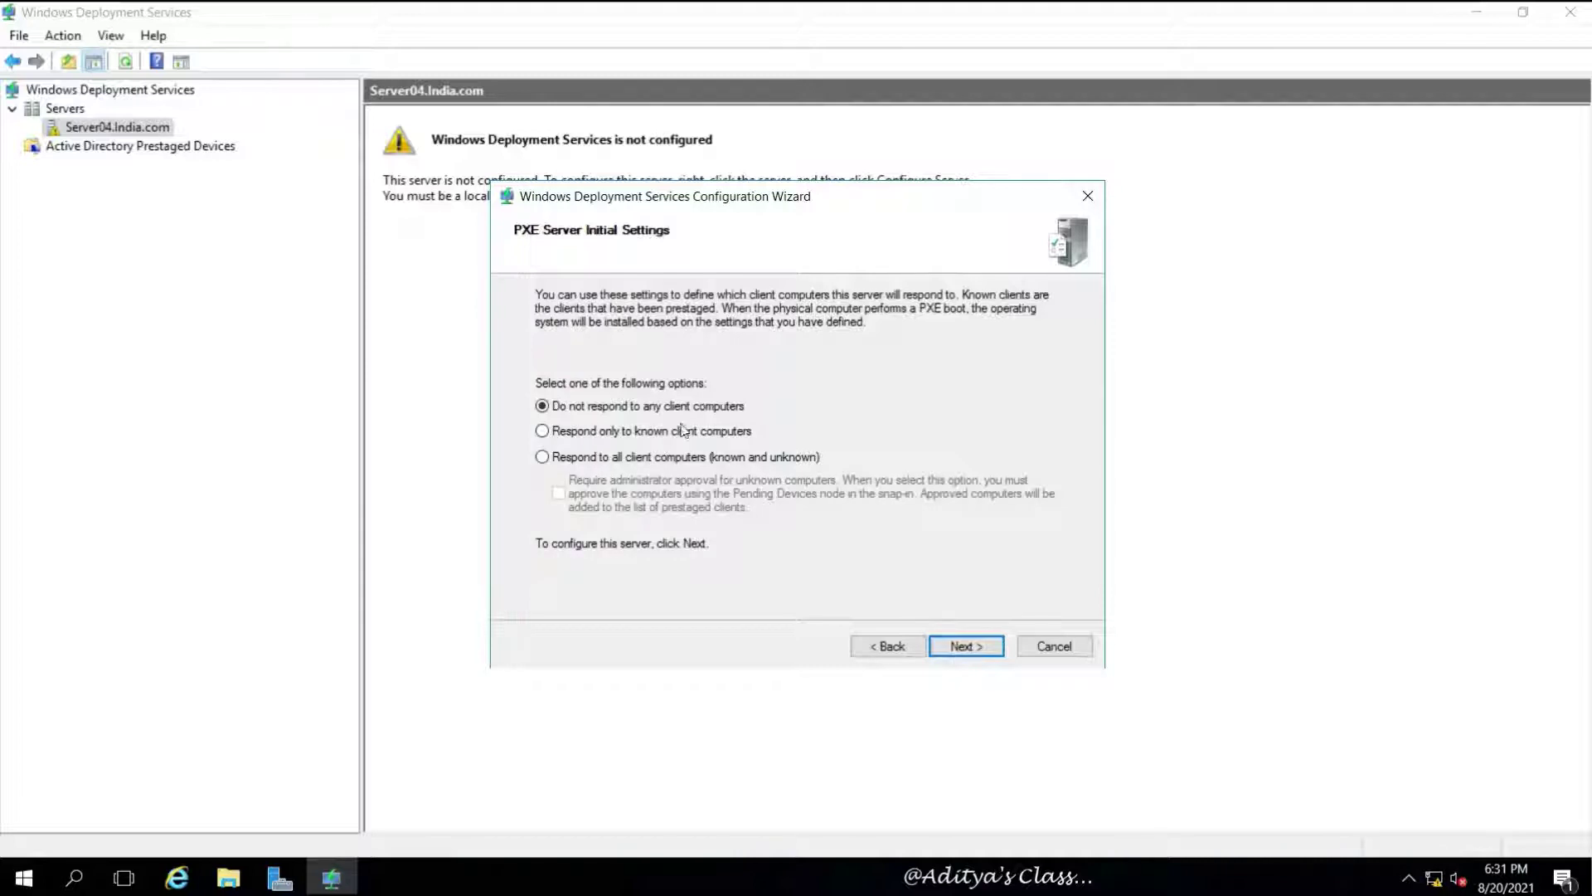
{"action": "left_click", "coordinate": [571, 433]}
{"action": "left_click", "coordinate": [553, 456]}
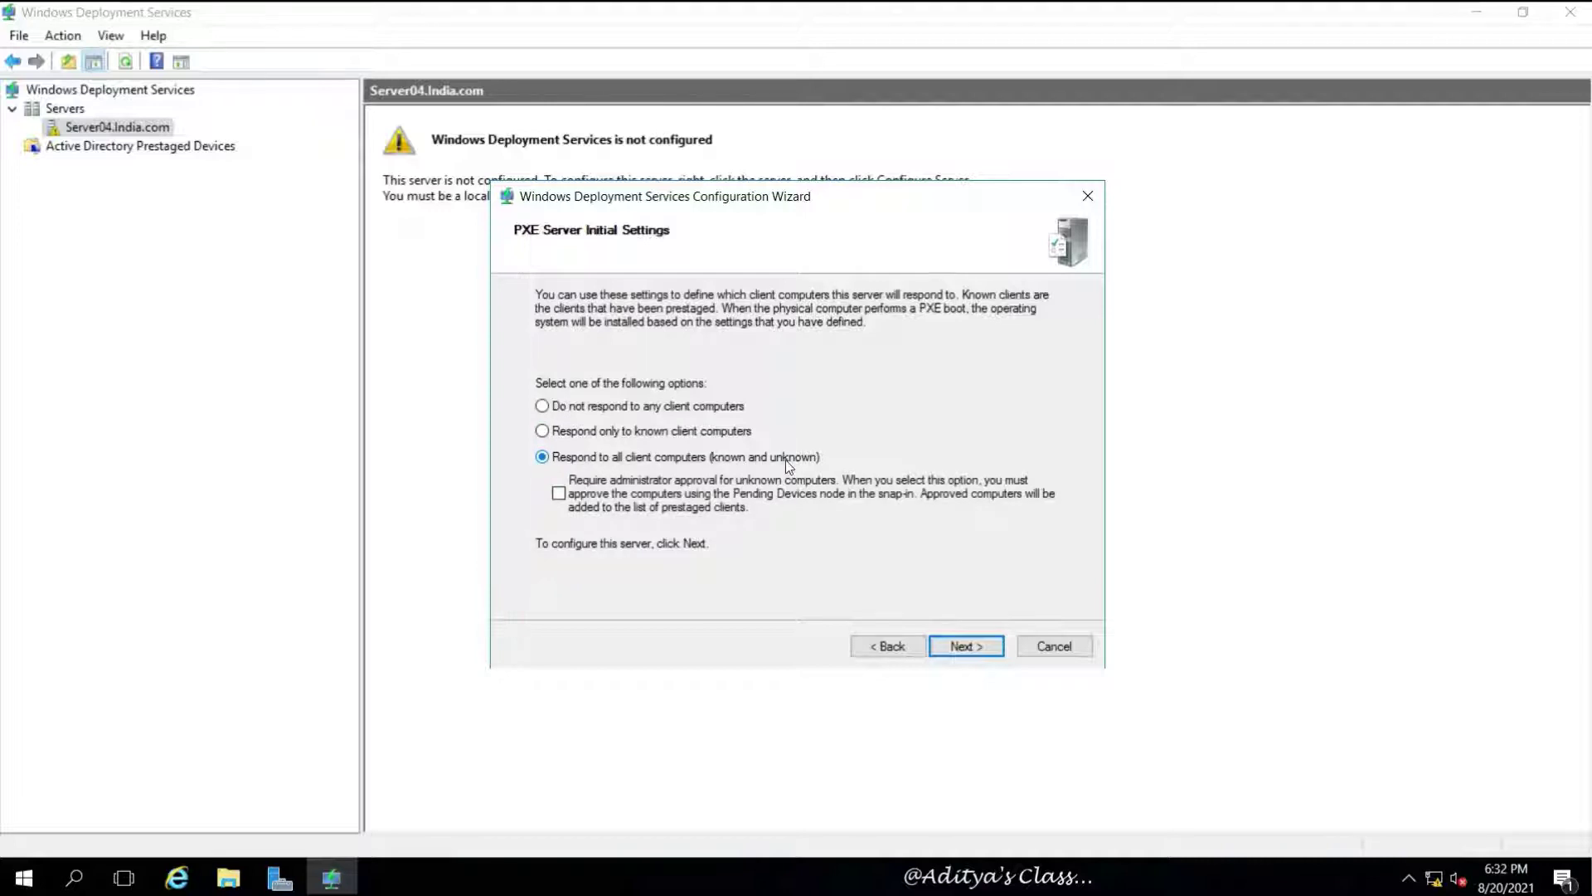
{"action": "left_click", "coordinate": [962, 647]}
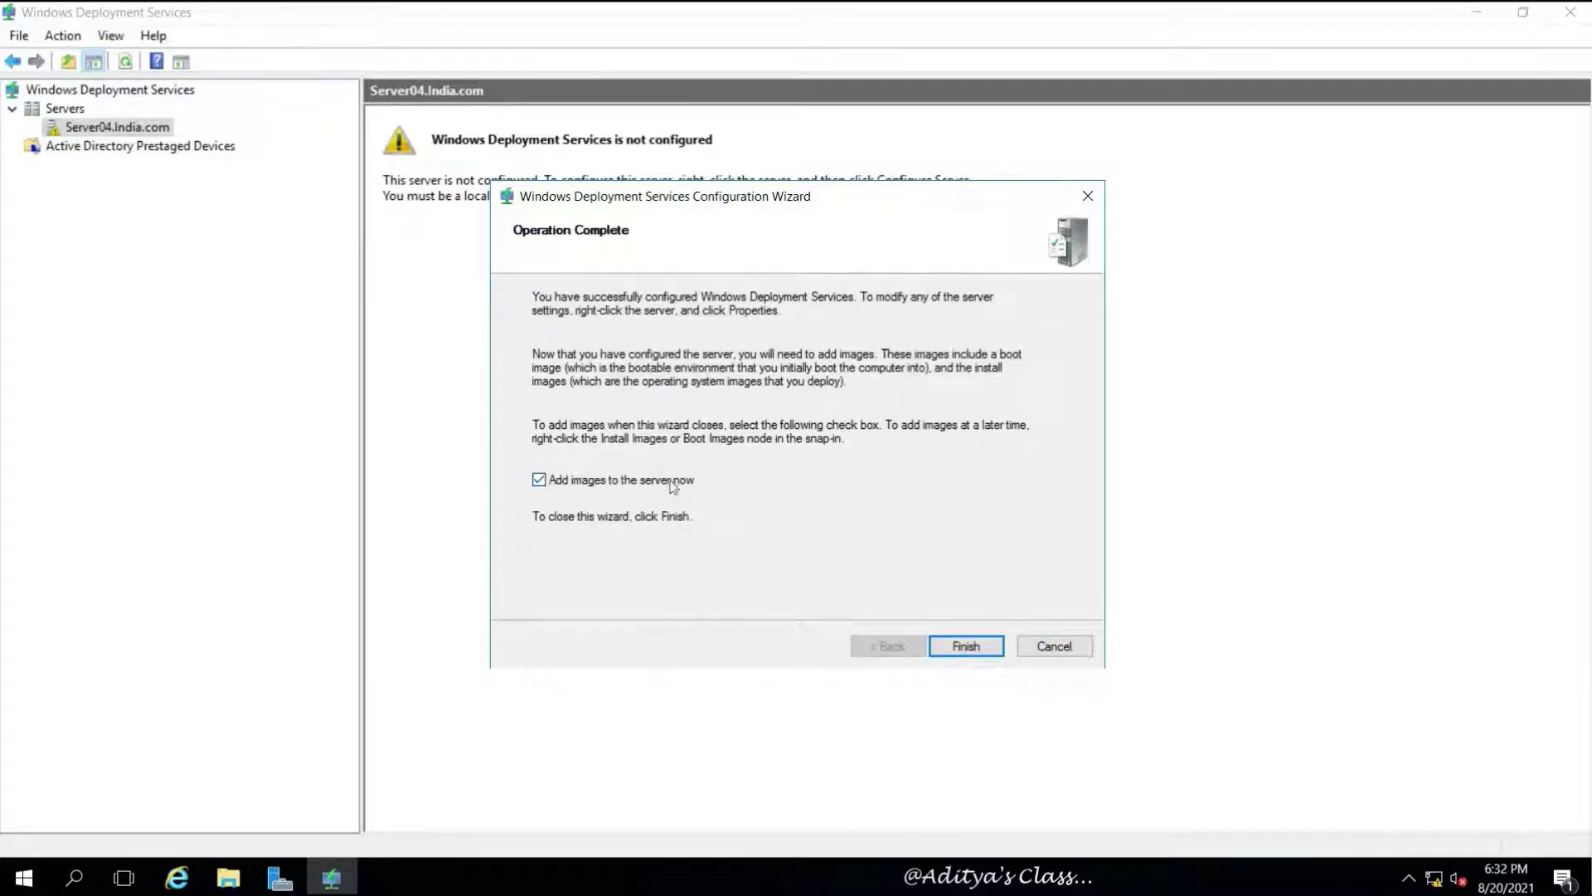
{"action": "left_click", "coordinate": [964, 646]}
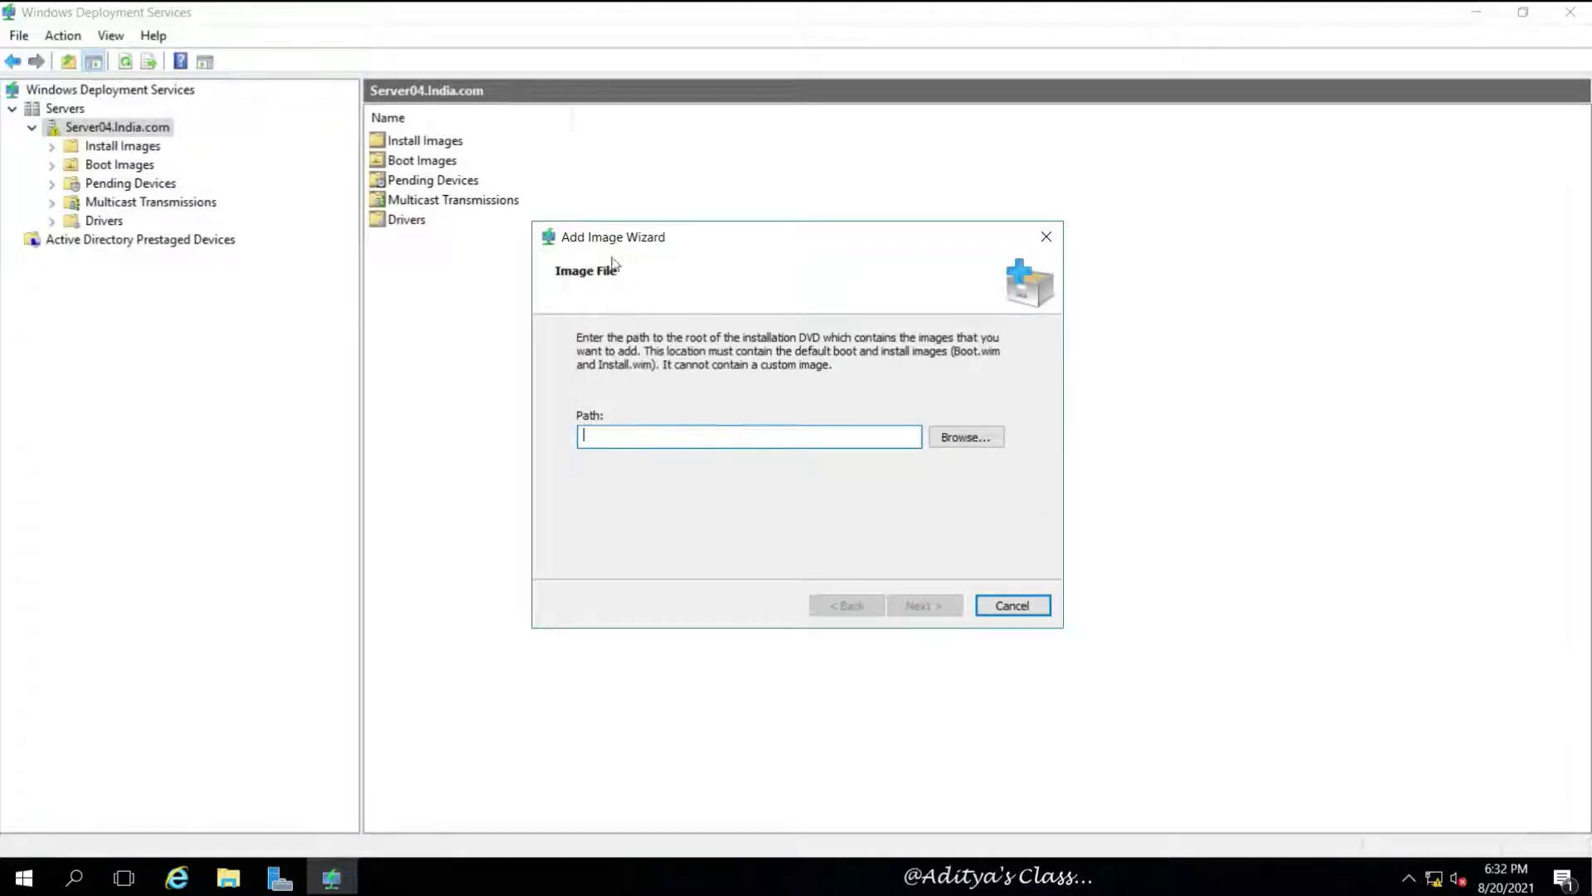
Skip adding images for now and confirm Install Images and Boot Images are both empty
{"action": "left_click", "coordinate": [1010, 606]}
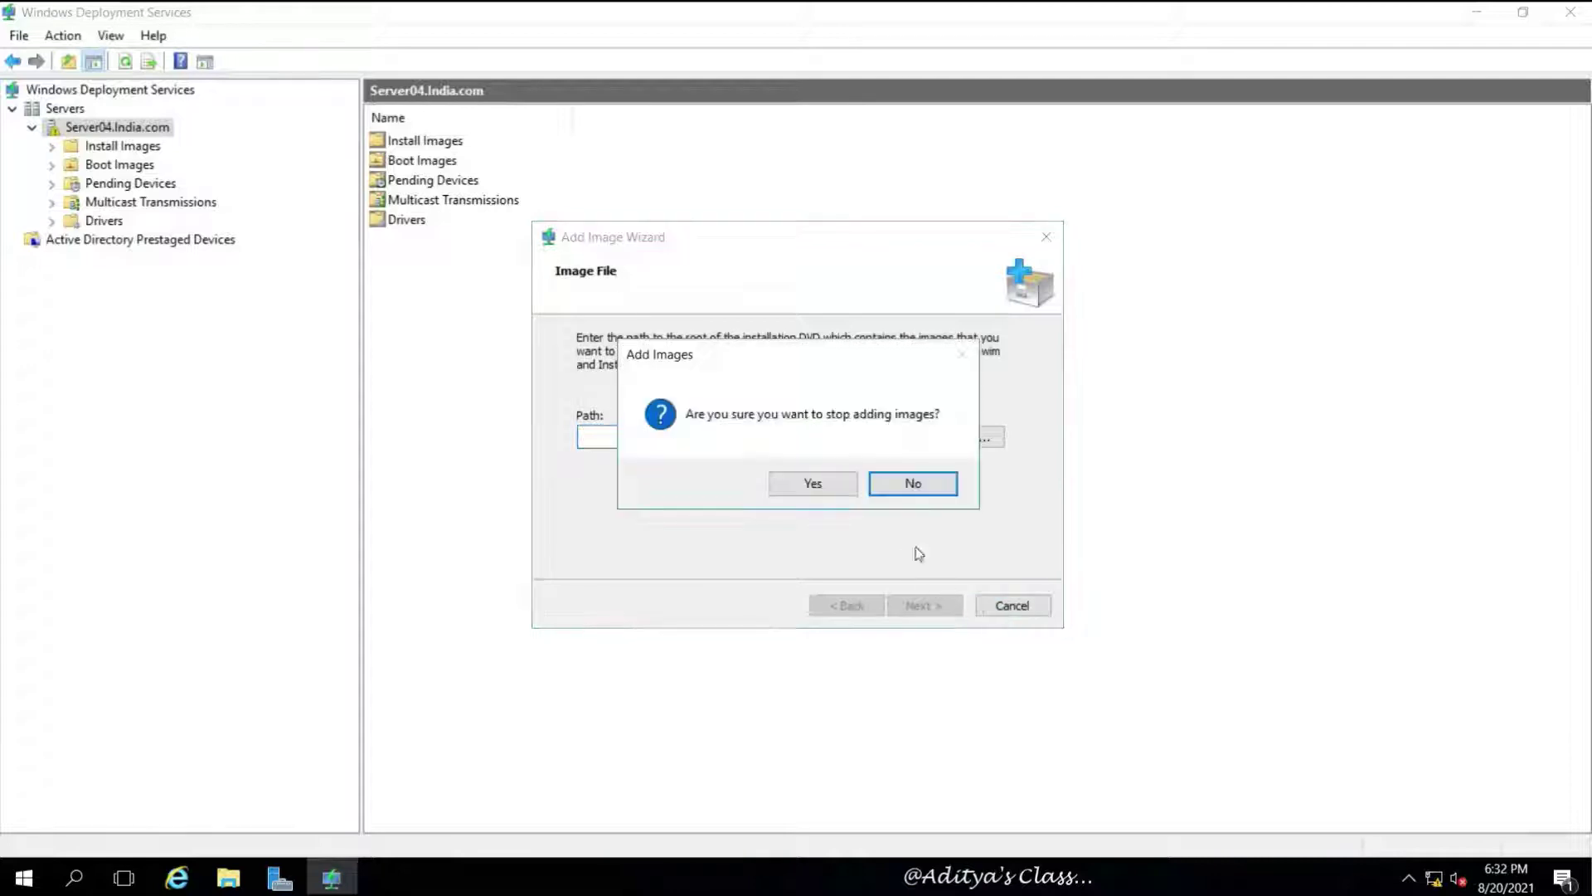
{"action": "left_click", "coordinate": [809, 478]}
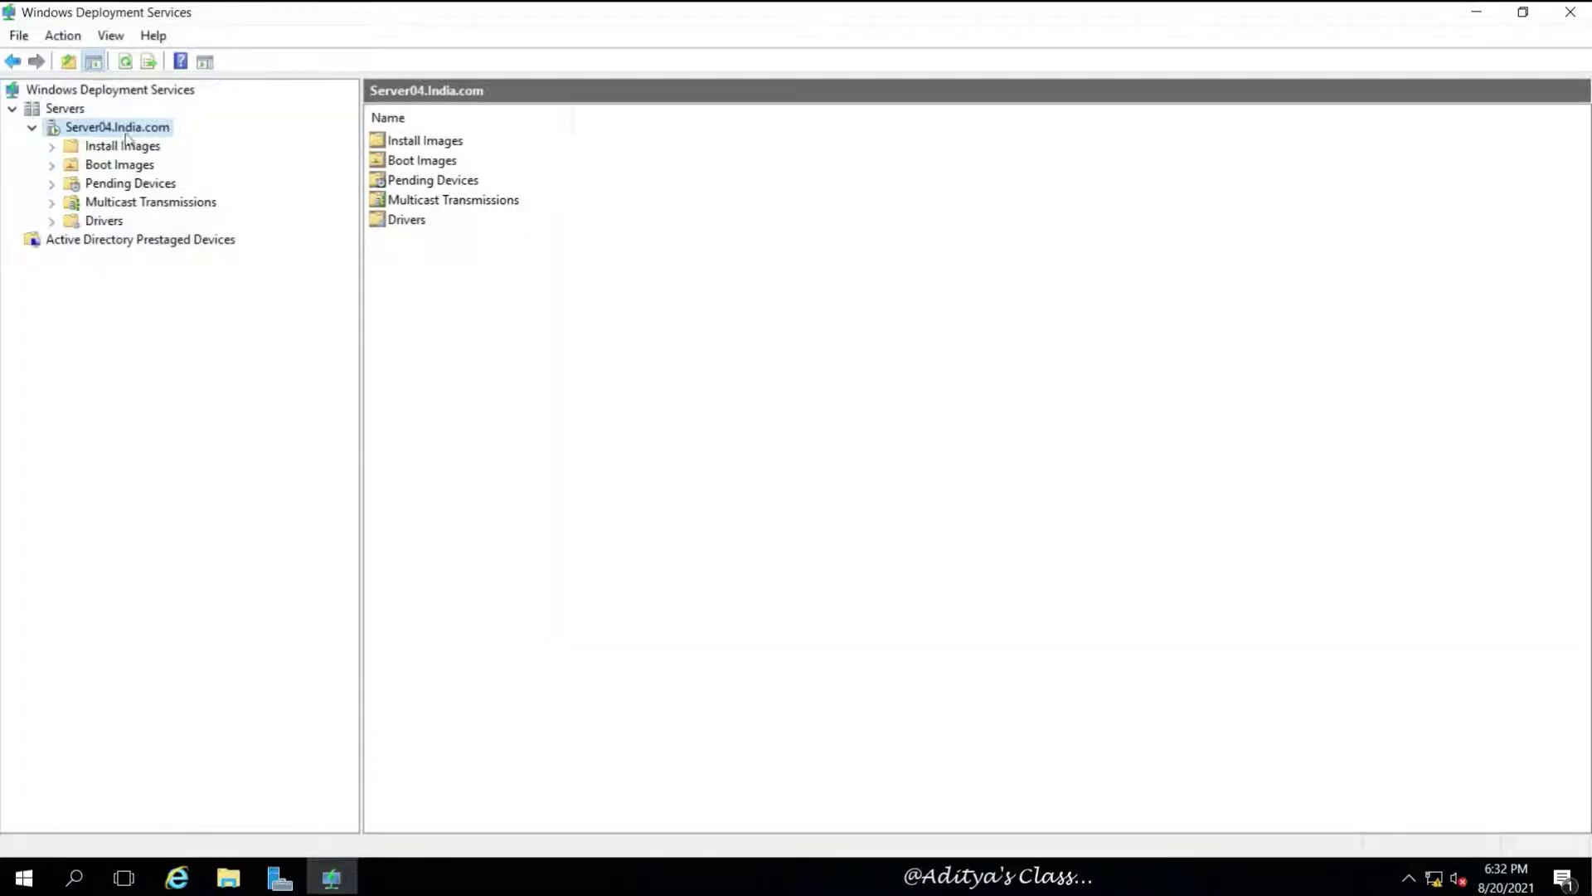
{"action": "left_click", "coordinate": [53, 147]}
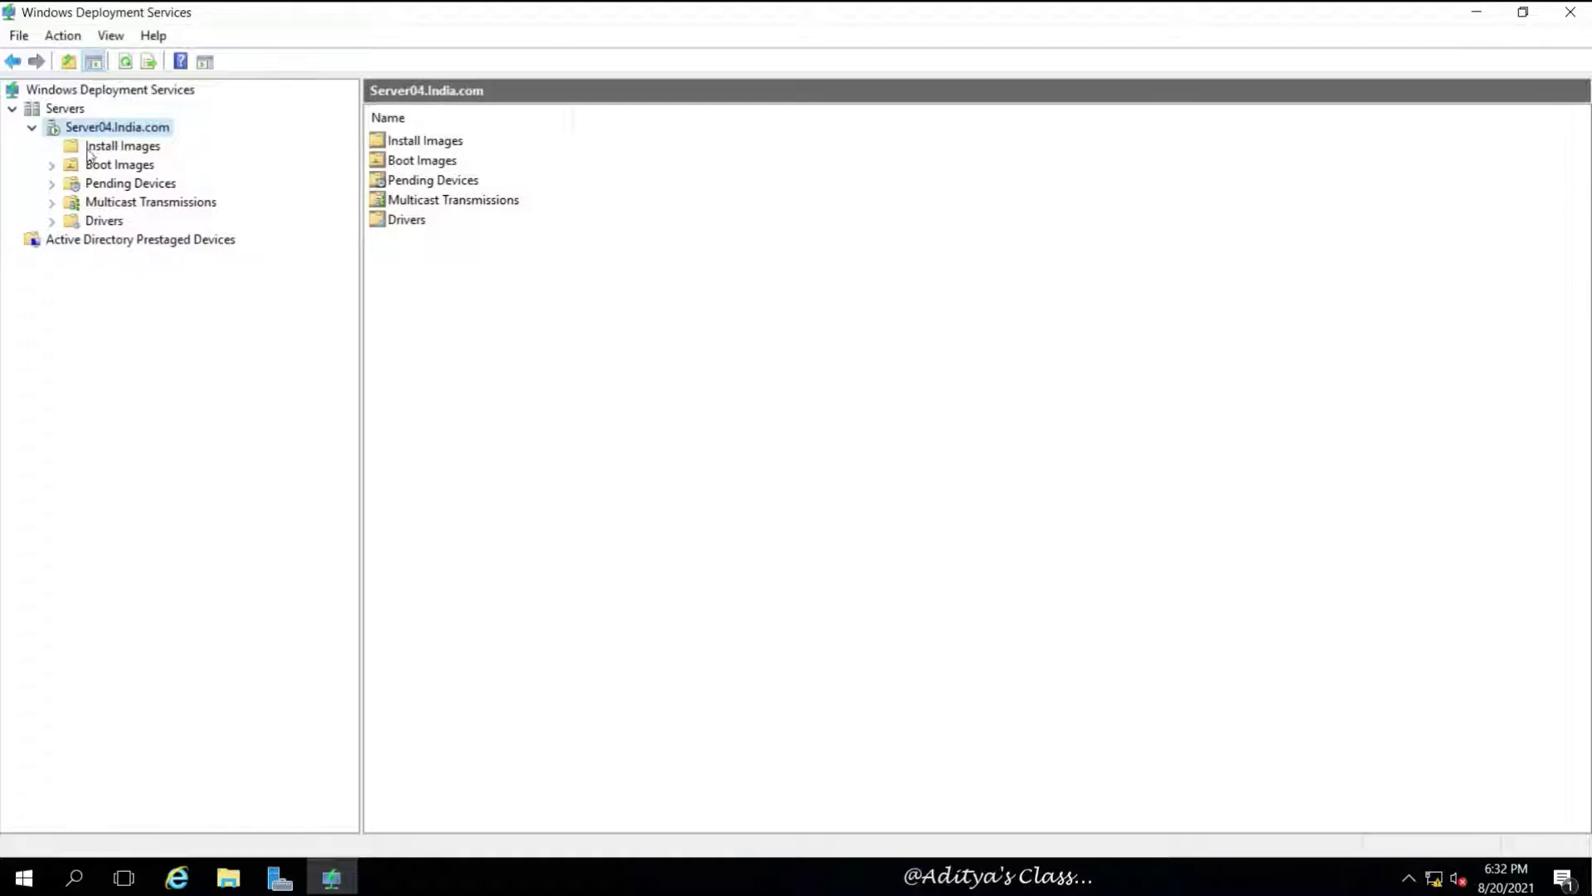
{"action": "left_click", "coordinate": [139, 151]}
{"action": "left_click", "coordinate": [133, 167]}
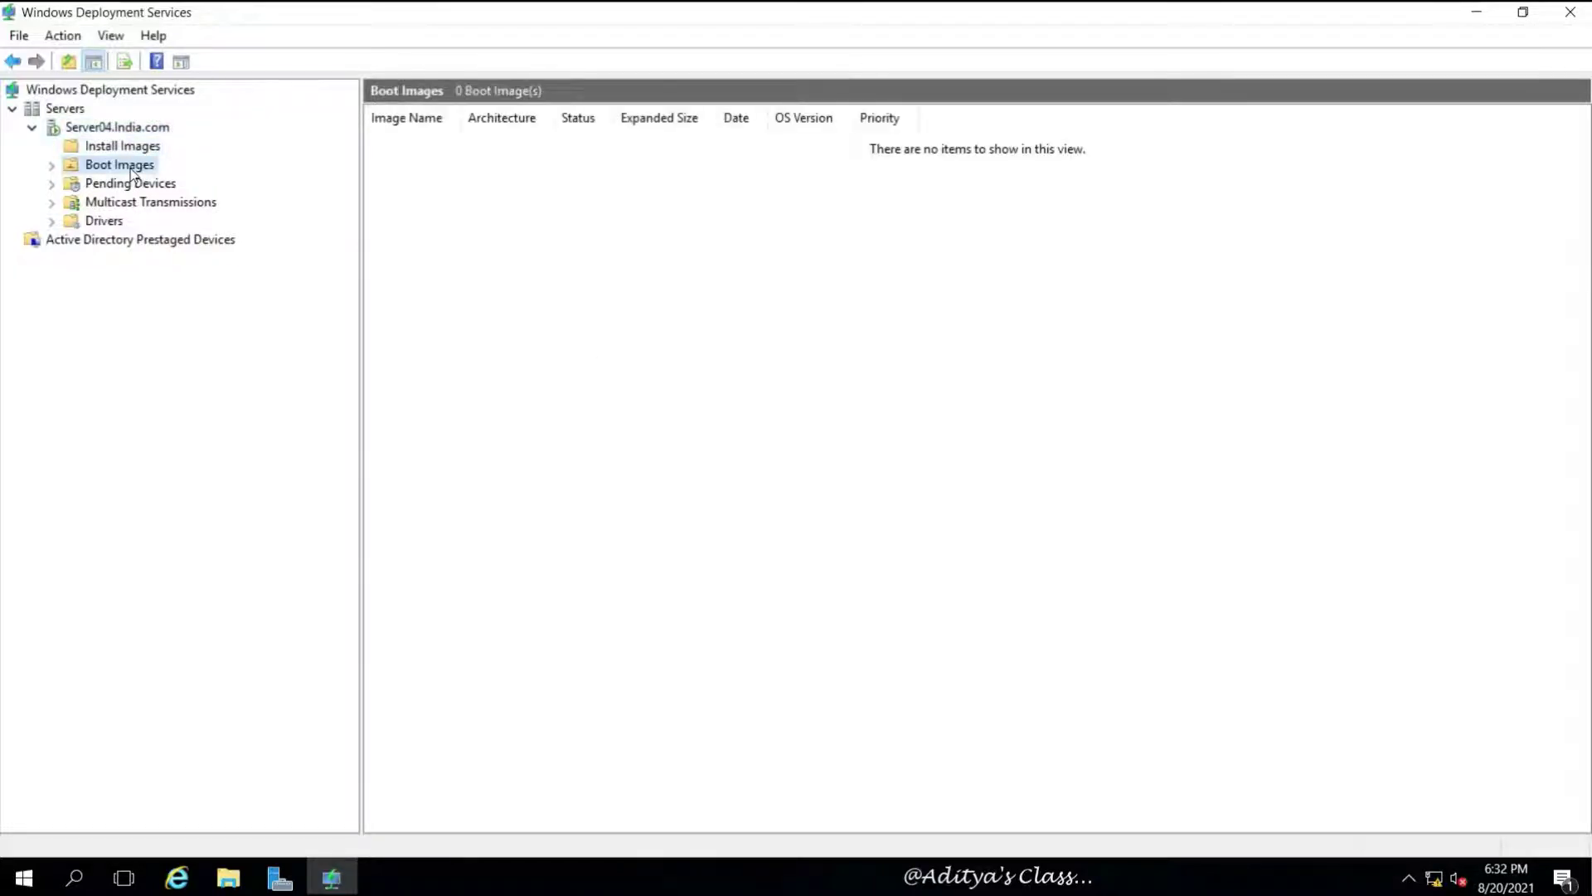
{"action": "left_click", "coordinate": [157, 147]}
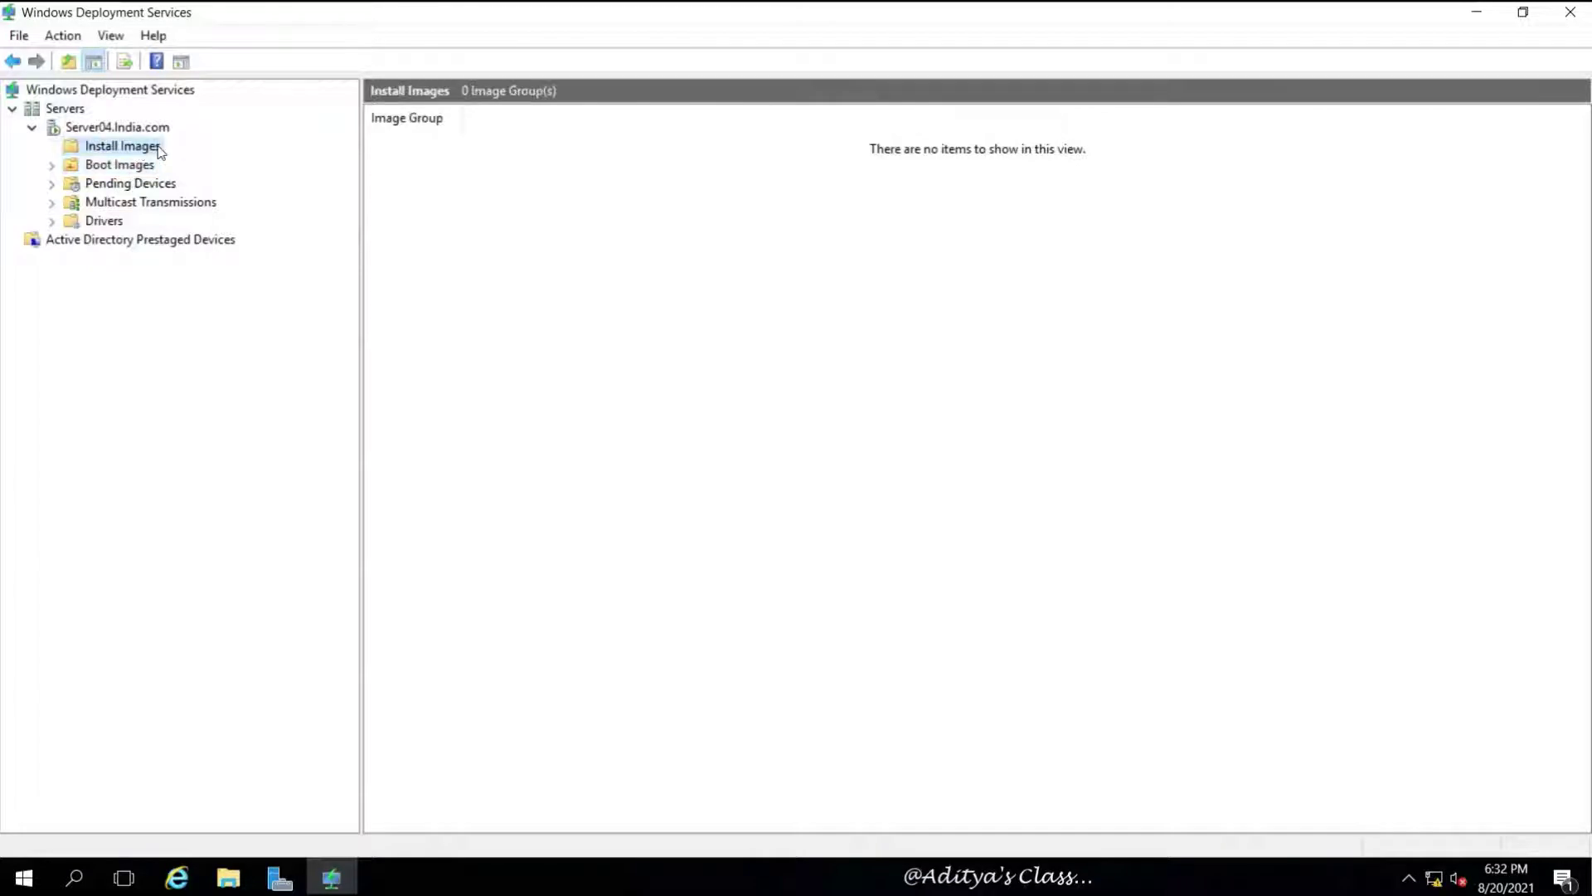
Start adding an install image into a new image group named ServersGroup1
{"action": "right_click", "coordinate": [160, 150]}
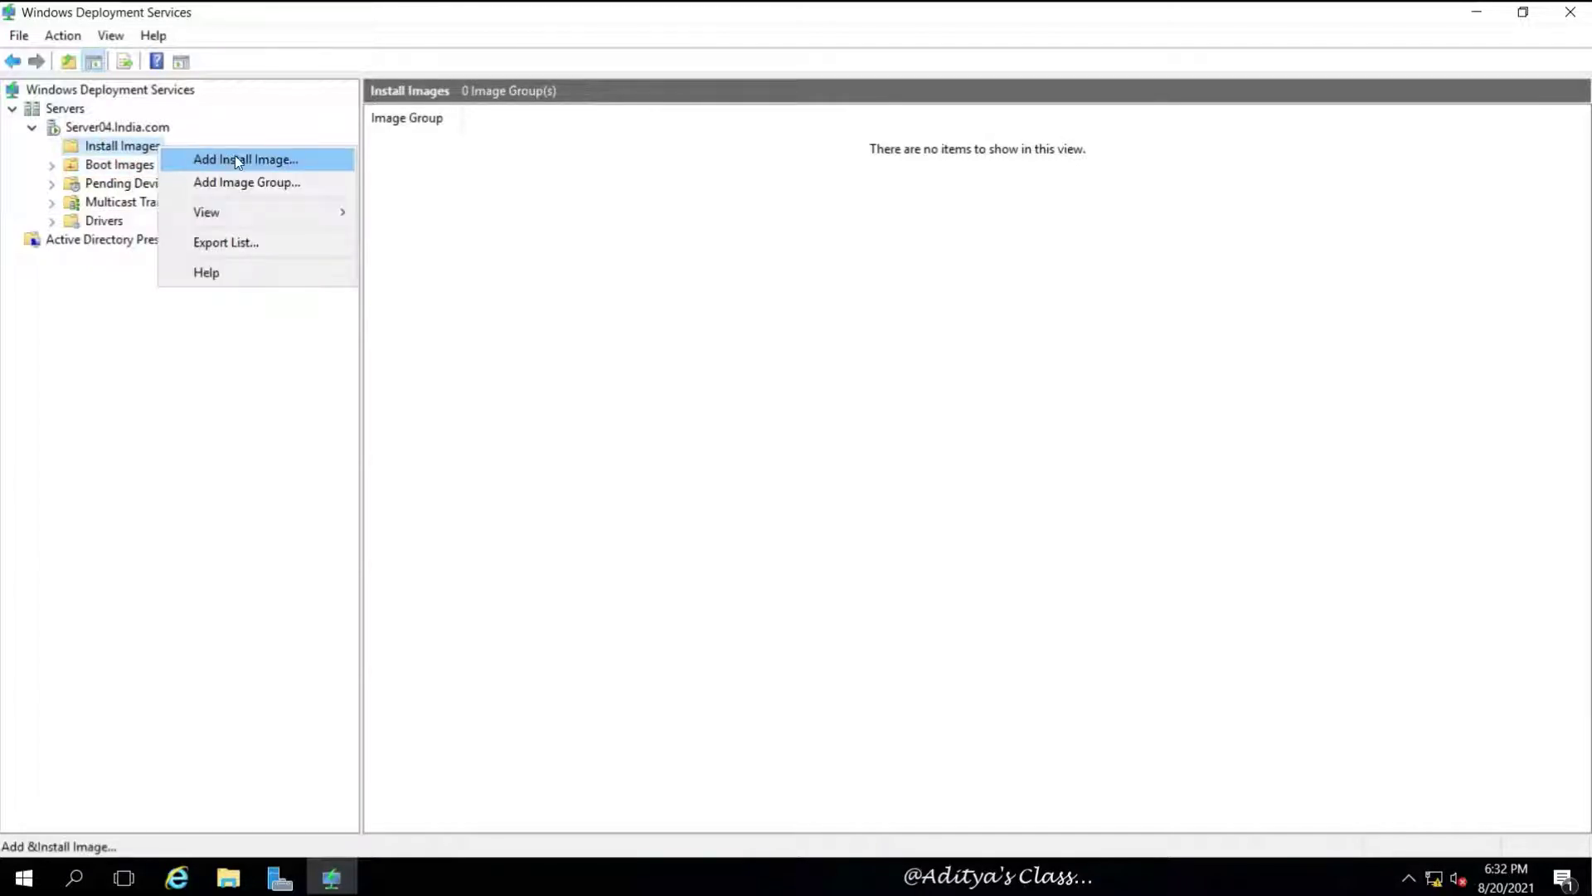
{"action": "left_click", "coordinate": [290, 159]}
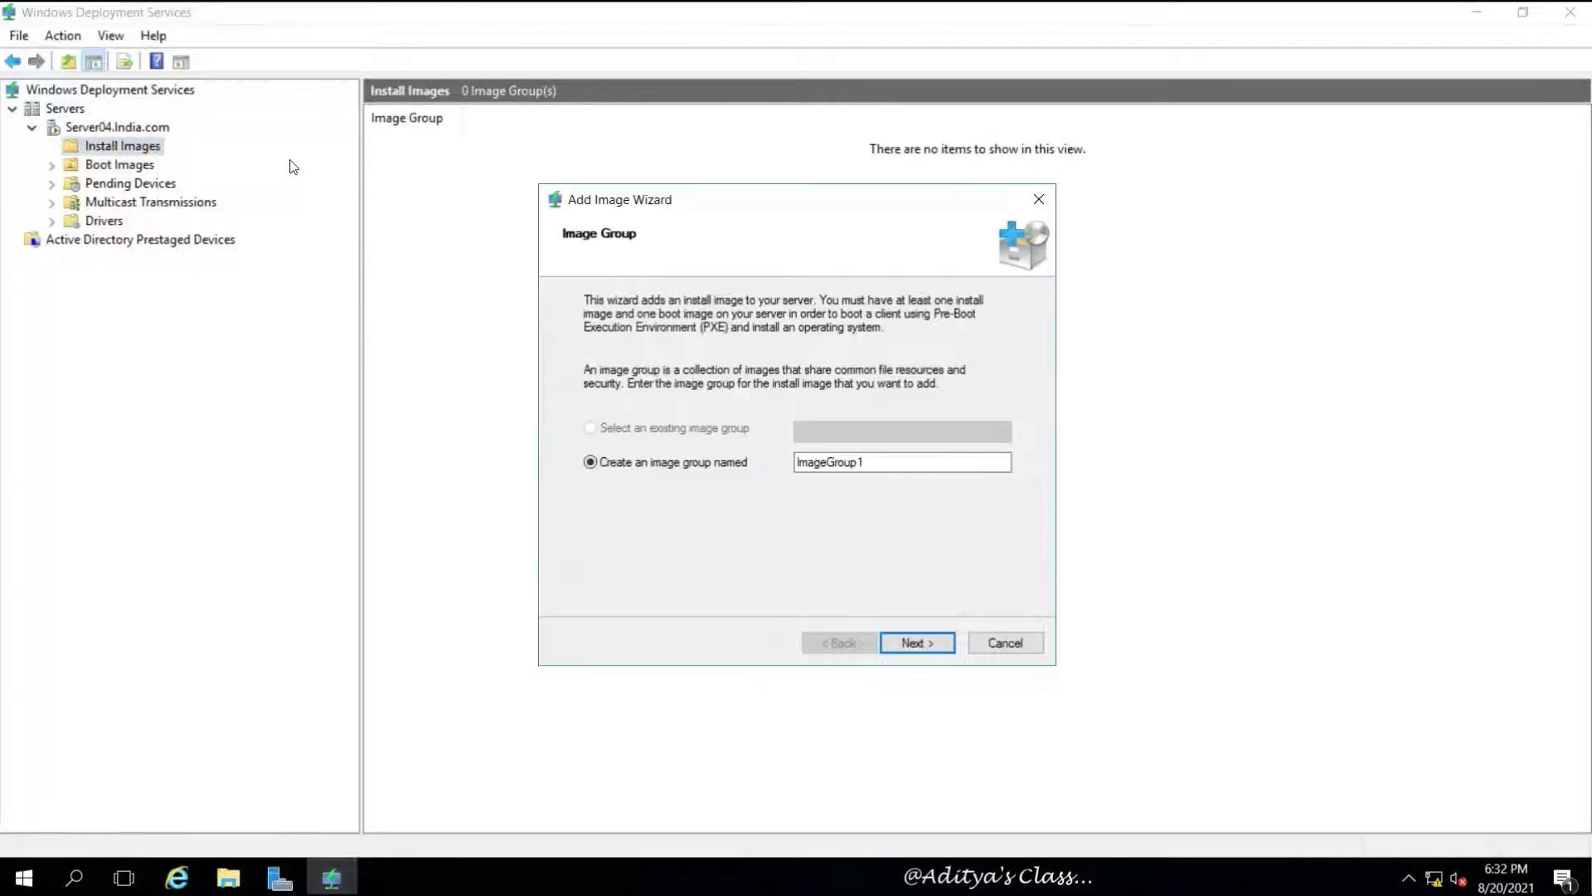
{"action": "left_click_drag", "start_coordinate": [951, 482], "coordinate": [779, 489]}
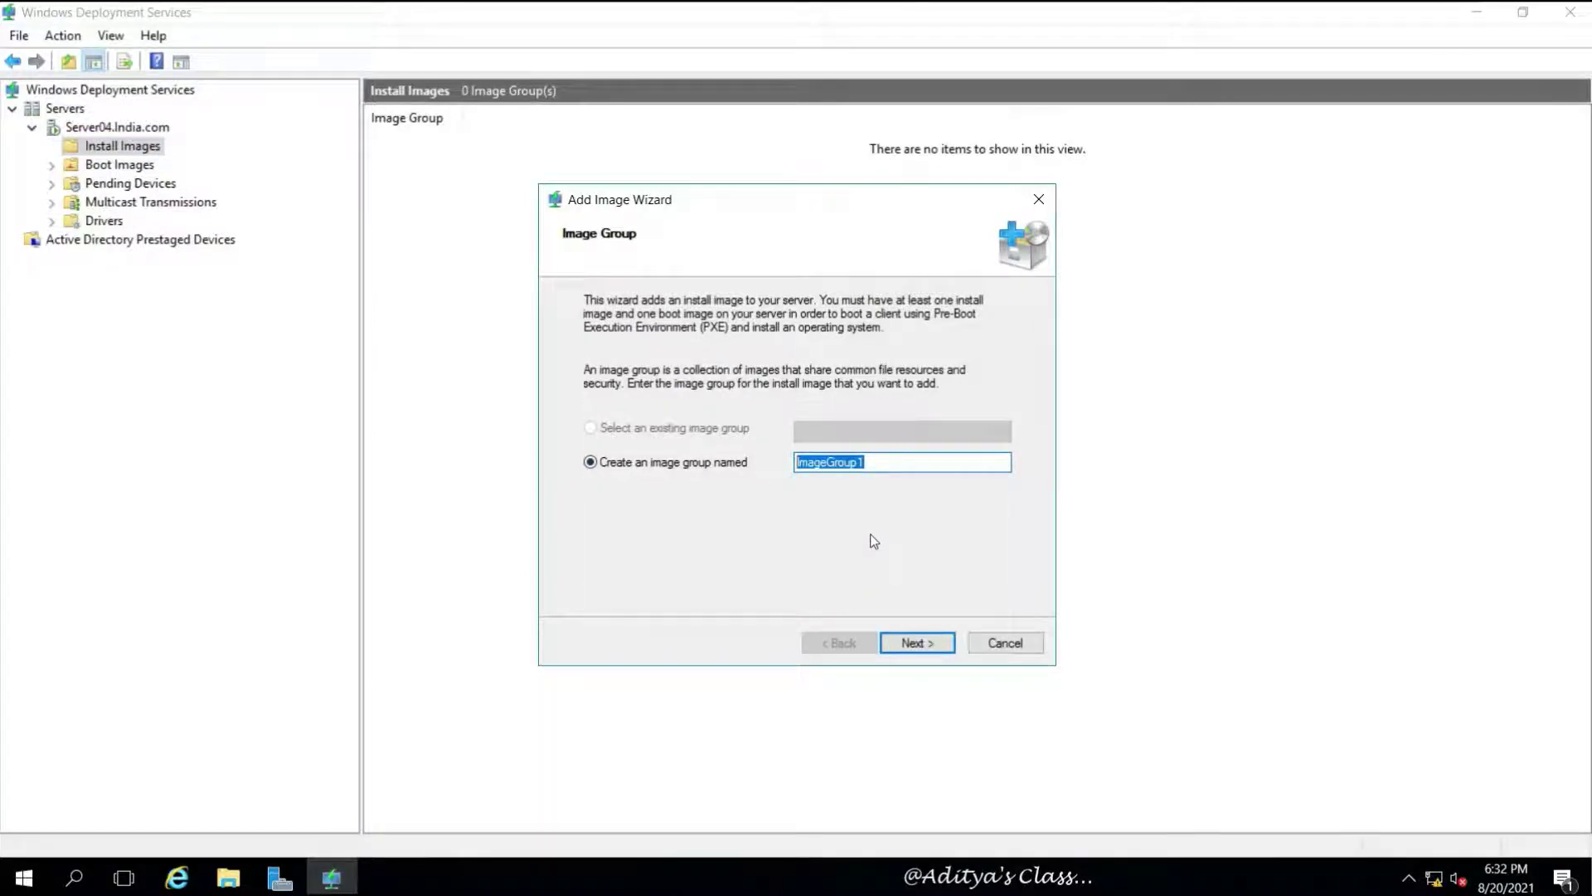
{"action": "key", "text": "Home"}
{"action": "key", "text": "Delete"}
{"action": "key", "text": "Delete"}
{"action": "key", "text": "Delete"}
{"action": "key", "text": "Delete"}
{"action": "key", "text": "Delete"}
{"action": "type", "text": "Servers"}
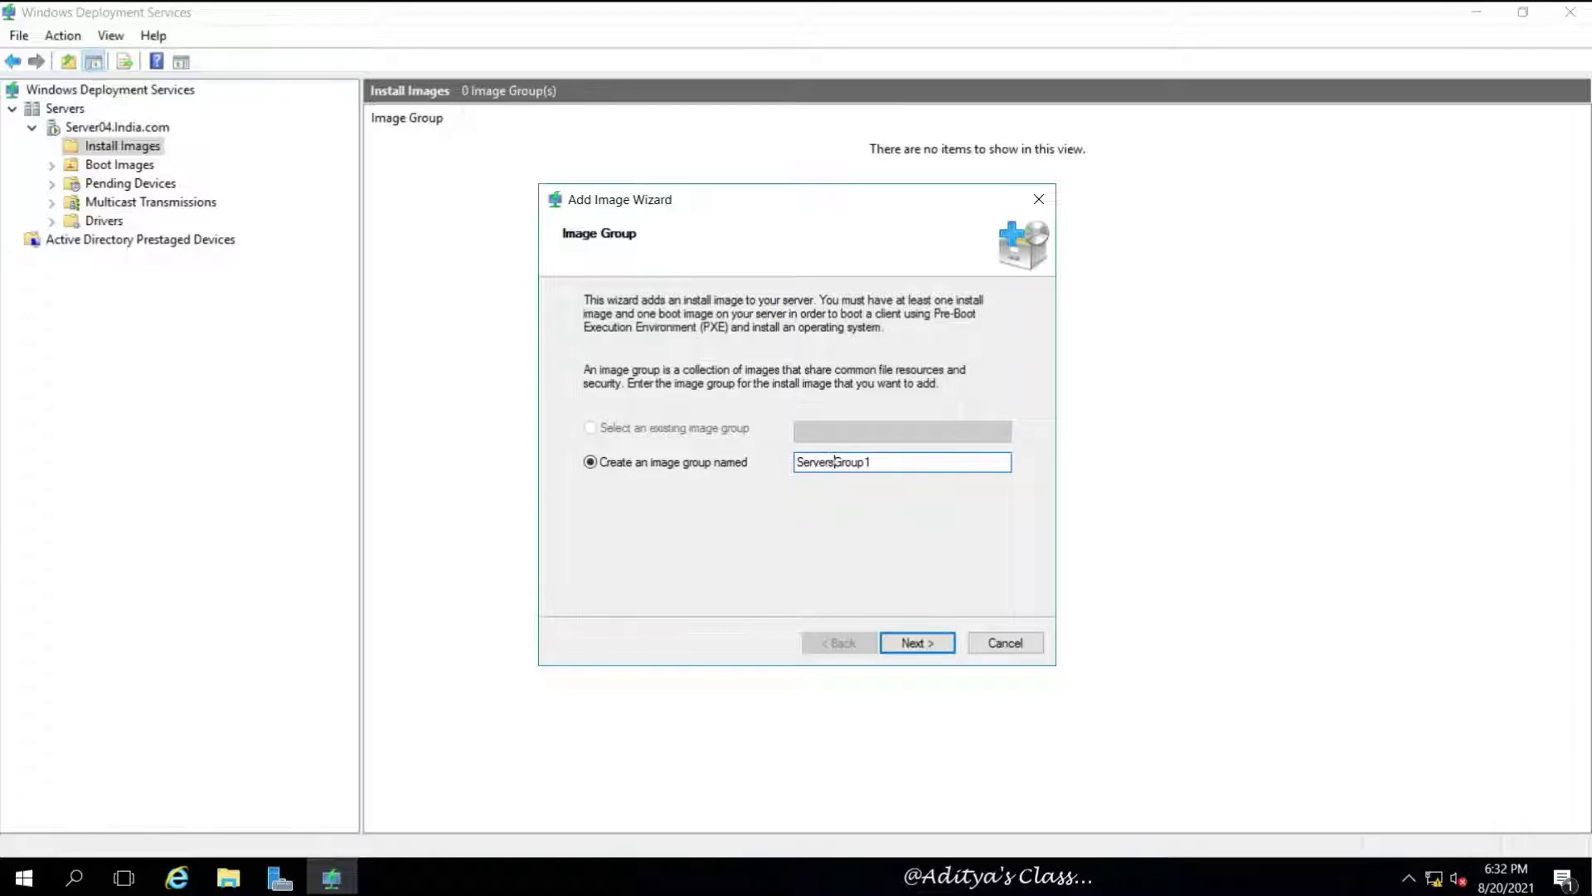
{"action": "left_click", "coordinate": [940, 650]}
Browse the DVD's sources folder and pick D:\sources\install.wim as the image file
{"action": "left_click", "coordinate": [962, 370]}
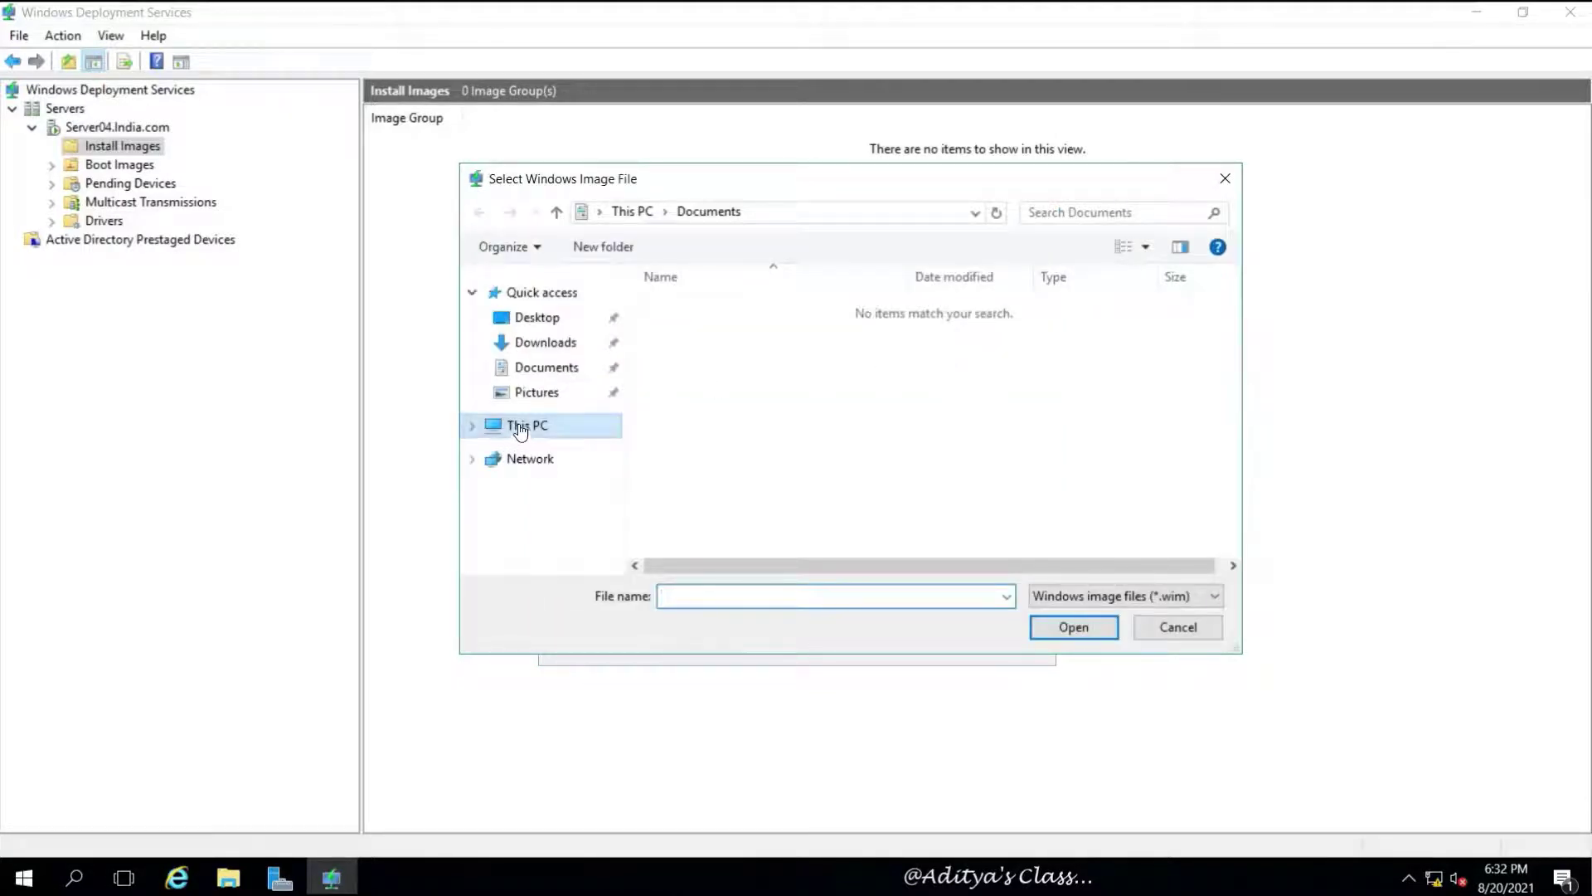
{"action": "left_click", "coordinate": [525, 427]}
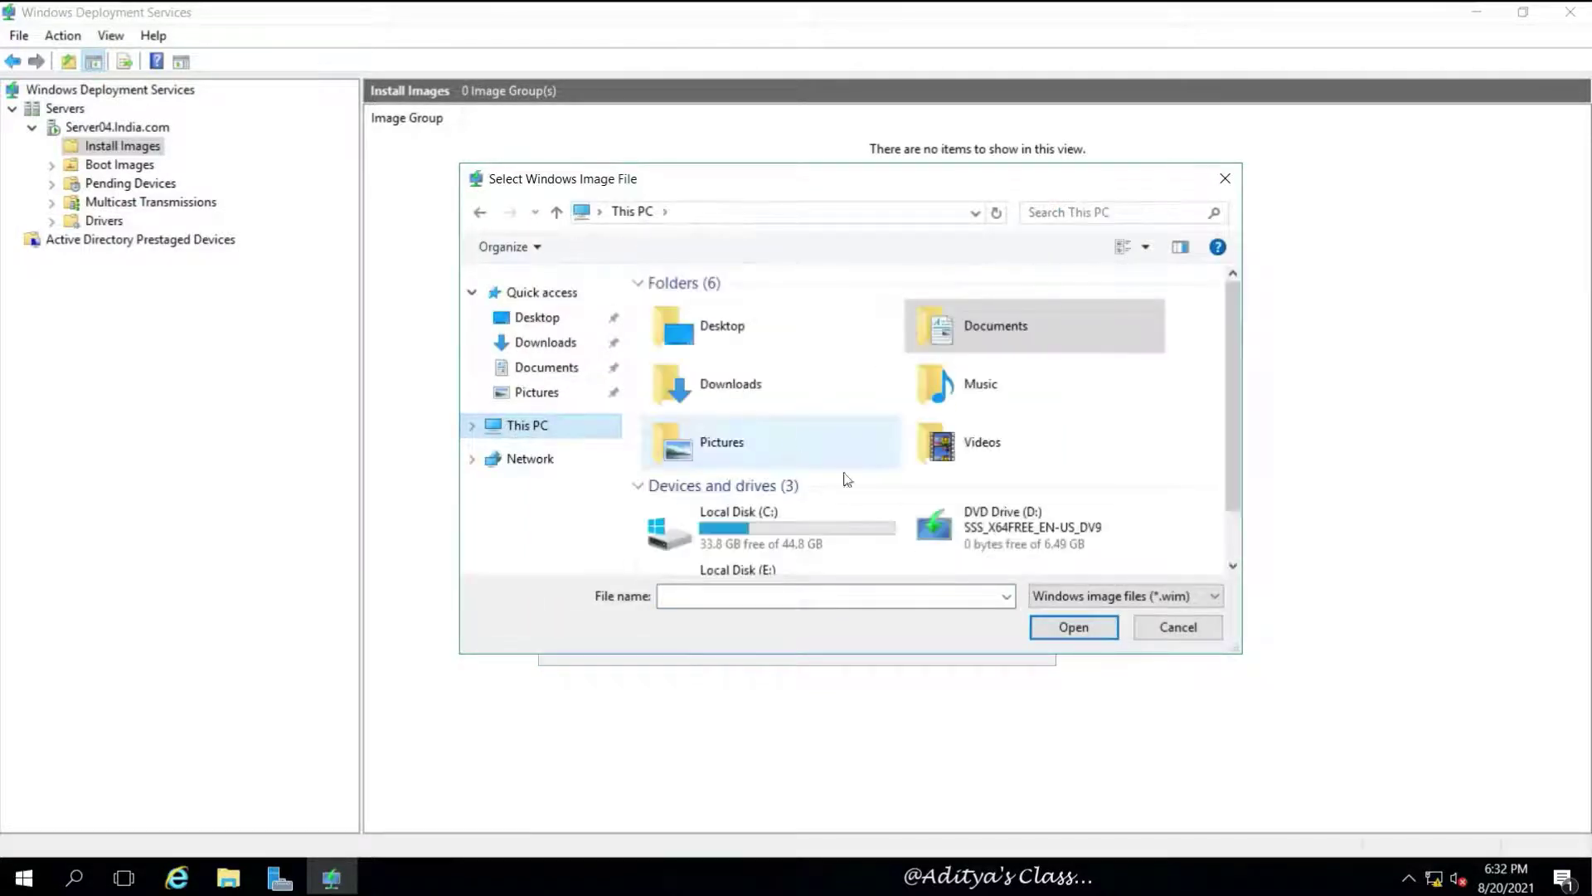
{"action": "double_click", "coordinate": [1021, 535]}
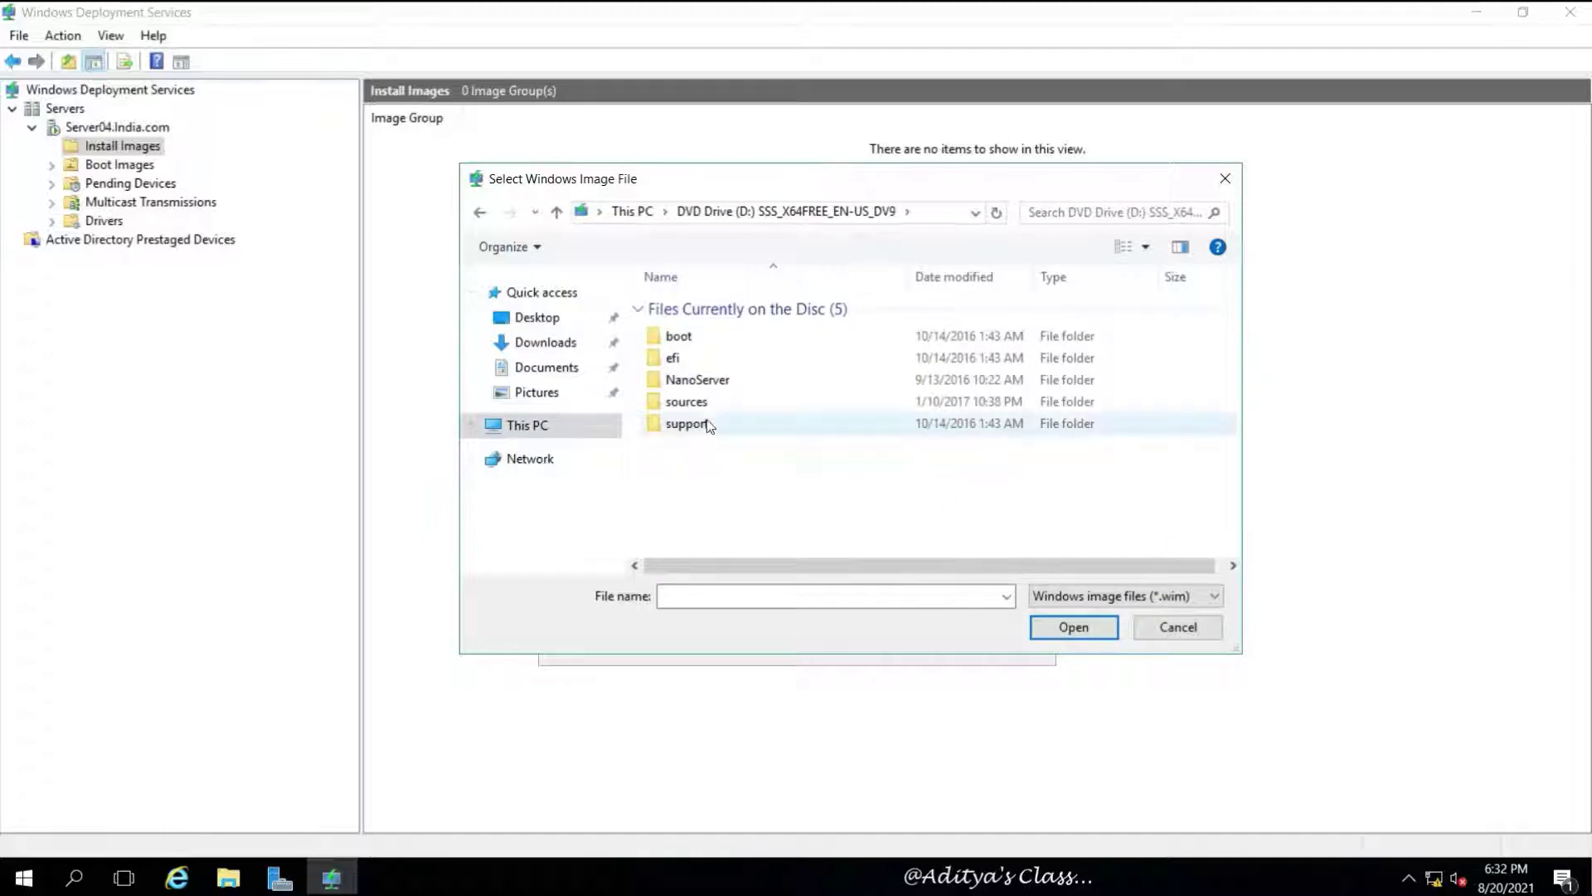
{"action": "double_click", "coordinate": [696, 405]}
{"action": "scroll", "coordinate": [1234, 315], "scroll_direction": "down", "scroll_amount": 1}
{"action": "left_click_drag", "start_coordinate": [1237, 646], "coordinate": [1461, 792]}
{"action": "left_click", "coordinate": [695, 532]}
{"action": "left_click", "coordinate": [693, 553]}
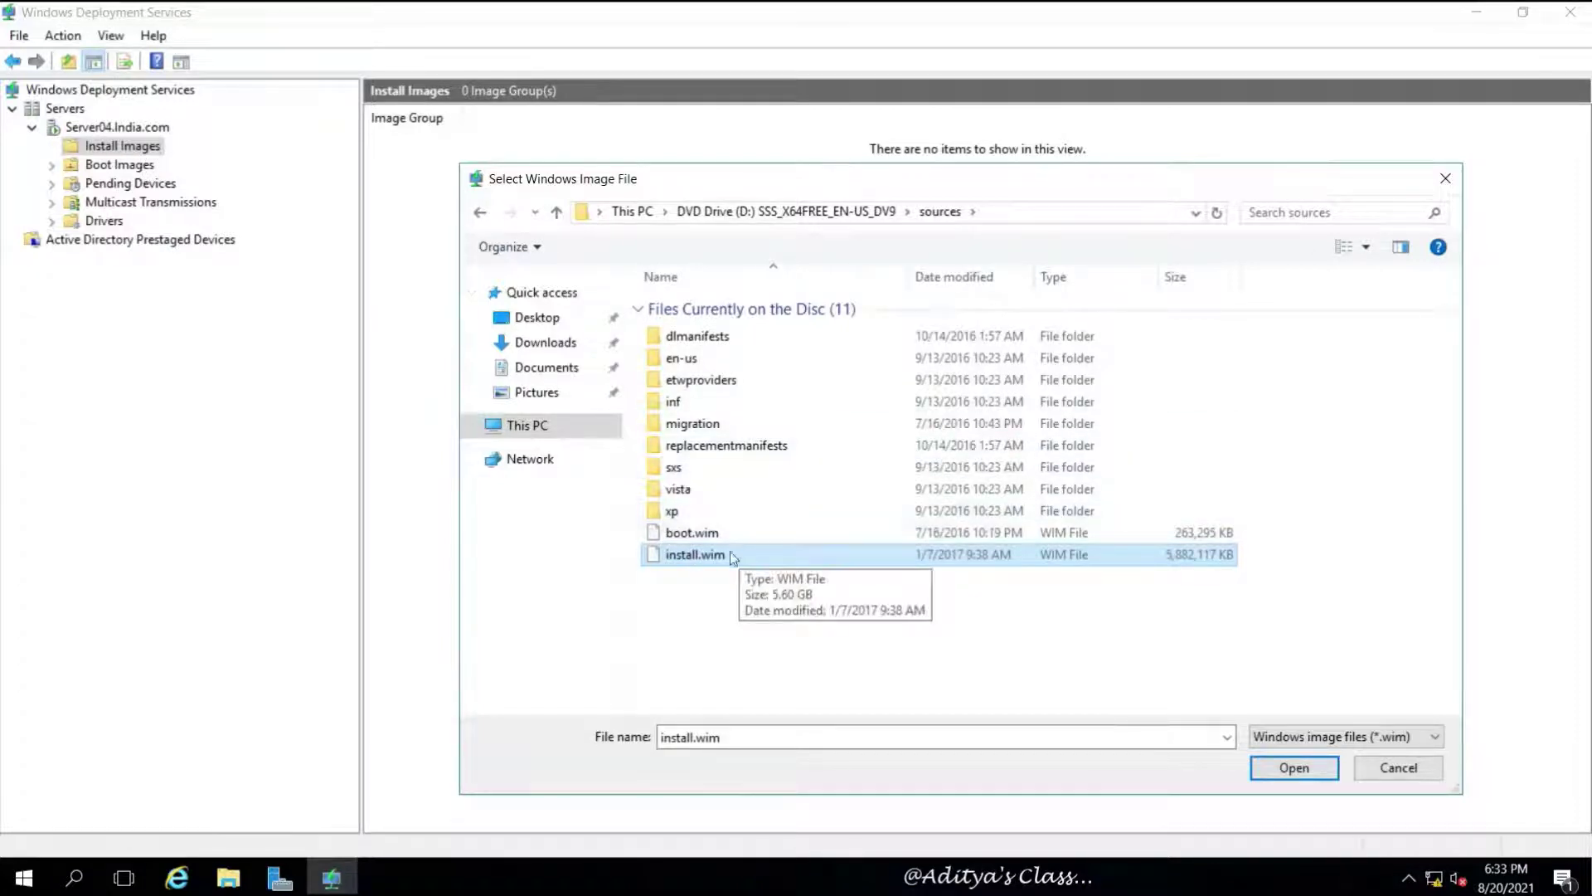
{"action": "left_click", "coordinate": [1294, 767]}
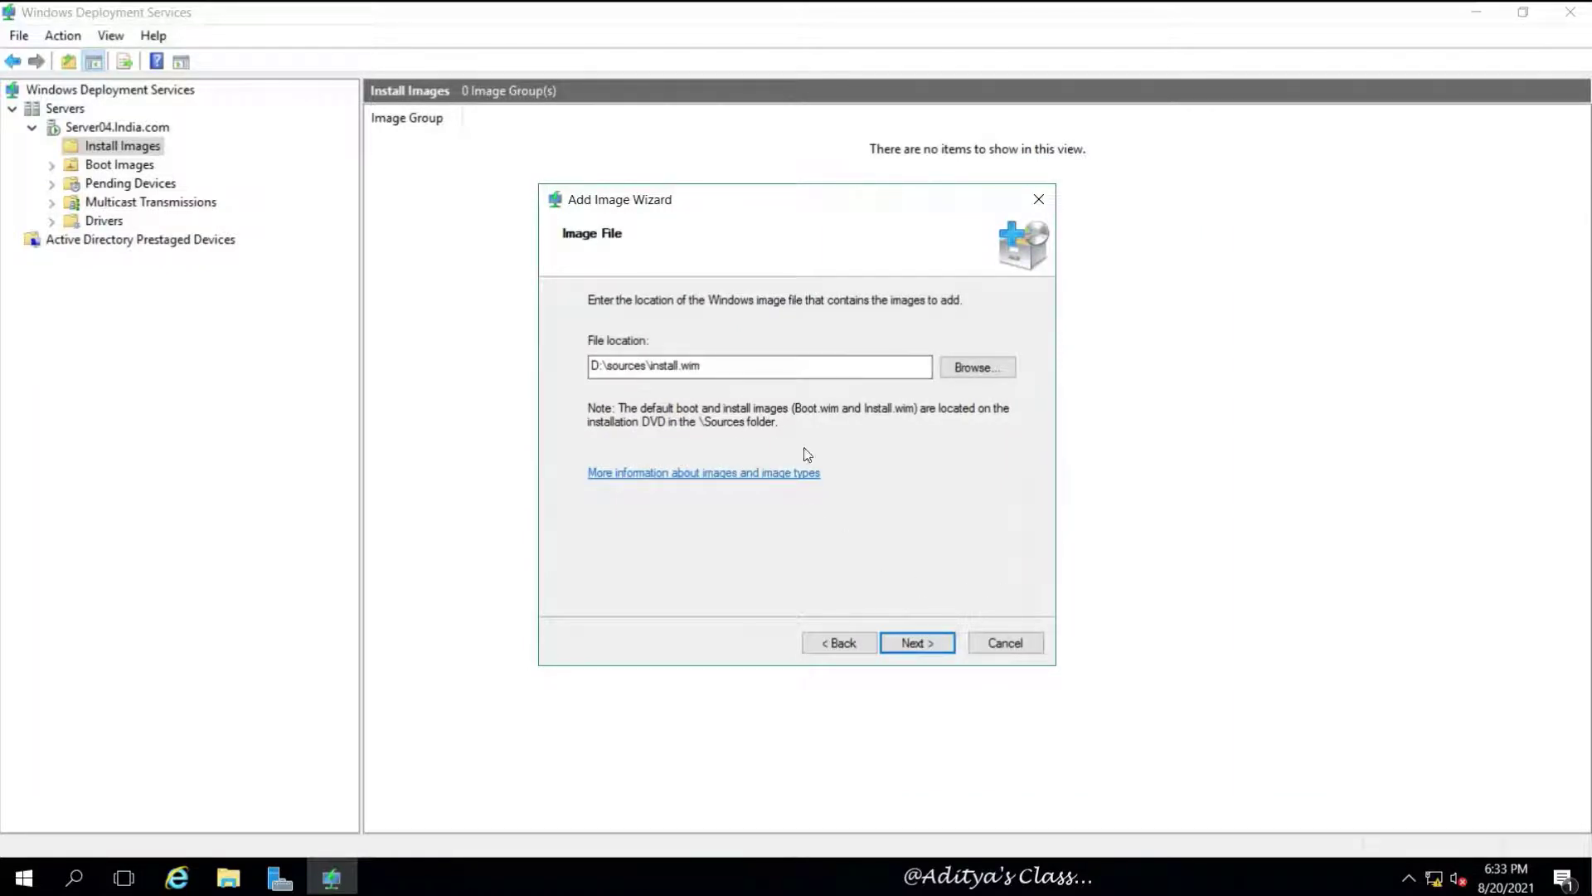
Leave only the Windows Server 2016 SERVERDATACENTER image checked, excluding the other editions
{"action": "left_click", "coordinate": [924, 646]}
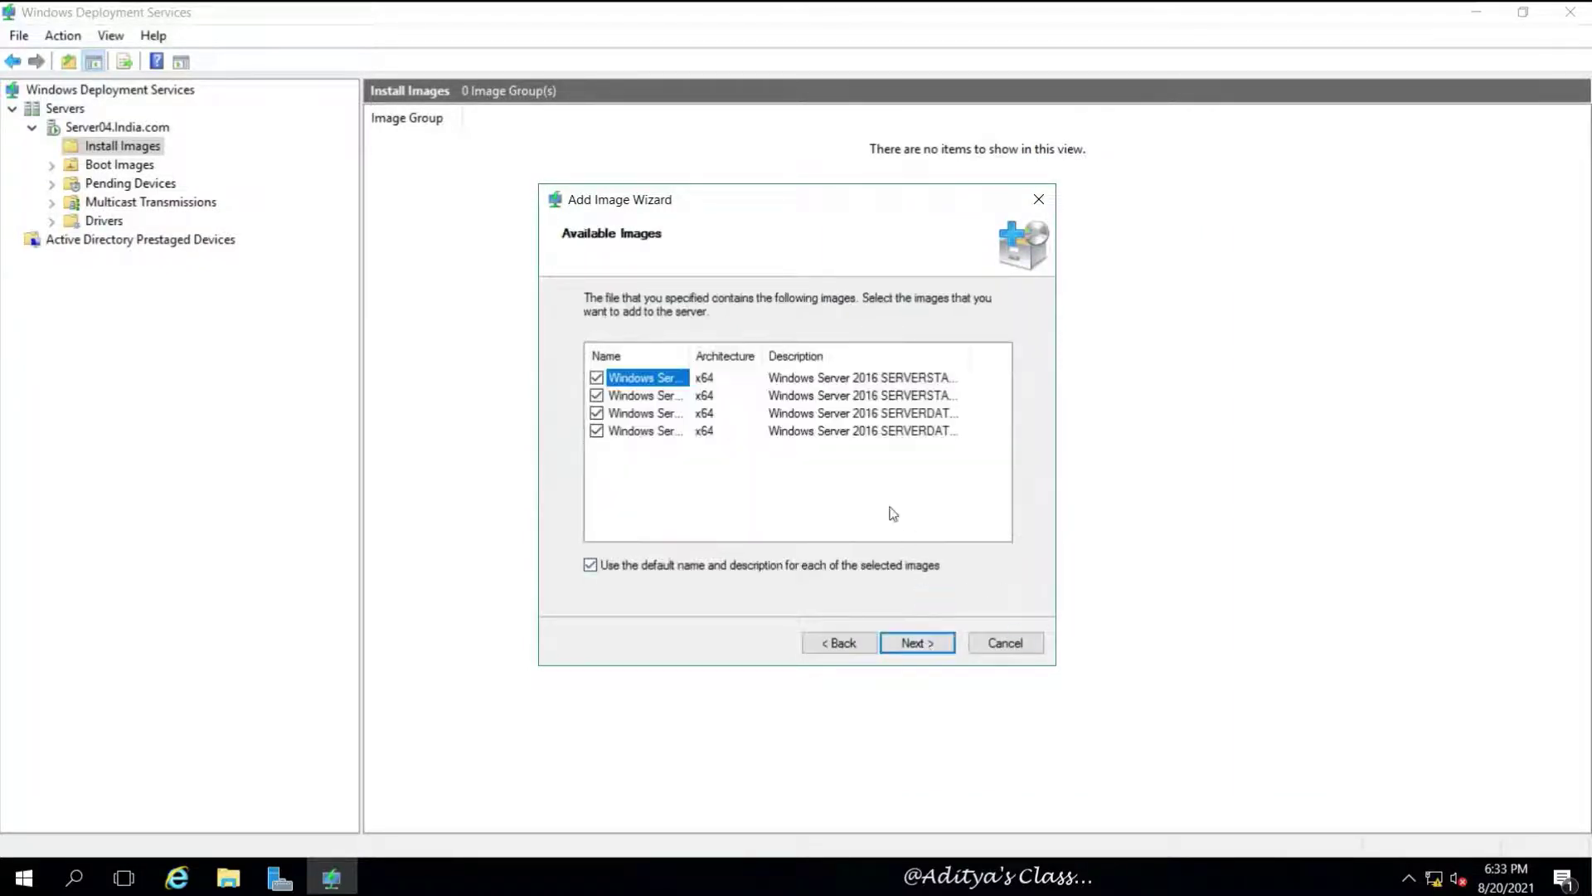
{"action": "left_click_drag", "start_coordinate": [730, 355], "coordinate": [779, 356]}
{"action": "double_click", "coordinate": [782, 356]}
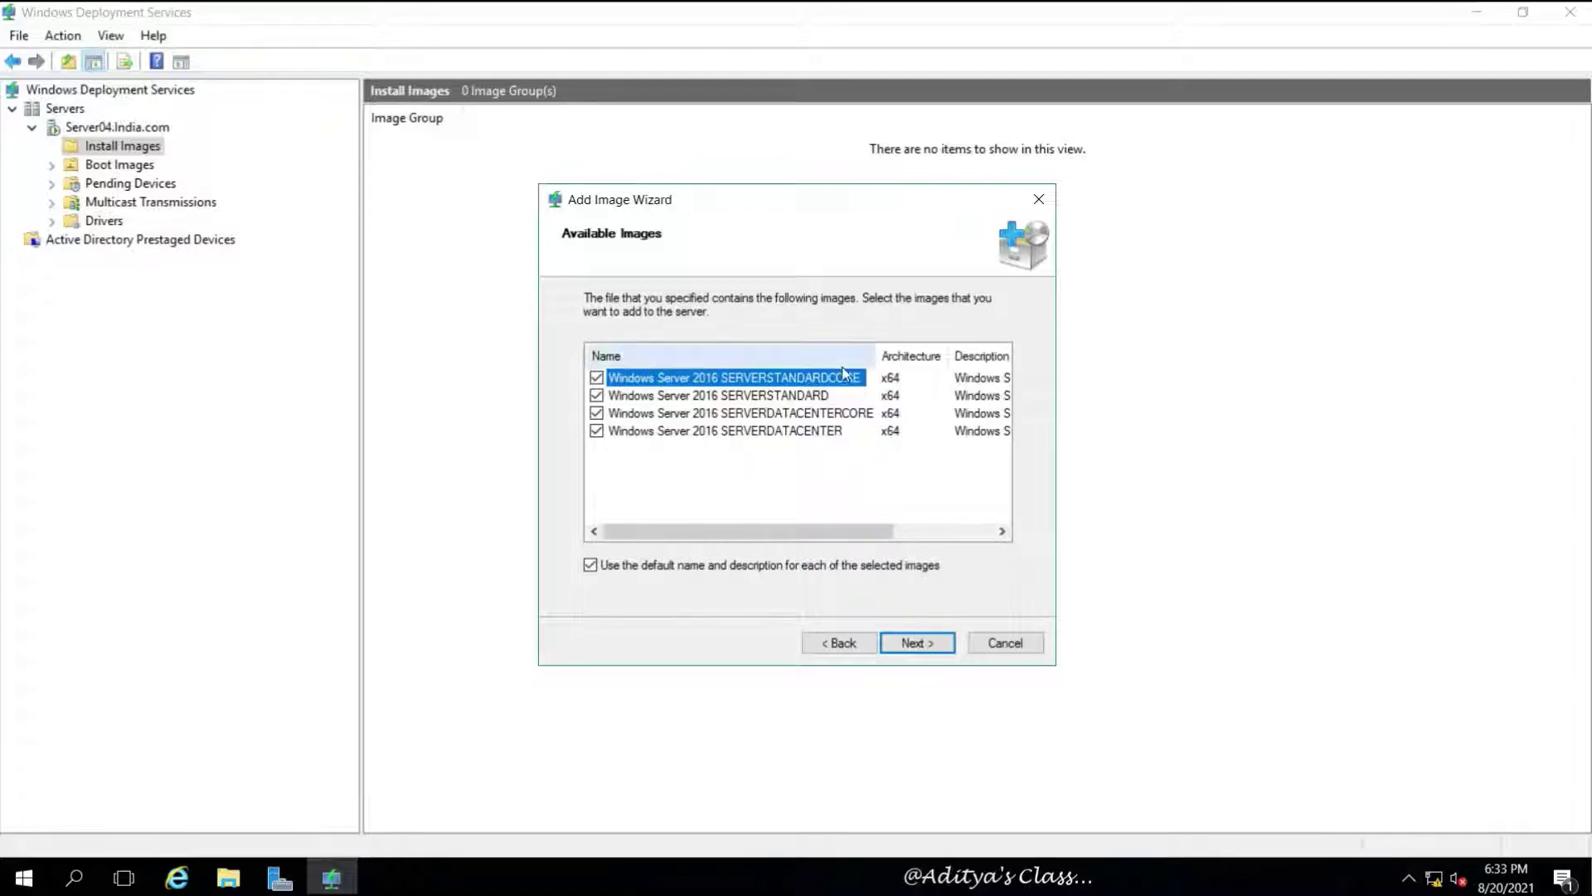
{"action": "left_click", "coordinate": [860, 414]}
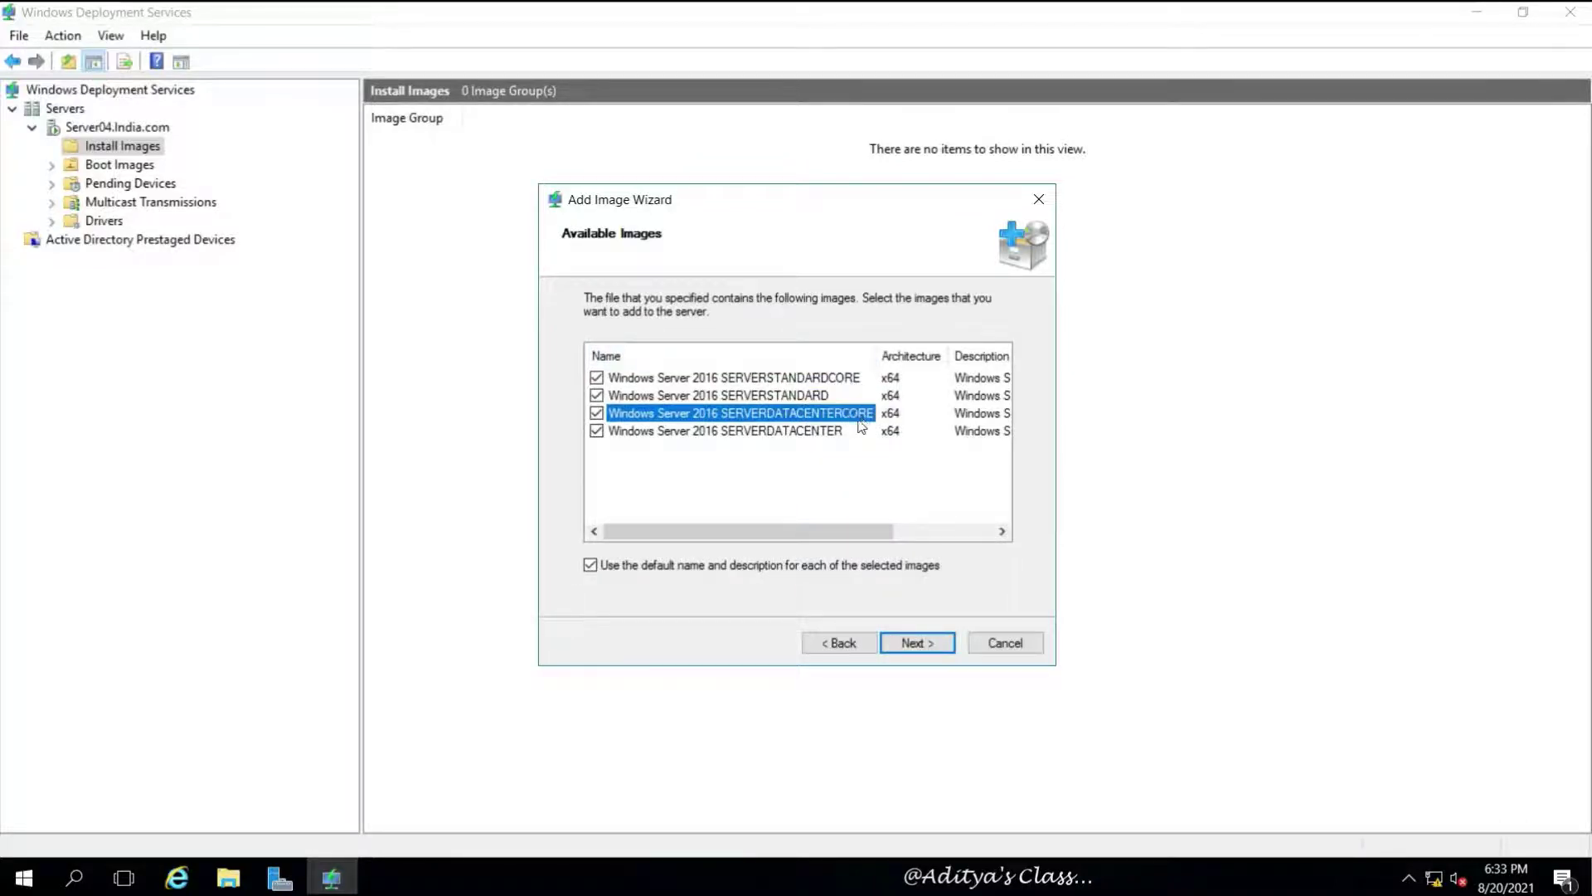
{"action": "left_click", "coordinate": [797, 436]}
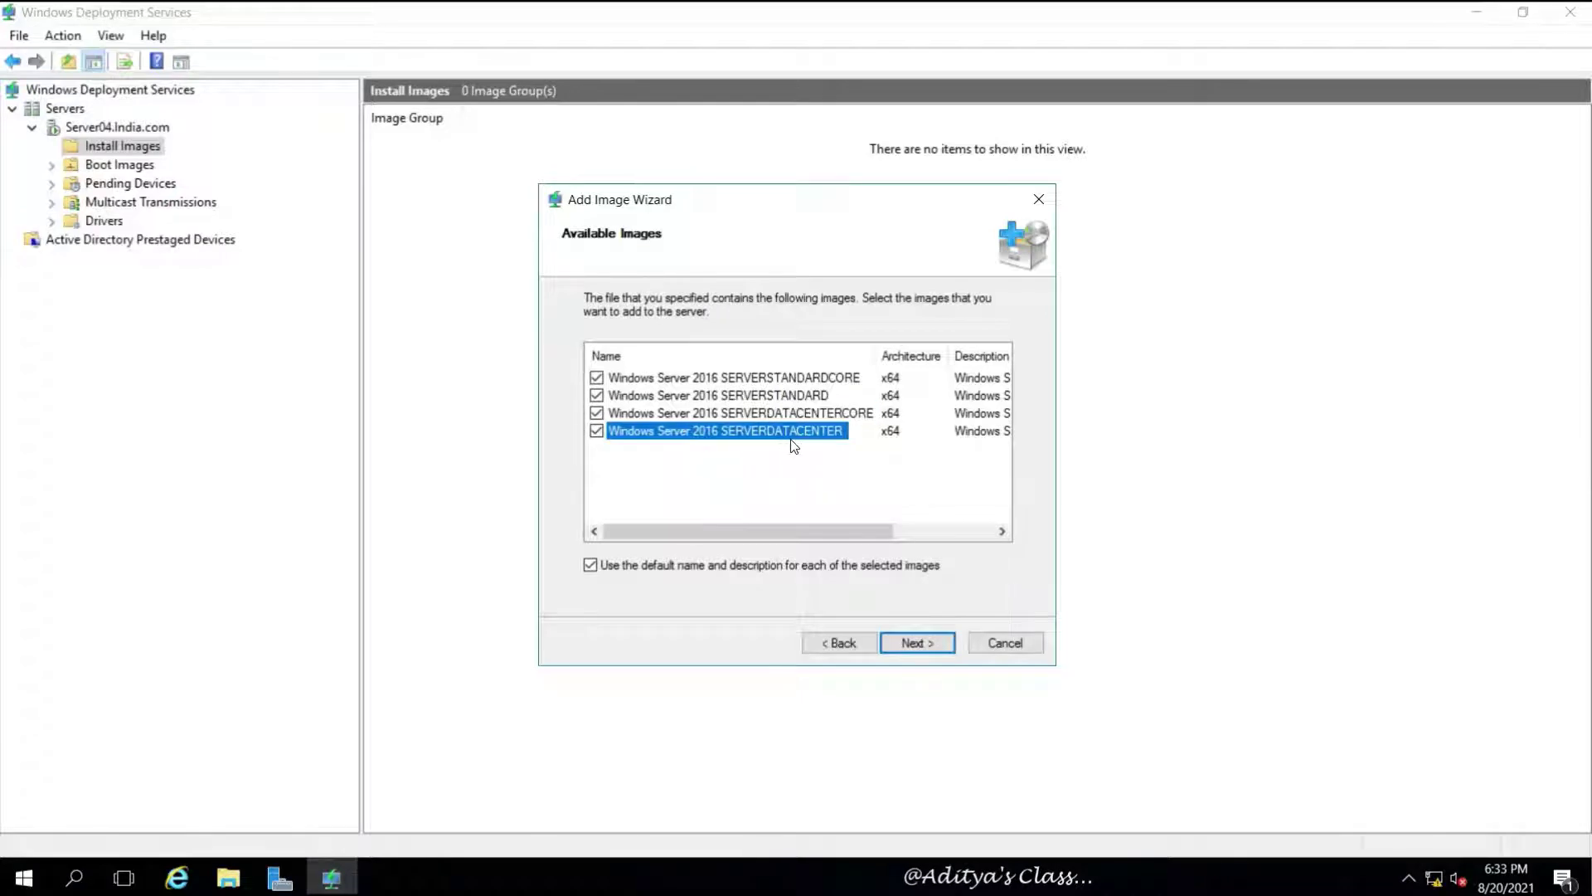
{"action": "left_click", "coordinate": [596, 413]}
{"action": "left_click", "coordinate": [596, 396]}
{"action": "left_click", "coordinate": [596, 377]}
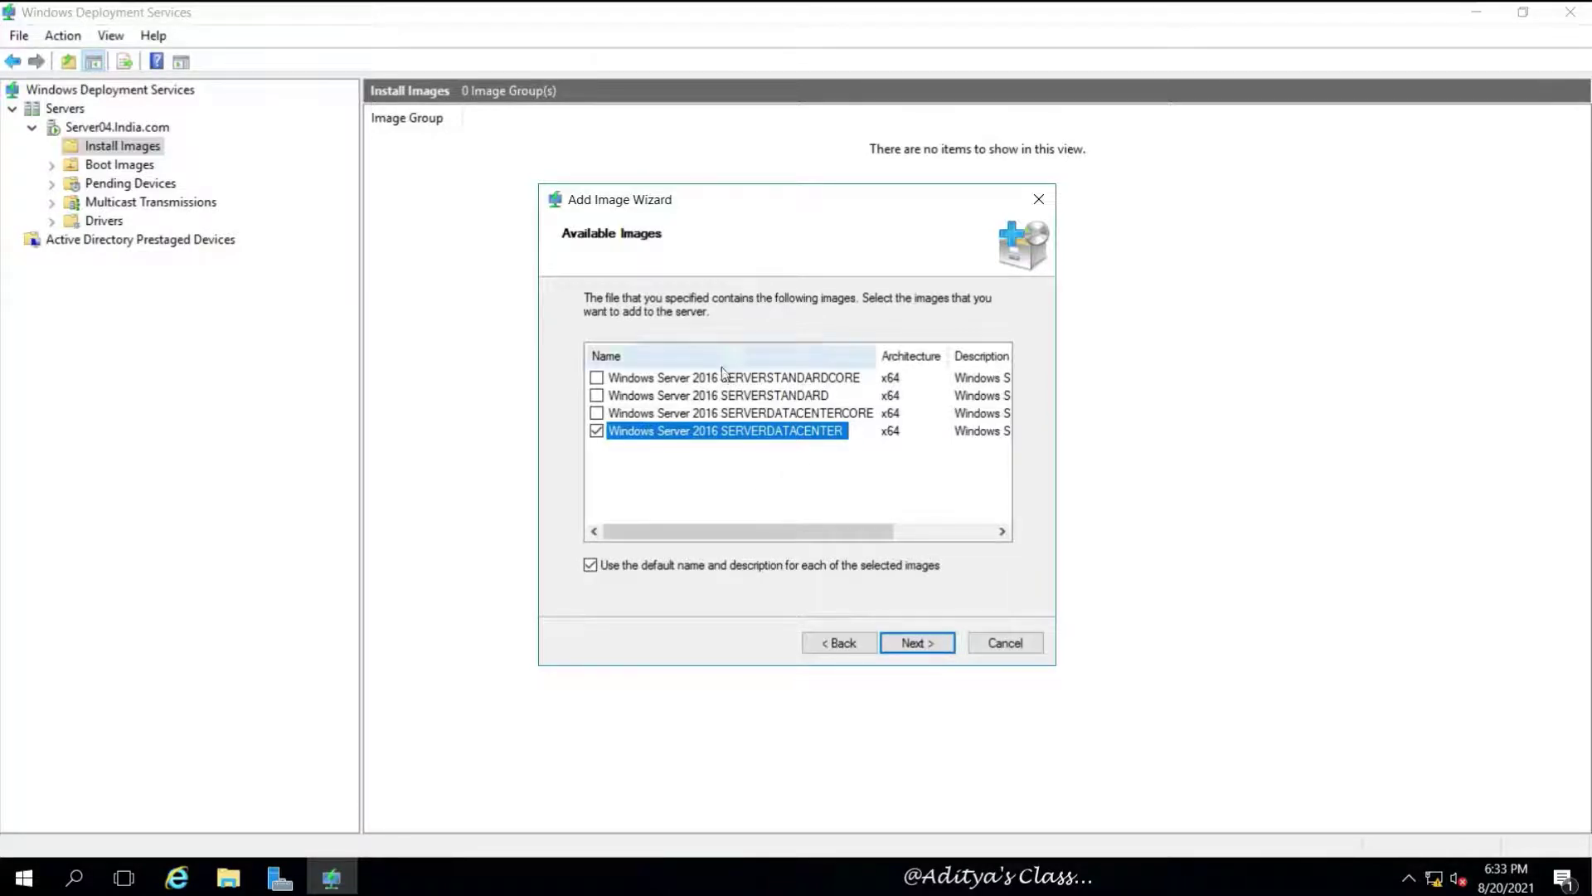
{"action": "left_click", "coordinate": [596, 397]}
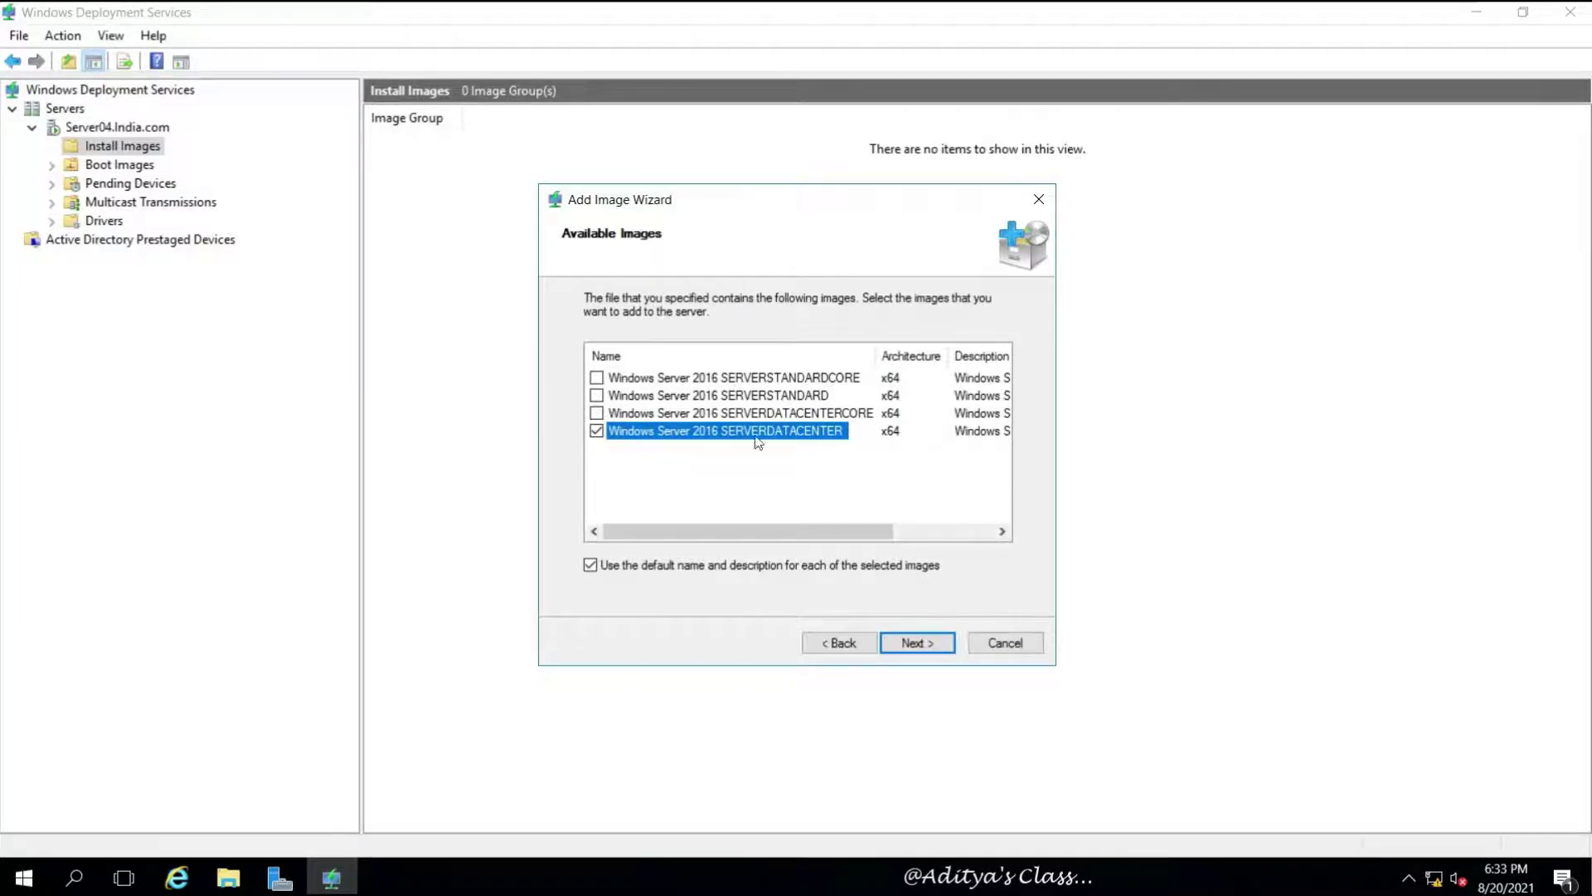
{"action": "left_click", "coordinate": [919, 644]}
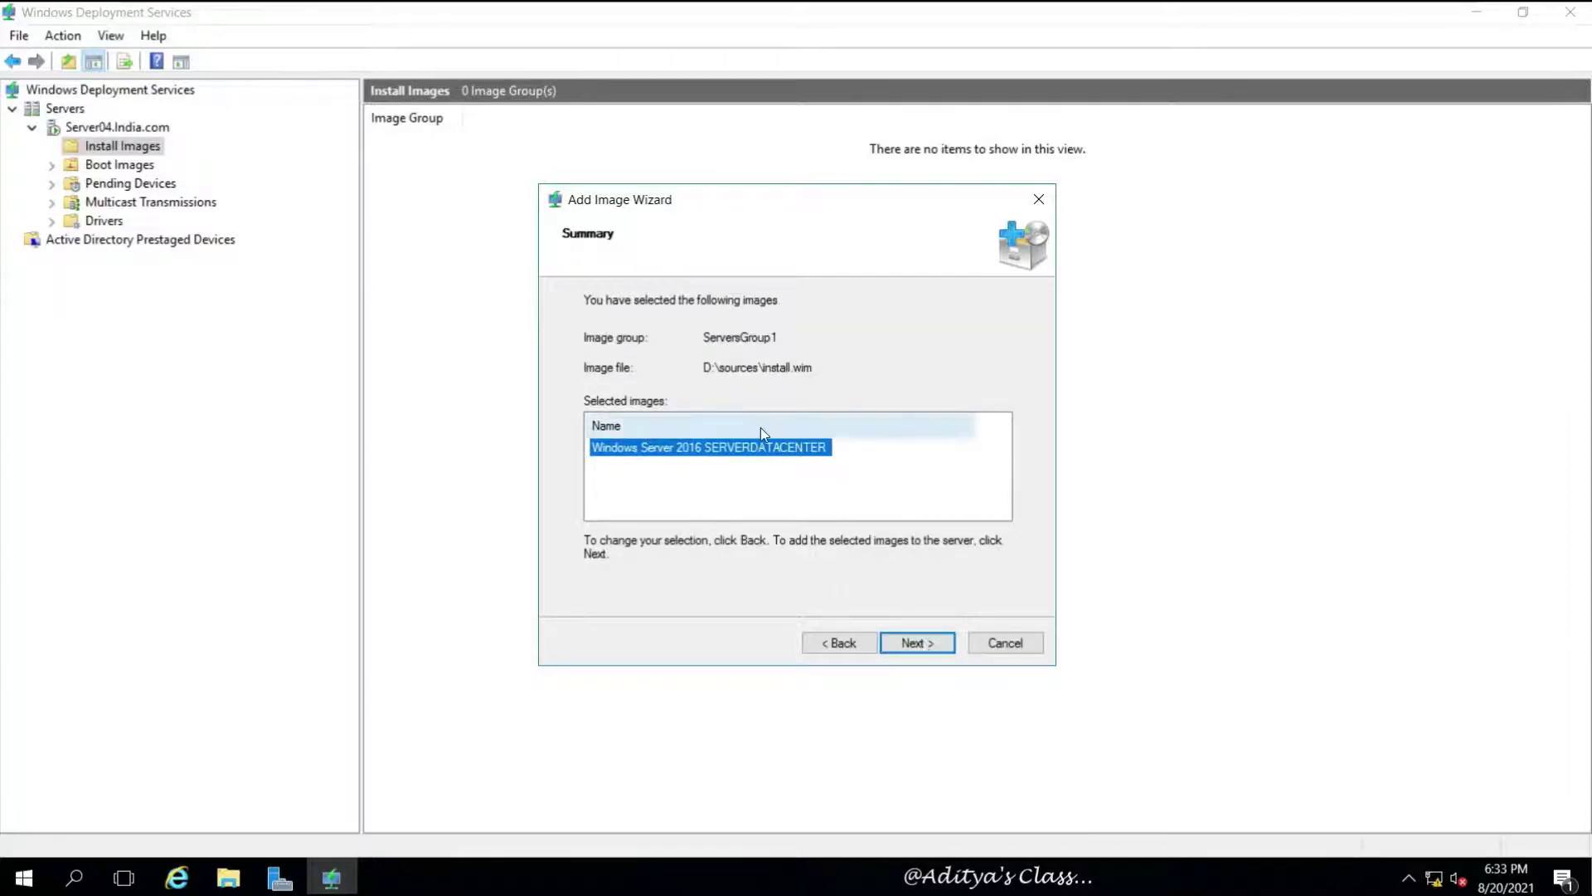
Add the SERVERDATACENTER image and select it in ServersGroup1 to read its full name
{"action": "left_click", "coordinate": [914, 643]}
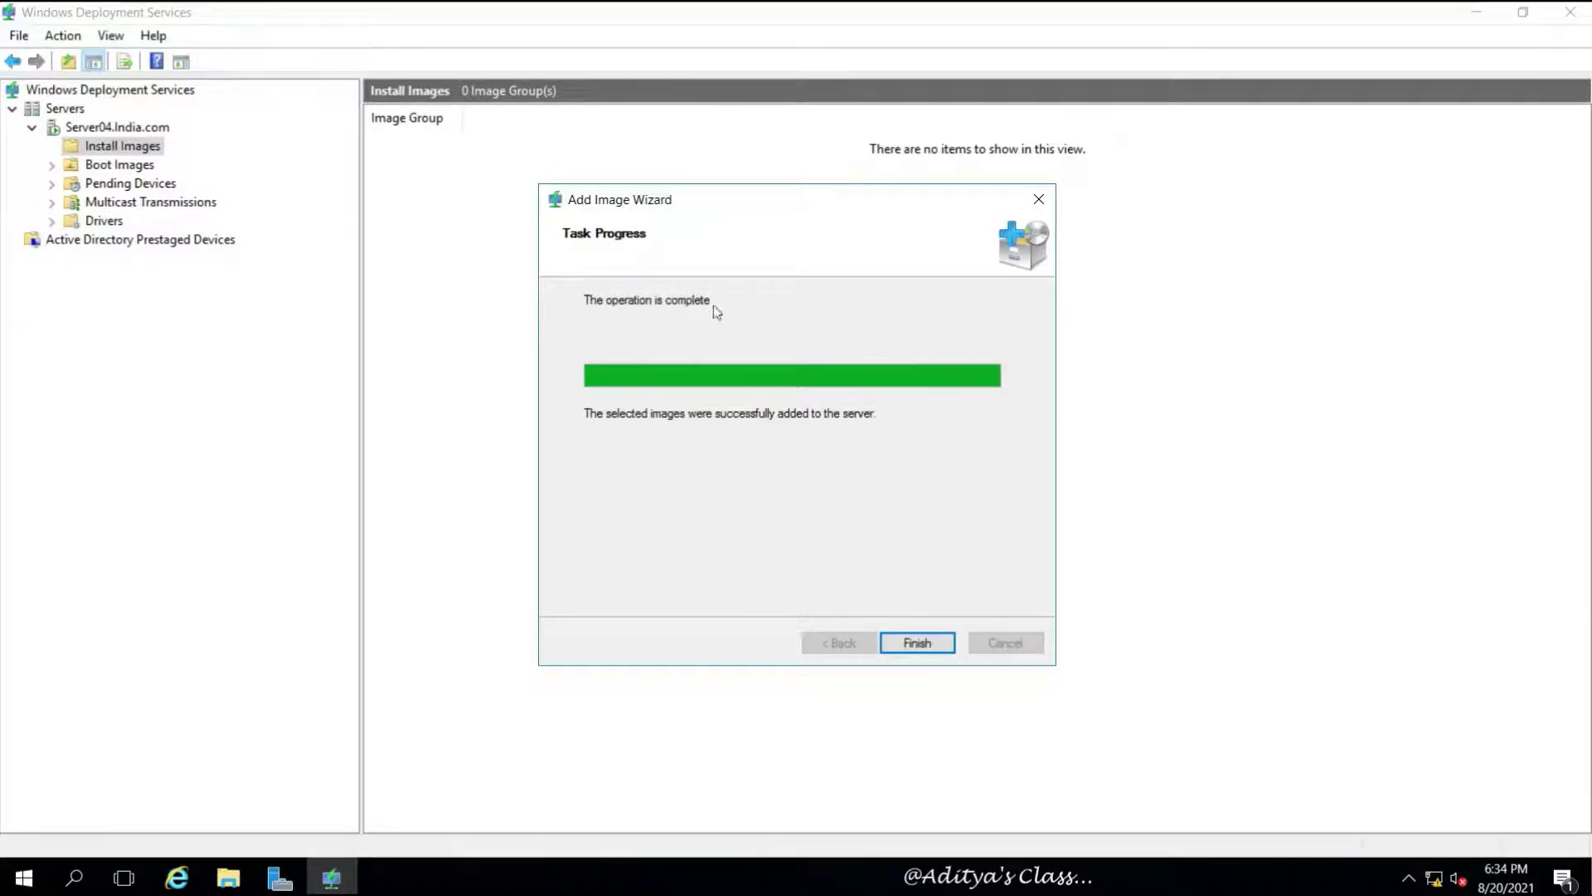
{"action": "left_click", "coordinate": [915, 643]}
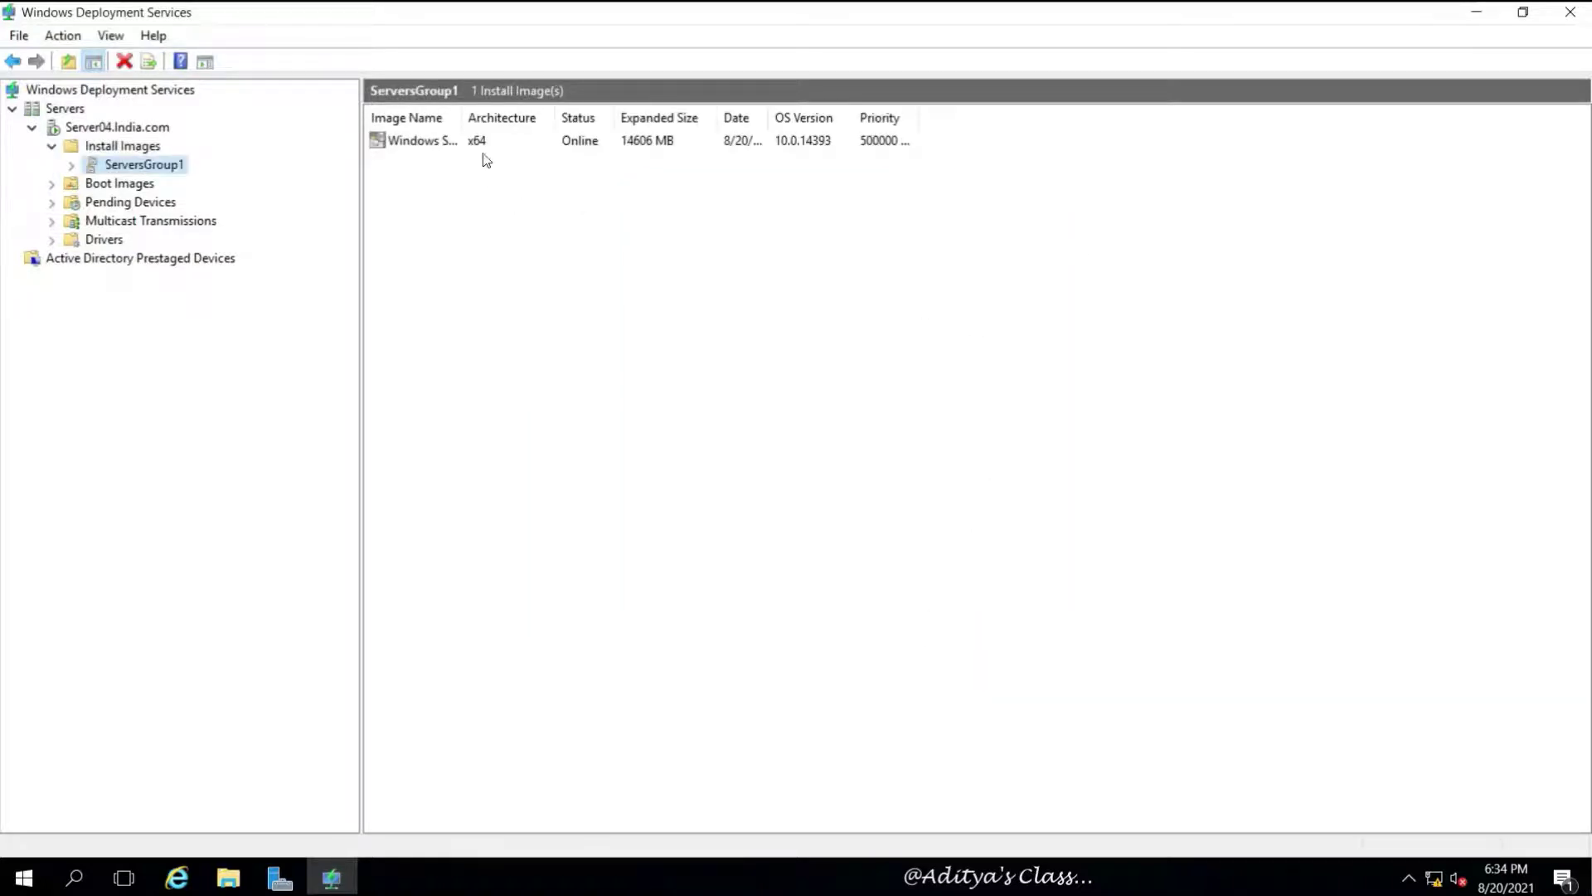
{"action": "left_click", "coordinate": [621, 137]}
{"action": "left_click", "coordinate": [515, 141]}
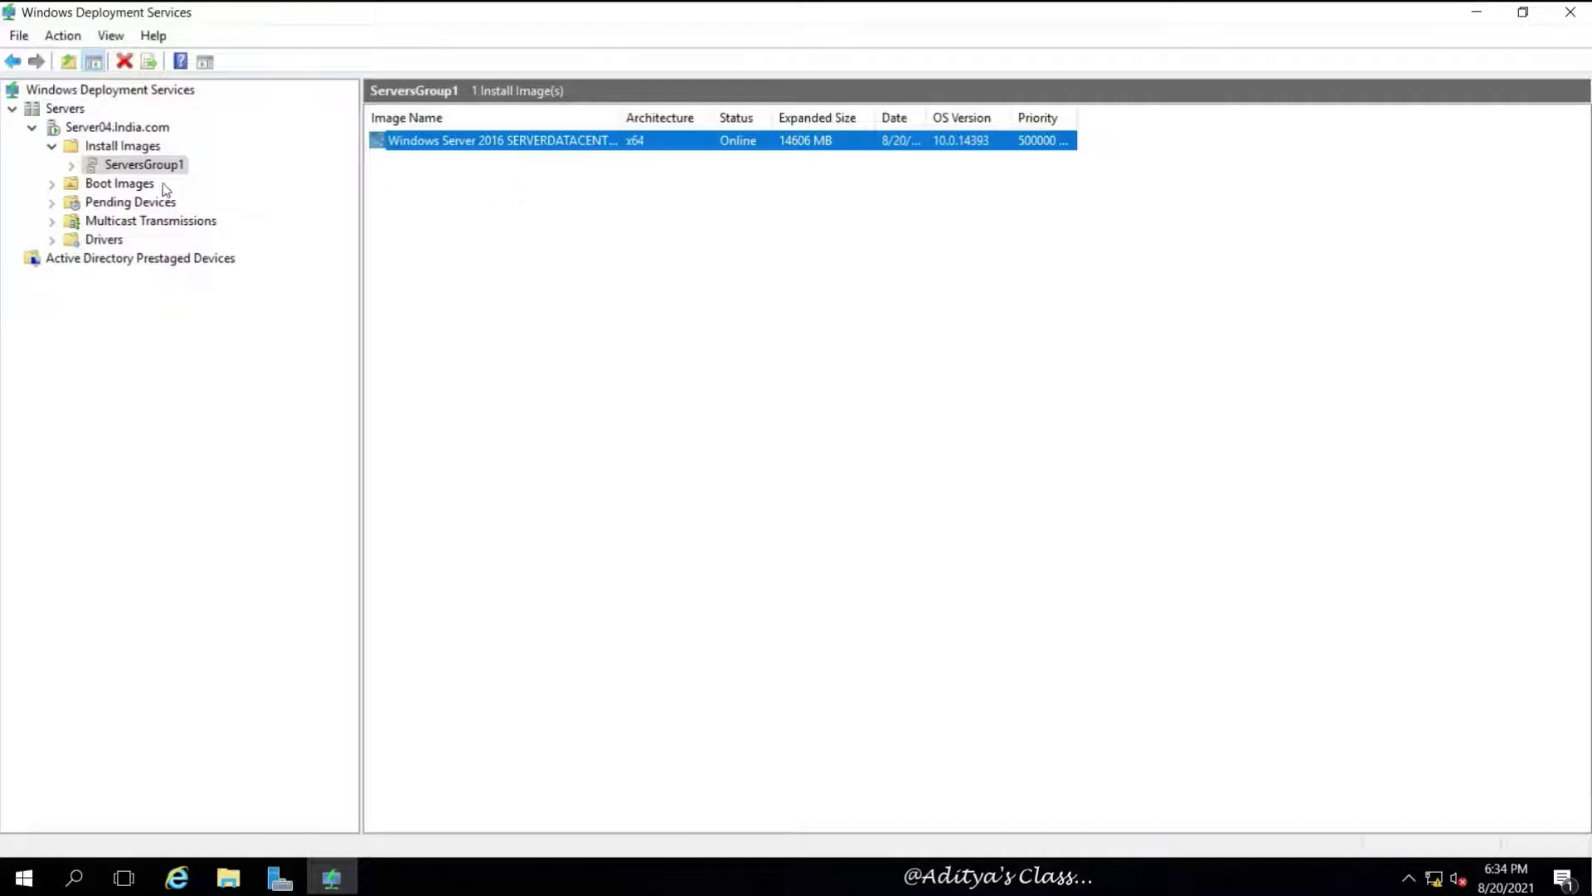
Start a new boot image using D:\sources\boot.wim from the DVD
{"action": "left_click", "coordinate": [92, 189]}
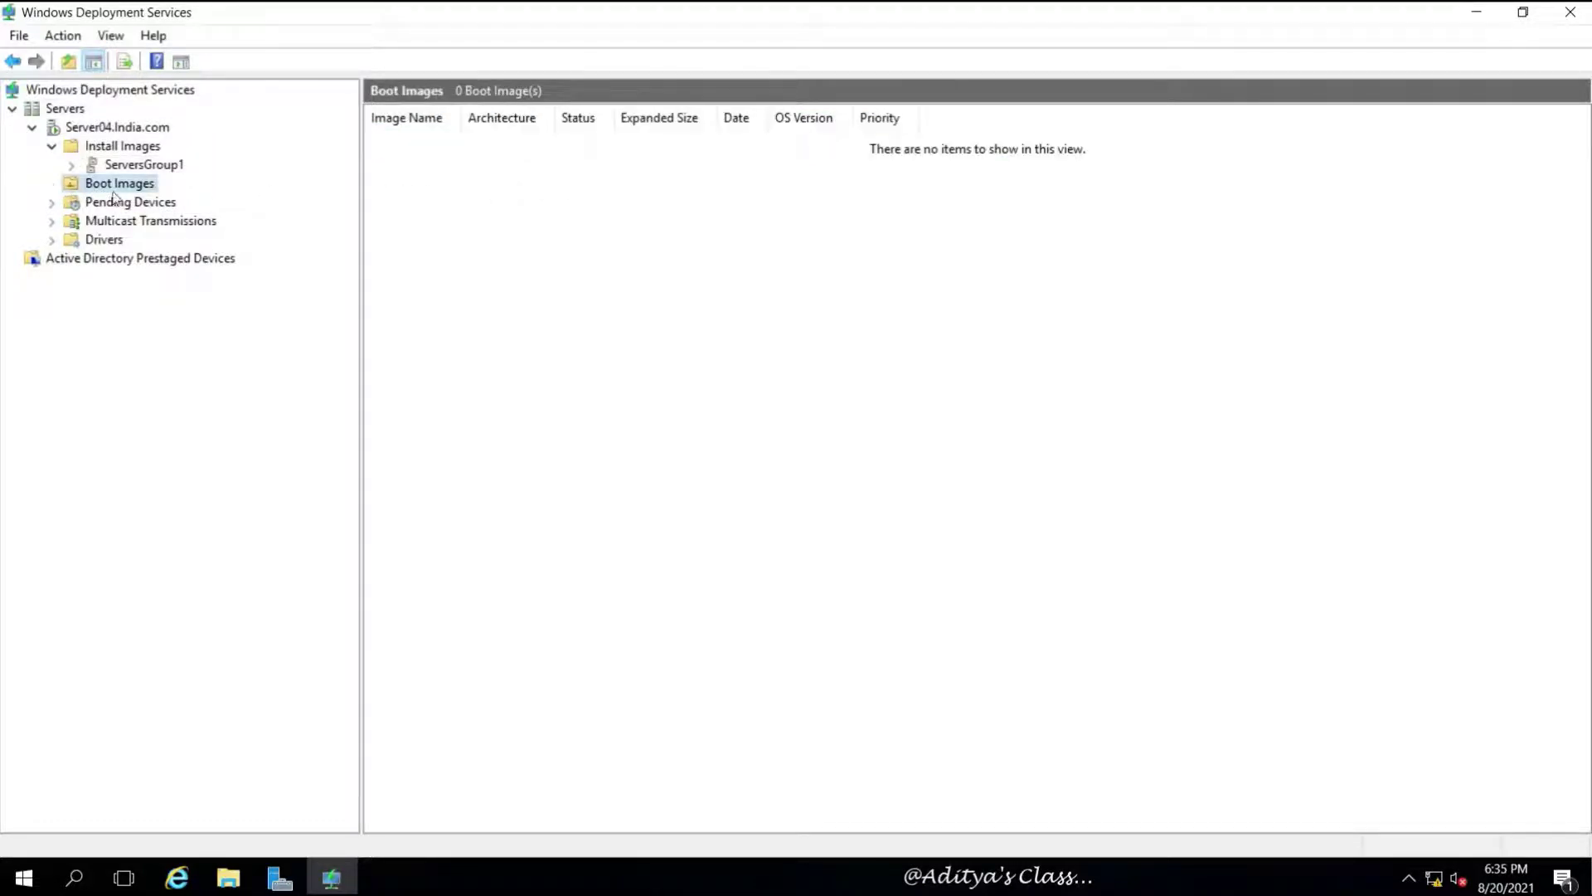
{"action": "right_click", "coordinate": [152, 184]}
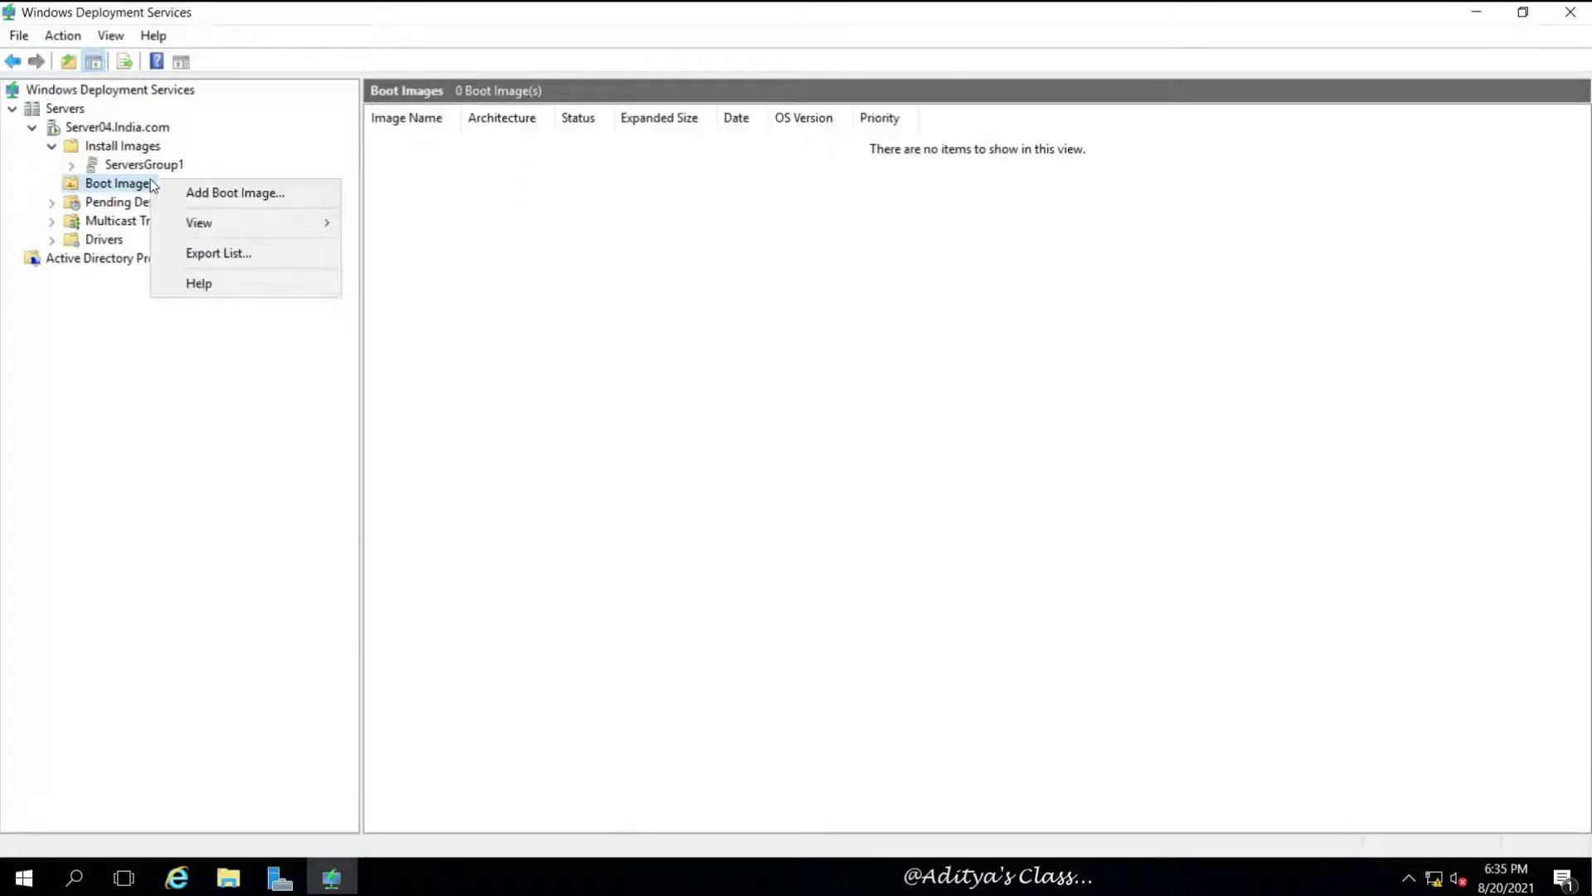
{"action": "left_click", "coordinate": [227, 192]}
{"action": "left_click", "coordinate": [963, 385]}
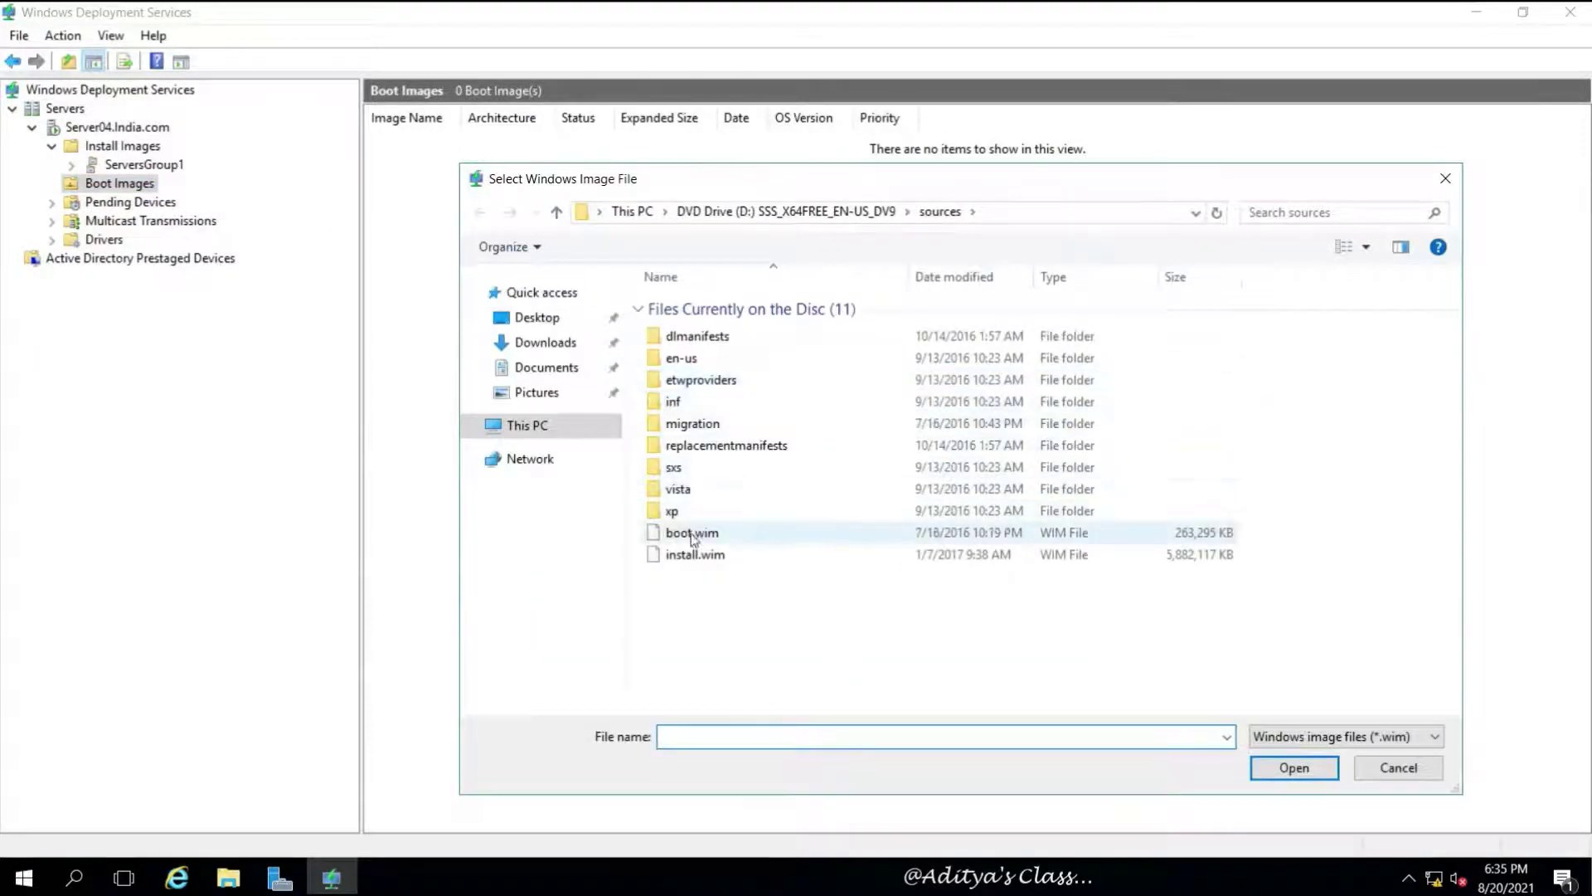
{"action": "left_click", "coordinate": [687, 537]}
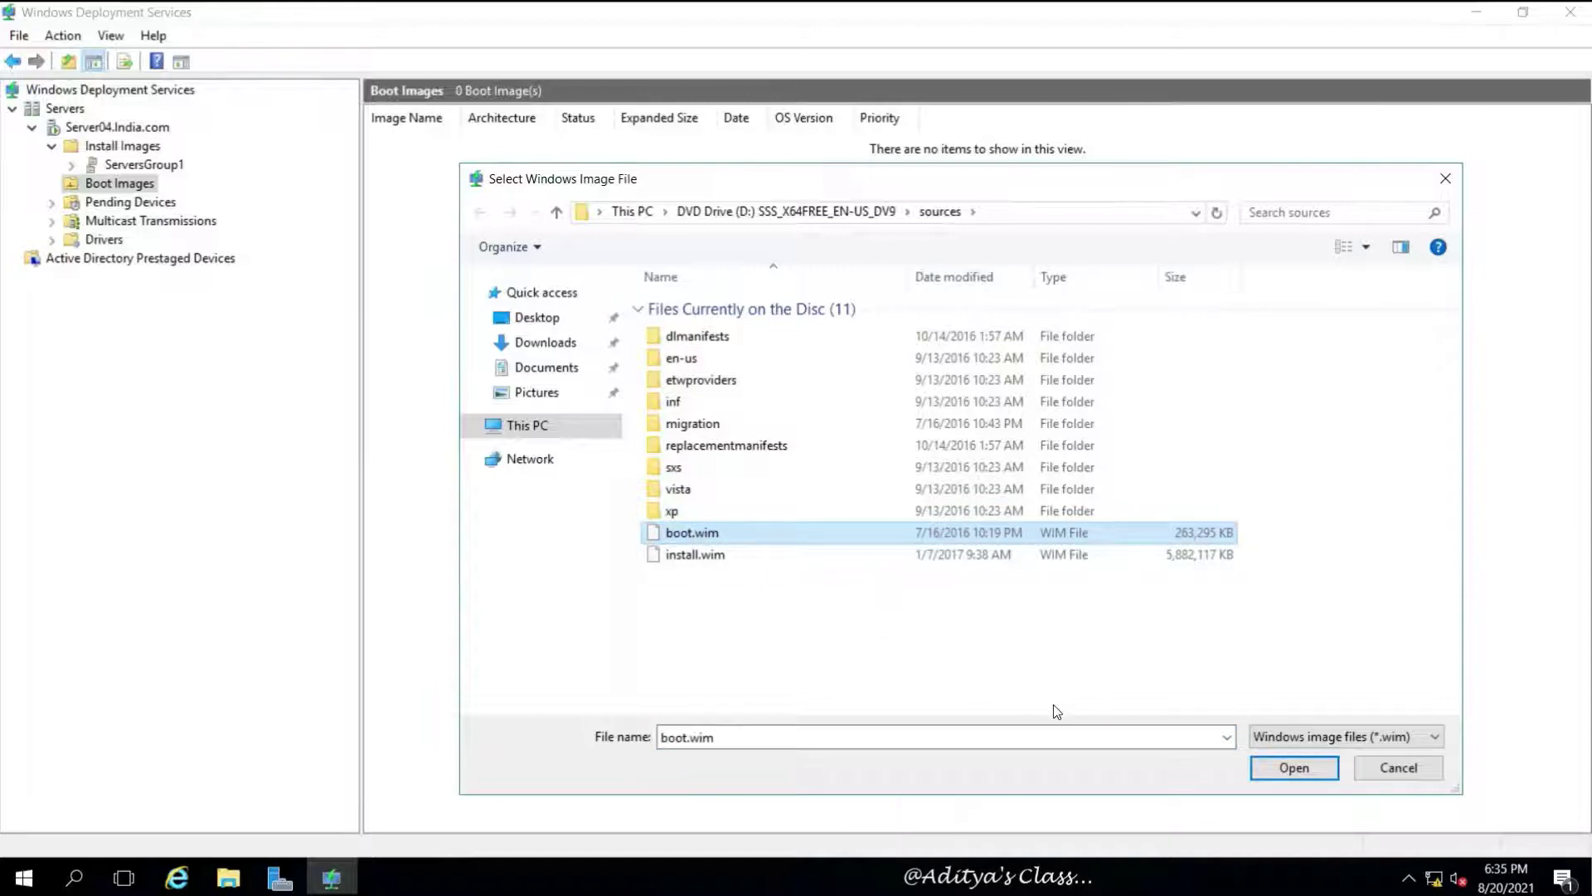
{"action": "left_click", "coordinate": [1309, 767]}
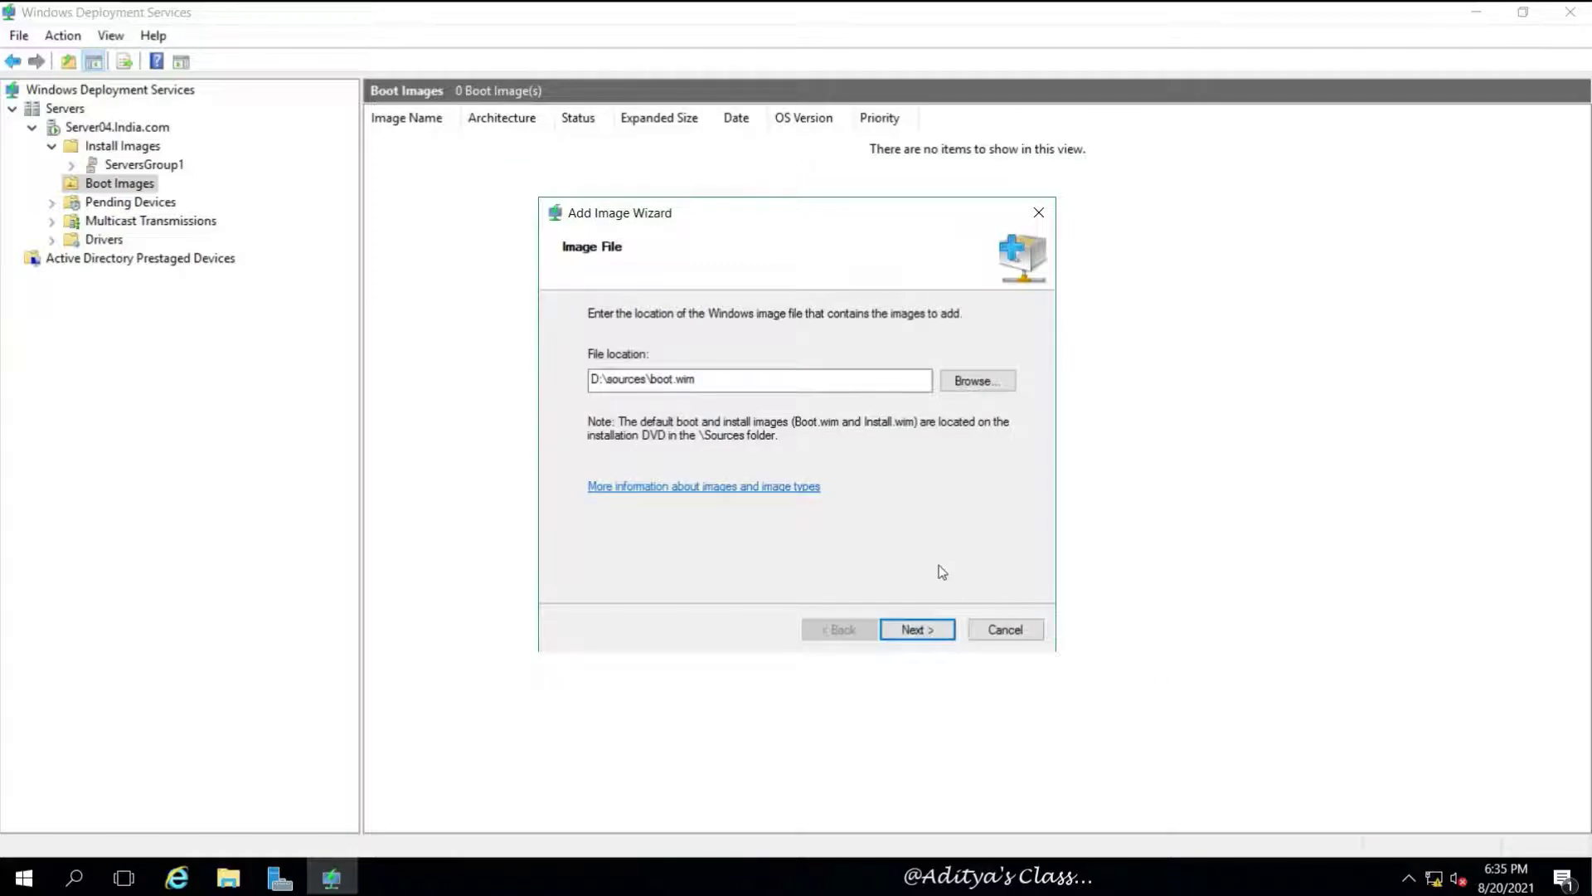
{"action": "left_click", "coordinate": [938, 630]}
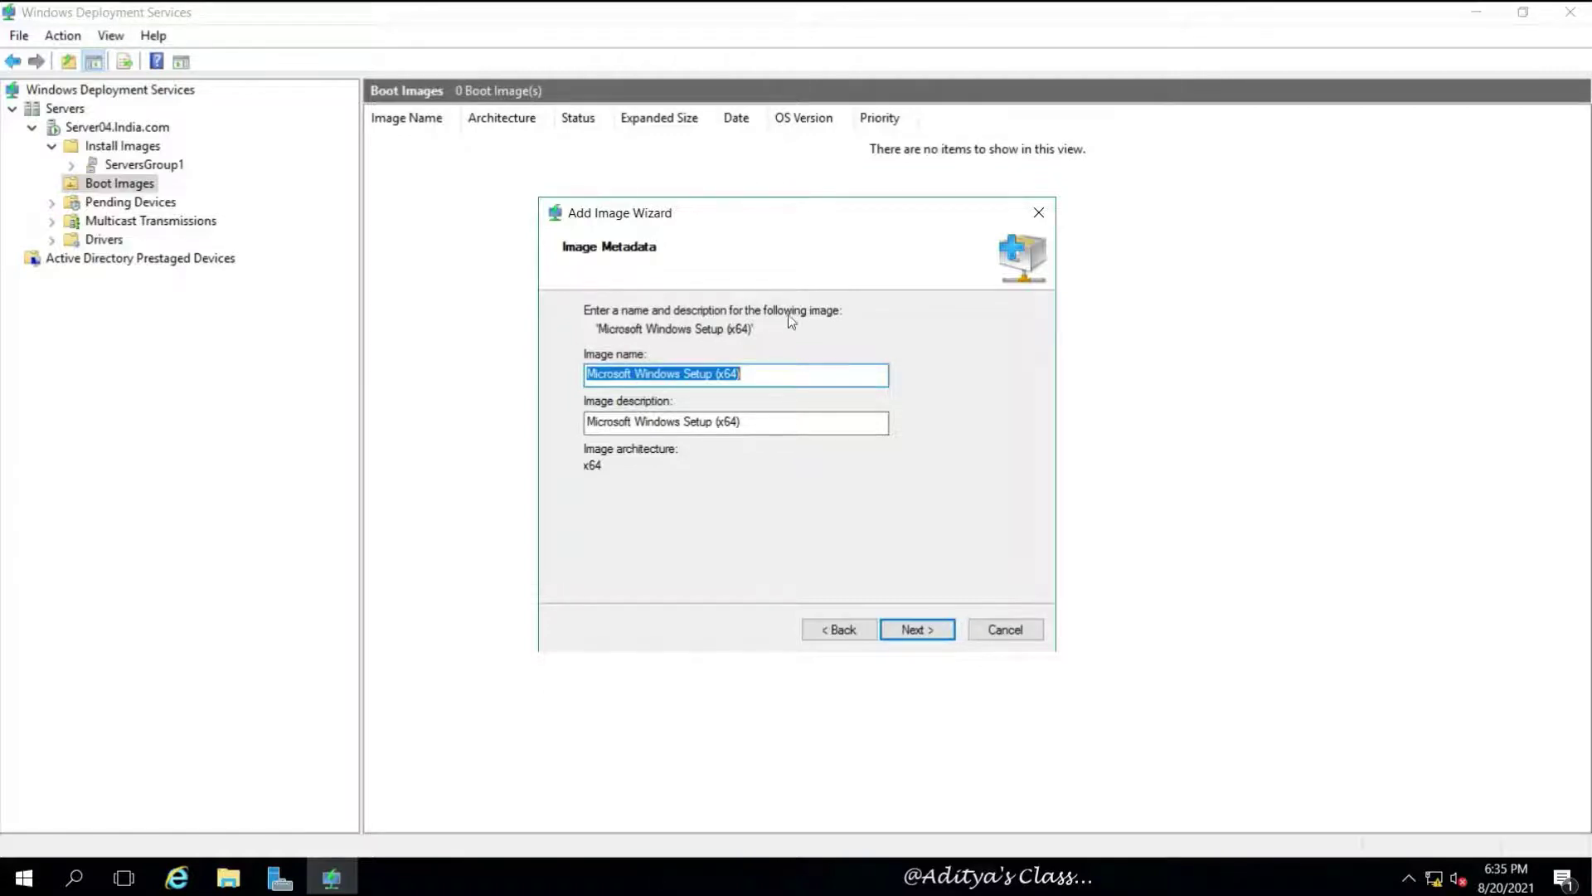
Insert 2016 into the boot image name and description: Microsoft Windows 2016 Setup (x64)
{"action": "left_click", "coordinate": [682, 375]}
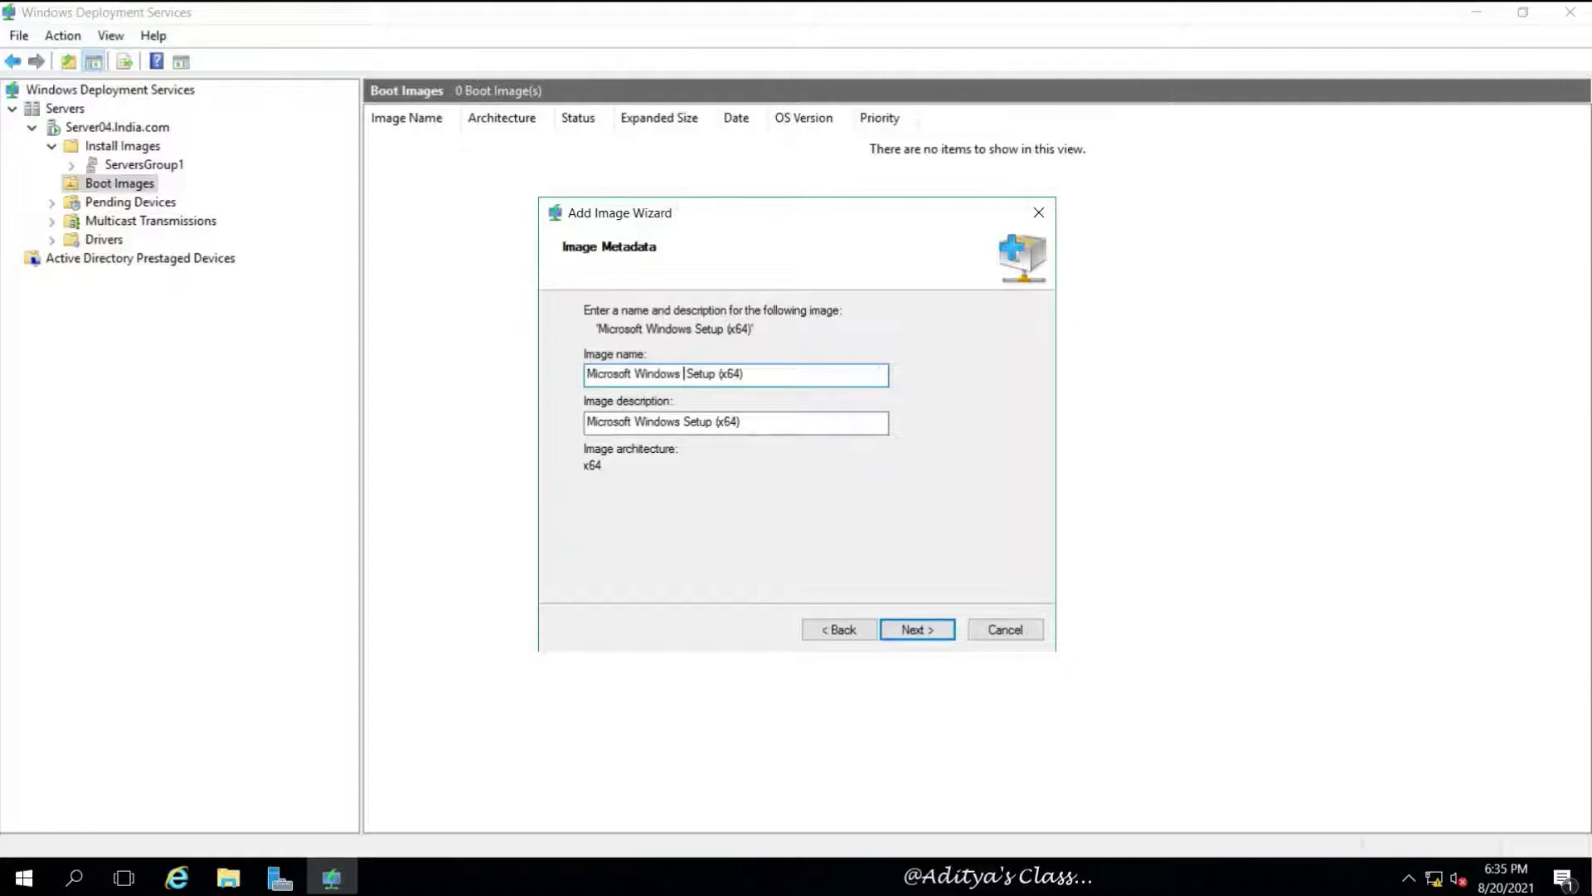
{"action": "type", "text": "2016"}
{"action": "key", "text": "BackSpace"}
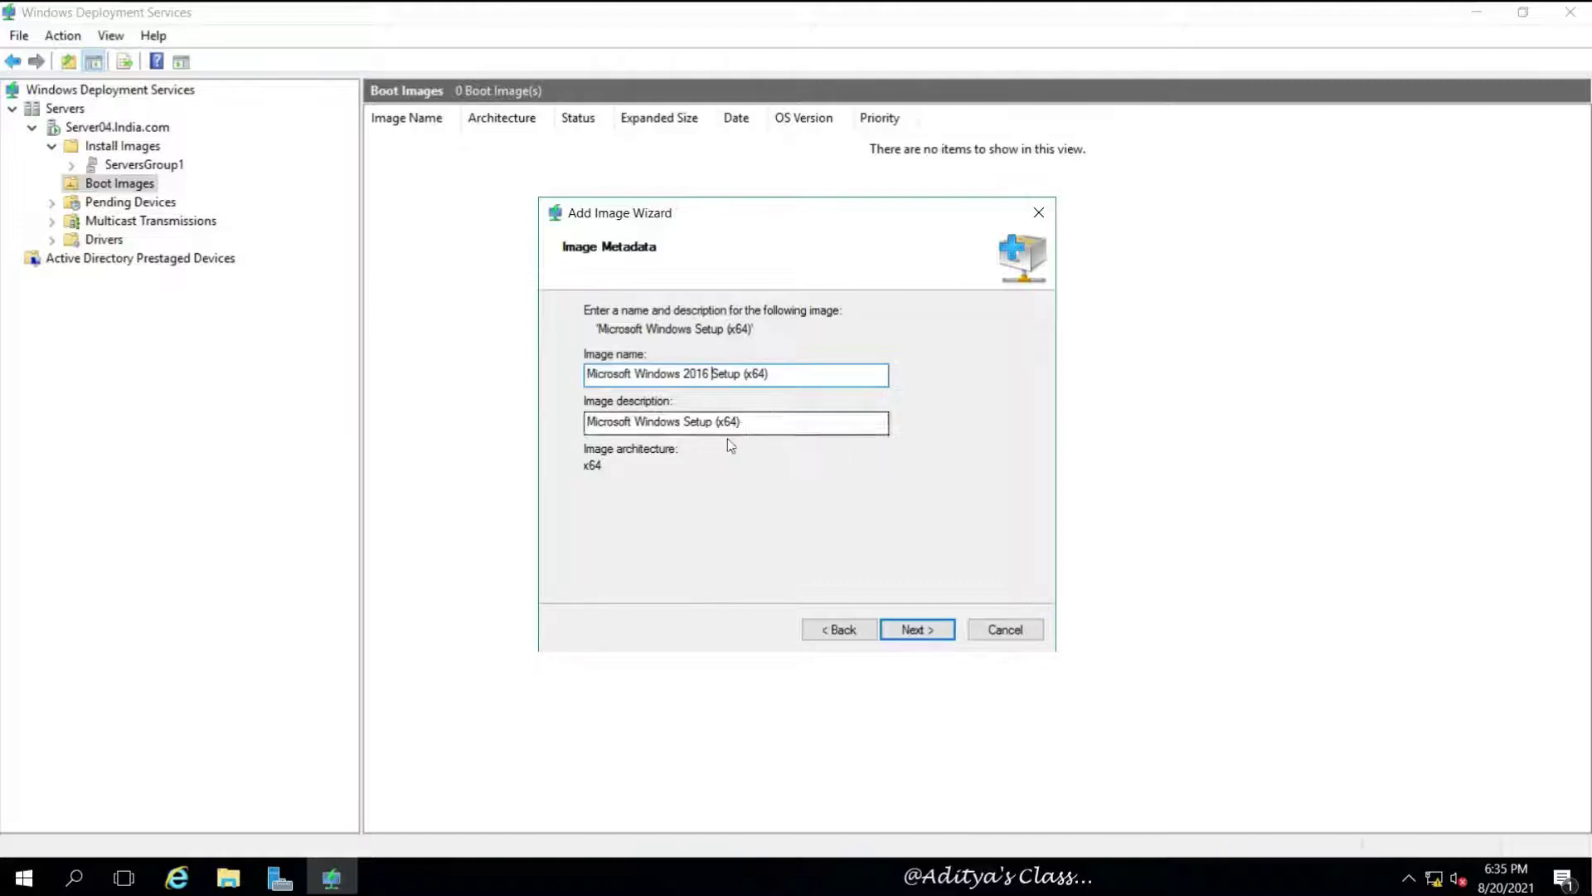
{"action": "left_click", "coordinate": [683, 422]}
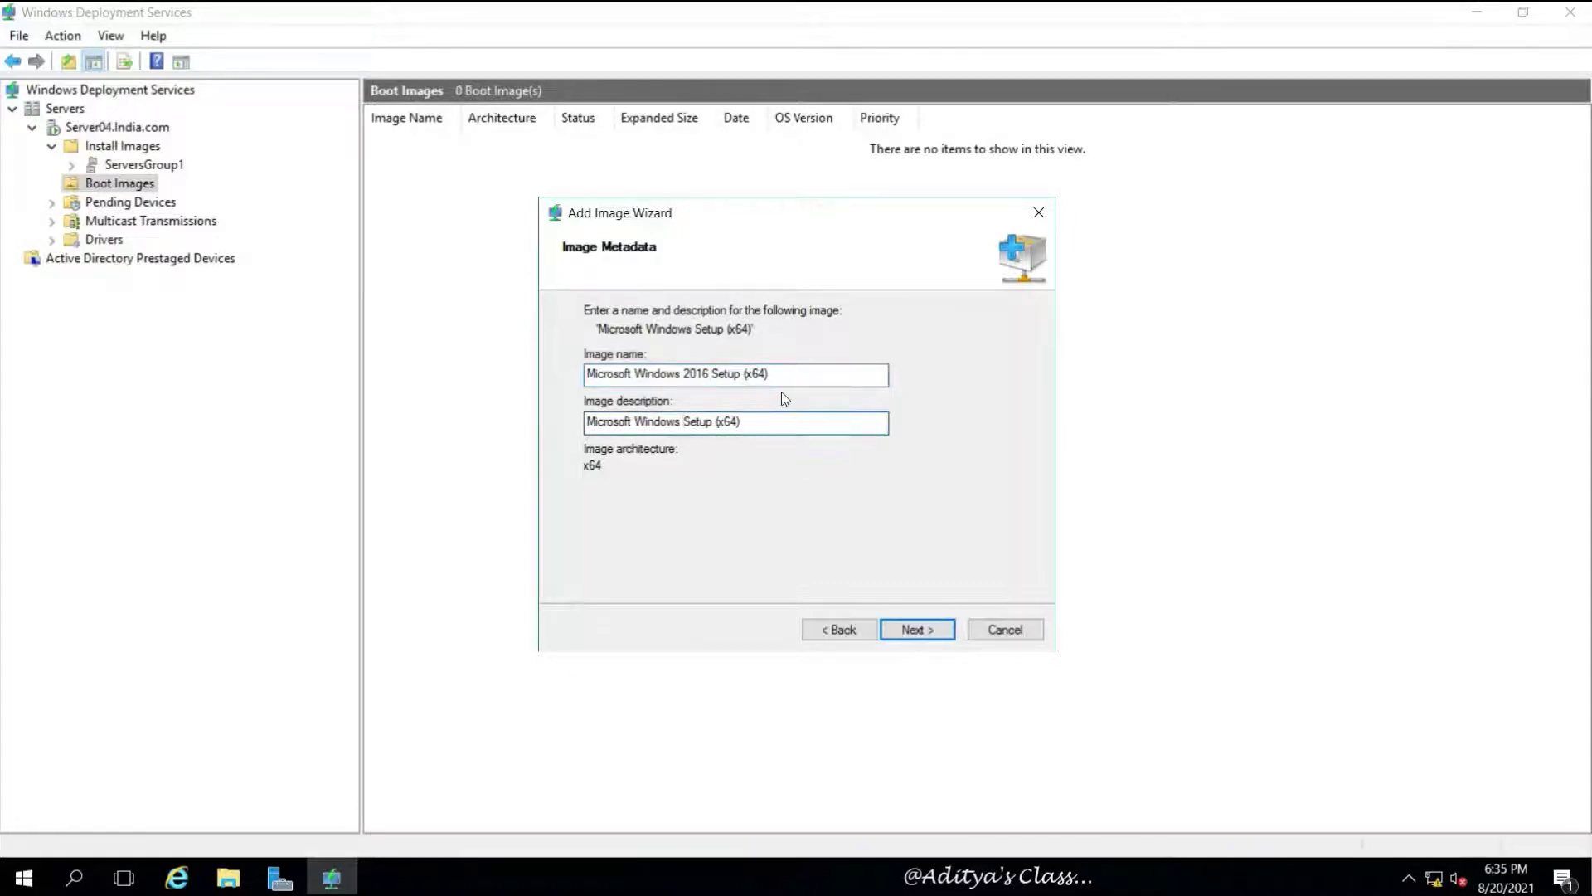
{"action": "type", "text": "2016"}
Add the boot image to the server, then widen the name column and select it
{"action": "left_click", "coordinate": [933, 635]}
{"action": "left_click", "coordinate": [929, 632]}
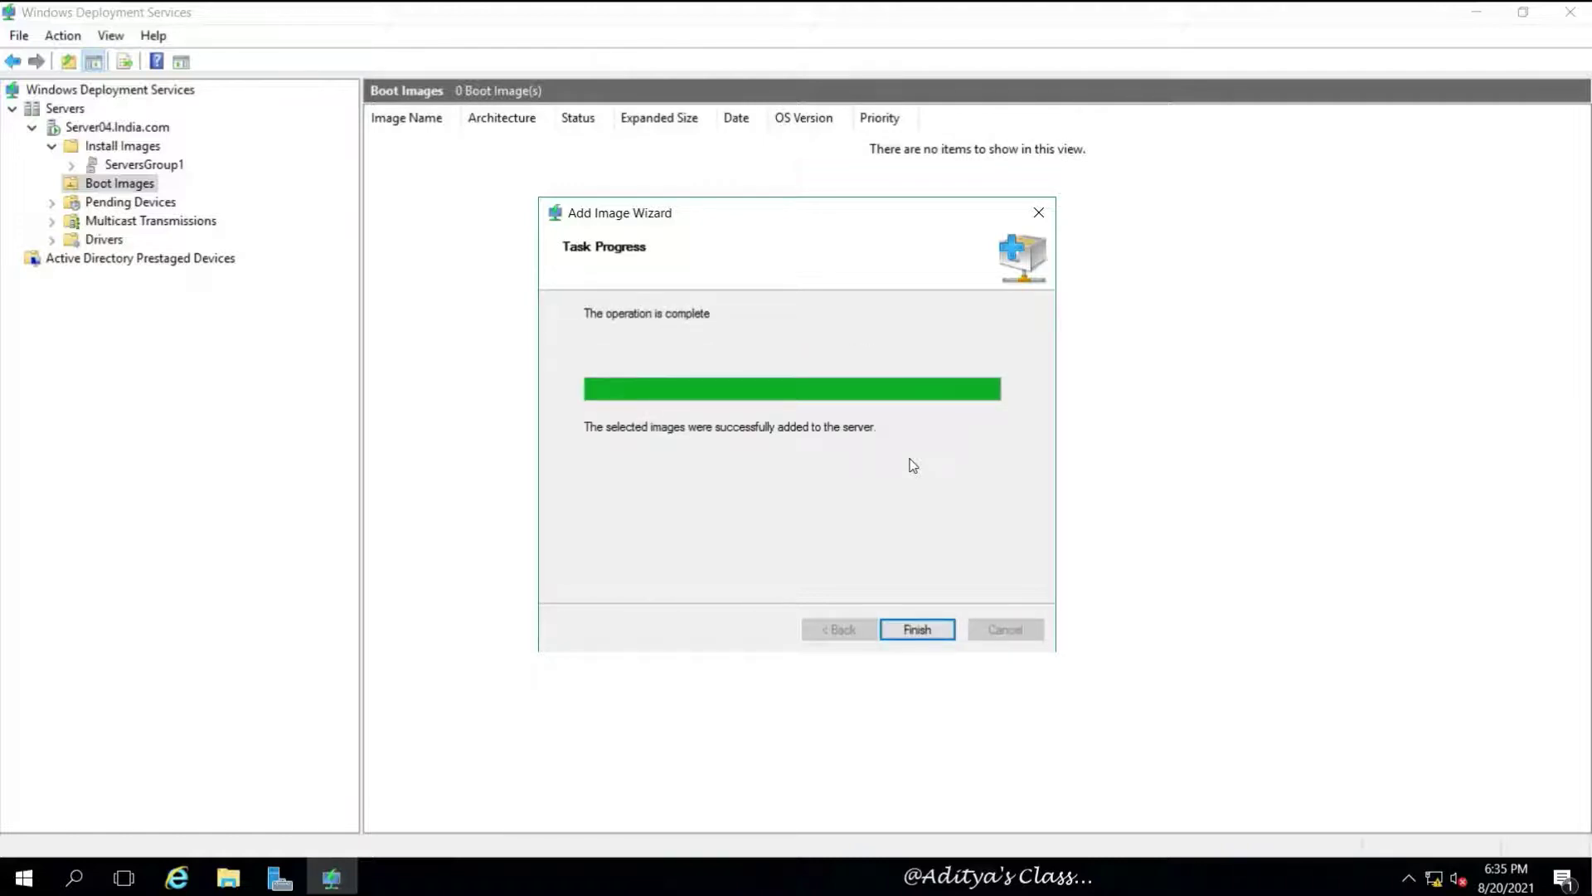
{"action": "left_click", "coordinate": [915, 632]}
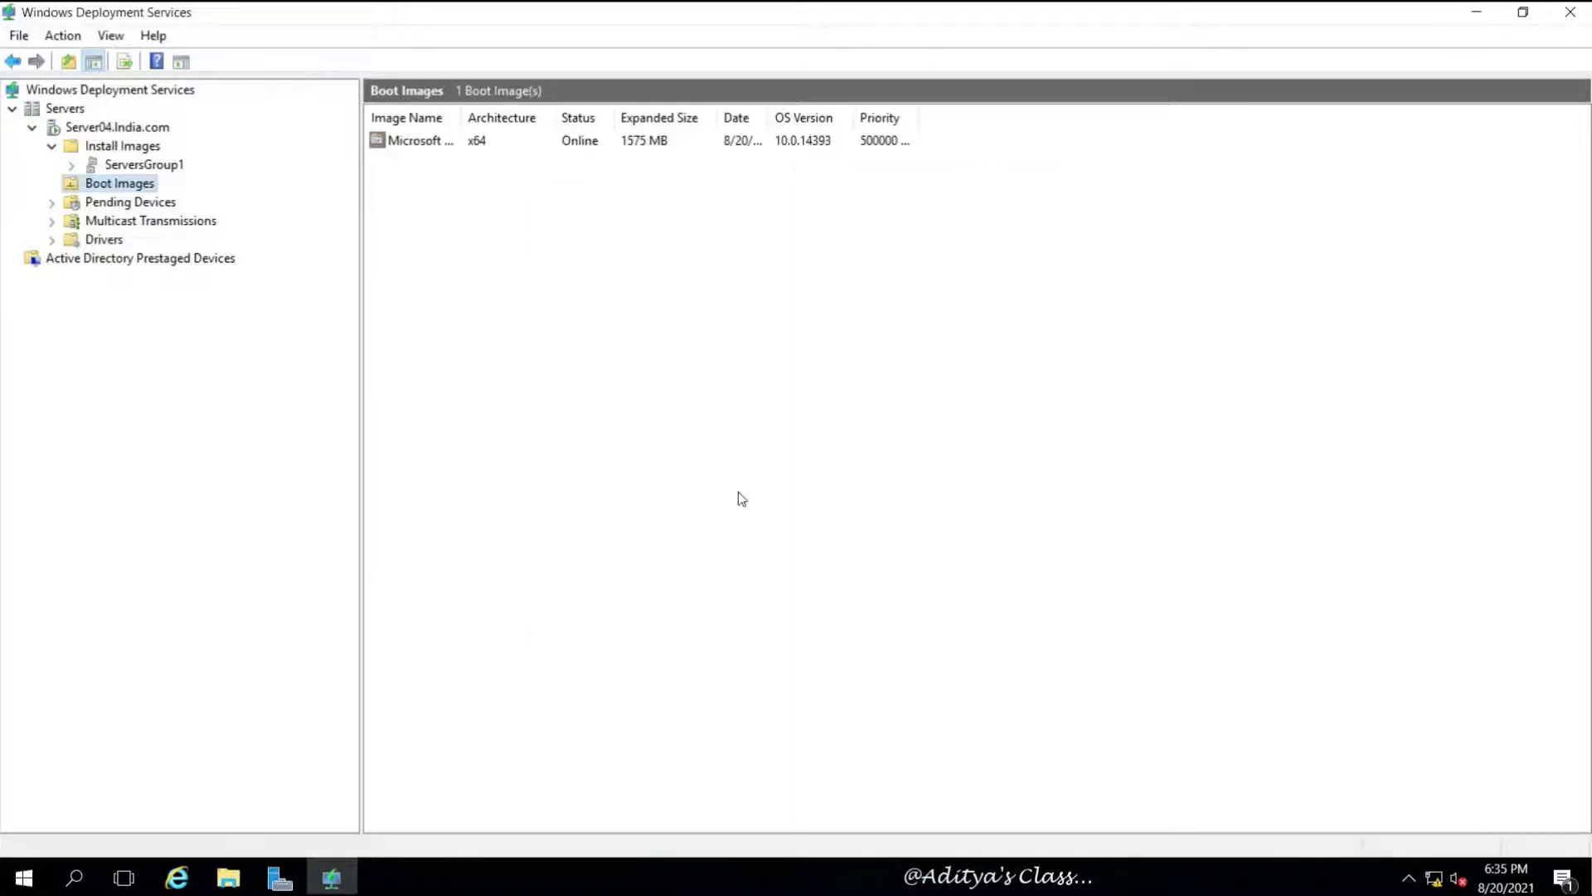
{"action": "left_click_drag", "start_coordinate": [461, 118], "coordinate": [529, 117]}
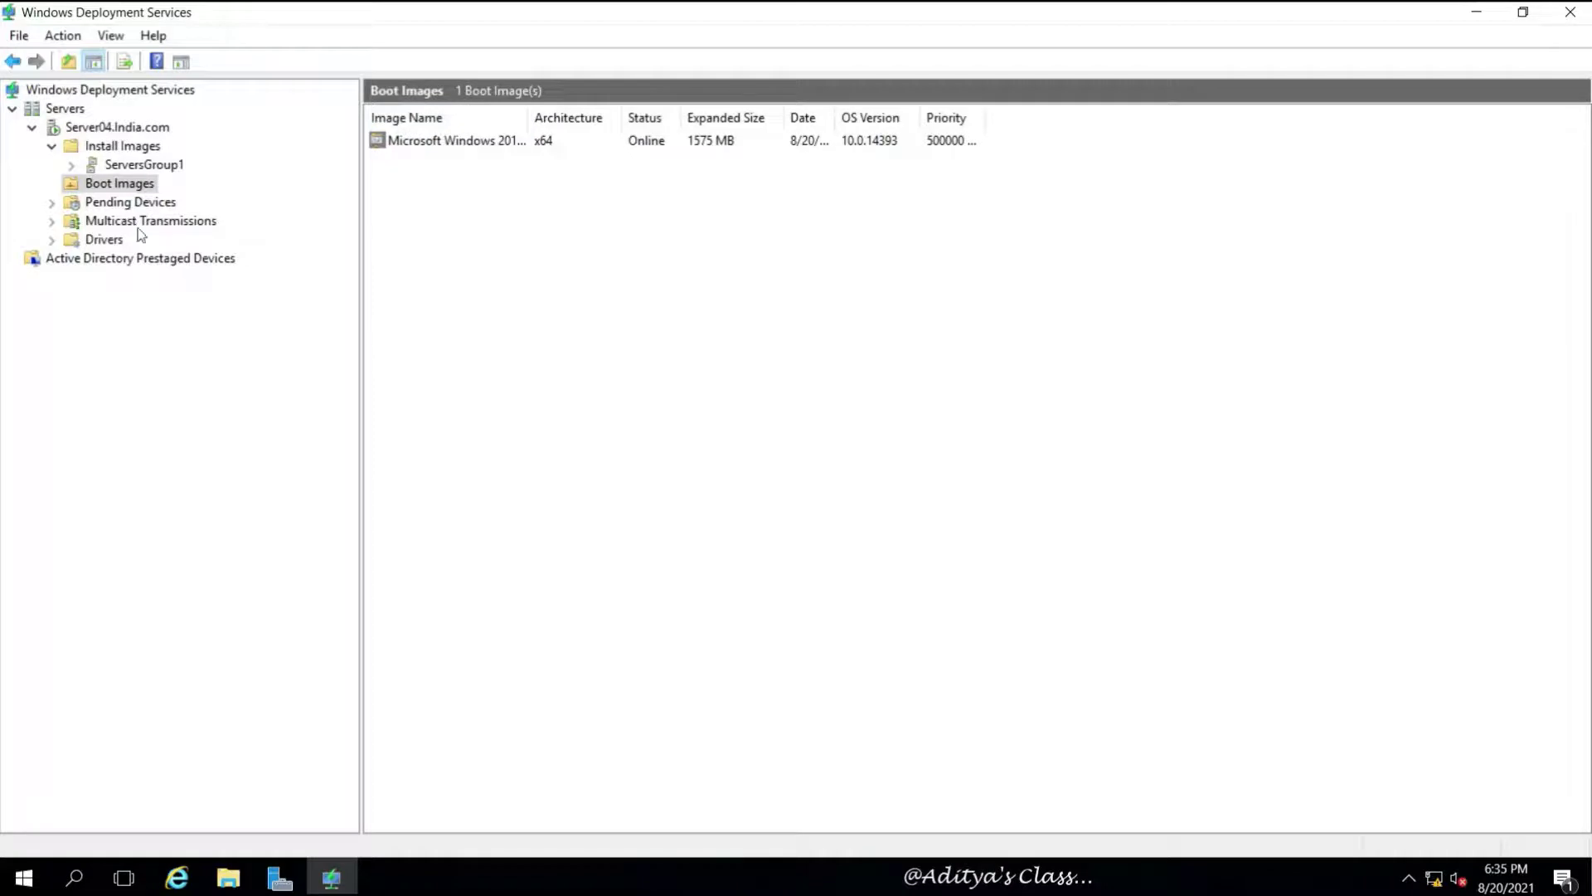
{"action": "left_click", "coordinate": [486, 145]}
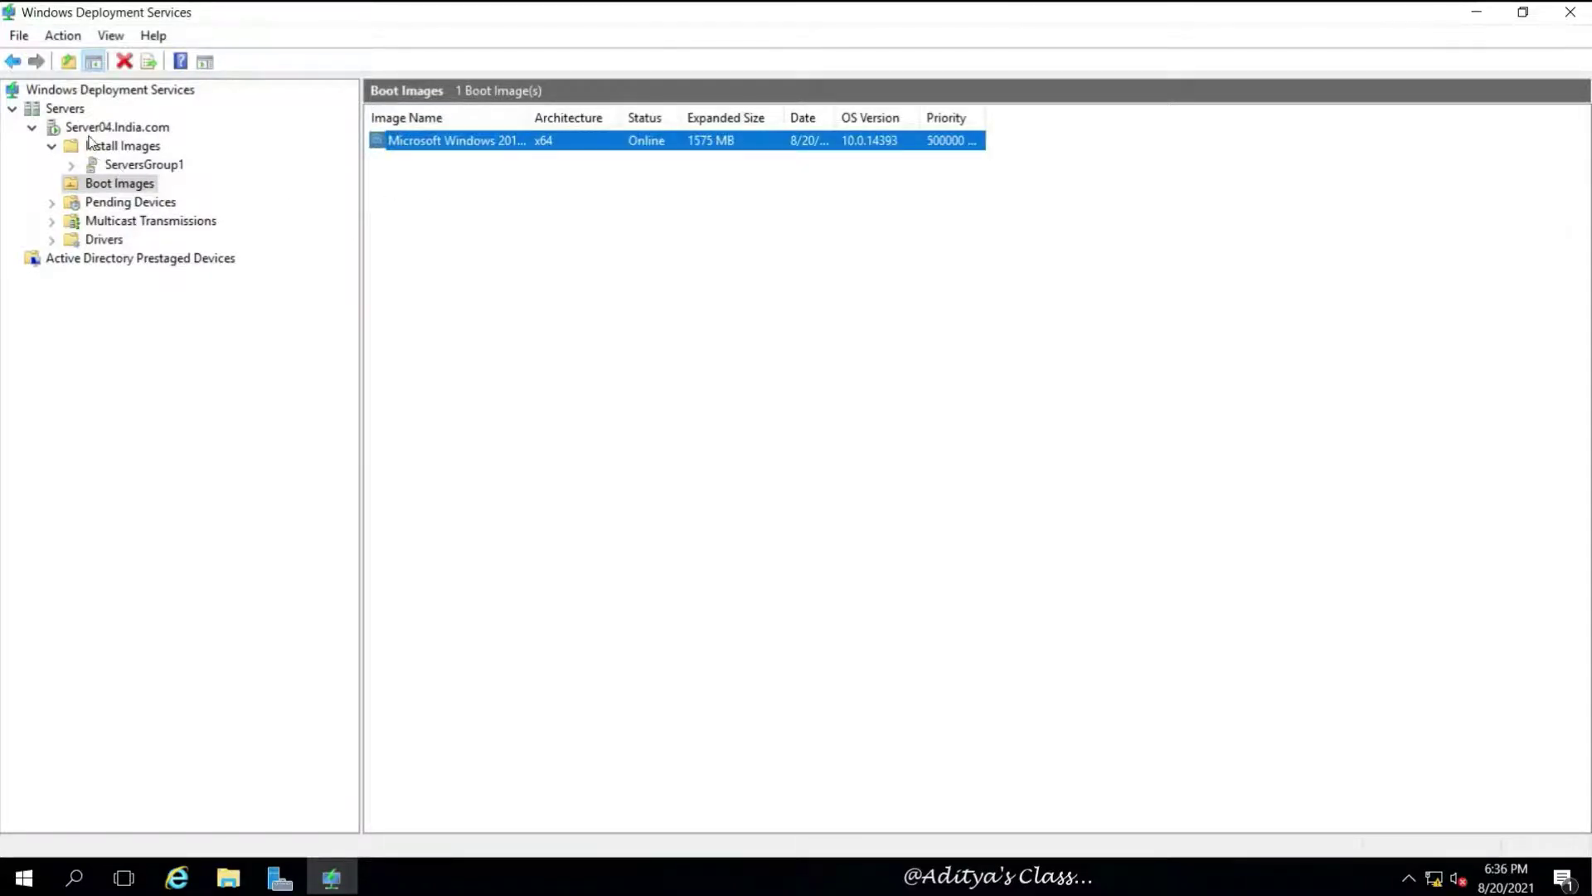
Open Server04.India.com's Properties and highlight the remote installation folder path
{"action": "left_click", "coordinate": [137, 130]}
{"action": "right_click", "coordinate": [129, 130]}
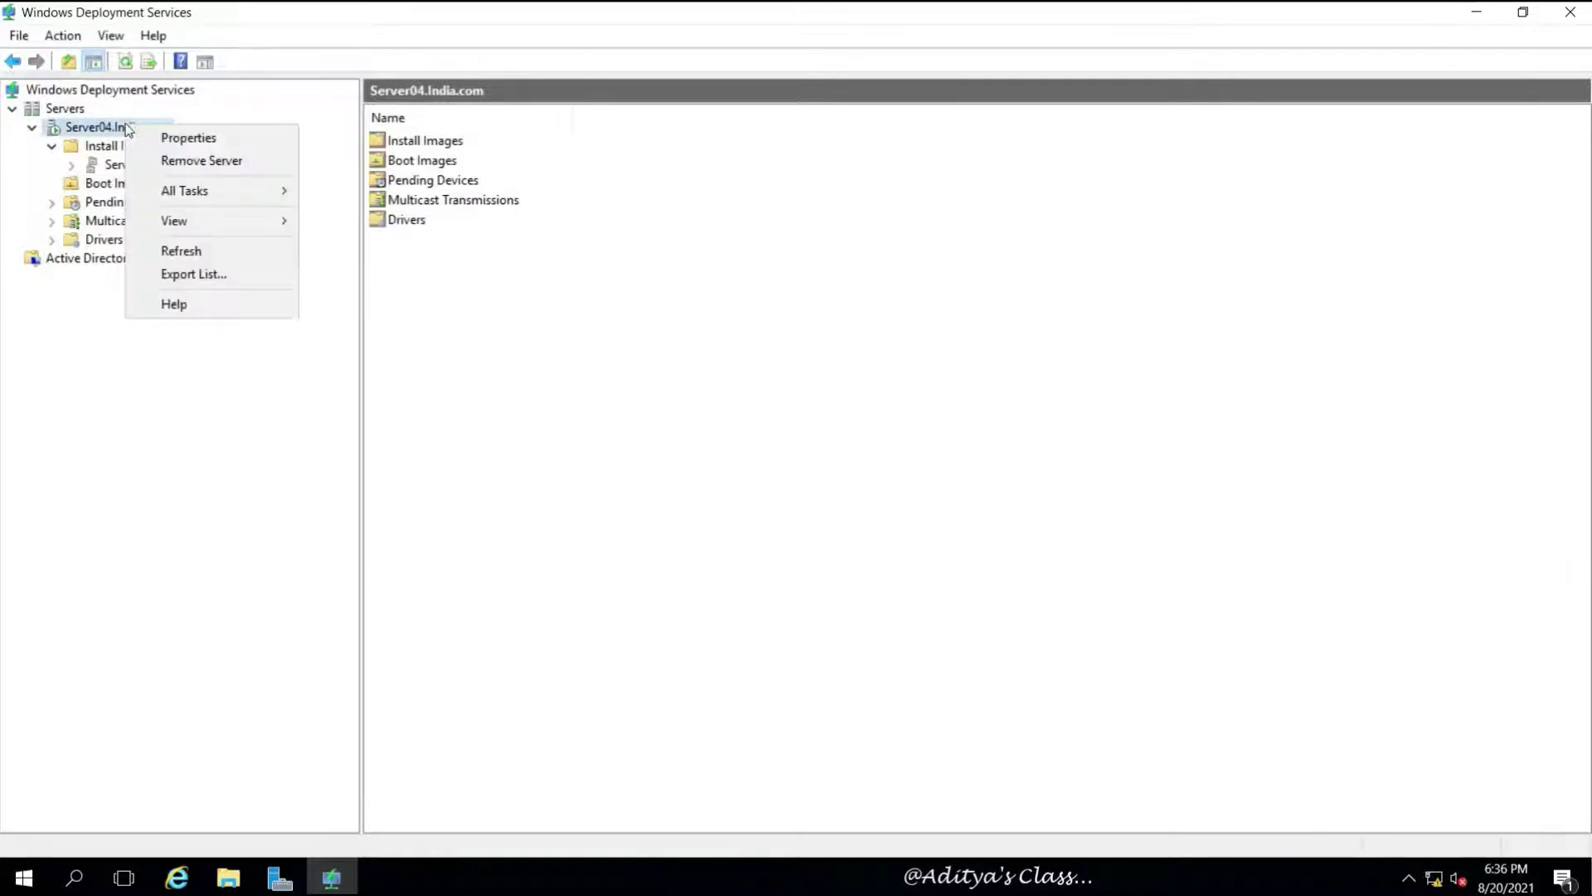
{"action": "left_click", "coordinate": [191, 139]}
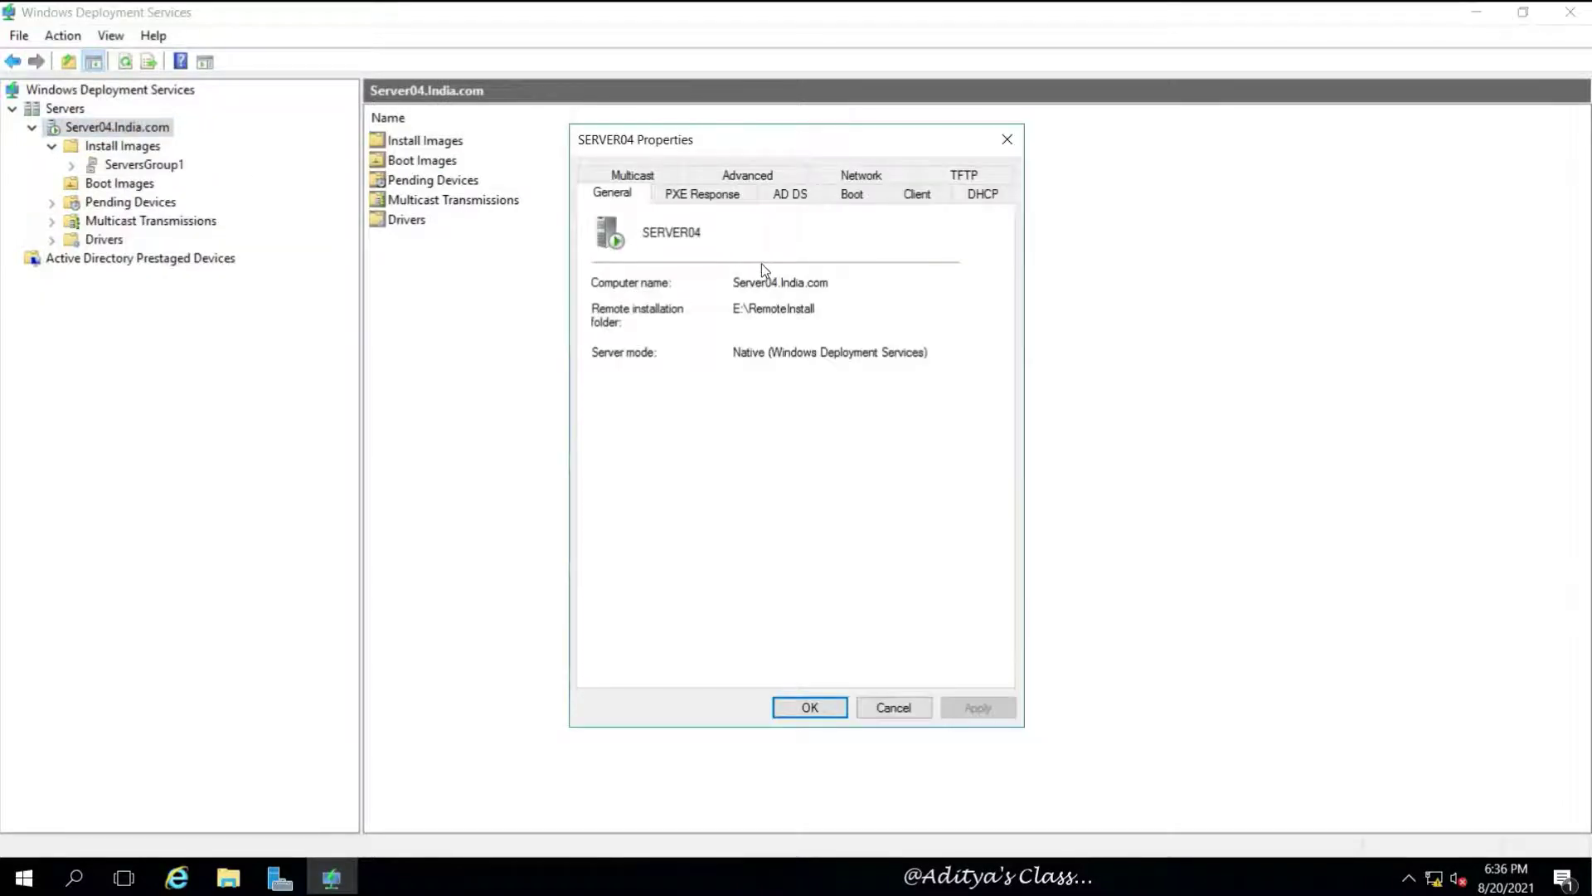
{"action": "left_click_drag", "start_coordinate": [735, 305], "coordinate": [823, 306]}
Review the PXE Response, AD DS, Boot, Client, DHCP and Multicast settings tabs
{"action": "left_click", "coordinate": [696, 194]}
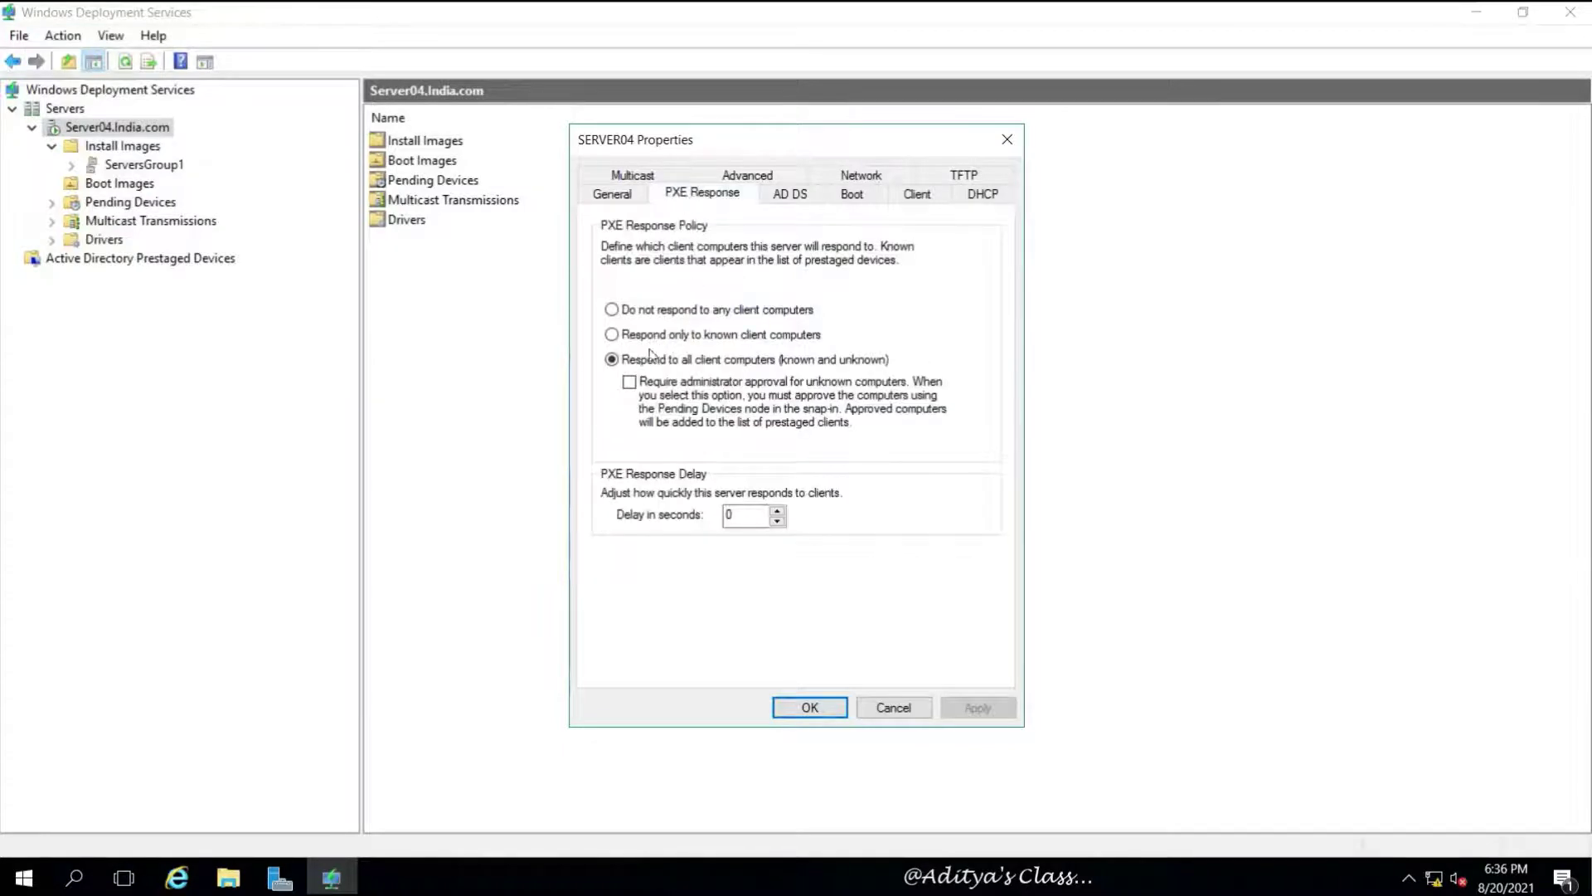
{"action": "left_click", "coordinate": [784, 187]}
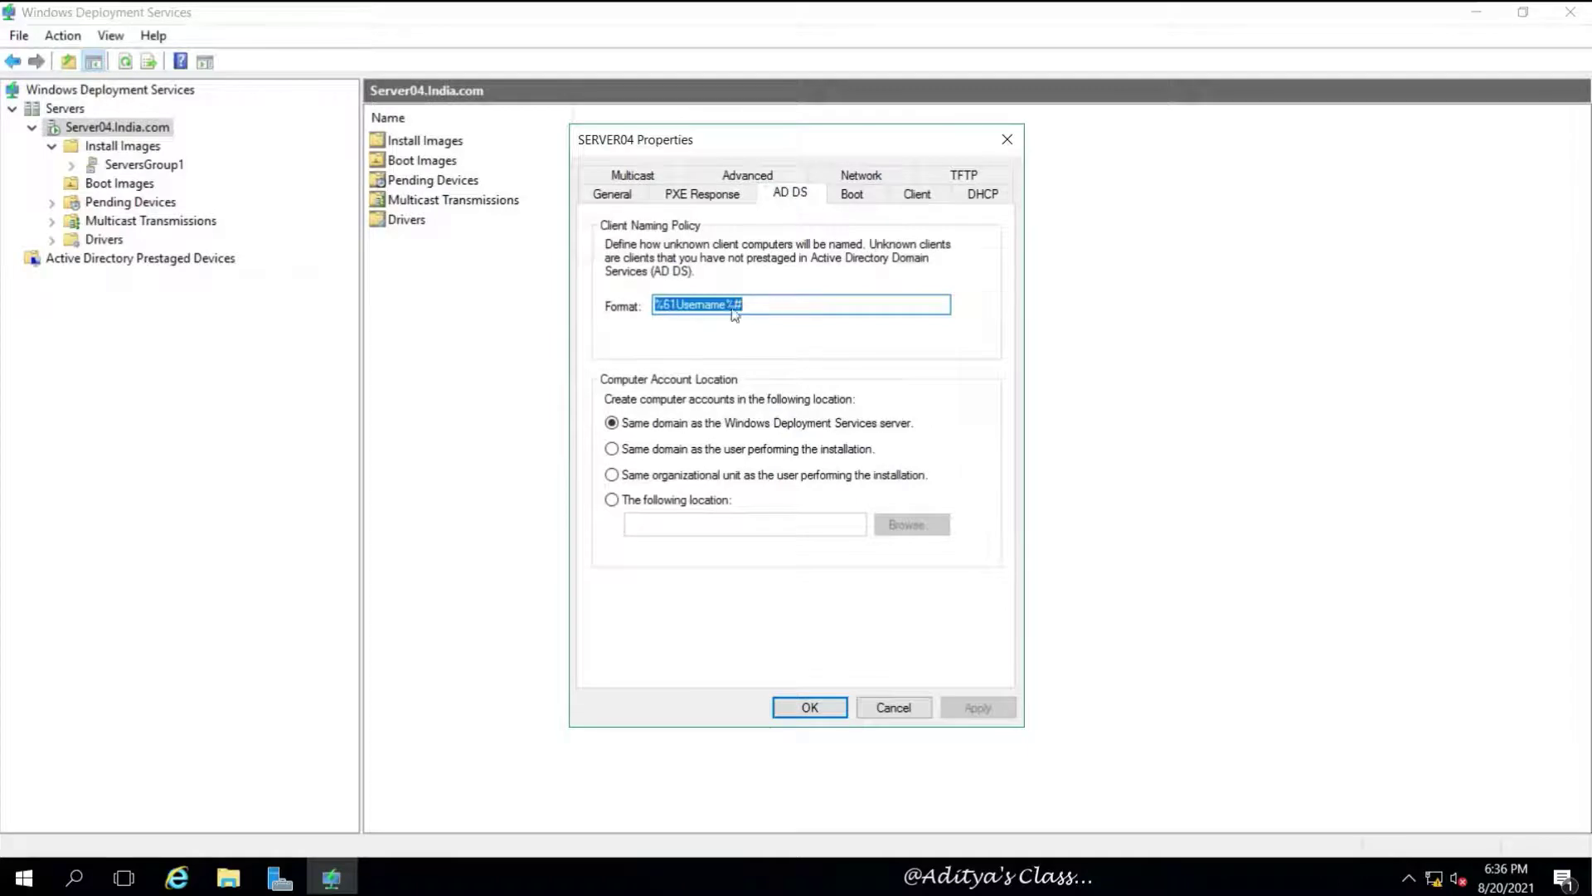
{"action": "left_click", "coordinate": [776, 304]}
{"action": "left_click", "coordinate": [851, 194]}
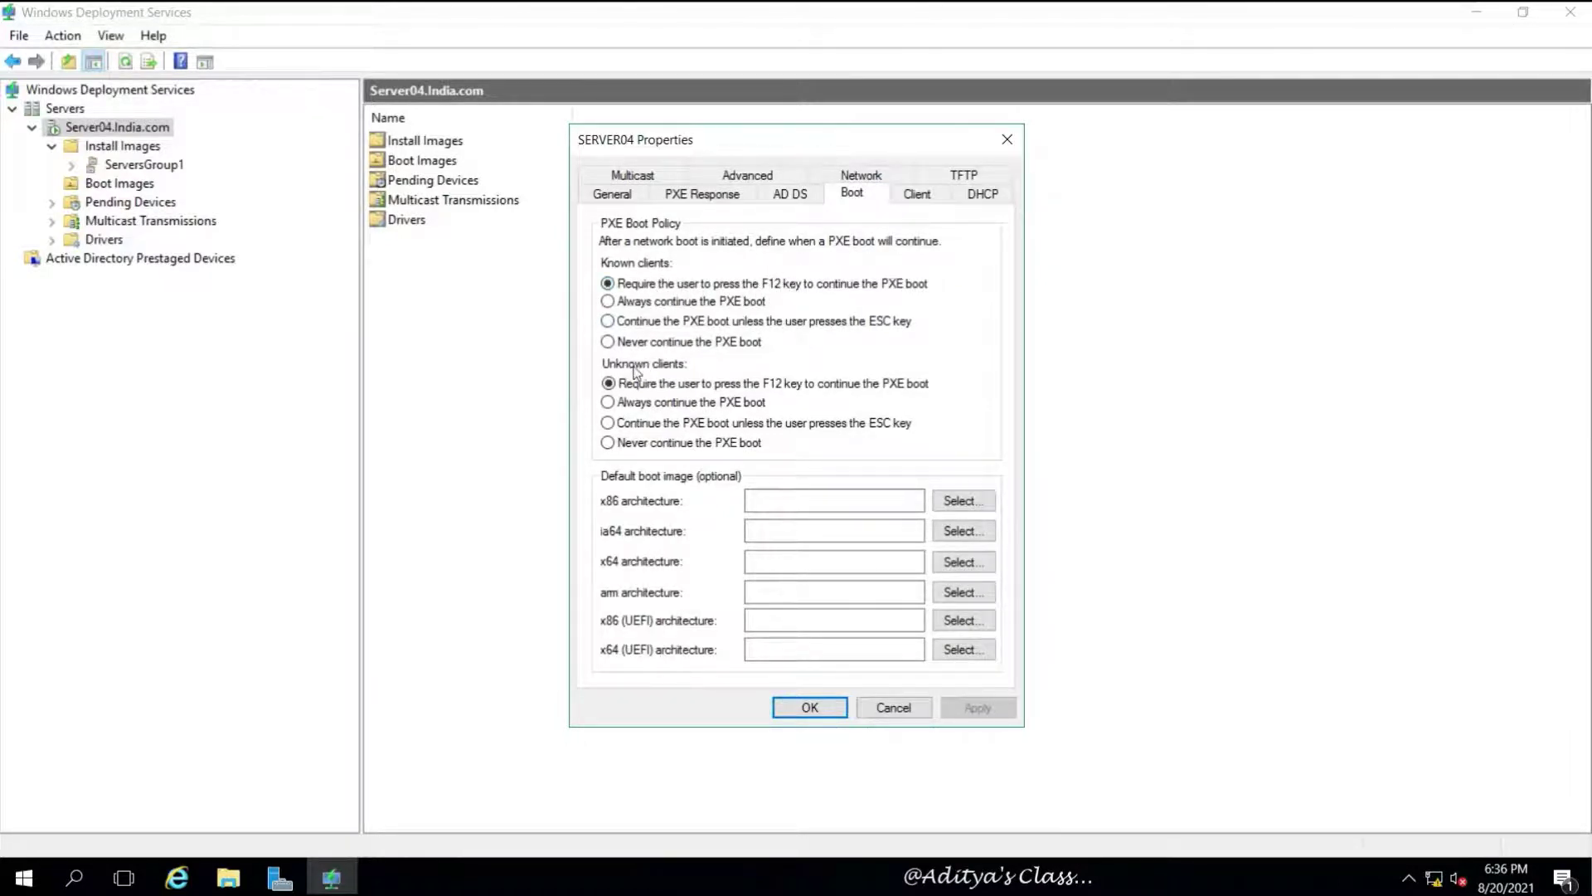
{"action": "left_click", "coordinate": [916, 194]}
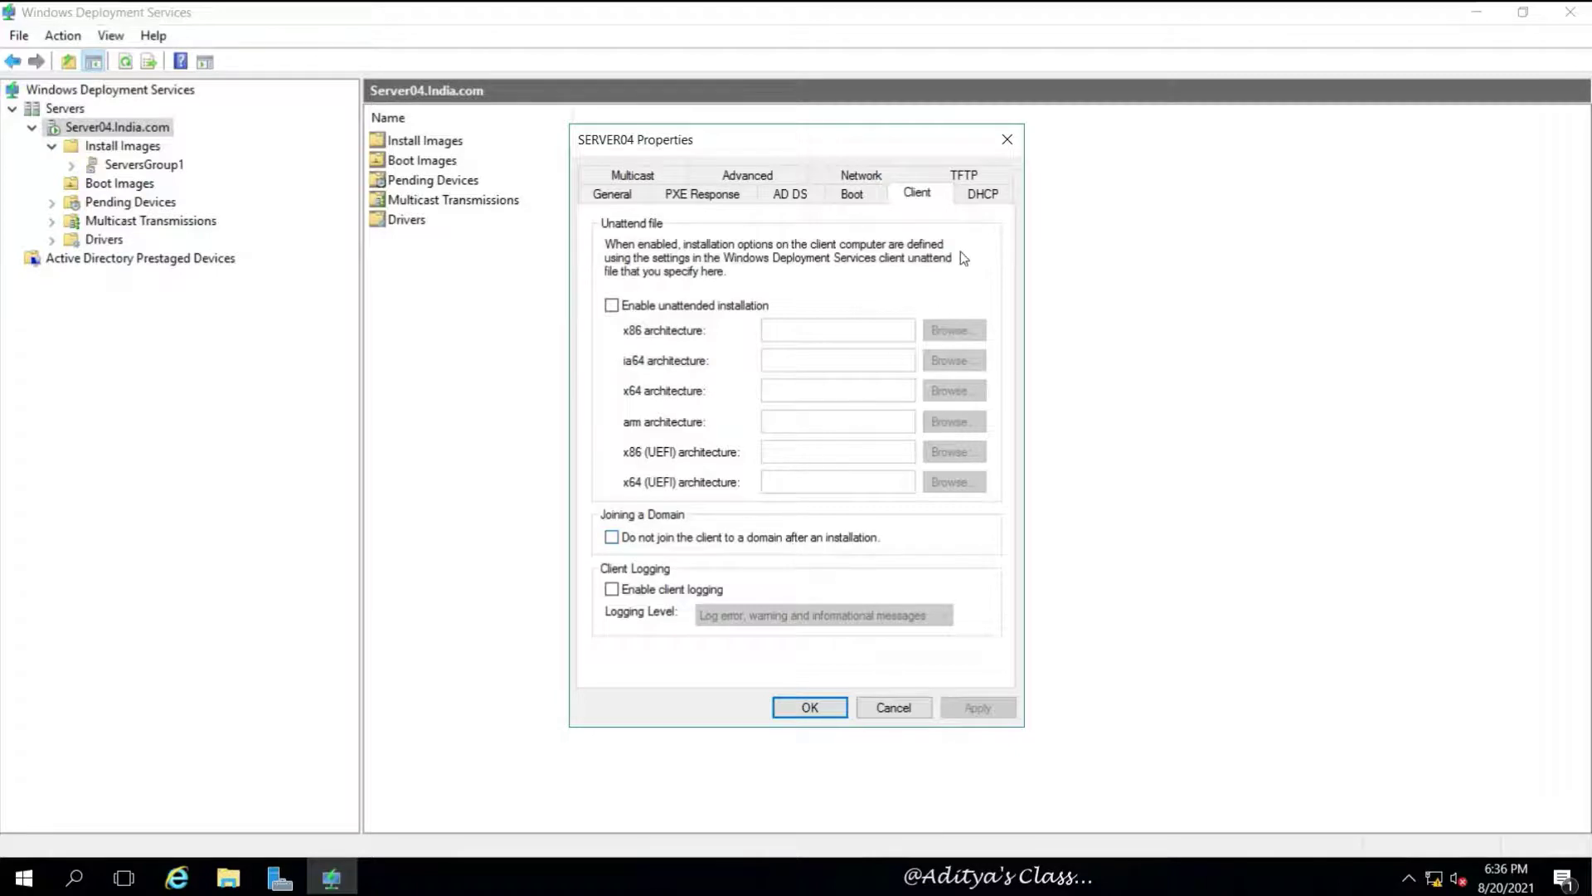
{"action": "left_click", "coordinate": [984, 197]}
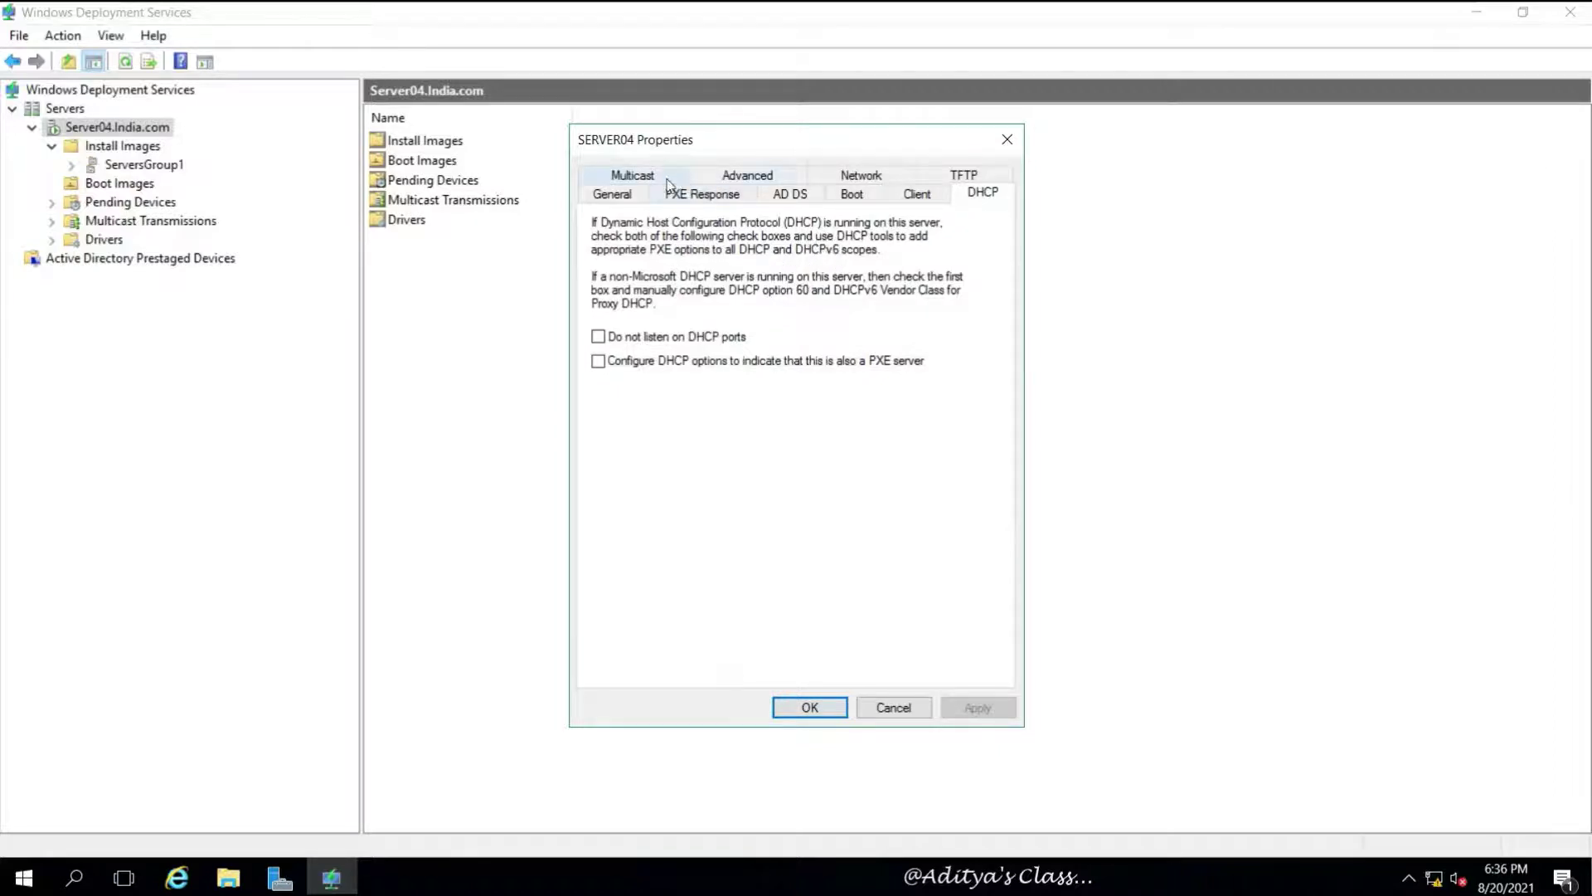
{"action": "left_click", "coordinate": [633, 176]}
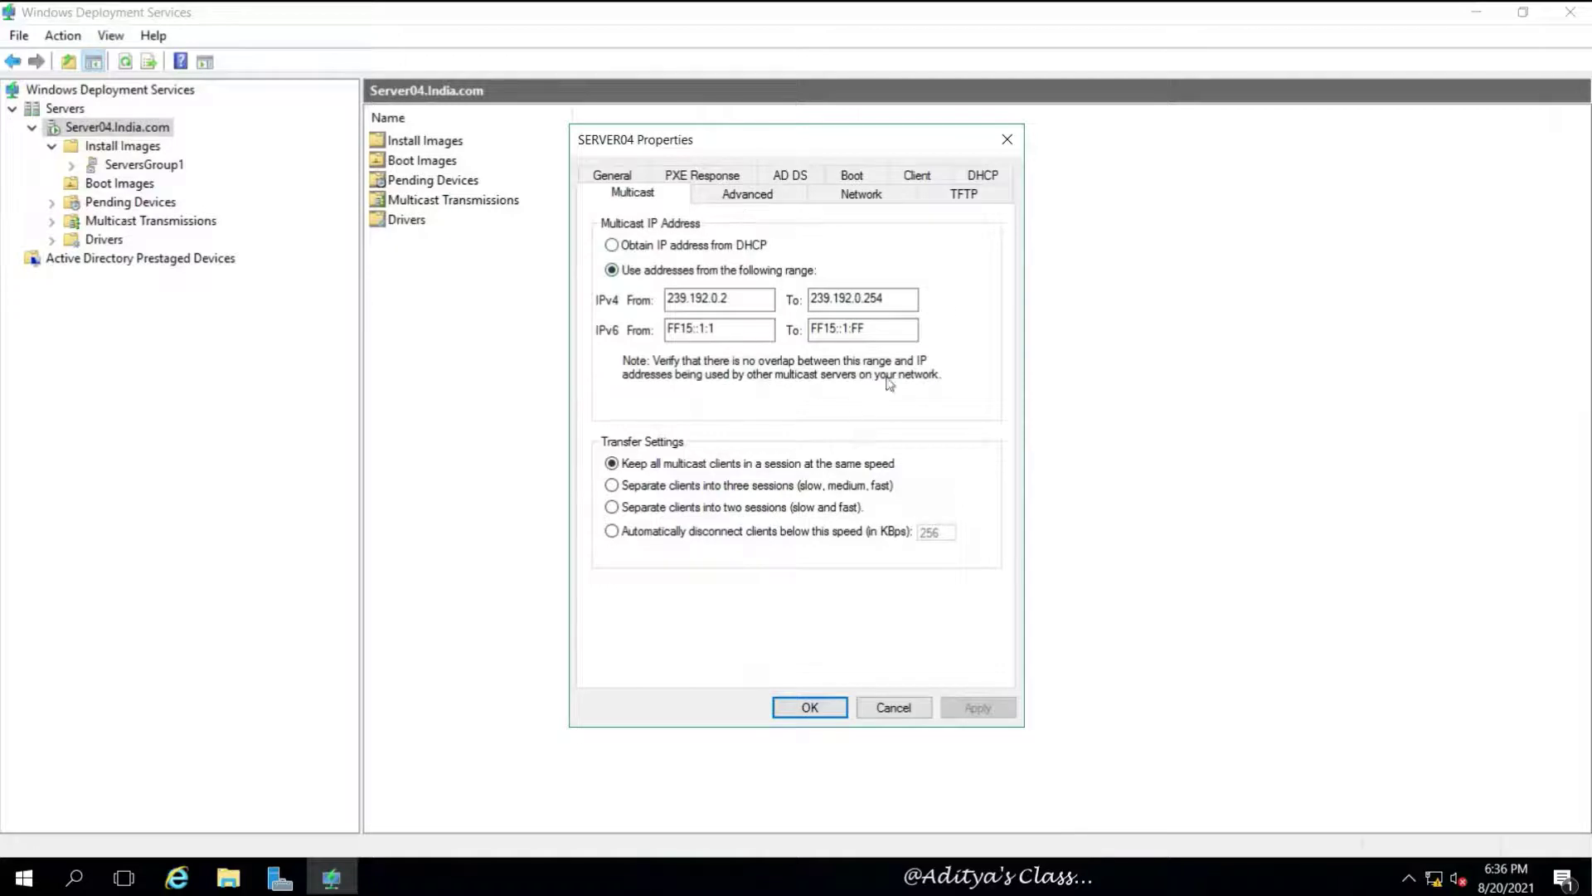
Set multicast to obtain IP addresses from DHCP, review Advanced, Network and TFTP, then apply and close
{"action": "left_click", "coordinate": [612, 245]}
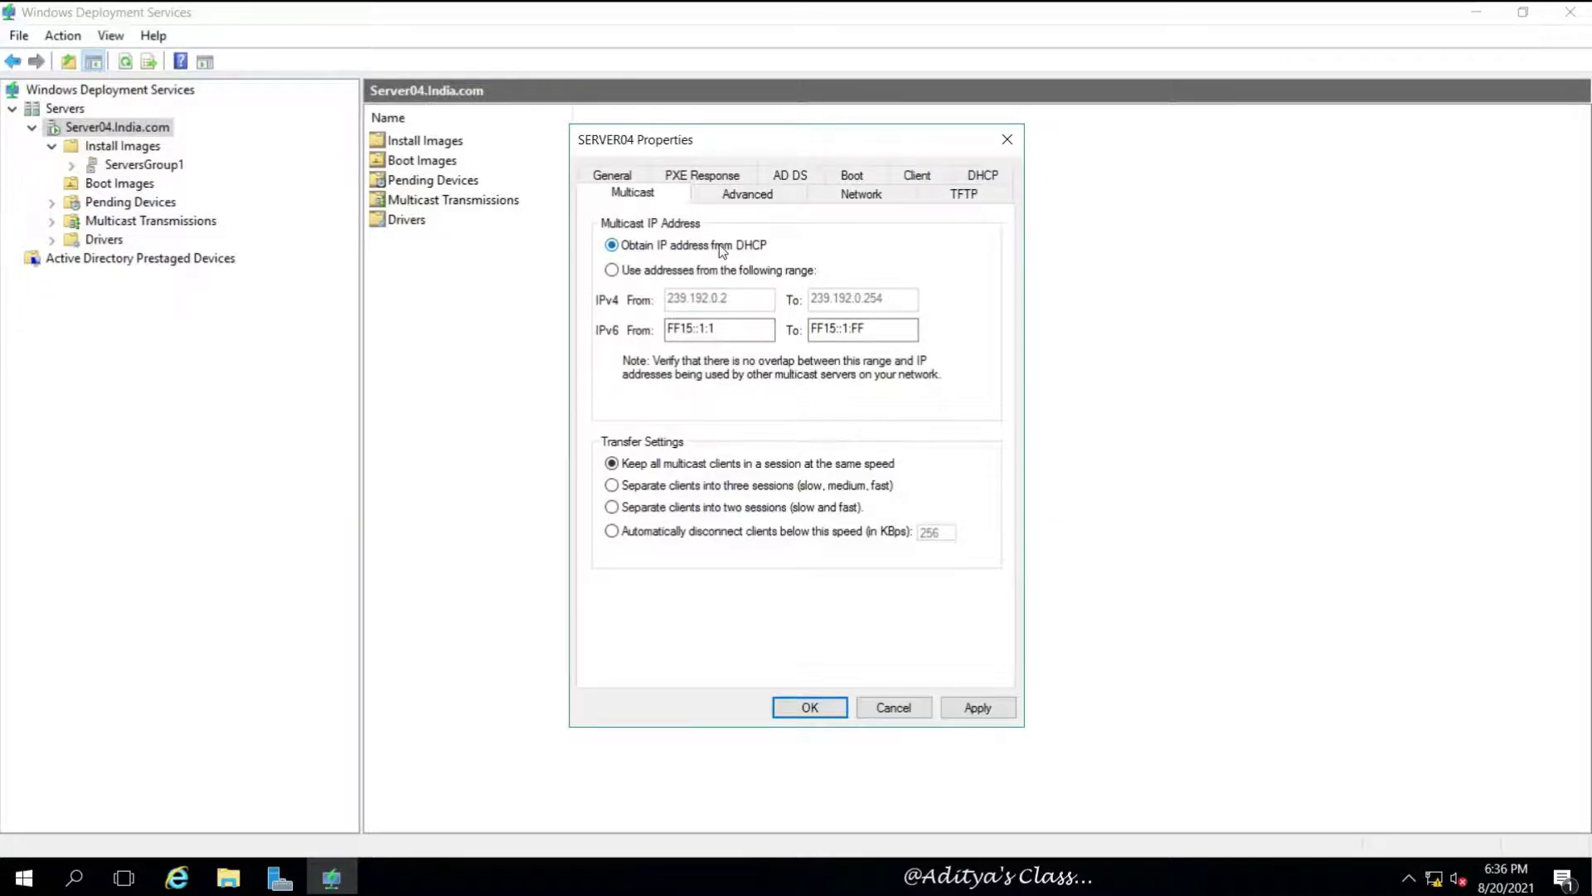
{"action": "left_click", "coordinate": [760, 199]}
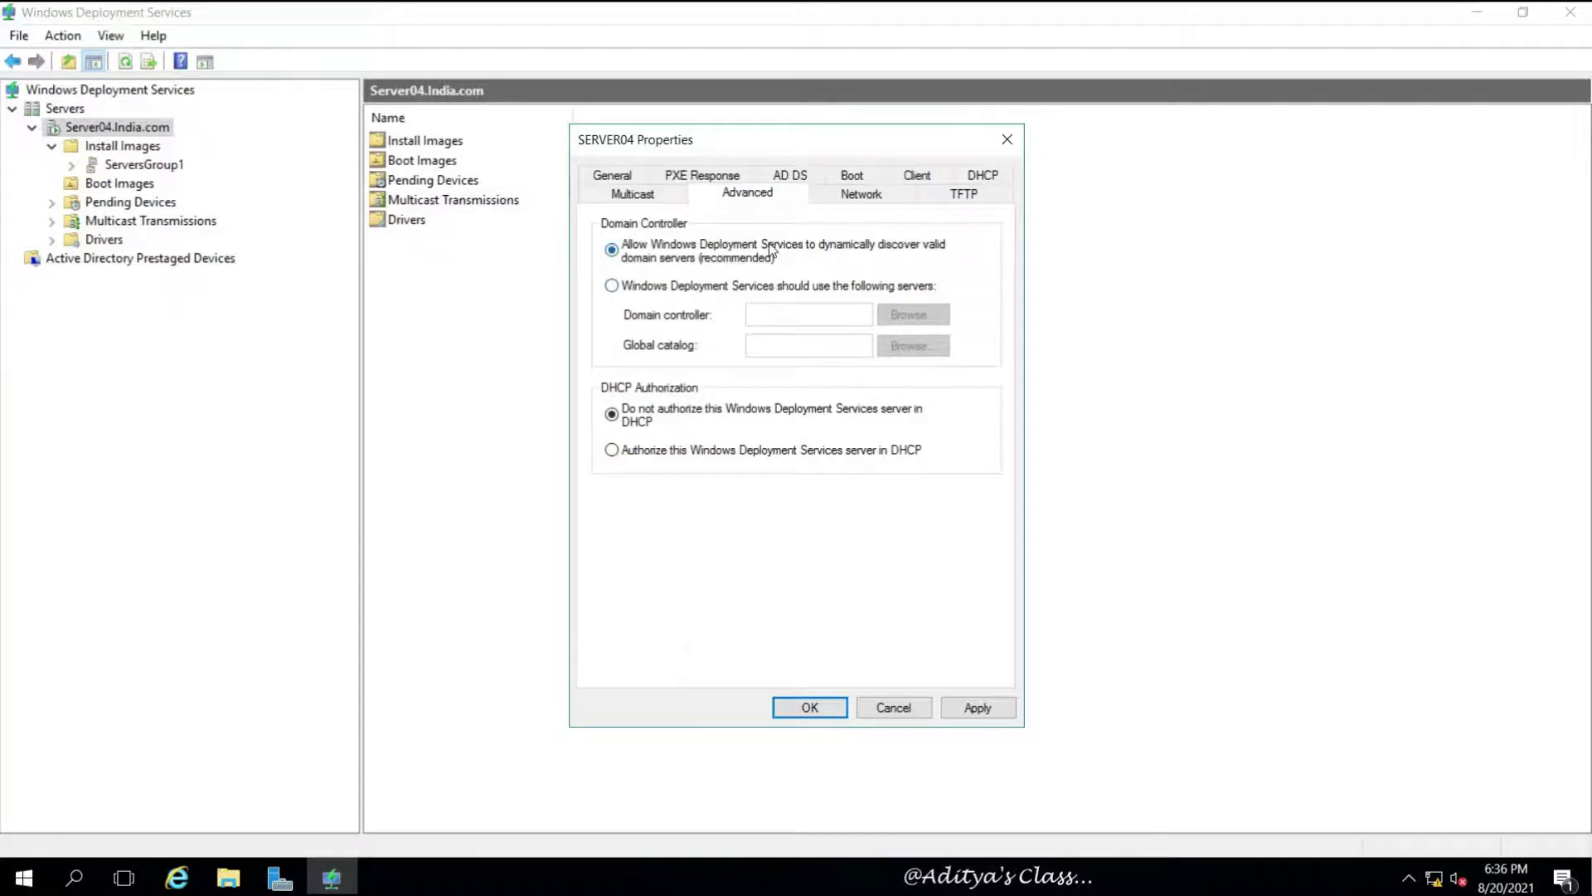
{"action": "left_click", "coordinate": [861, 202]}
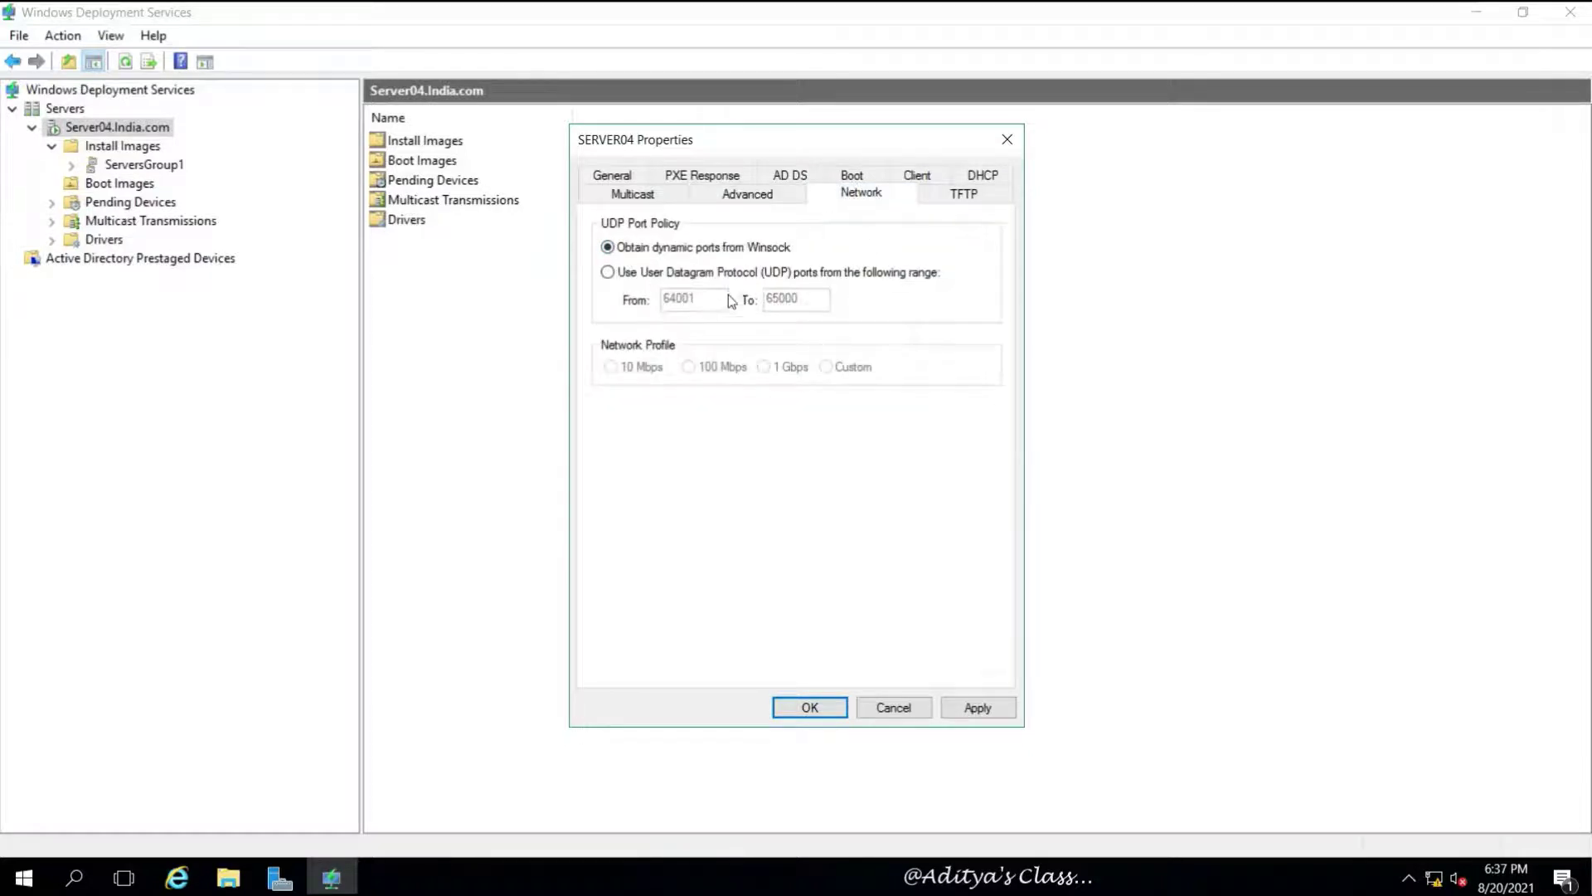
{"action": "left_click", "coordinate": [955, 199]}
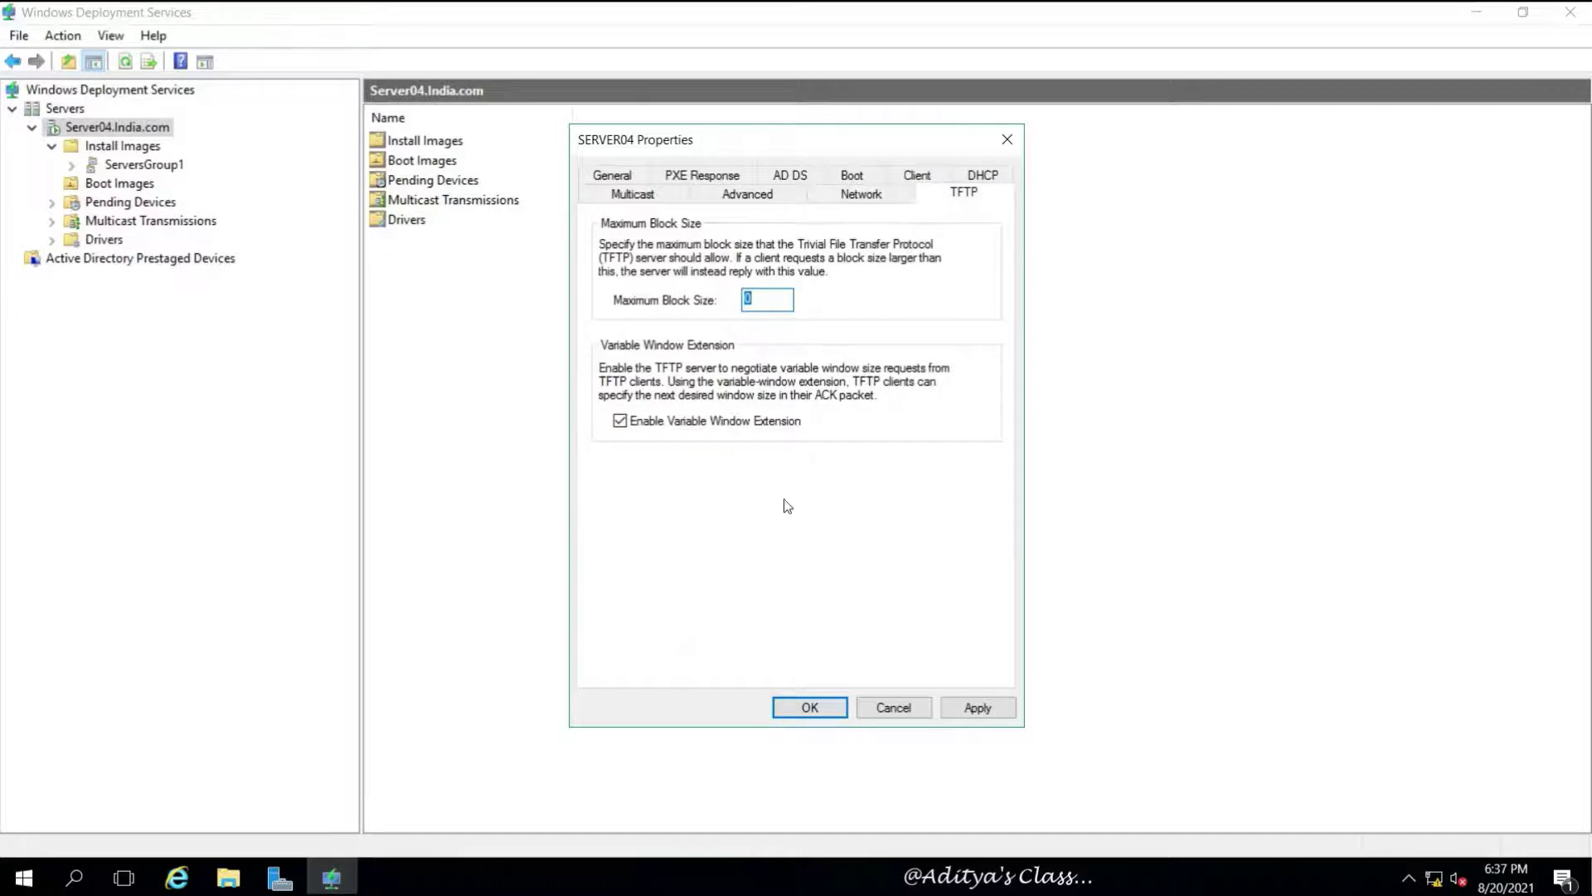
{"action": "left_click", "coordinate": [953, 707]}
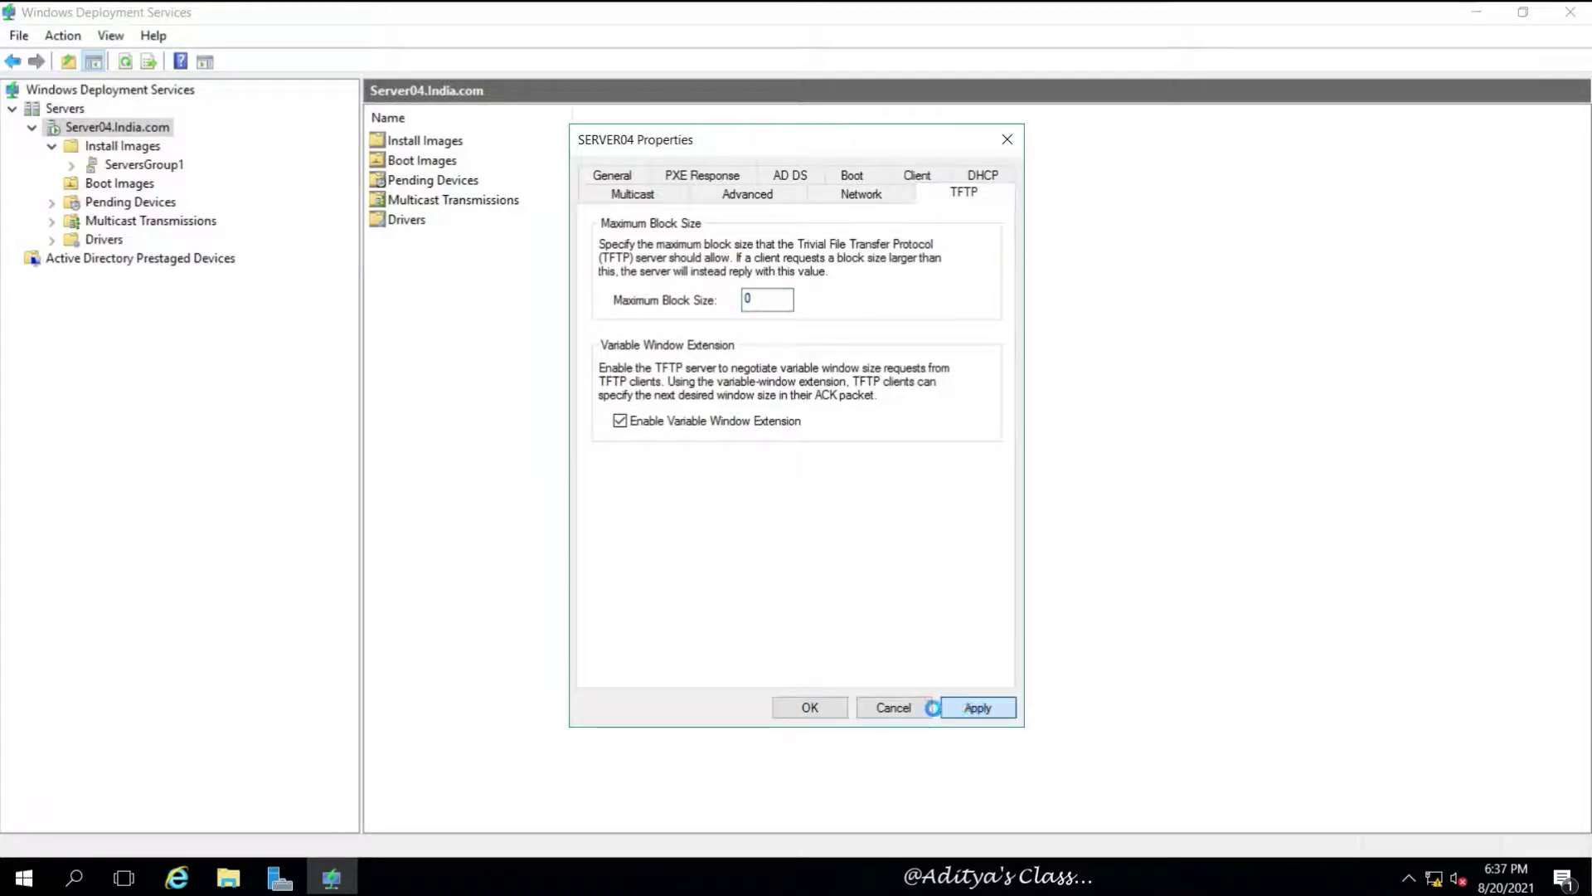
{"action": "left_click", "coordinate": [808, 707]}
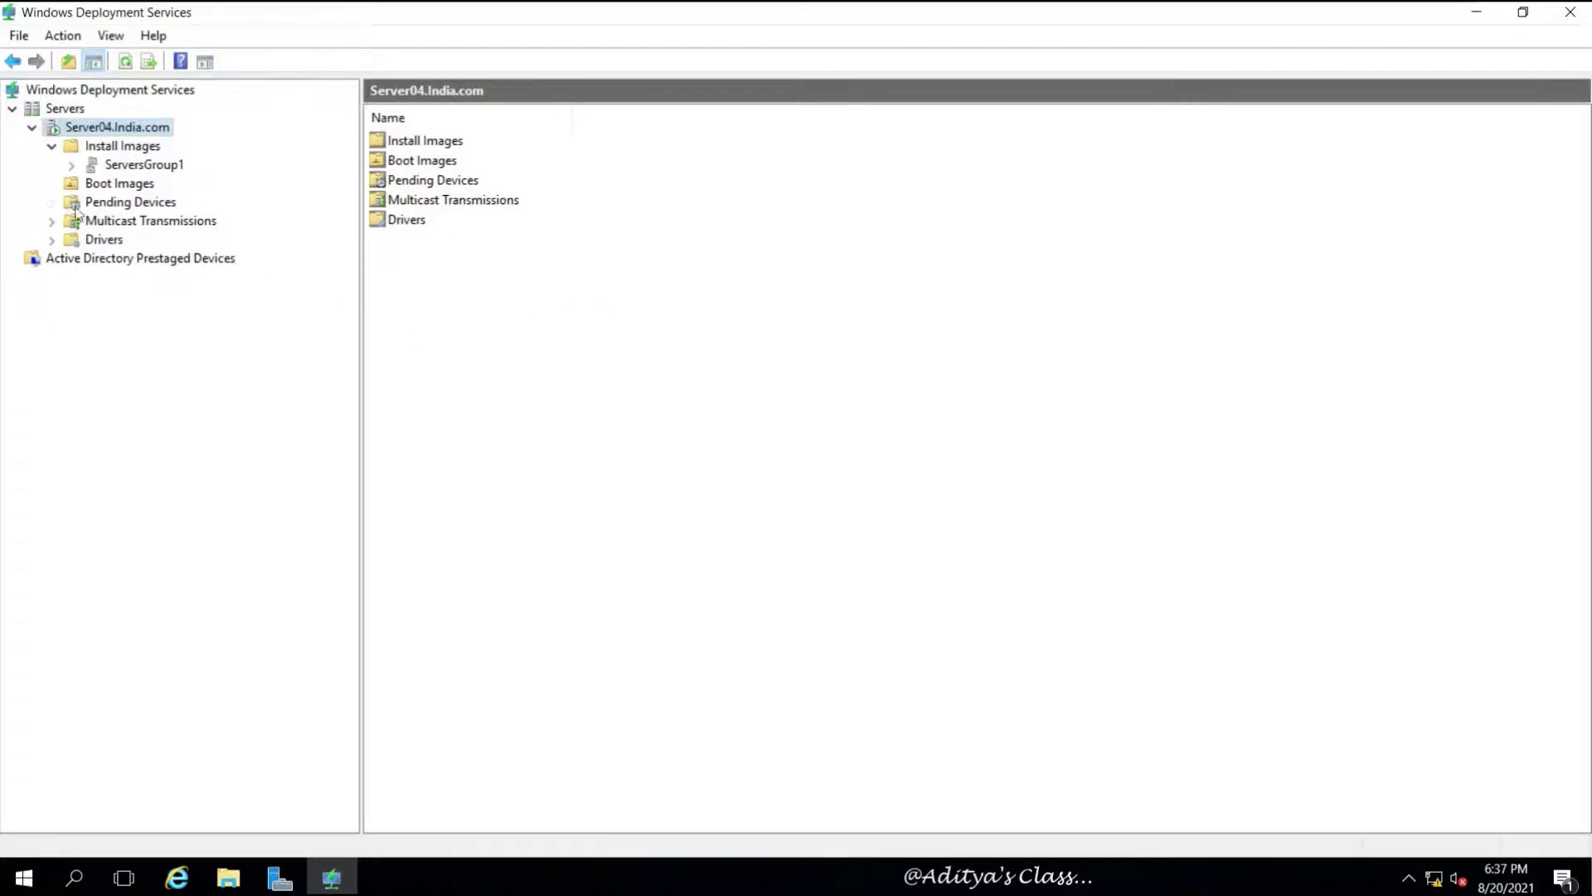
Check Pending Devices, then expand Drivers to view DriverGroup1 and the empty All Packages list
{"action": "left_click", "coordinate": [151, 206]}
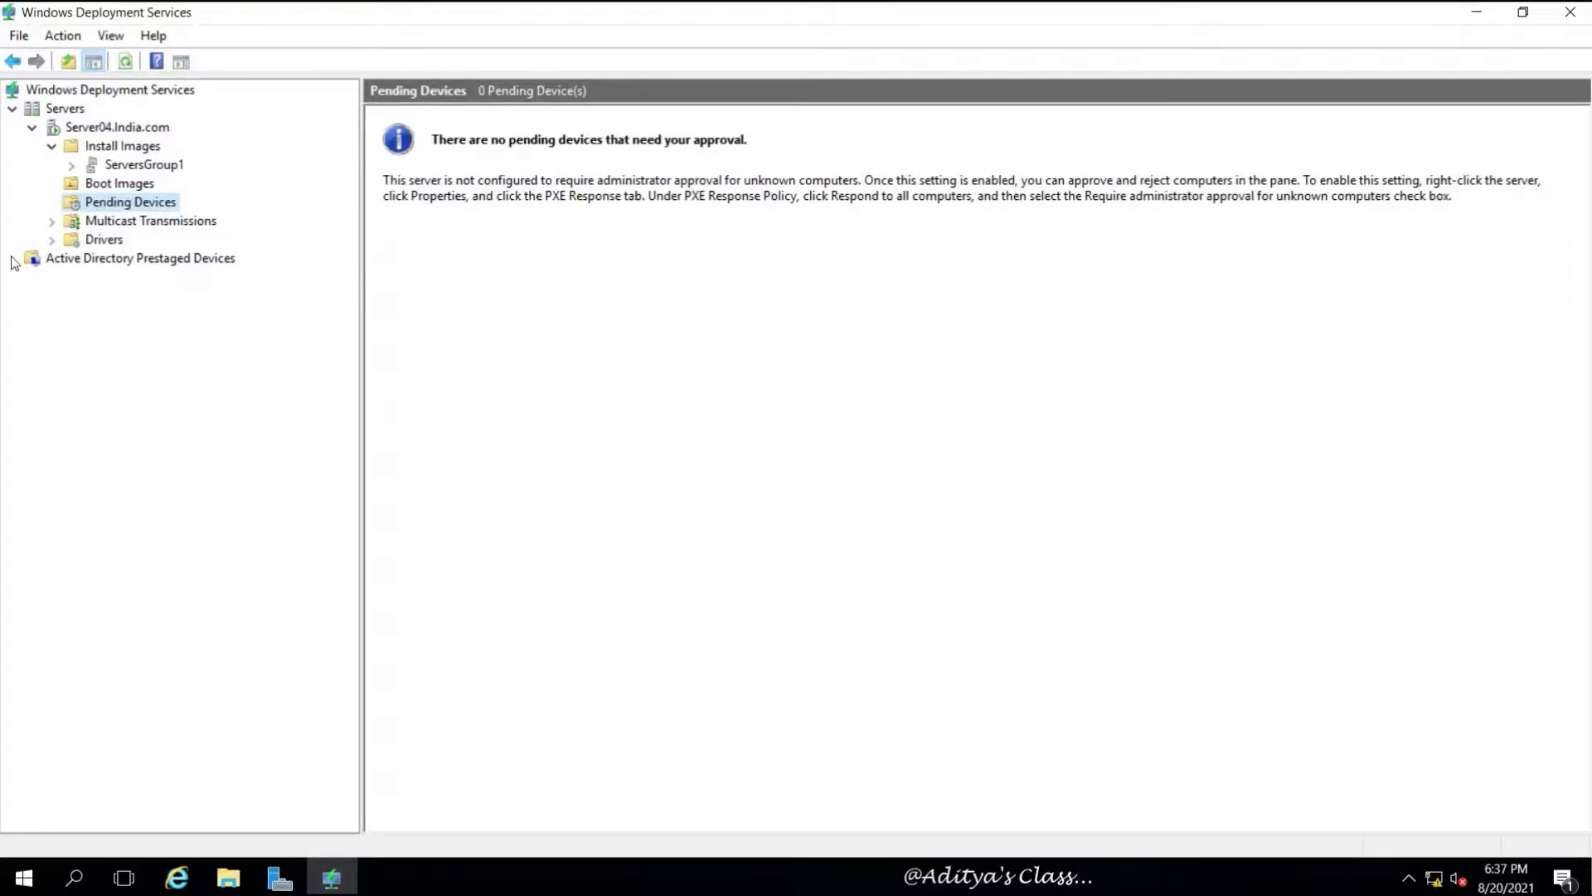
{"action": "left_click", "coordinate": [51, 240]}
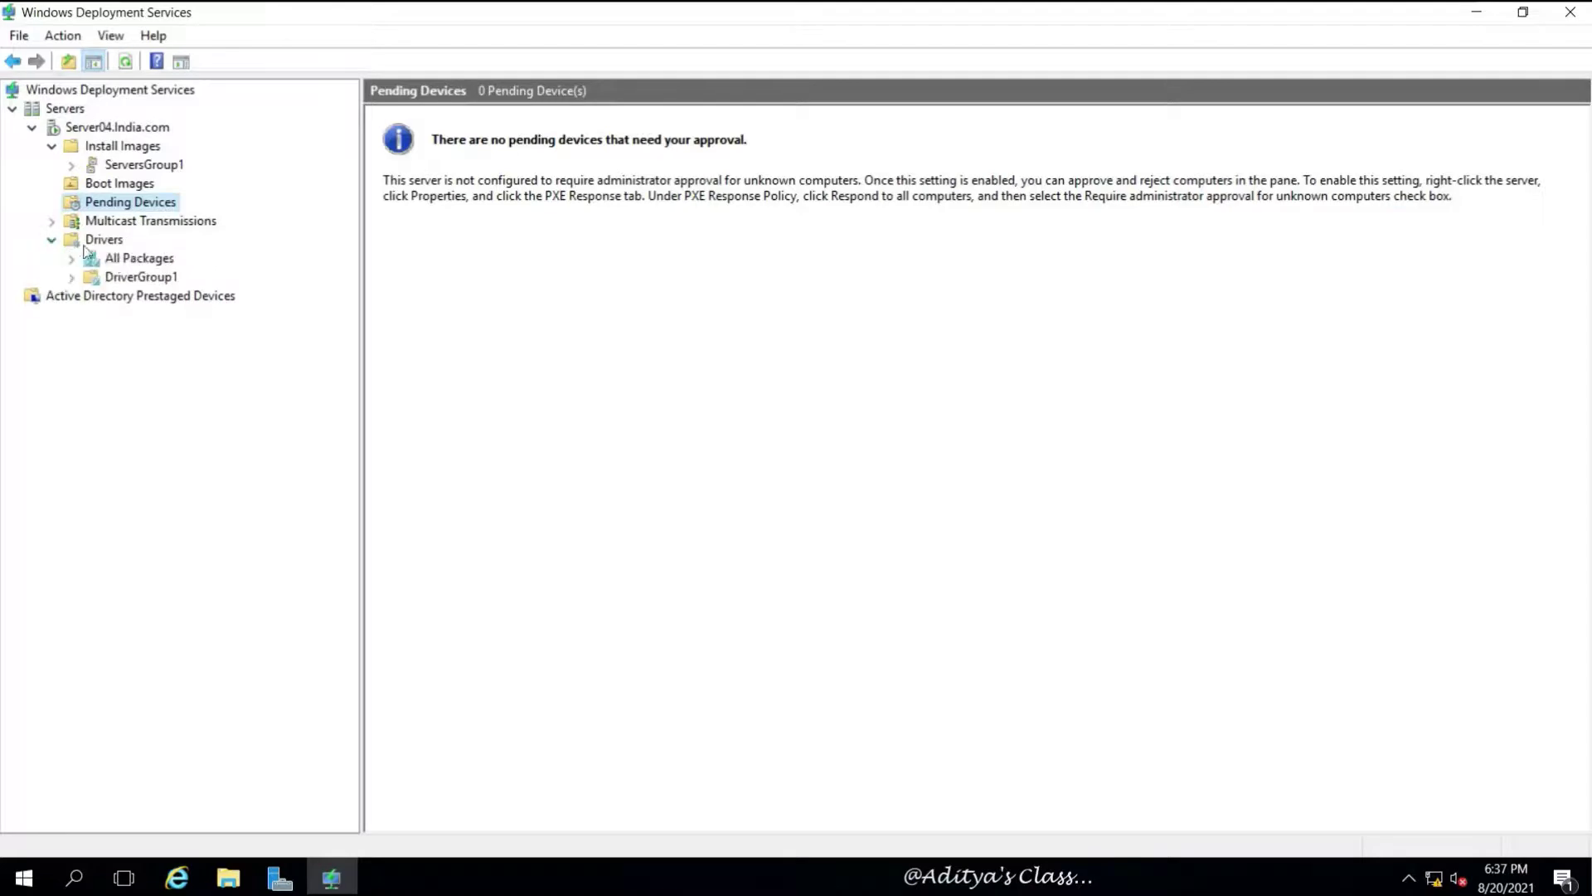
{"action": "left_click", "coordinate": [132, 259]}
{"action": "left_click", "coordinate": [147, 279]}
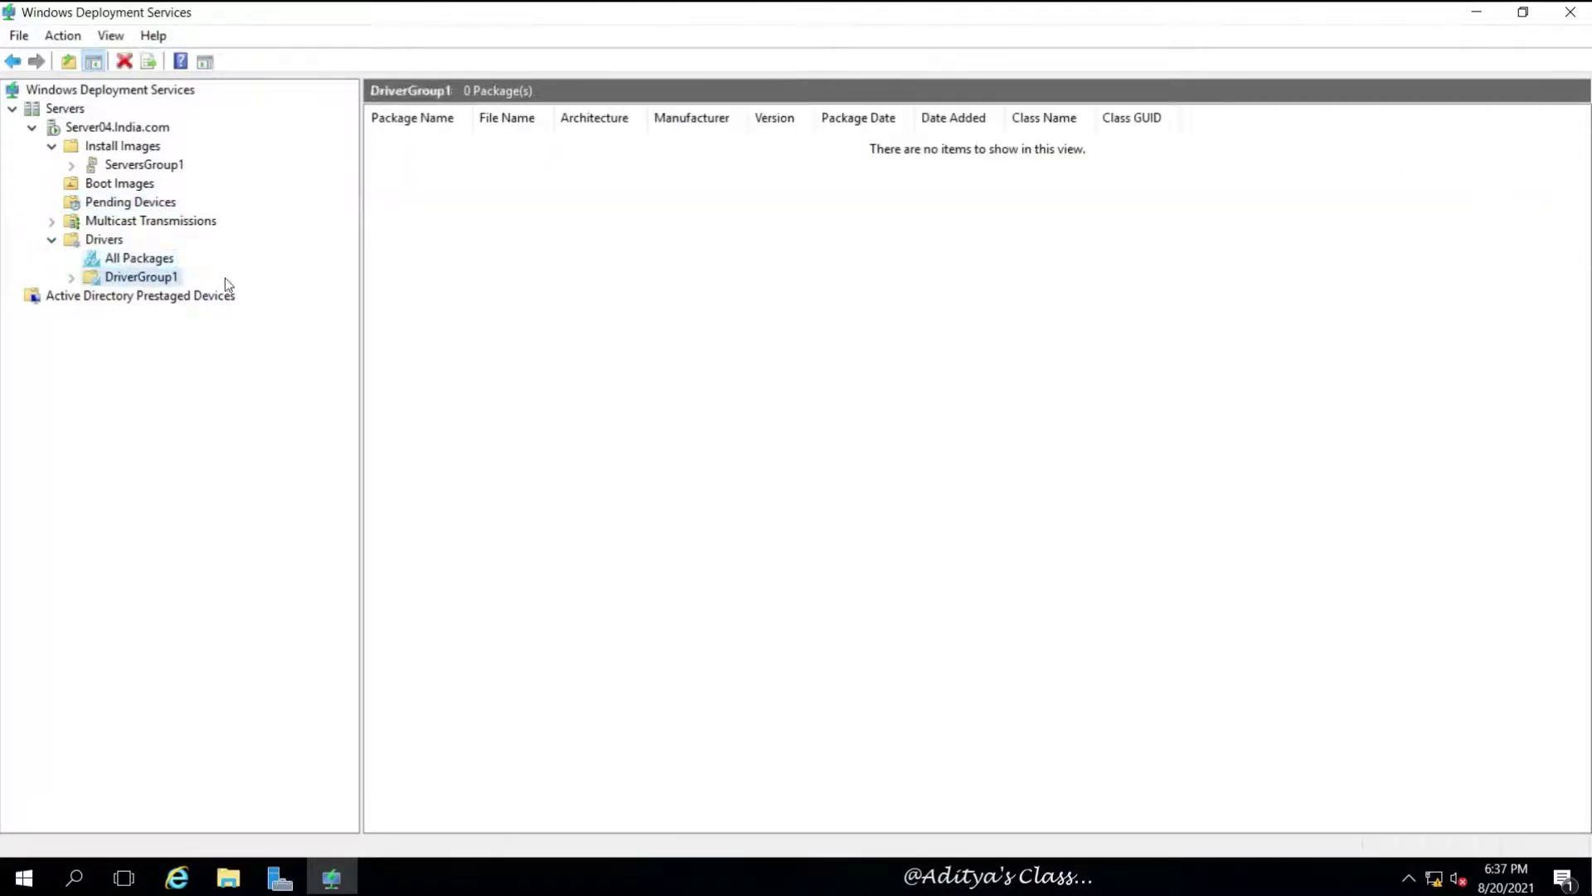
{"action": "left_click", "coordinate": [138, 262]}
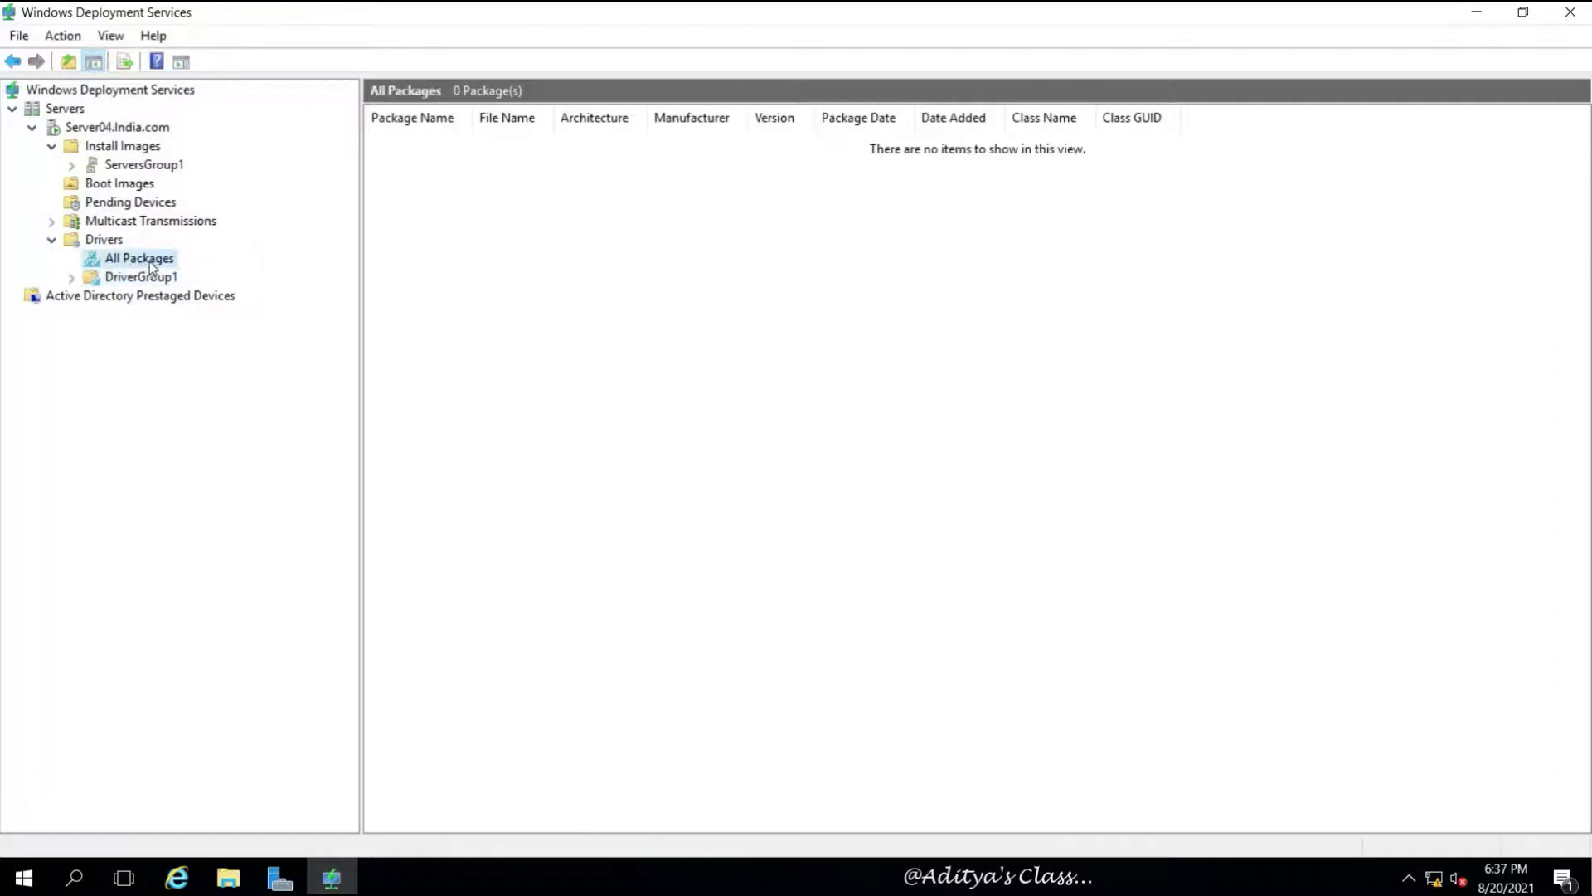
{"action": "right_click", "coordinate": [150, 264]}
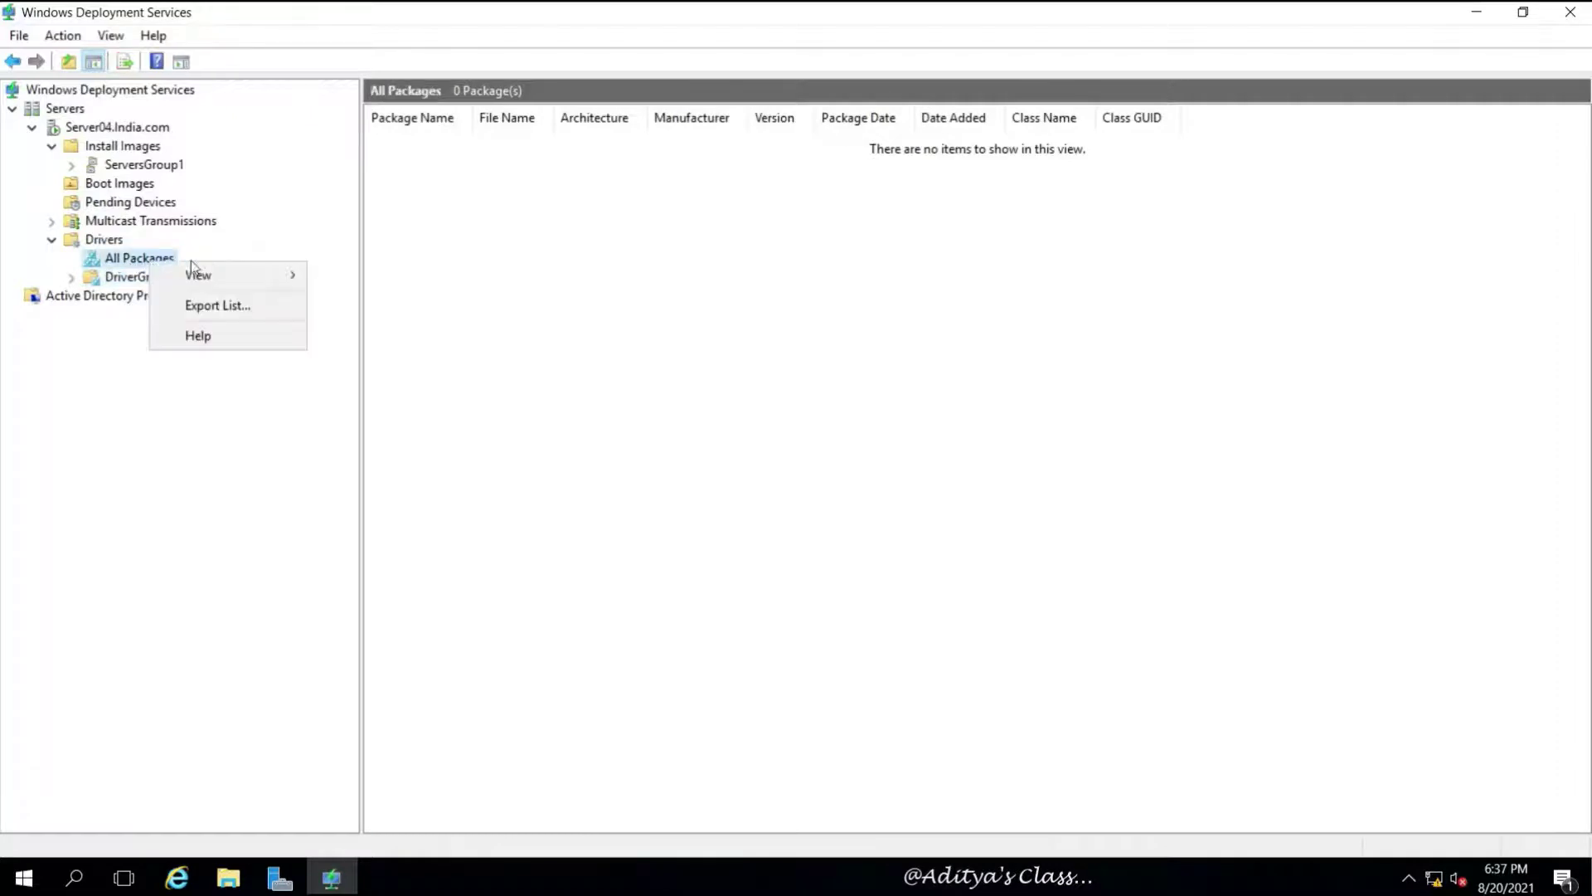
{"action": "left_click", "coordinate": [489, 350]}
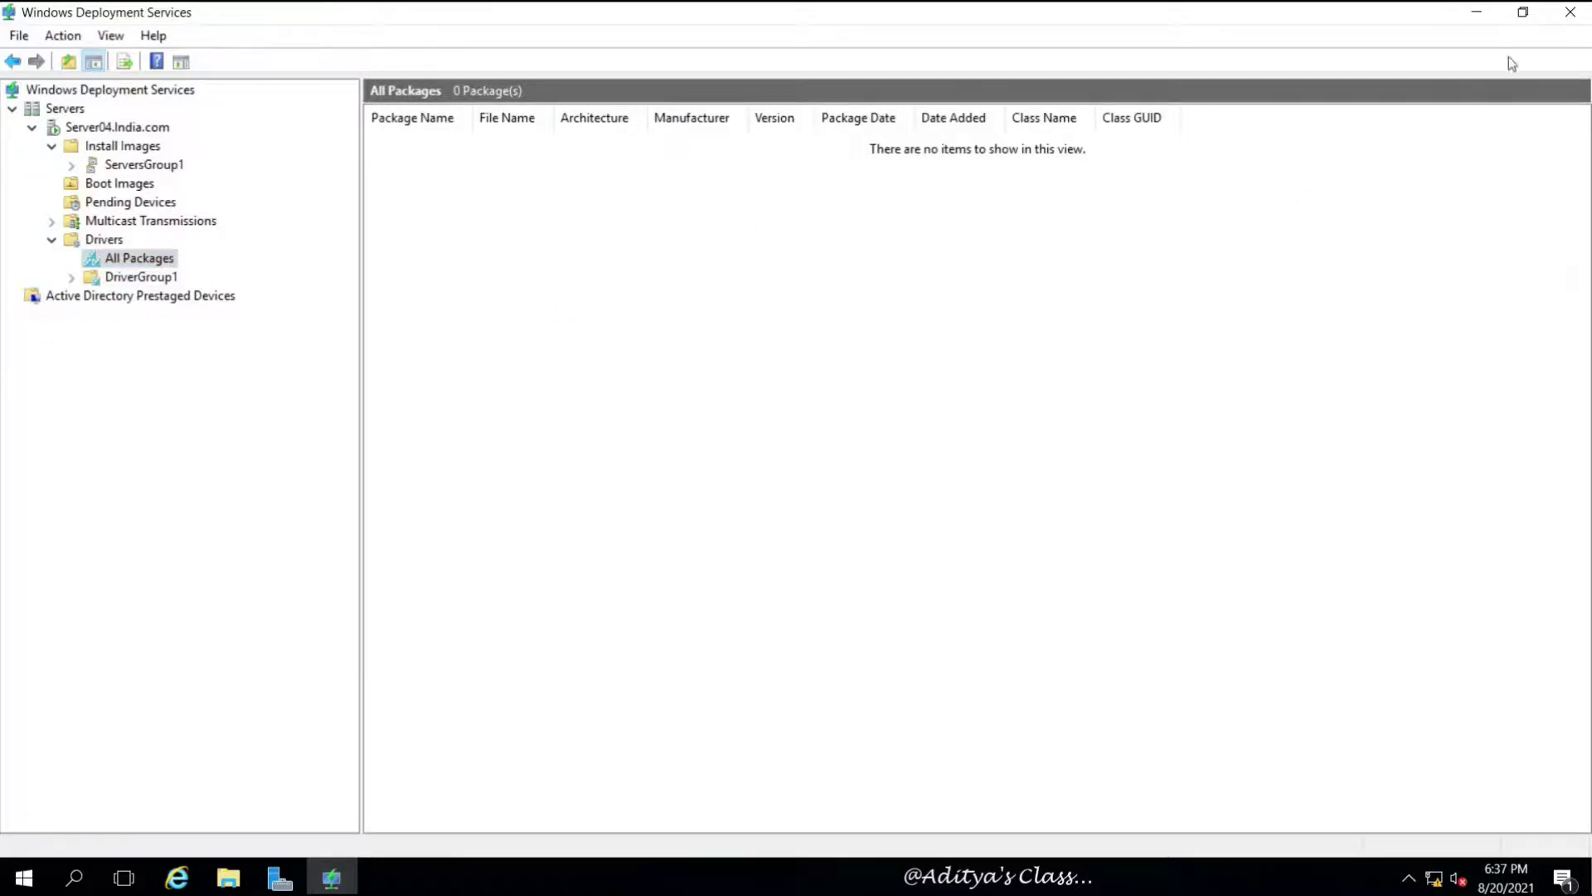
Minimize the WDS console and Server Manager and exit the server VM's full-screen mode
{"action": "left_click", "coordinate": [1477, 12]}
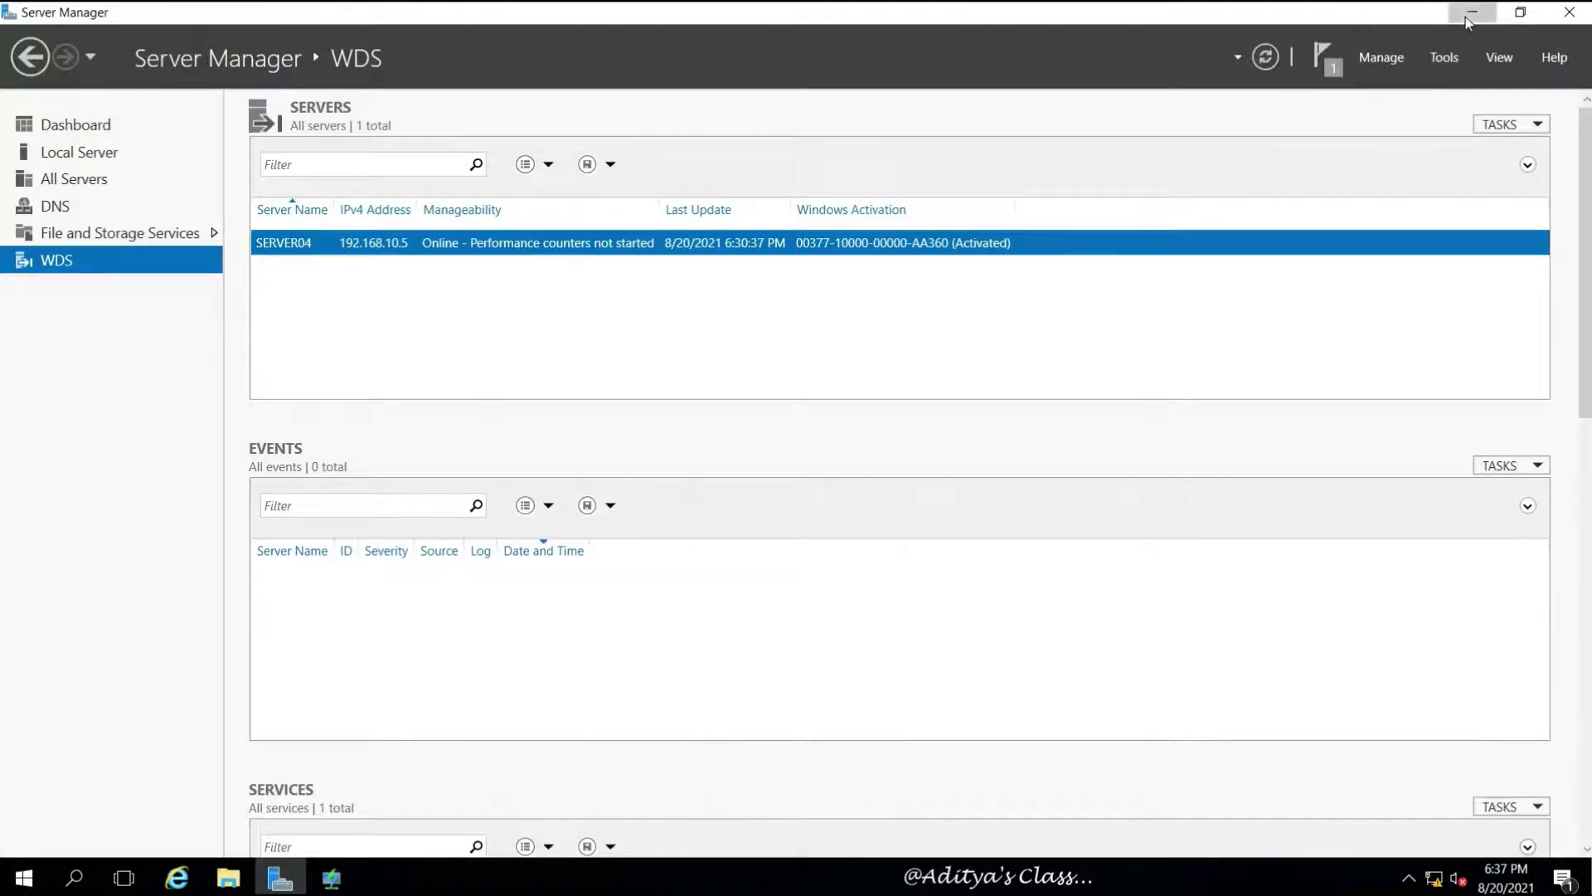
{"action": "left_click", "coordinate": [1472, 13]}
{"action": "mouse_move", "coordinate": [1036, 7]}
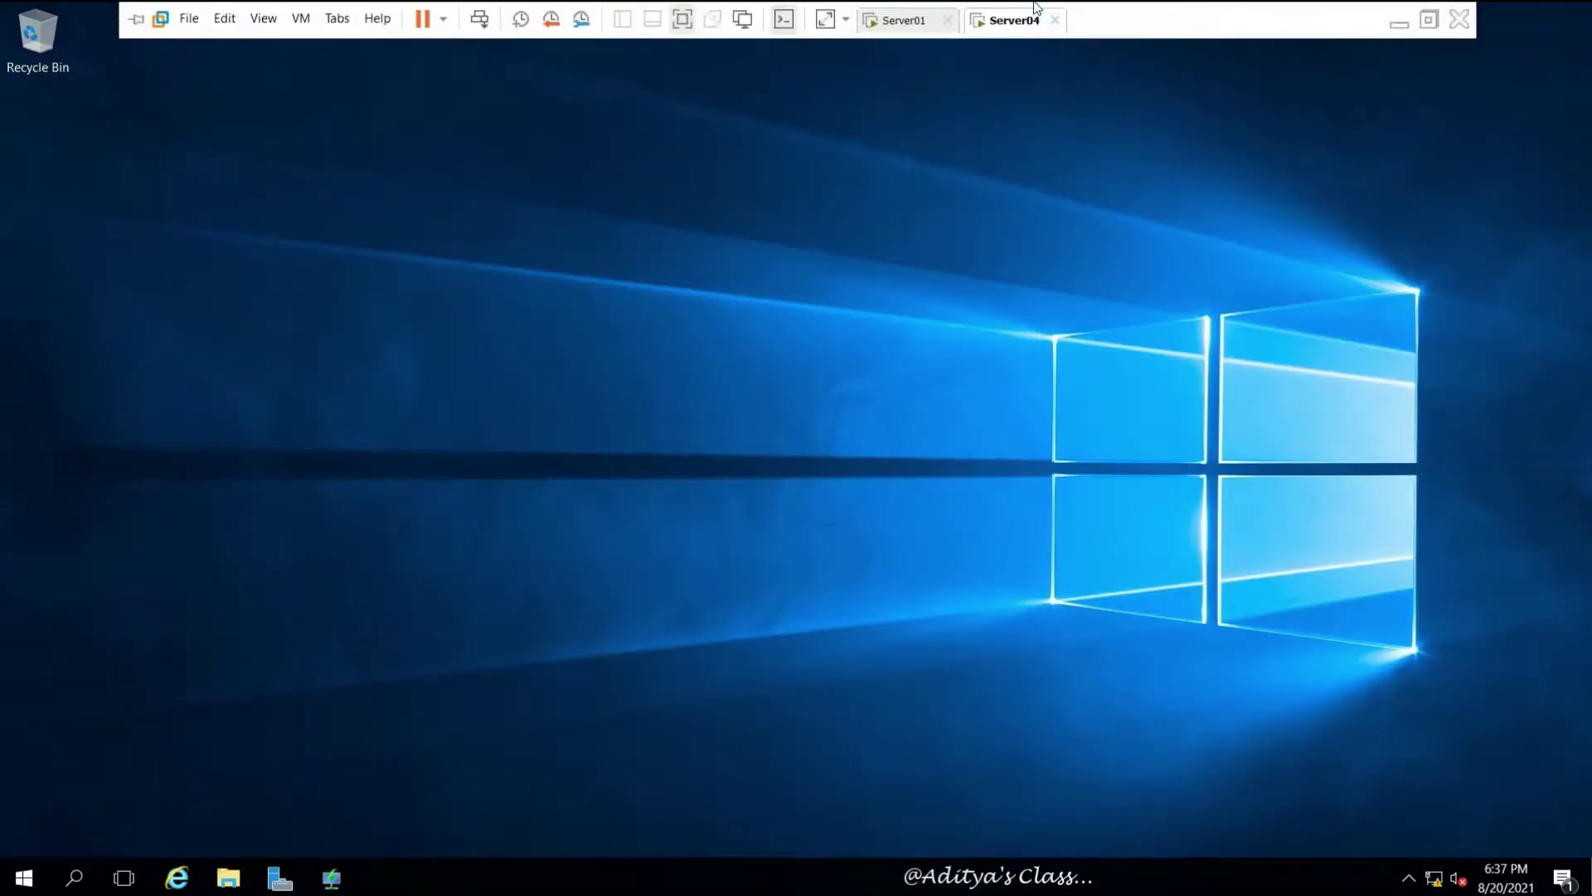
{"action": "left_click", "coordinate": [1430, 22]}
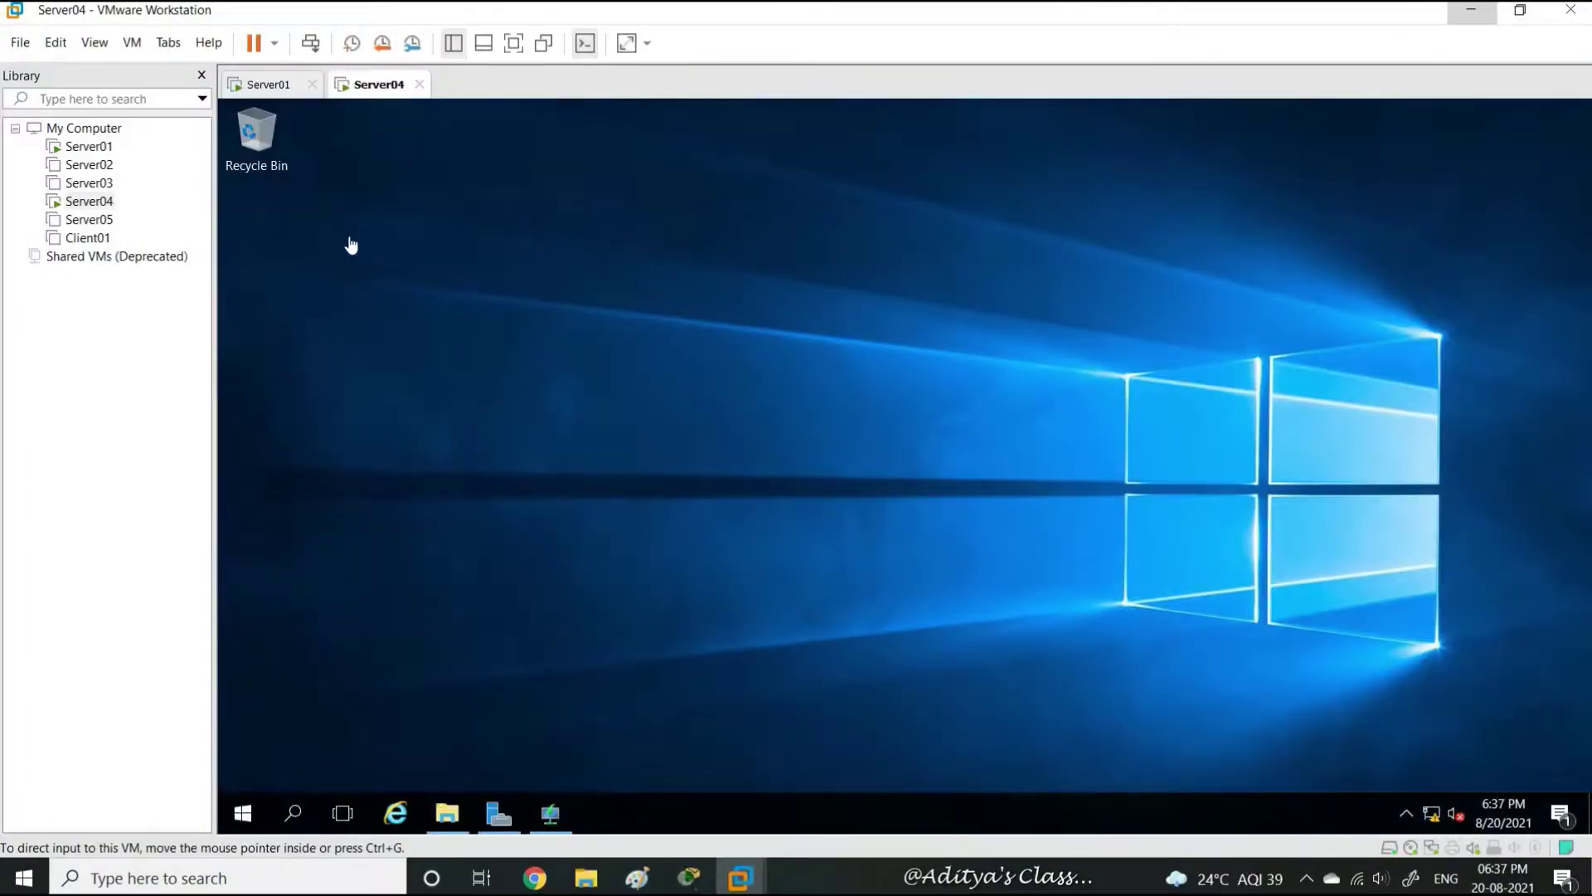
Start a Custom new VM, Workstation 16.x compatibility, OS installed later, Windows Server 2016 guest
{"action": "left_click", "coordinate": [21, 43]}
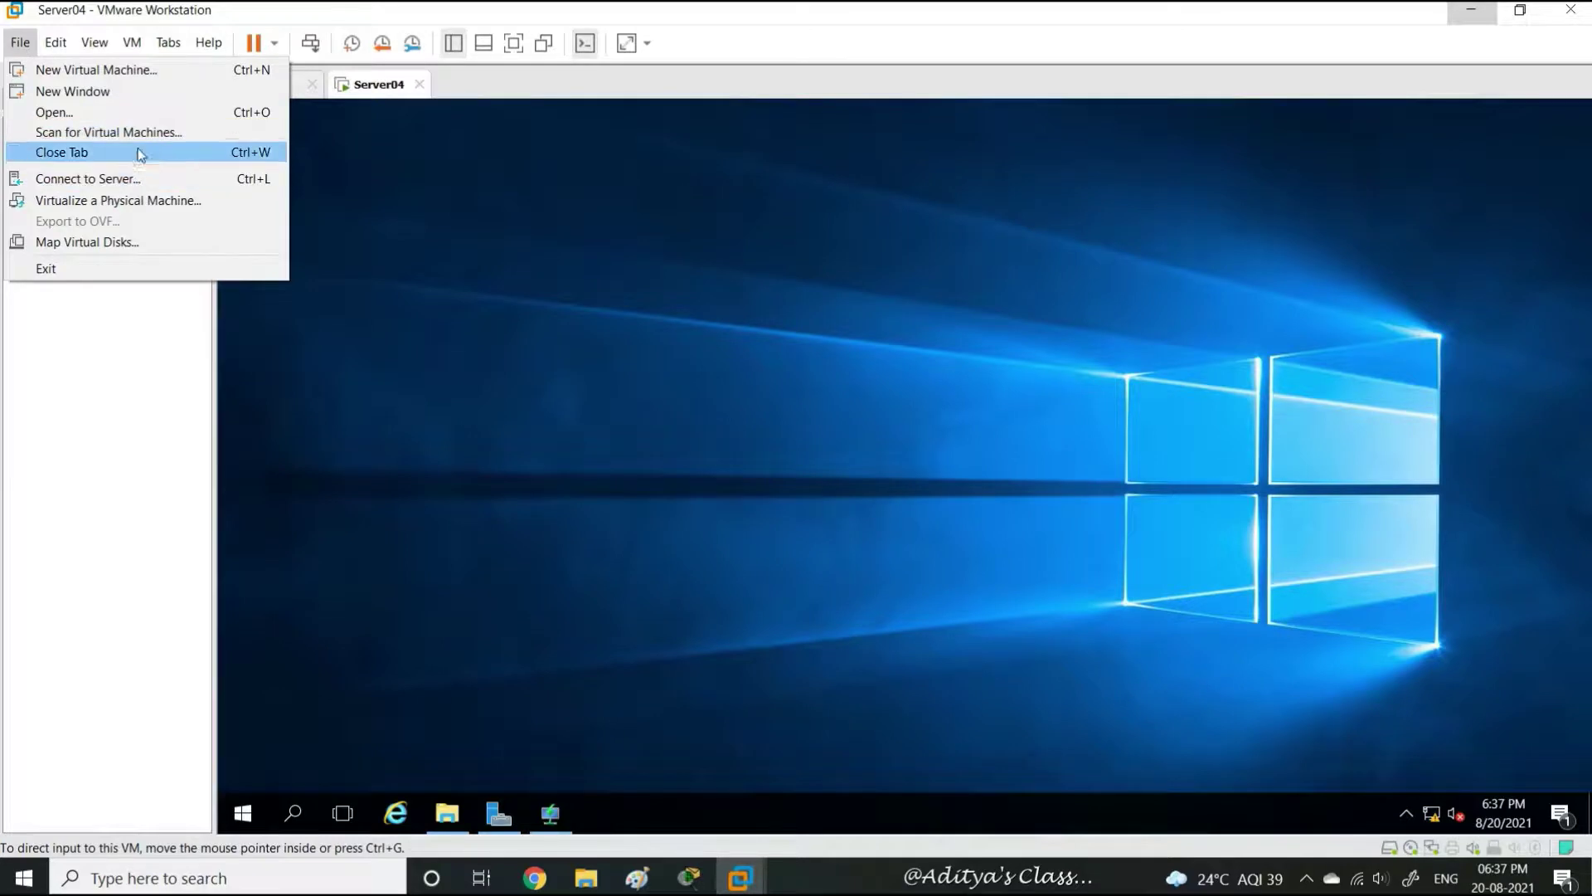
{"action": "left_click", "coordinate": [123, 72]}
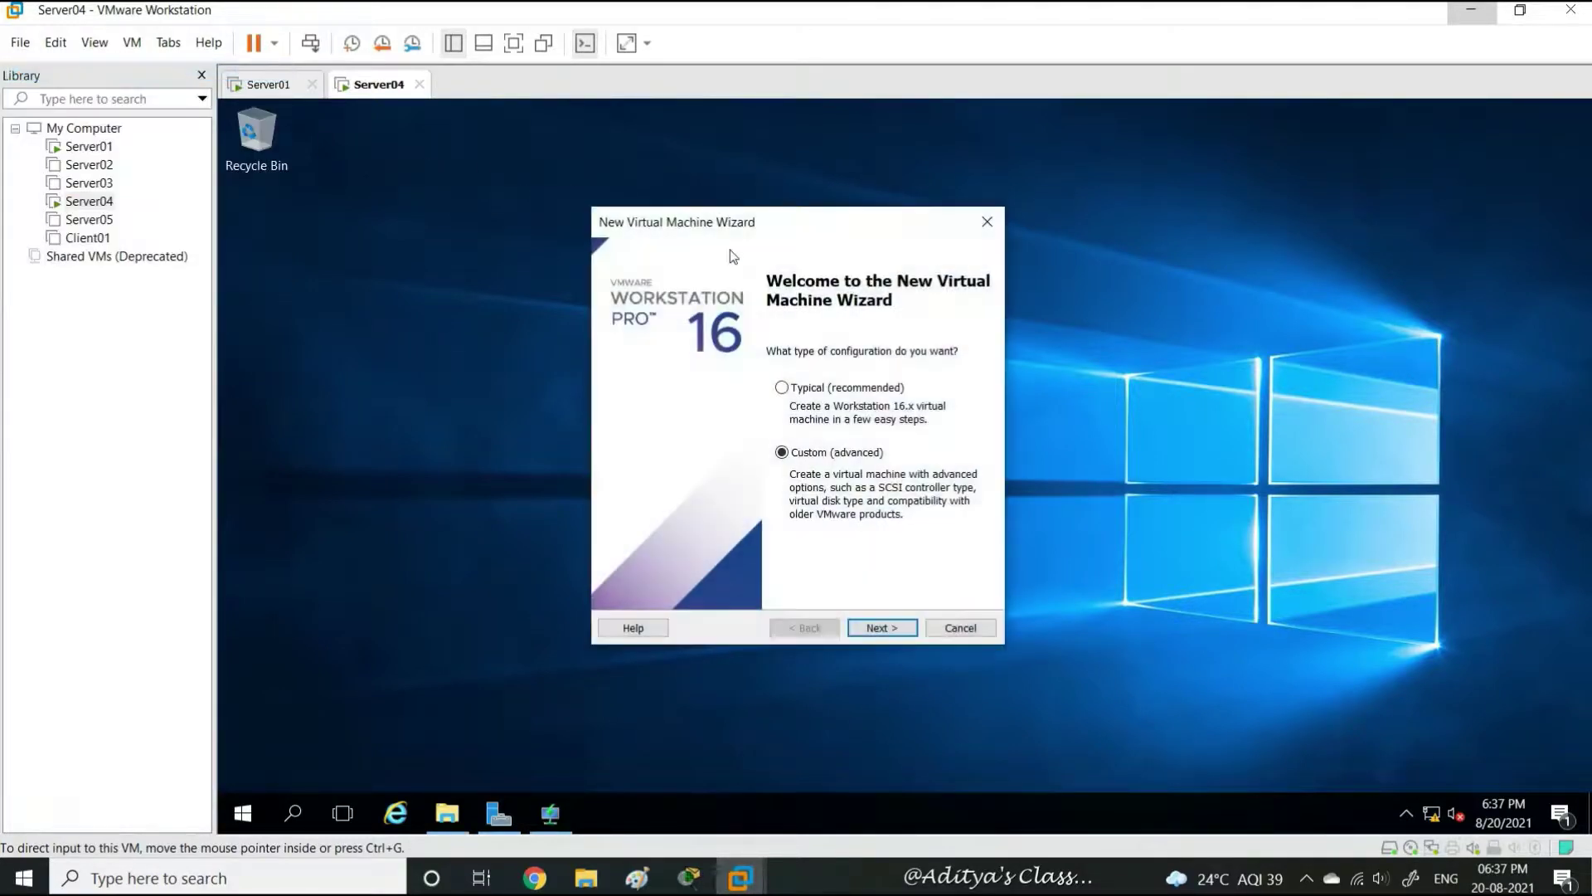
{"action": "left_click", "coordinate": [885, 625]}
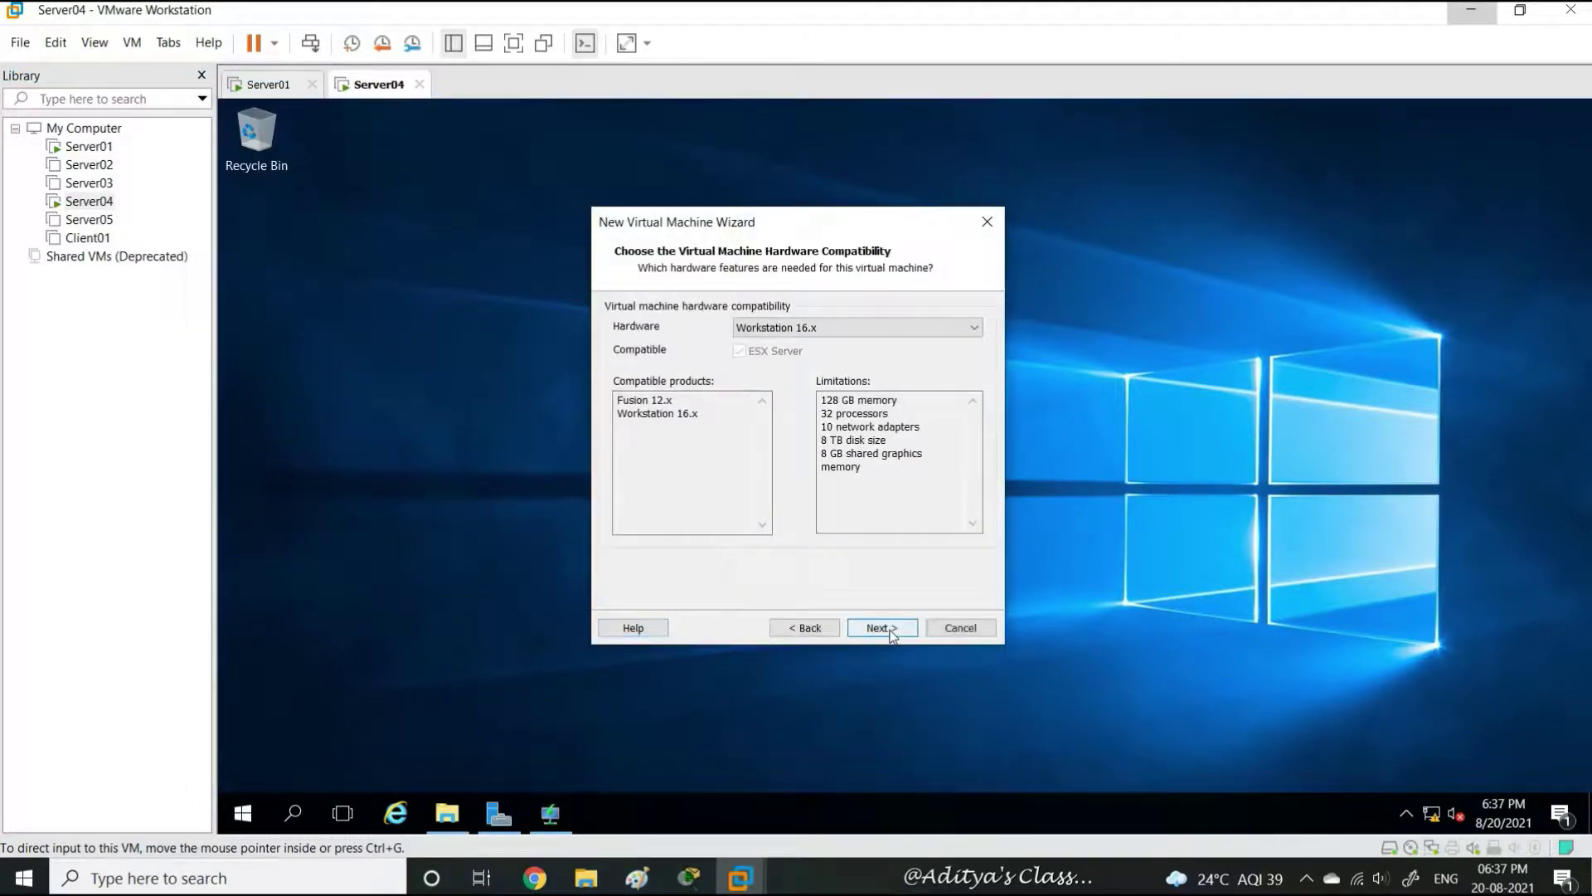
{"action": "left_click", "coordinate": [894, 634]}
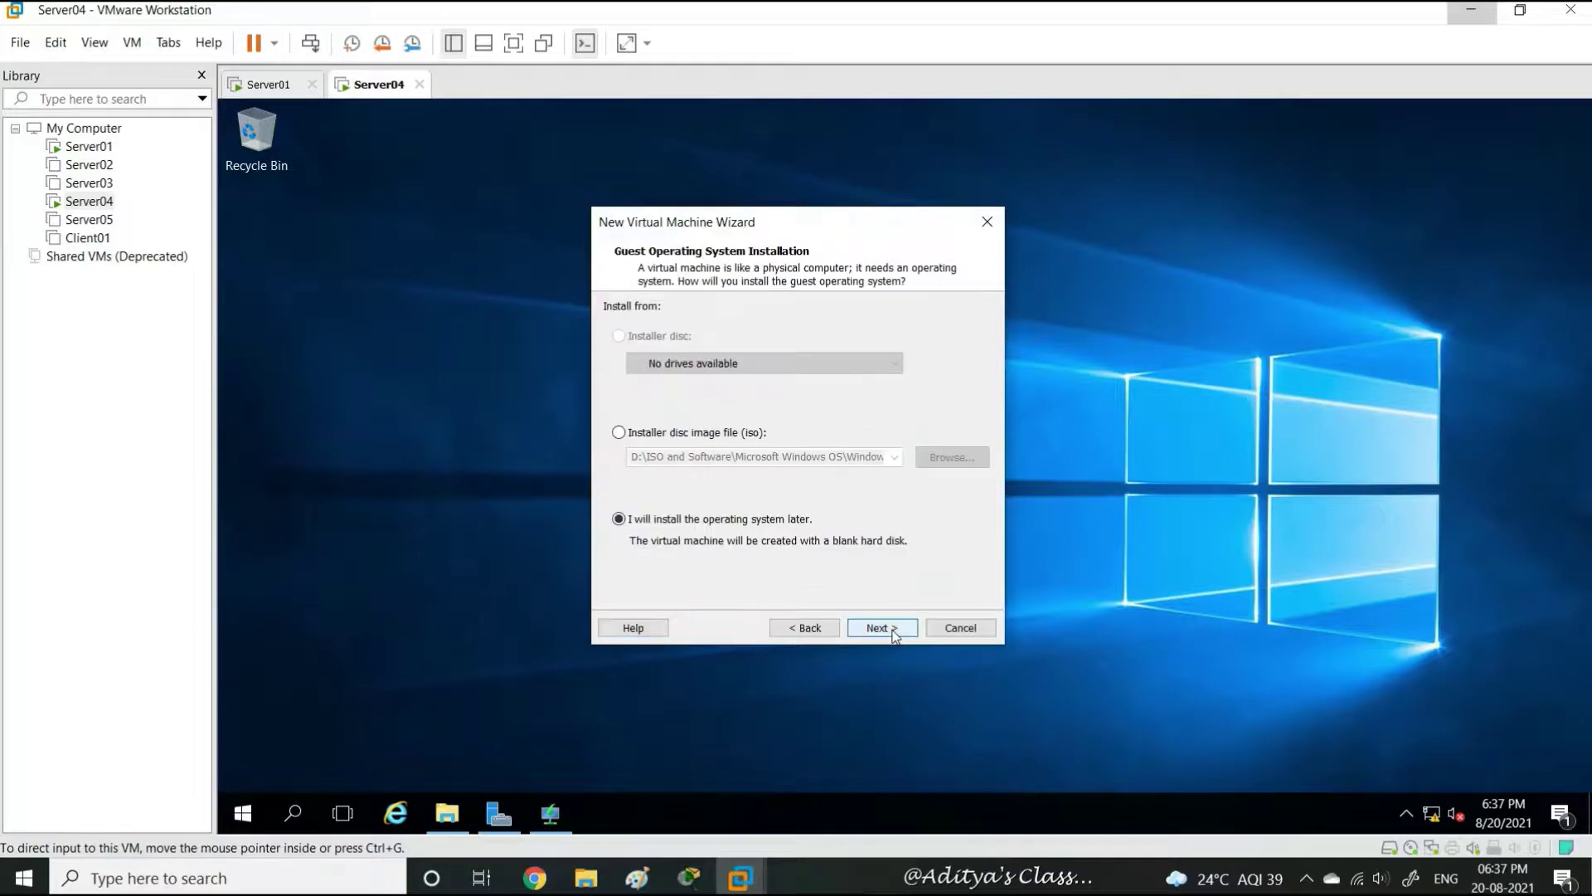
{"action": "left_click", "coordinate": [893, 634]}
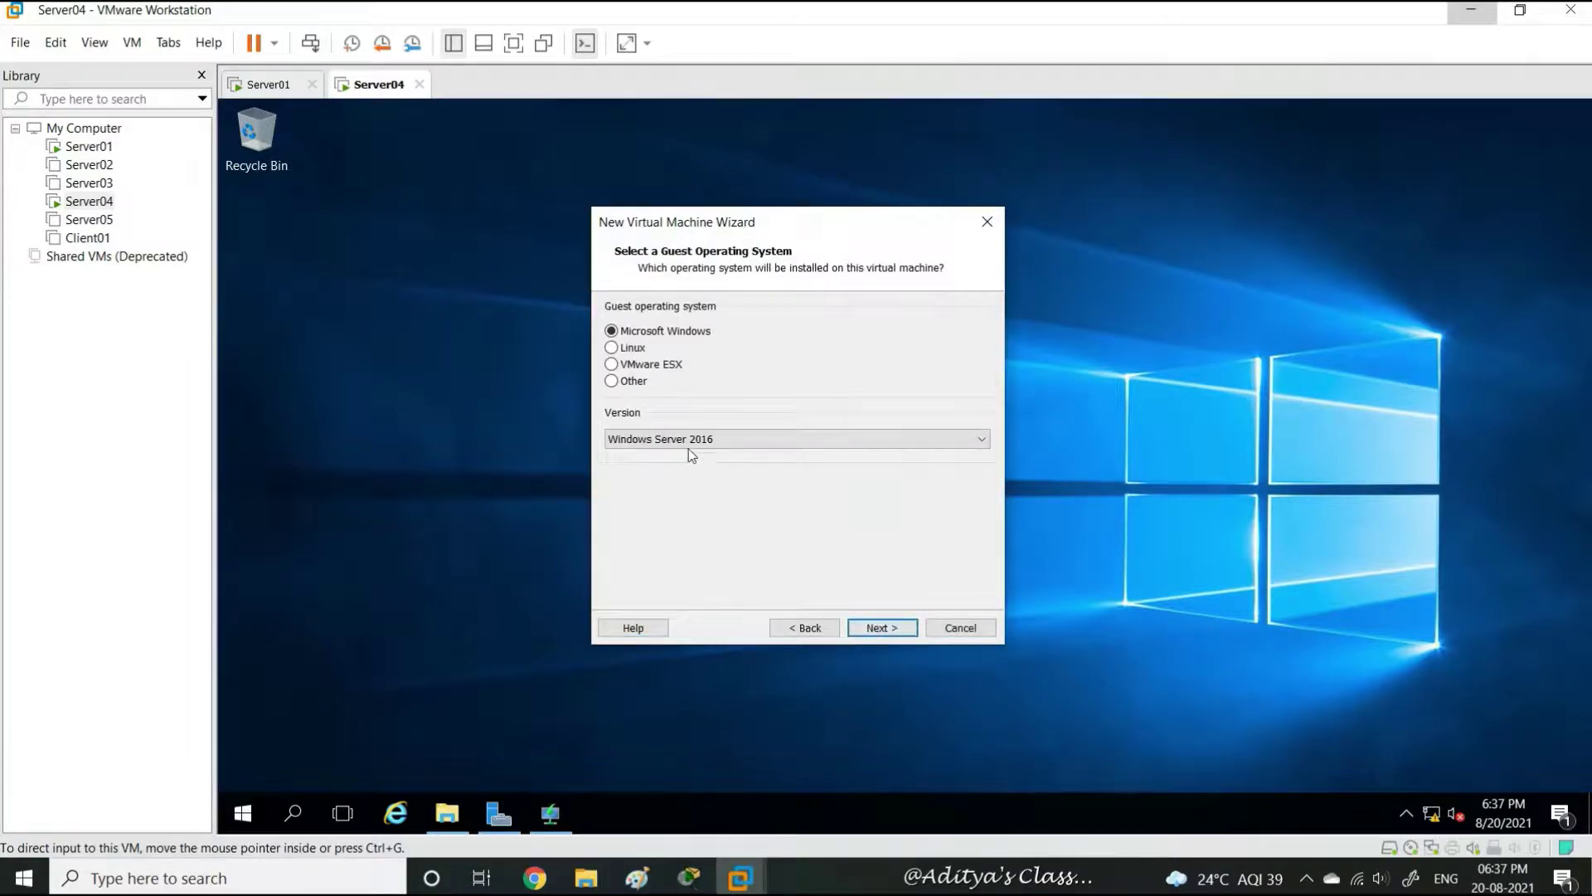
{"action": "left_click", "coordinate": [896, 627]}
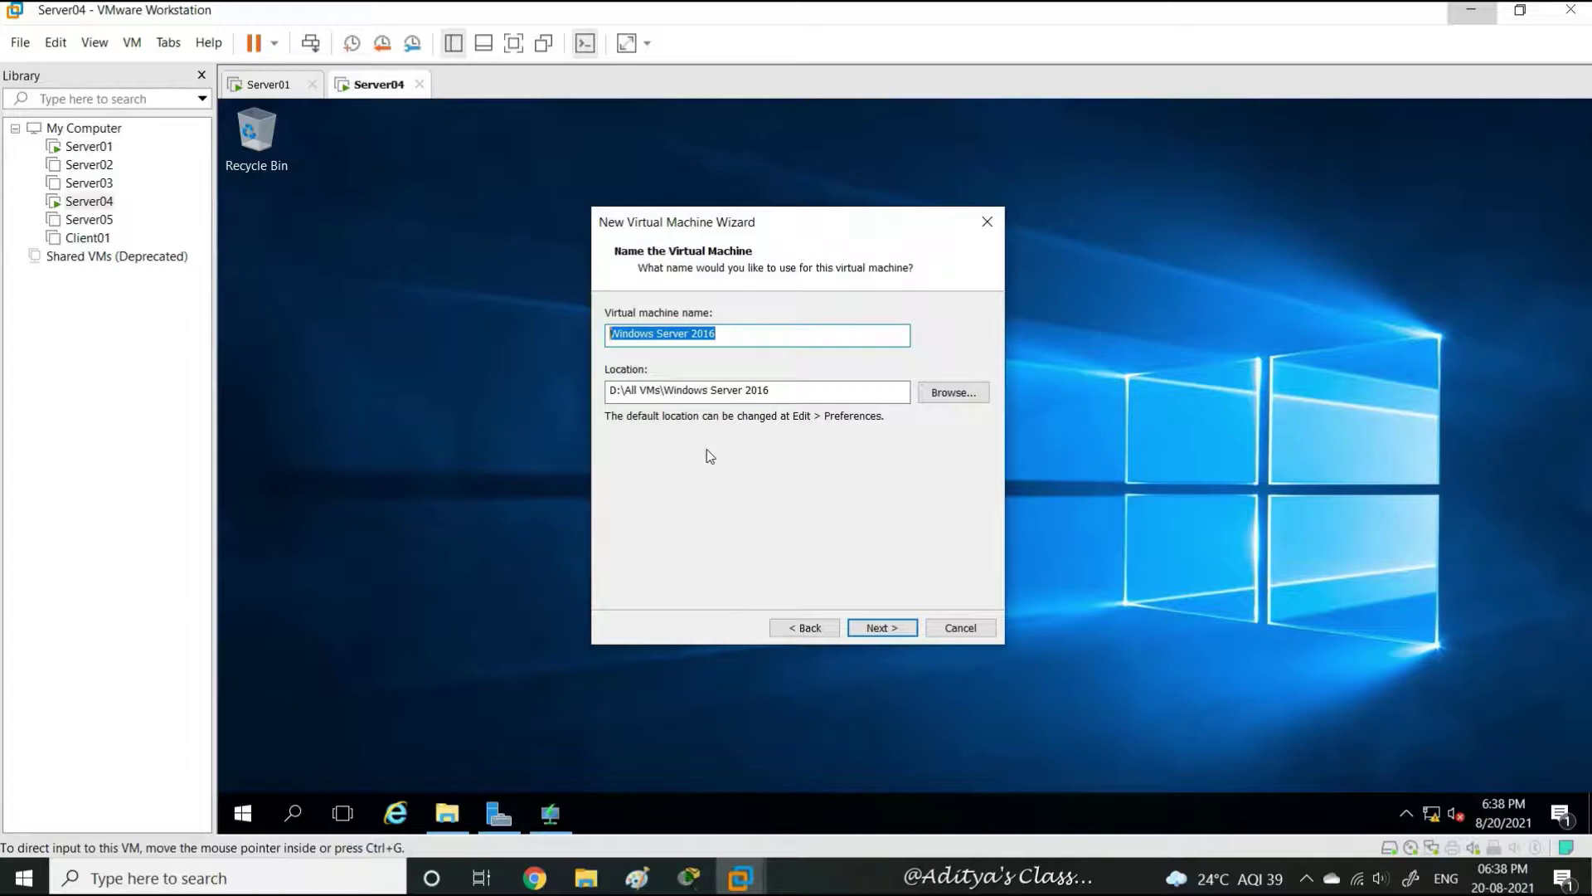
Name the virtual machine WDSCLIENT and use BIOS firmware instead of UEFI
{"action": "type", "text": "WDS"}
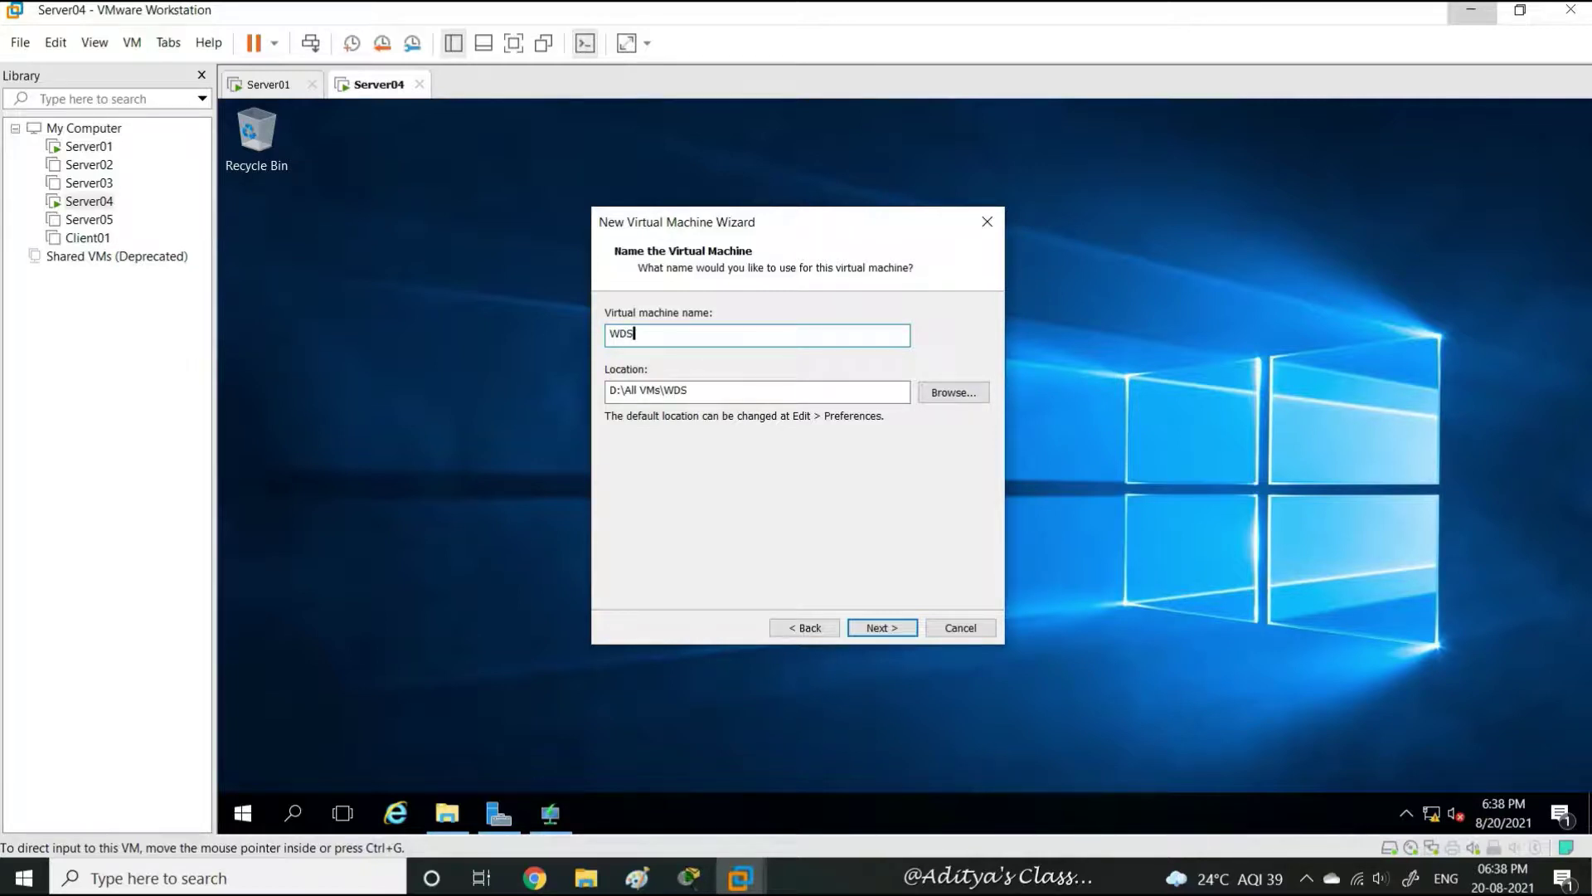
{"action": "type", "text": "CLIENT"}
{"action": "double_click", "coordinate": [655, 334]}
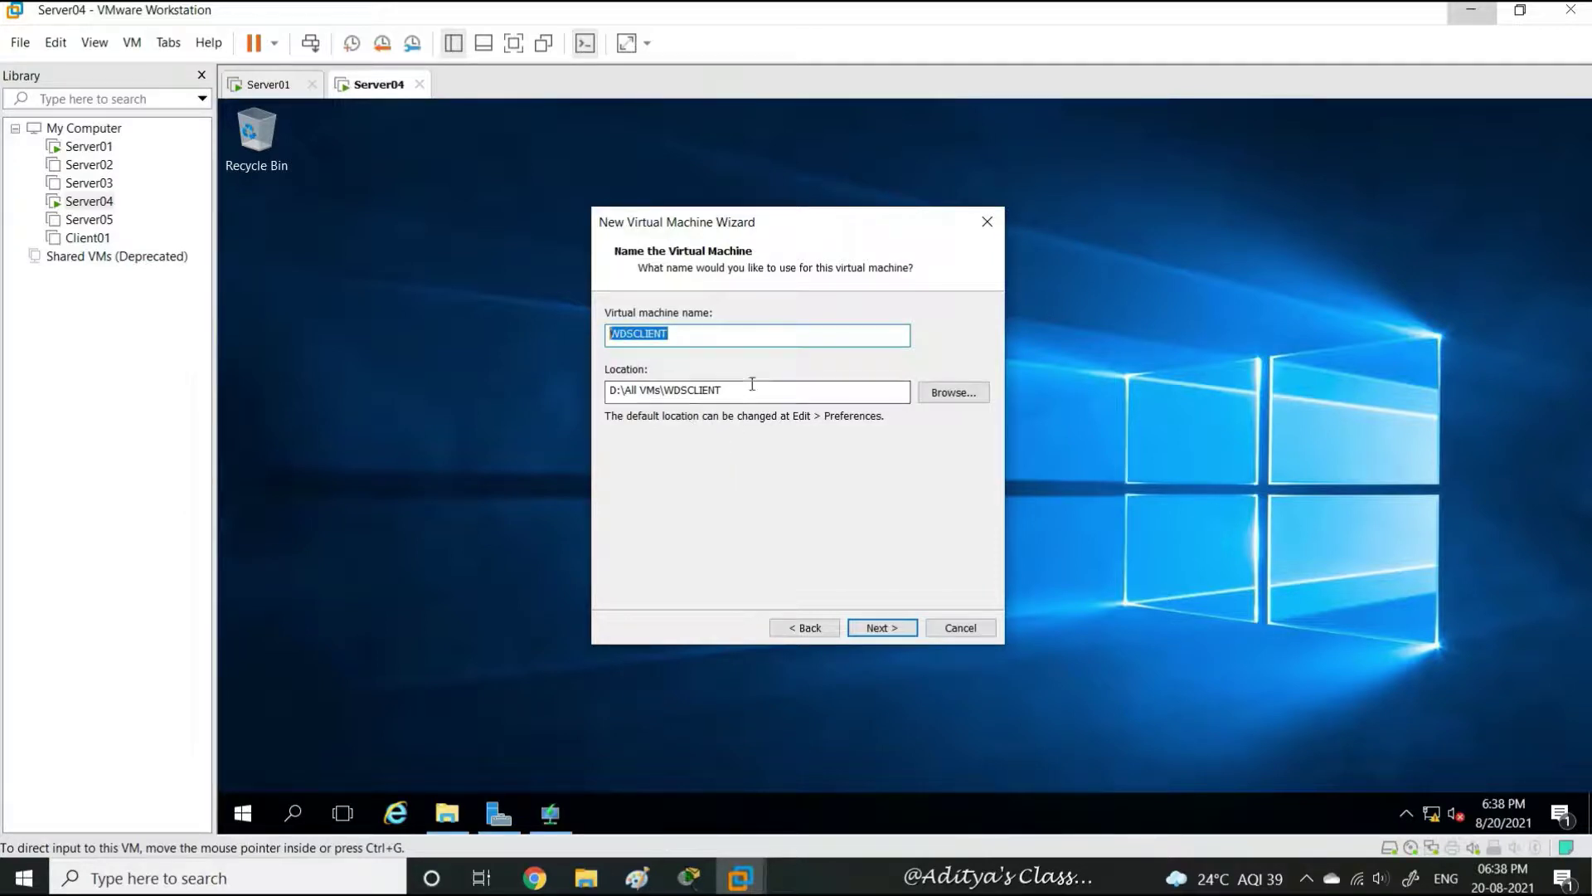
{"action": "left_click", "coordinate": [884, 629]}
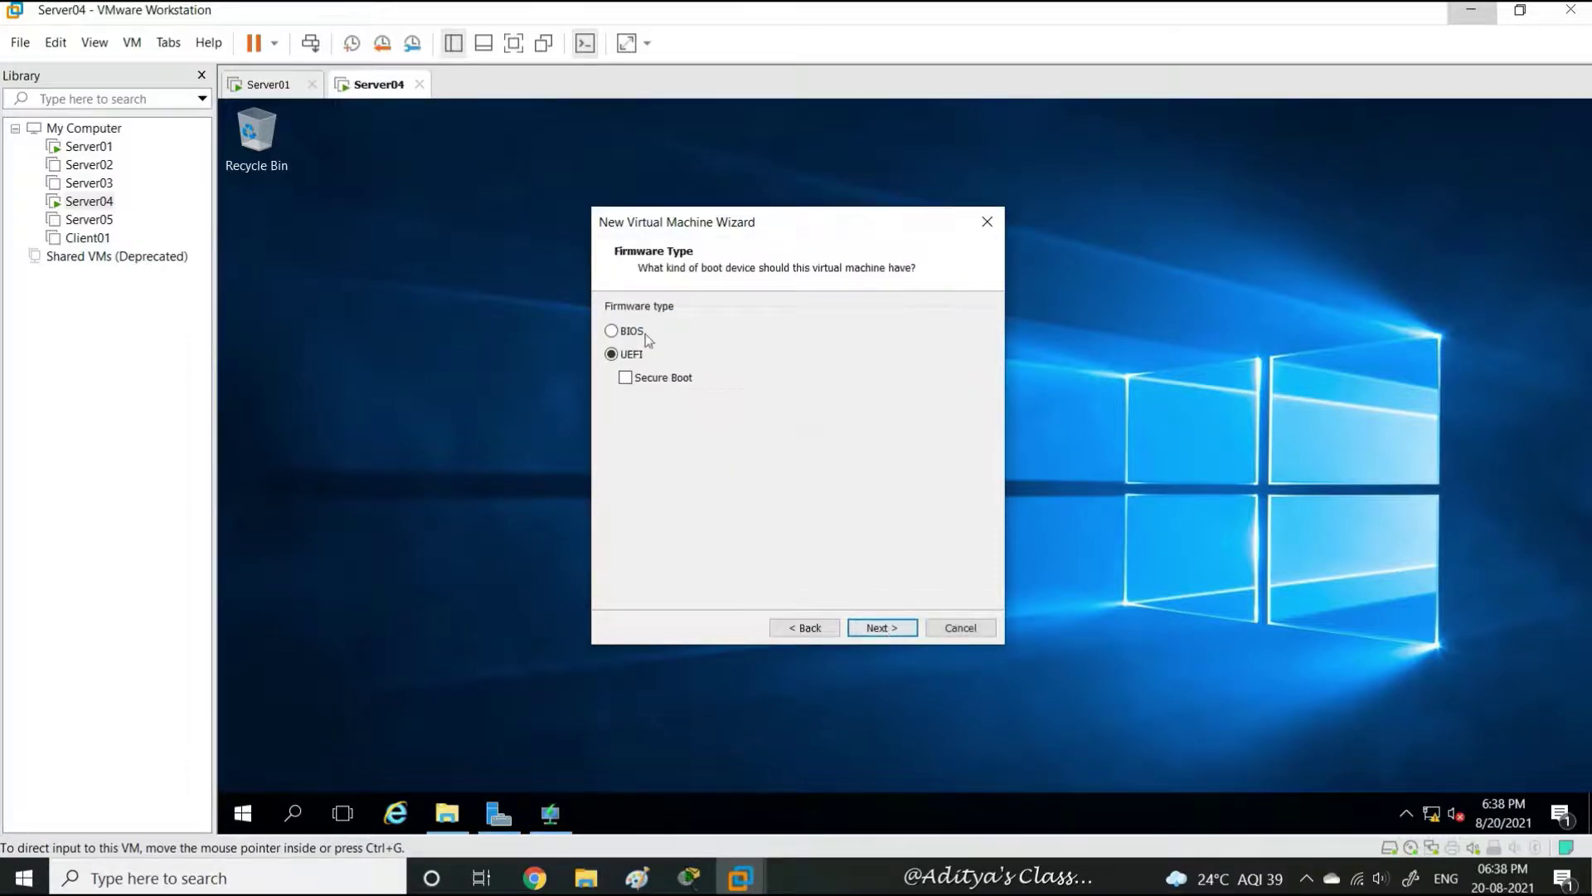
{"action": "left_click", "coordinate": [615, 332]}
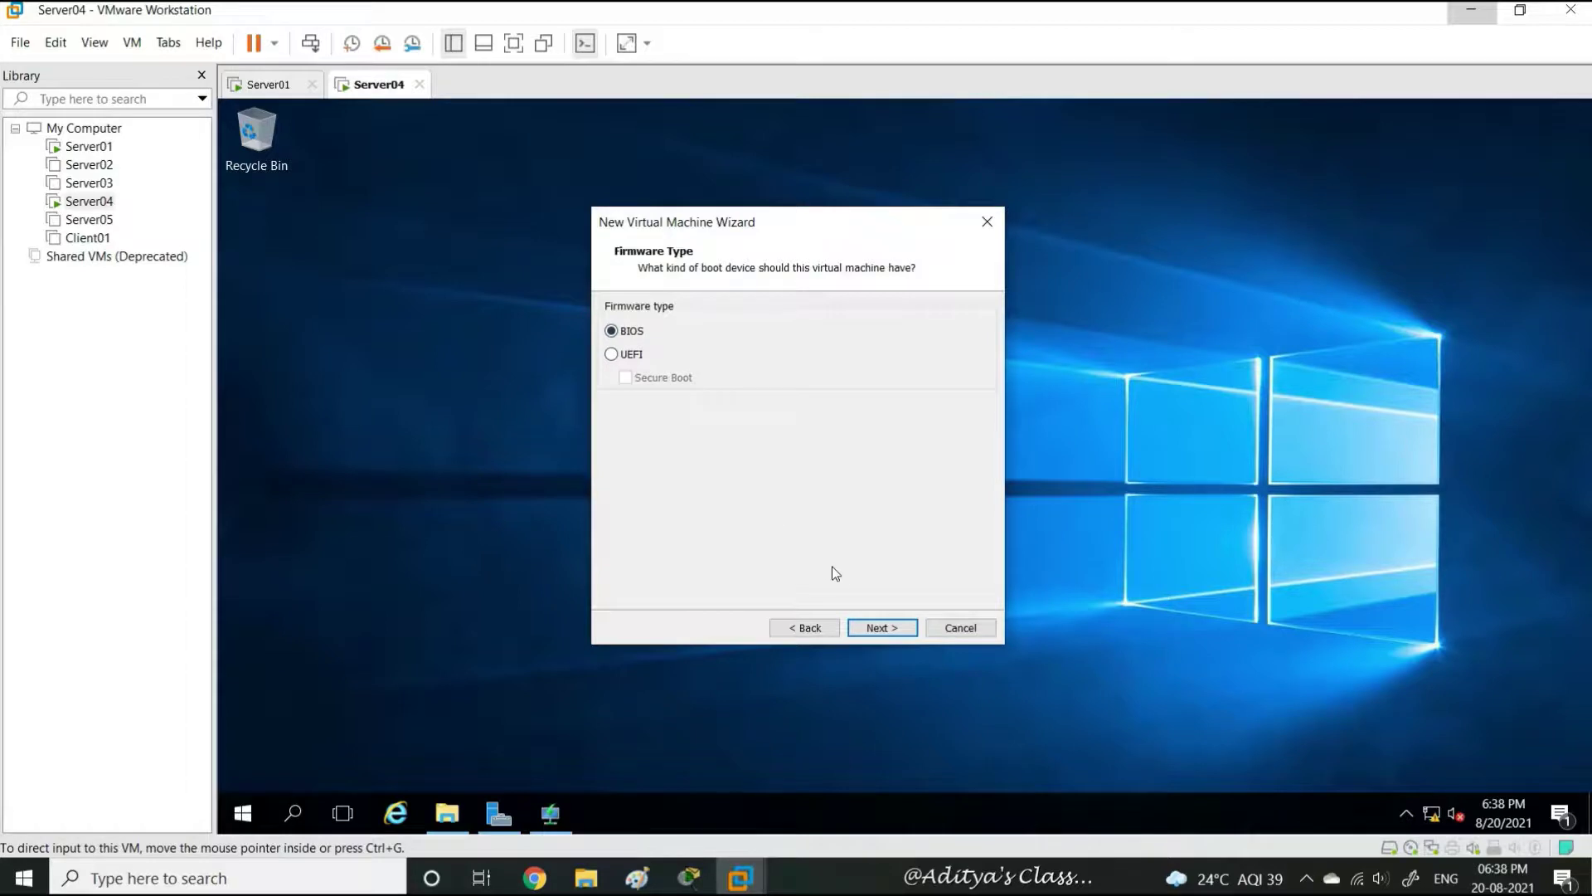
{"action": "left_click", "coordinate": [878, 628]}
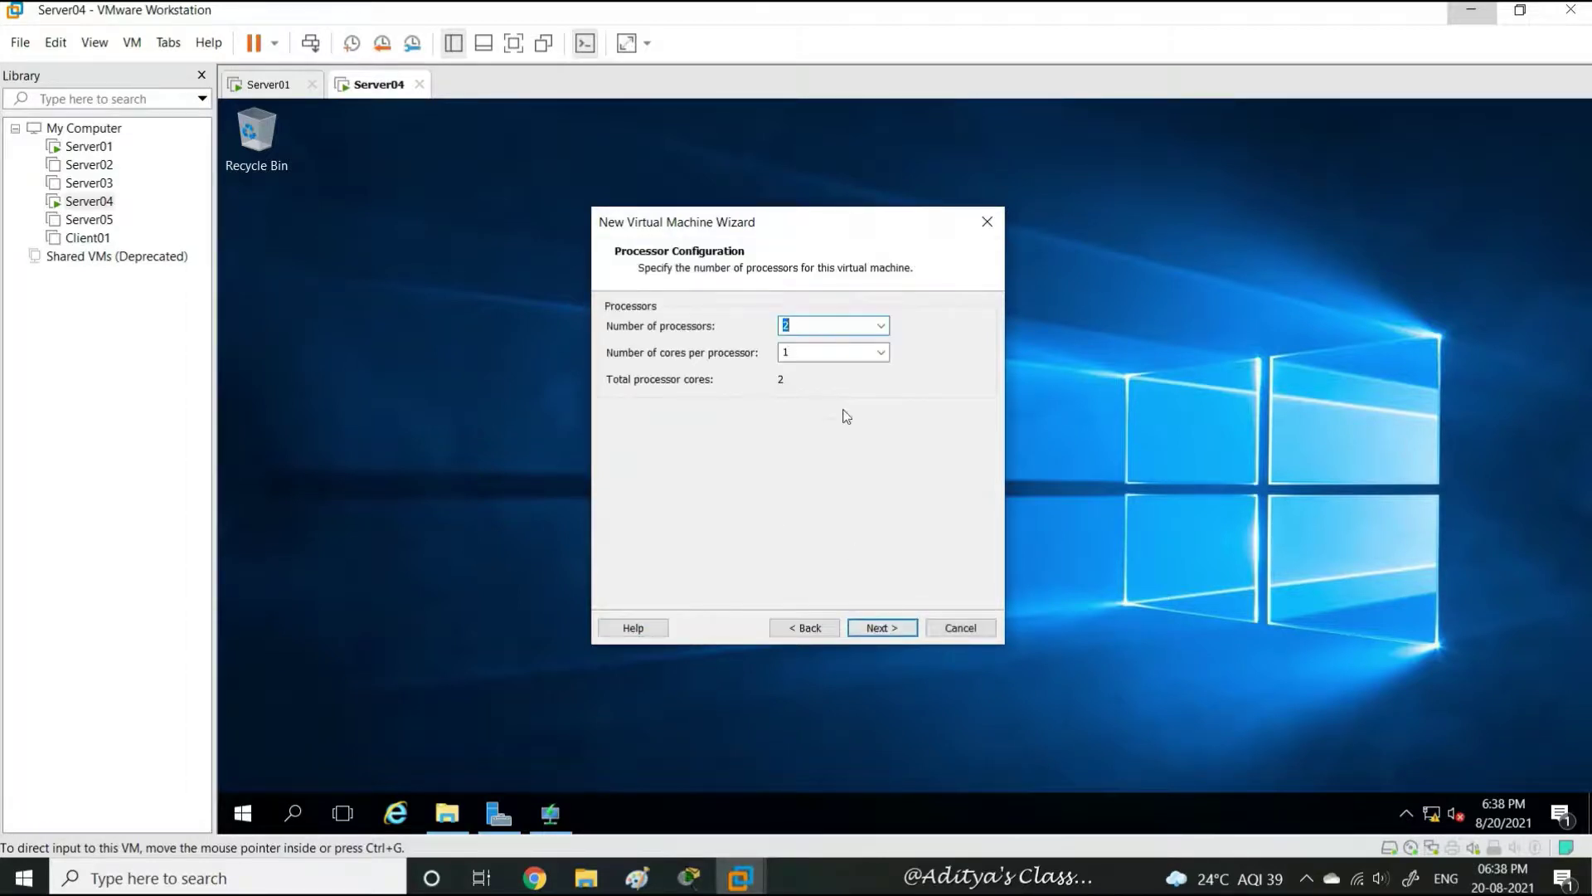
Give it 1 processor, 4096 MB memory, NAT, SCSI, and a new 60 GB WDSCLIENT.vmdk disk
{"action": "left_click", "coordinate": [881, 326]}
{"action": "left_click", "coordinate": [846, 342]}
{"action": "left_click", "coordinate": [879, 628]}
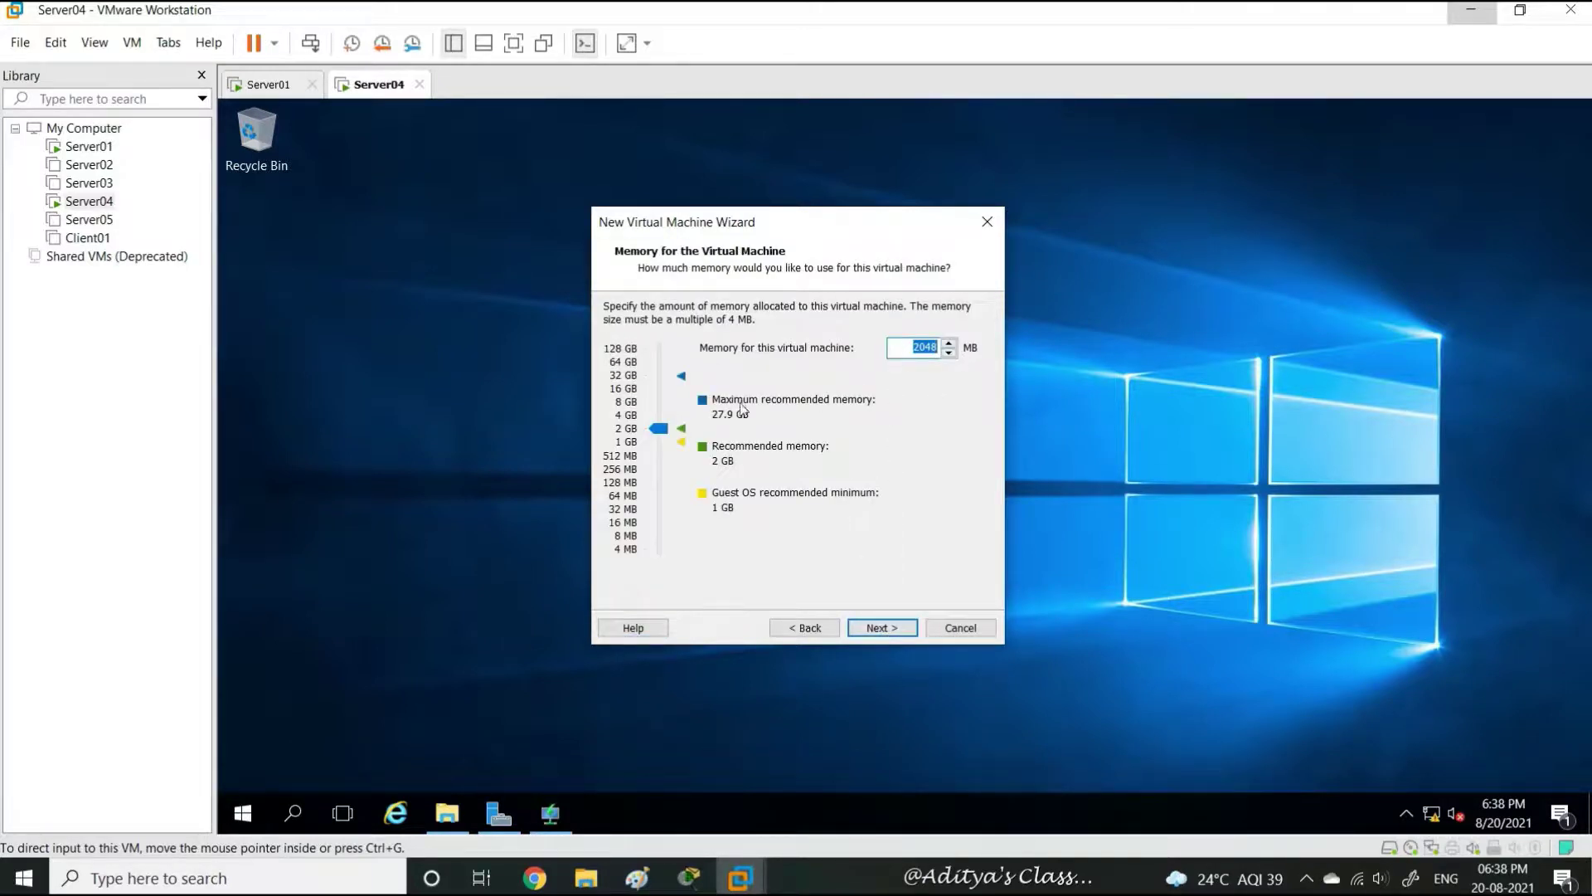
{"action": "left_click", "coordinate": [659, 414]}
{"action": "left_click", "coordinate": [884, 629]}
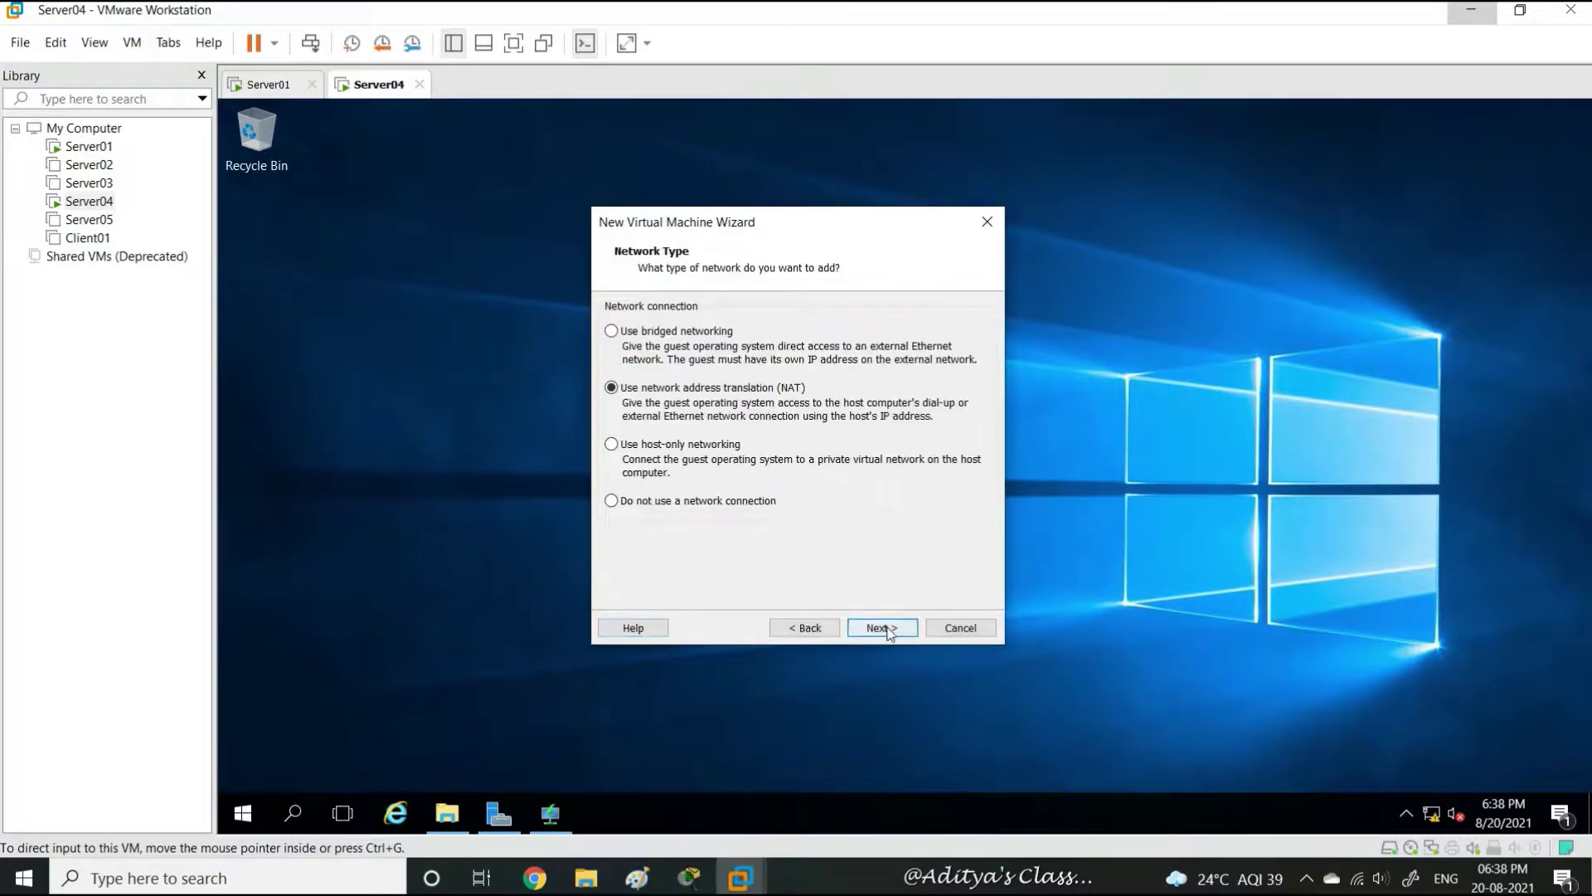
{"action": "left_click", "coordinate": [886, 627]}
{"action": "left_click", "coordinate": [887, 629]}
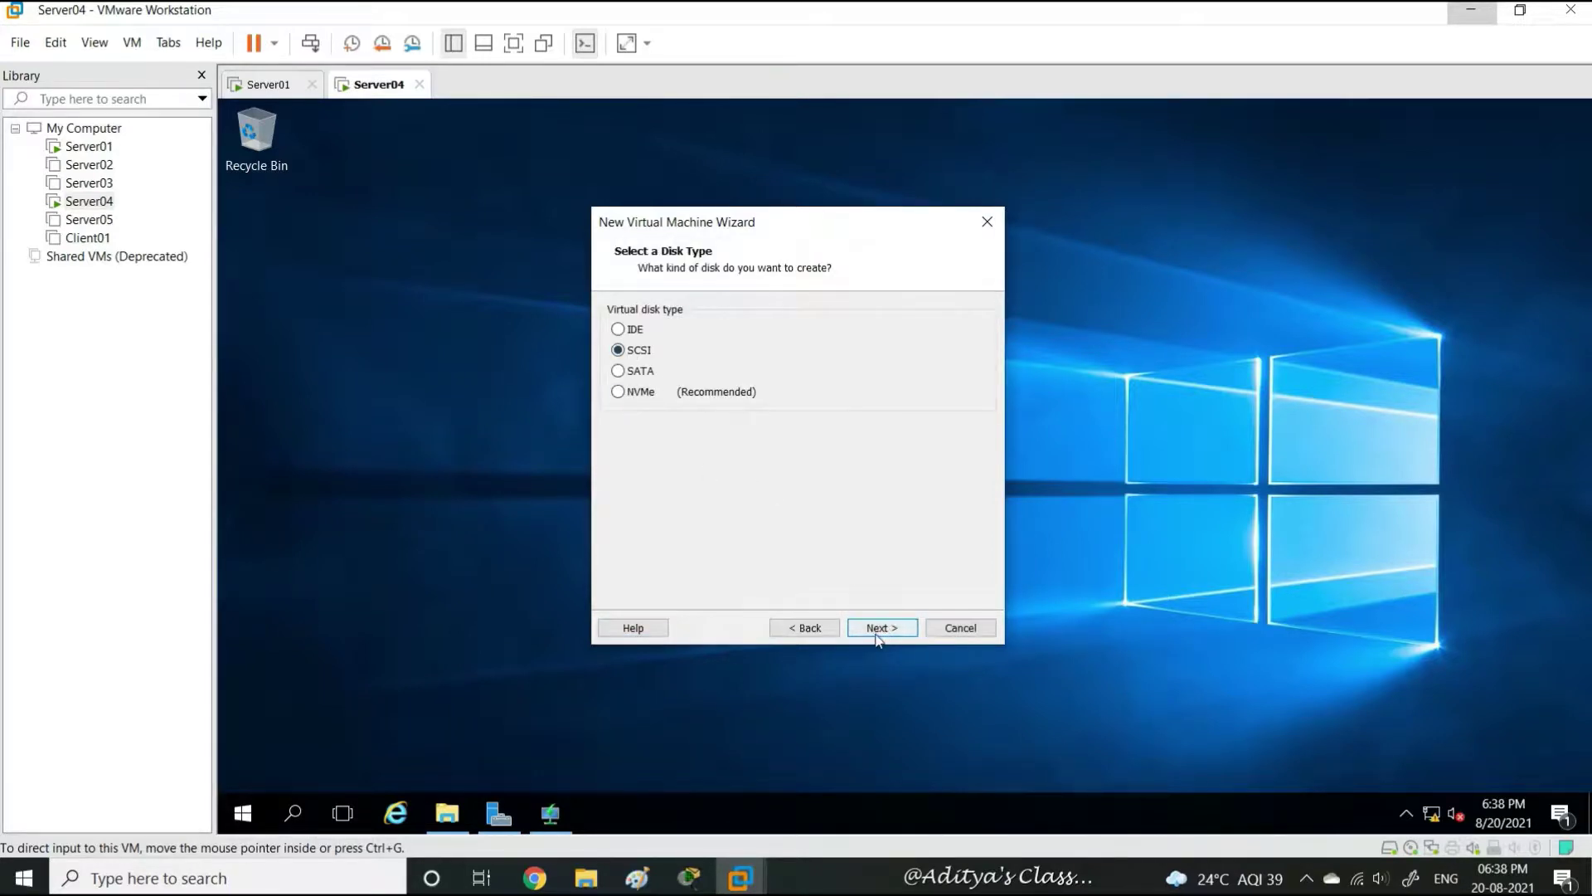
{"action": "left_click", "coordinate": [882, 632]}
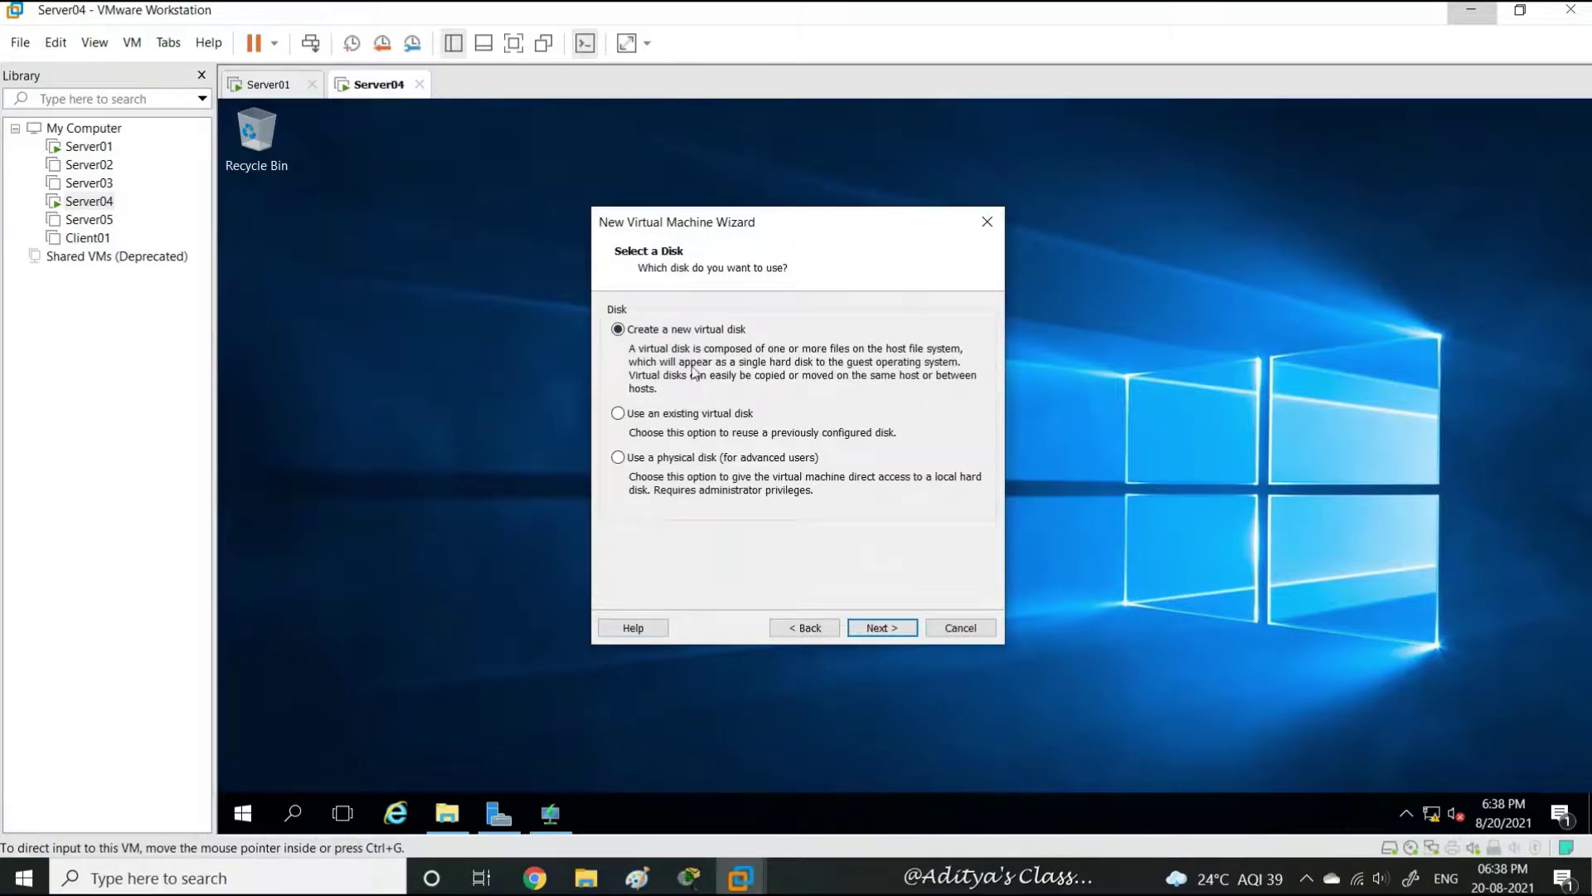
{"action": "left_click", "coordinate": [889, 630]}
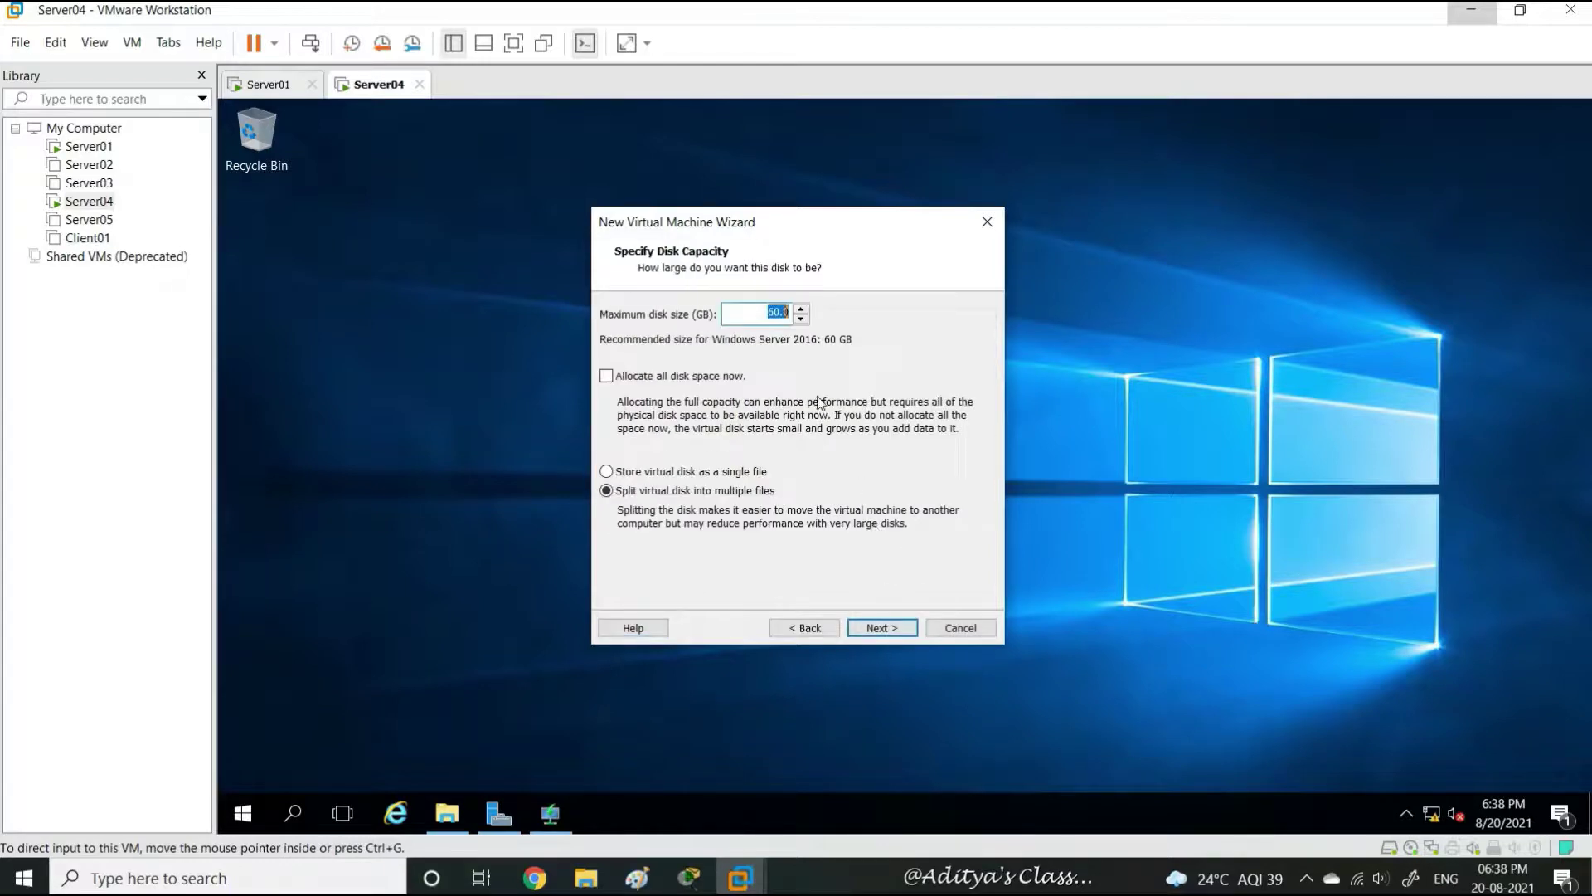
{"action": "left_click", "coordinate": [888, 629]}
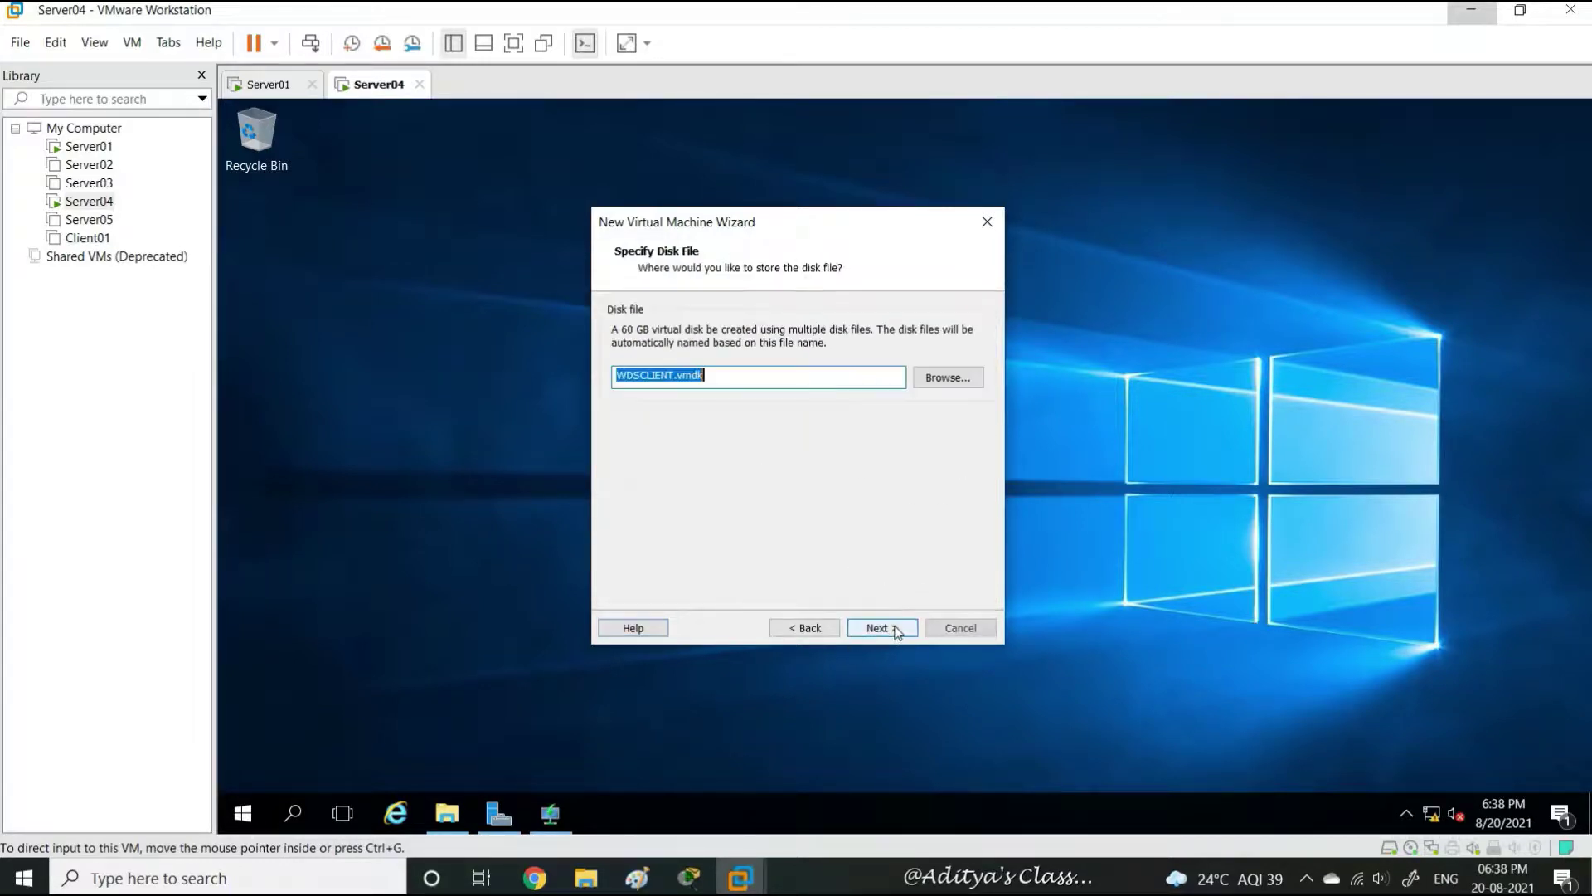
{"action": "left_click", "coordinate": [900, 630]}
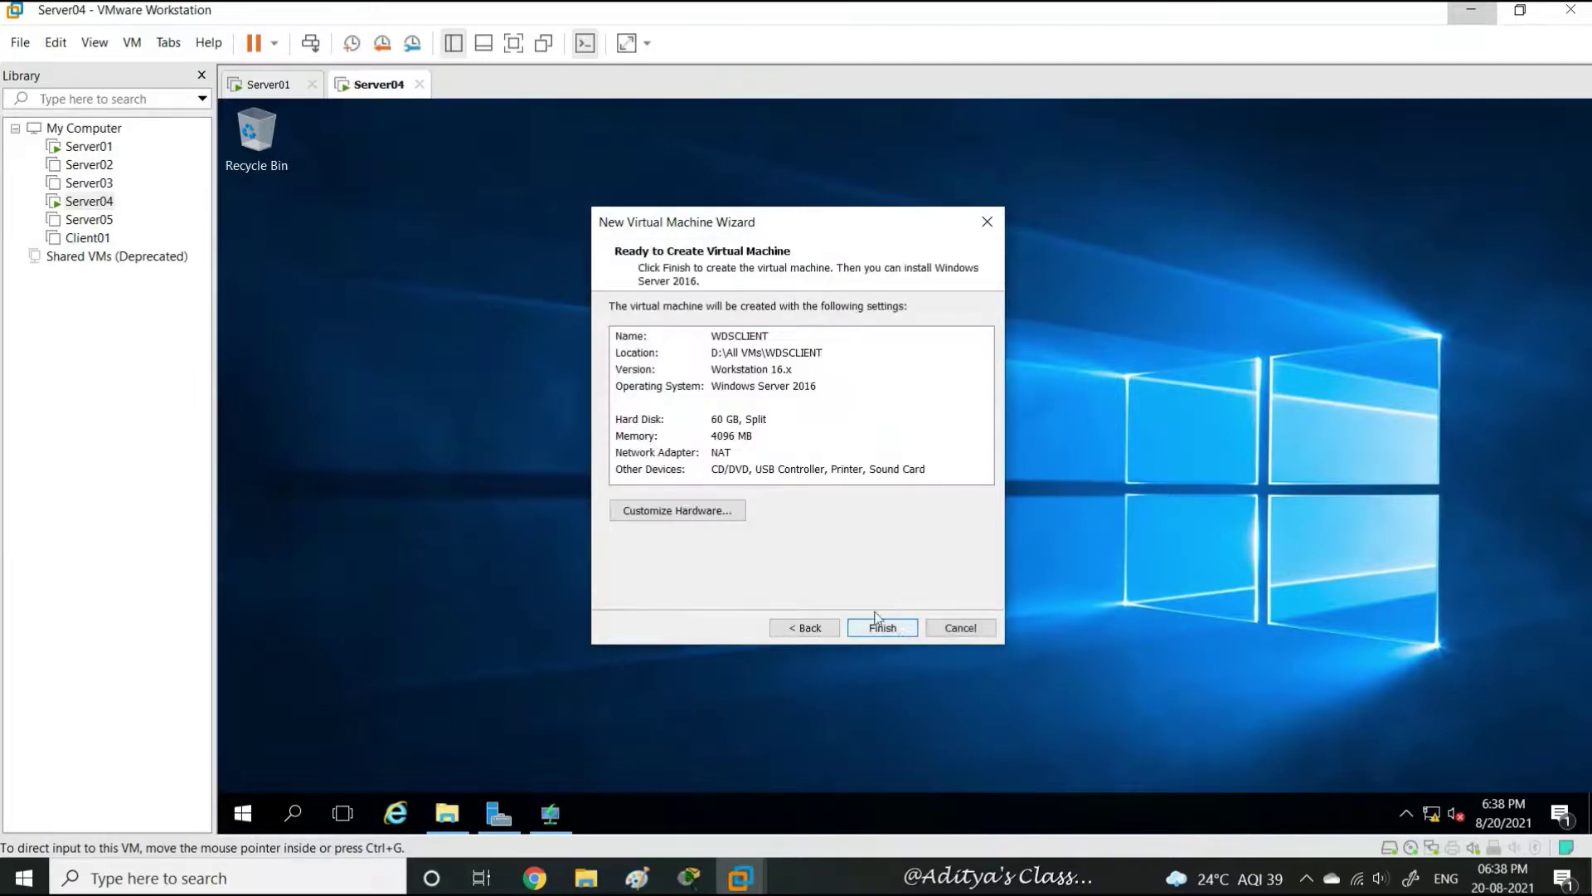
Inspect the New CD/DVD (SATA) drive settings in Customize Hardware, then finish creating WDSCLIENT
{"action": "left_click", "coordinate": [677, 510]}
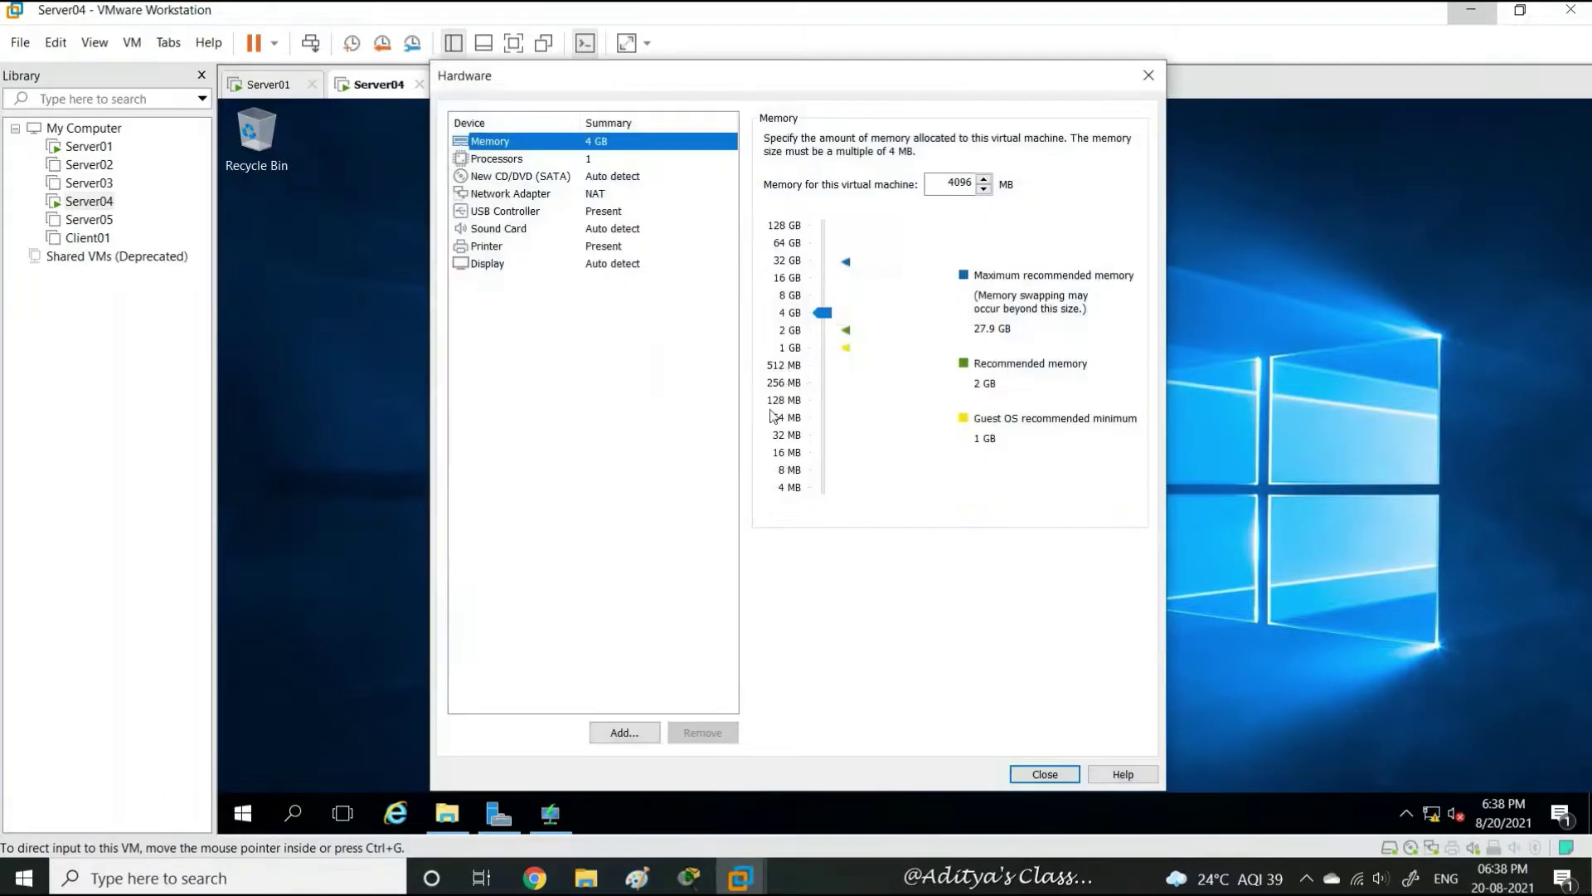
{"action": "left_click", "coordinate": [517, 177]}
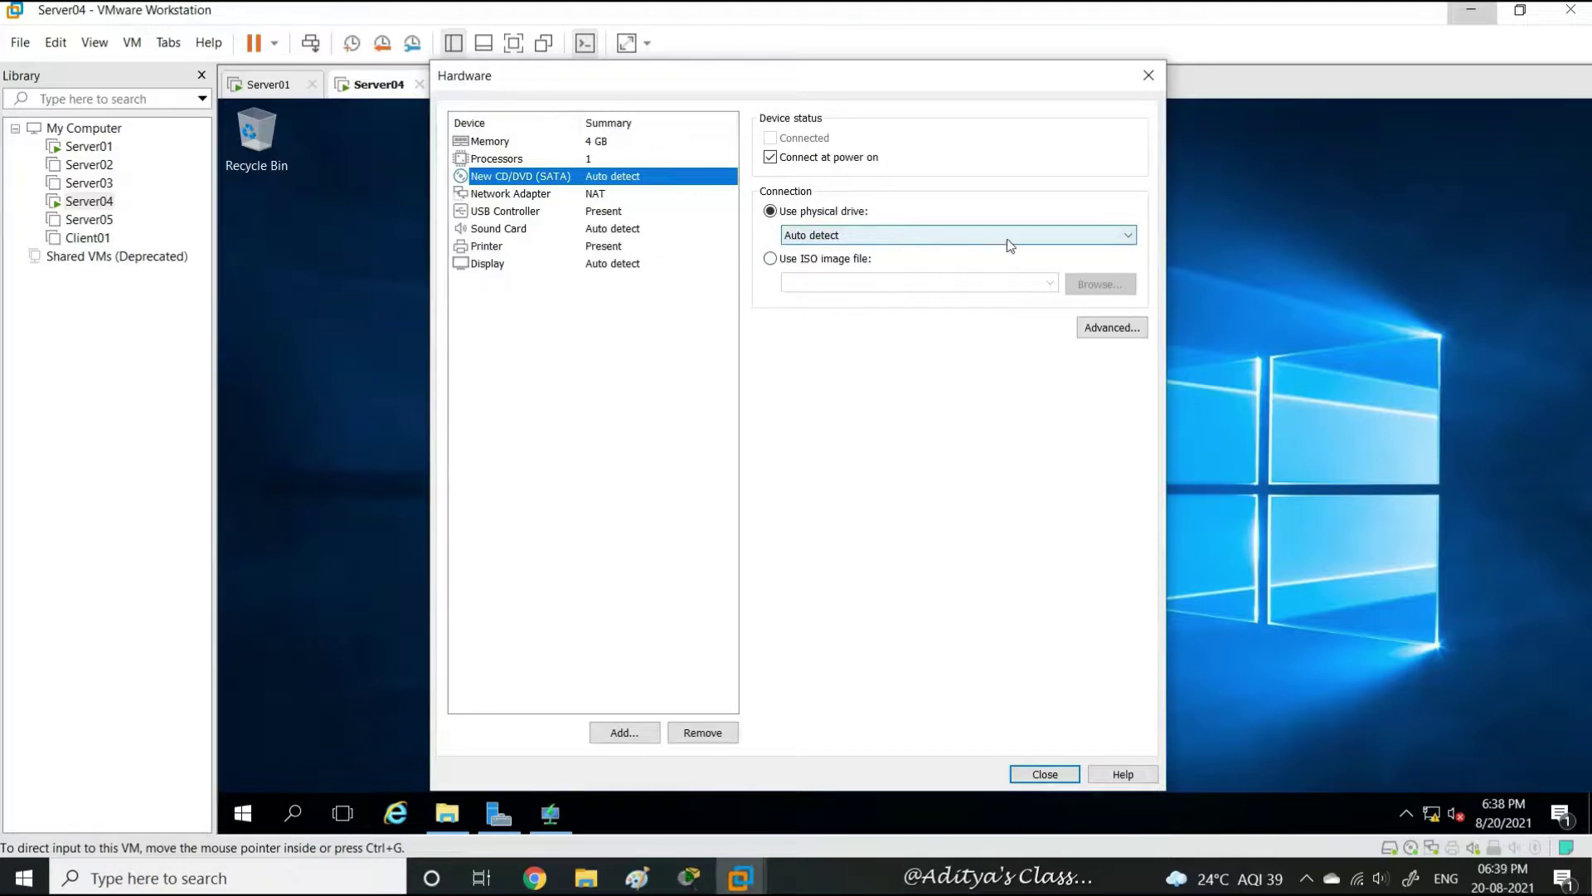
{"action": "left_click", "coordinate": [1129, 234]}
{"action": "left_click", "coordinate": [1130, 235]}
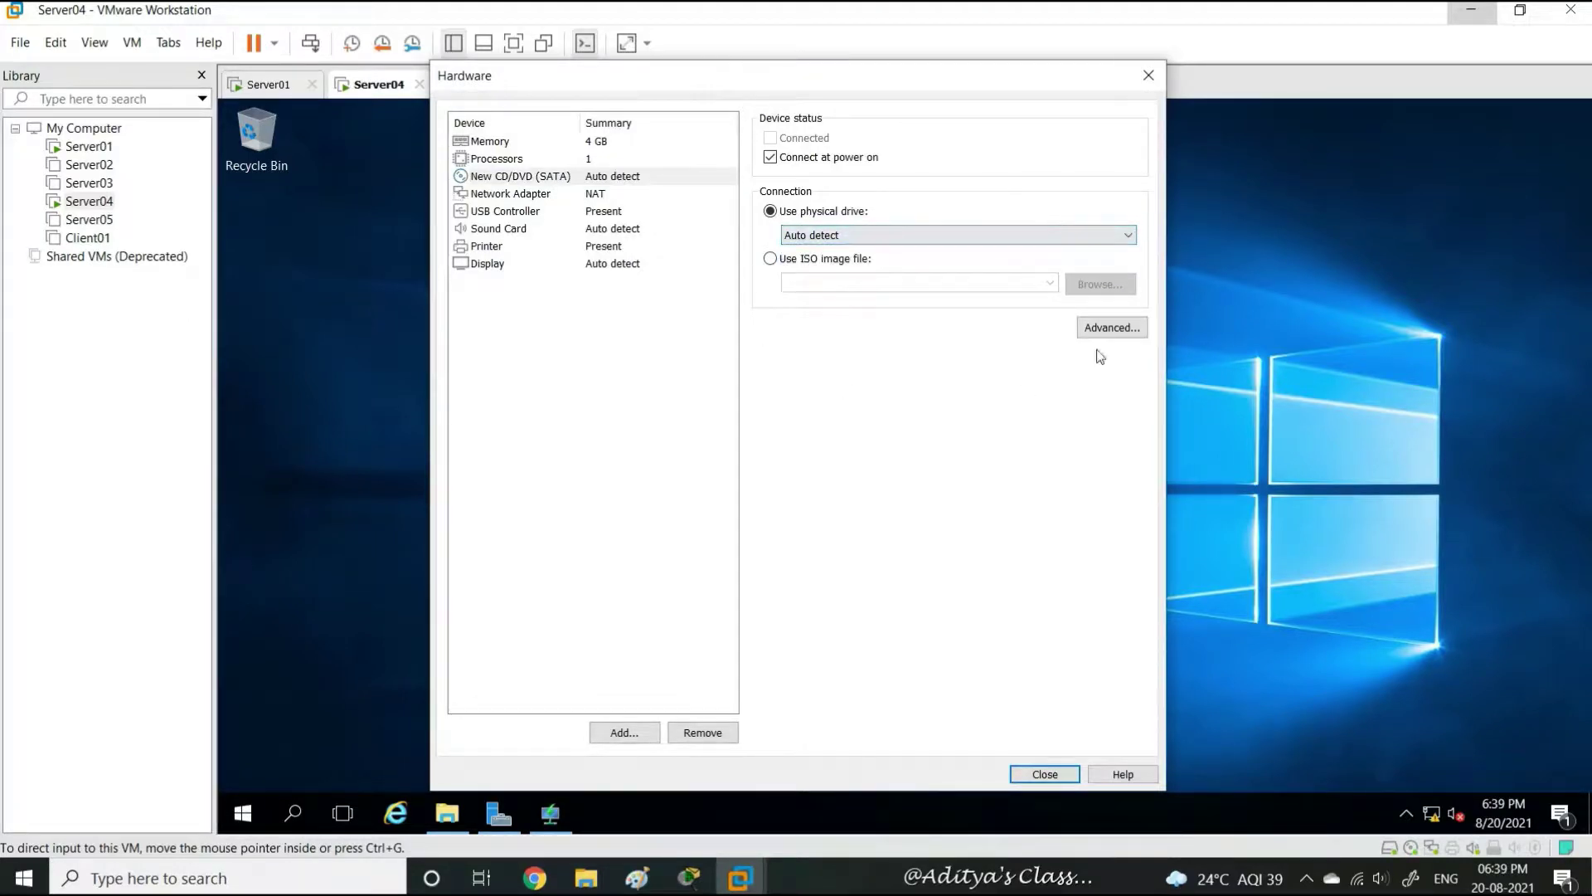
{"action": "left_click", "coordinate": [1047, 773]}
{"action": "left_click", "coordinate": [883, 627]}
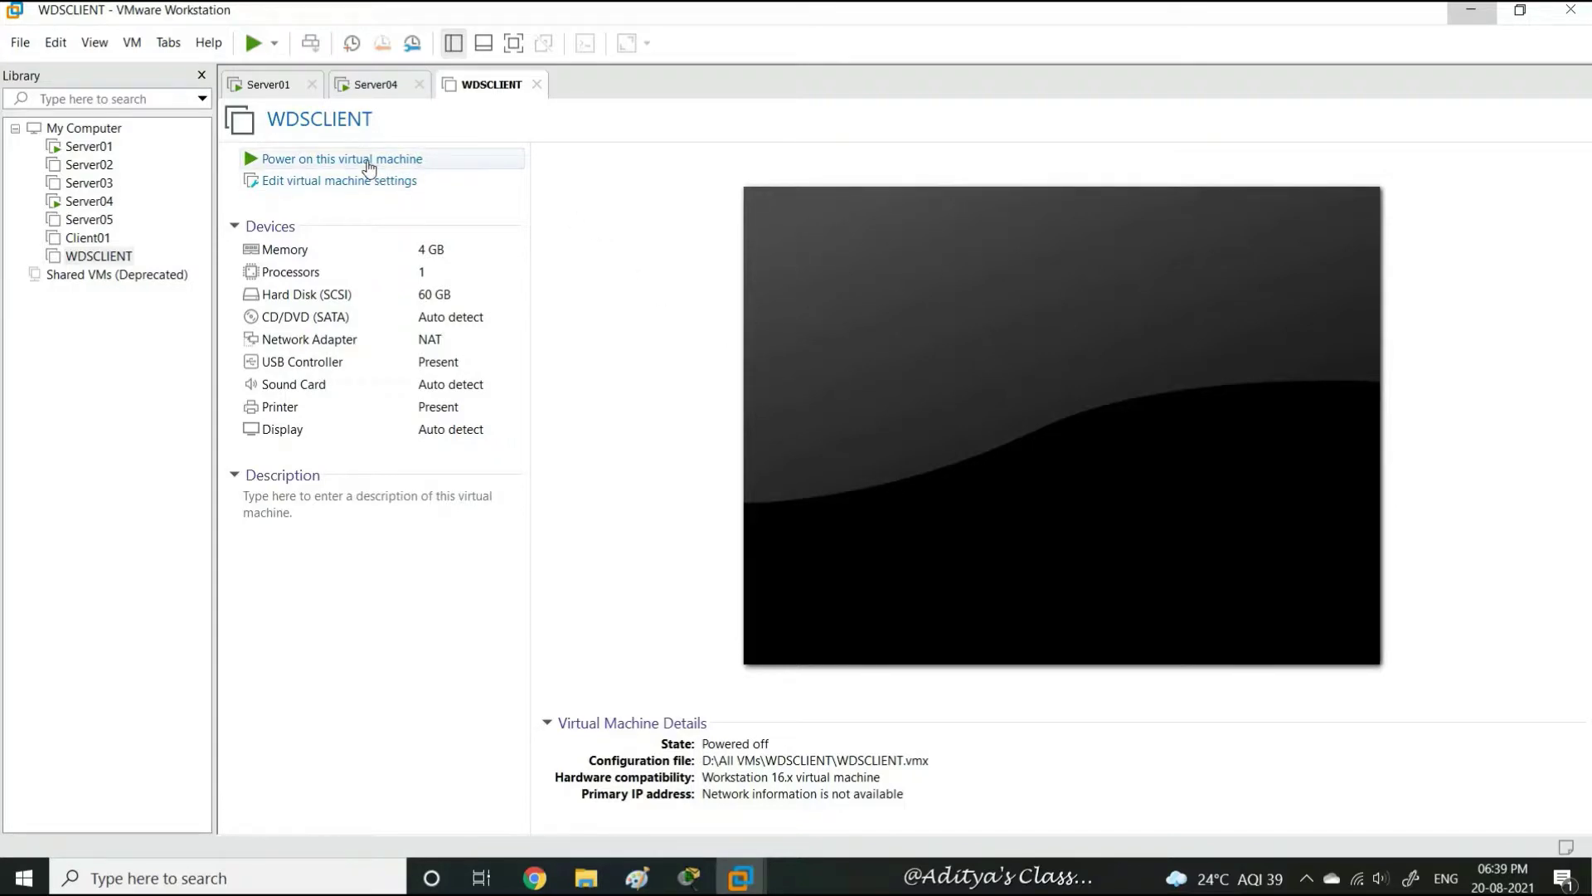
Power on WDSCLIENT, connect the device, stretch it full screen, and release input with Ctrl+Alt
{"action": "left_click", "coordinate": [369, 159]}
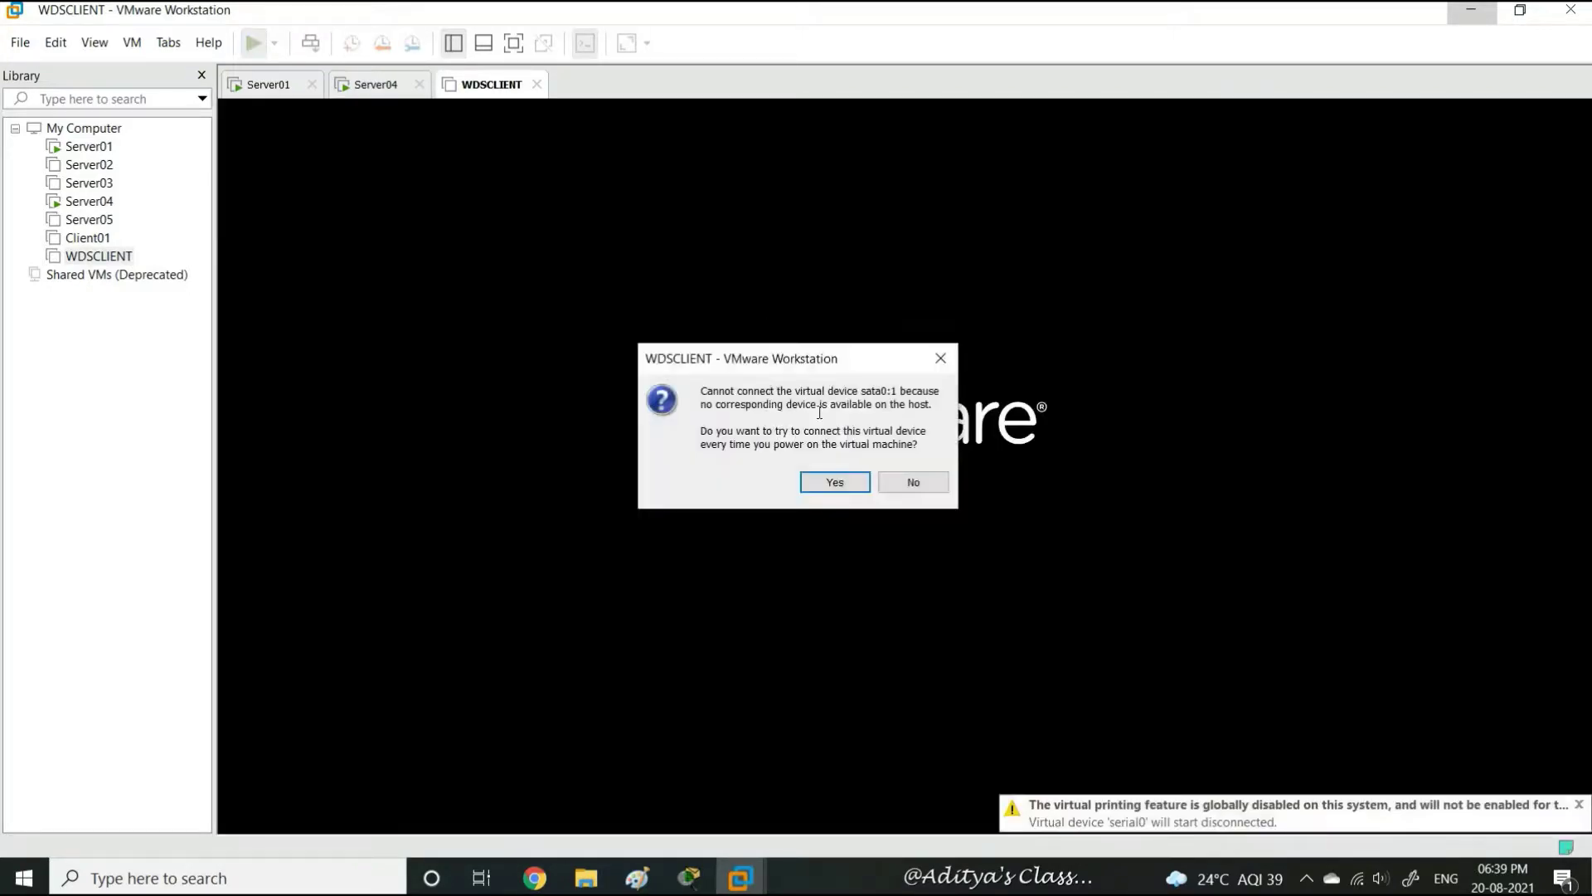
{"action": "left_click", "coordinate": [833, 488]}
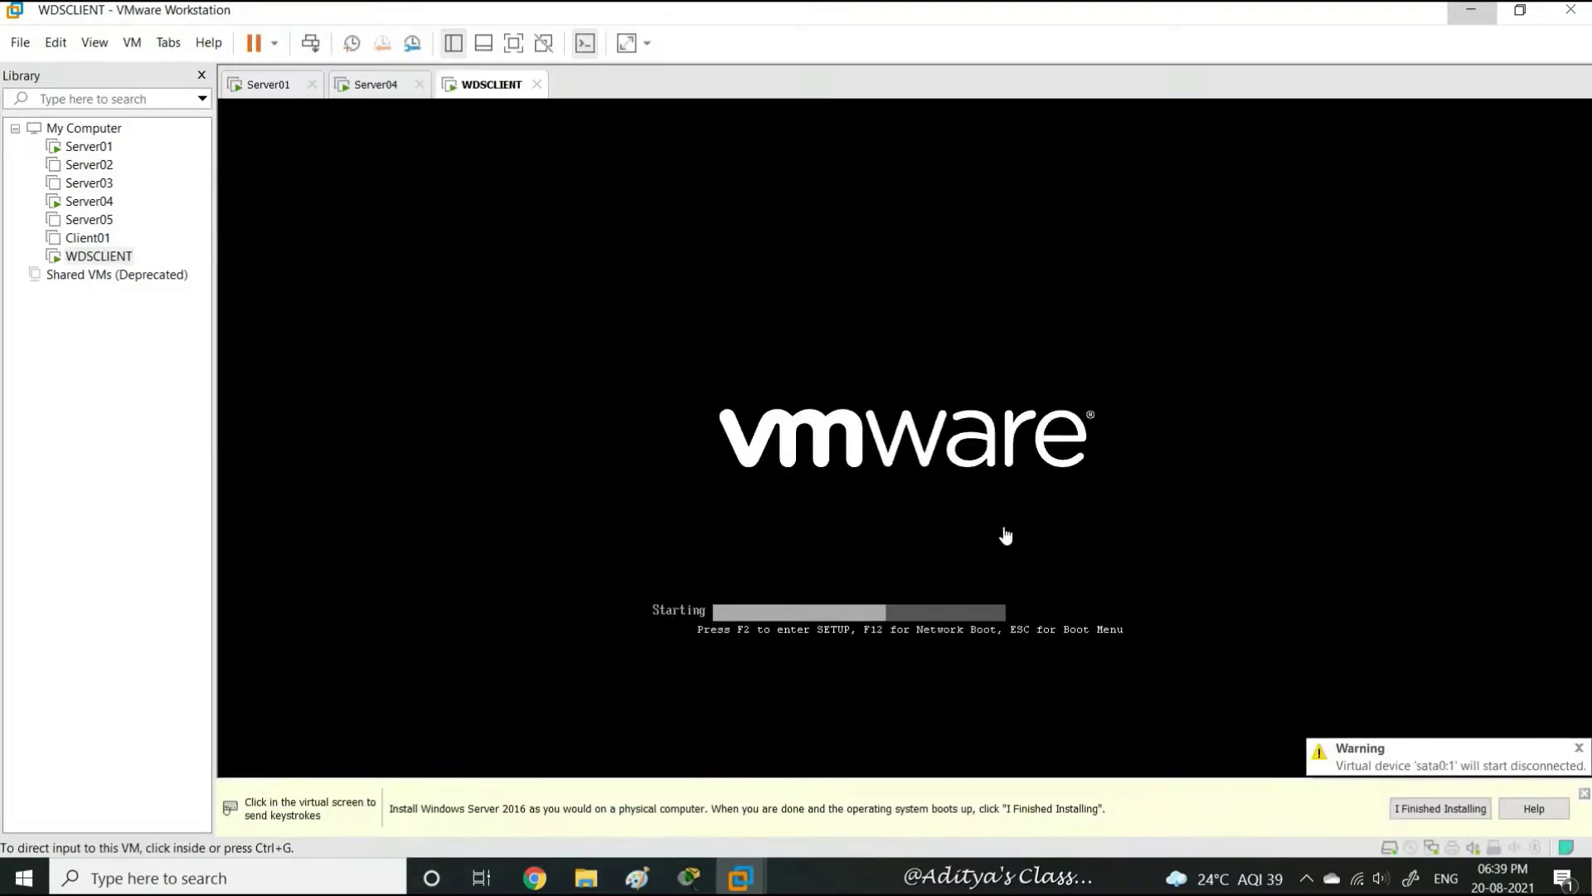
{"action": "left_click", "coordinate": [1584, 794]}
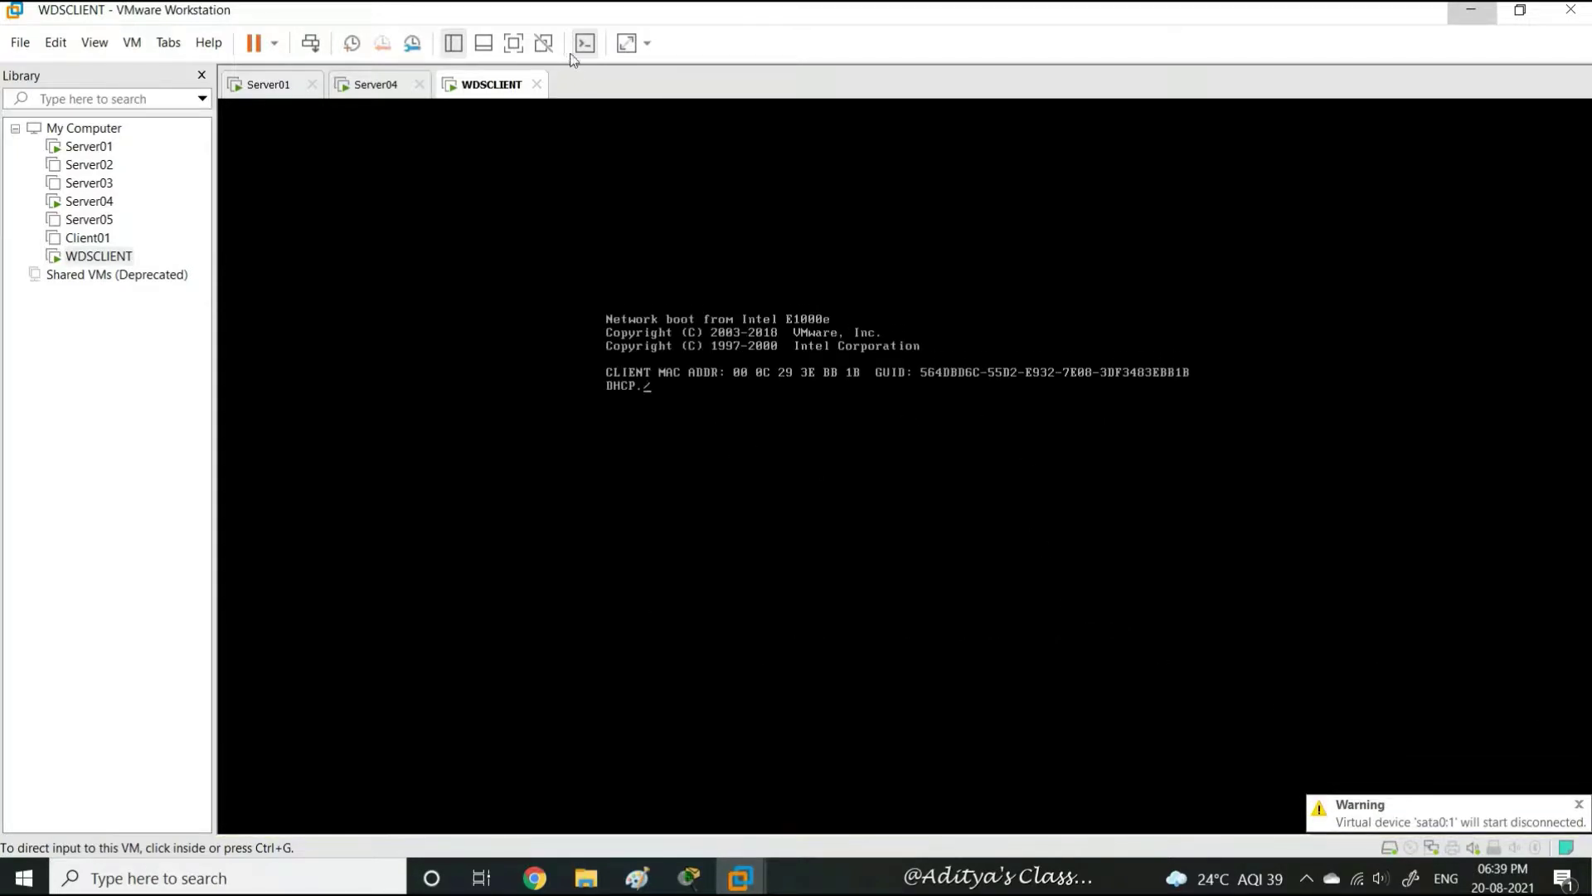
{"action": "left_click", "coordinate": [627, 43]}
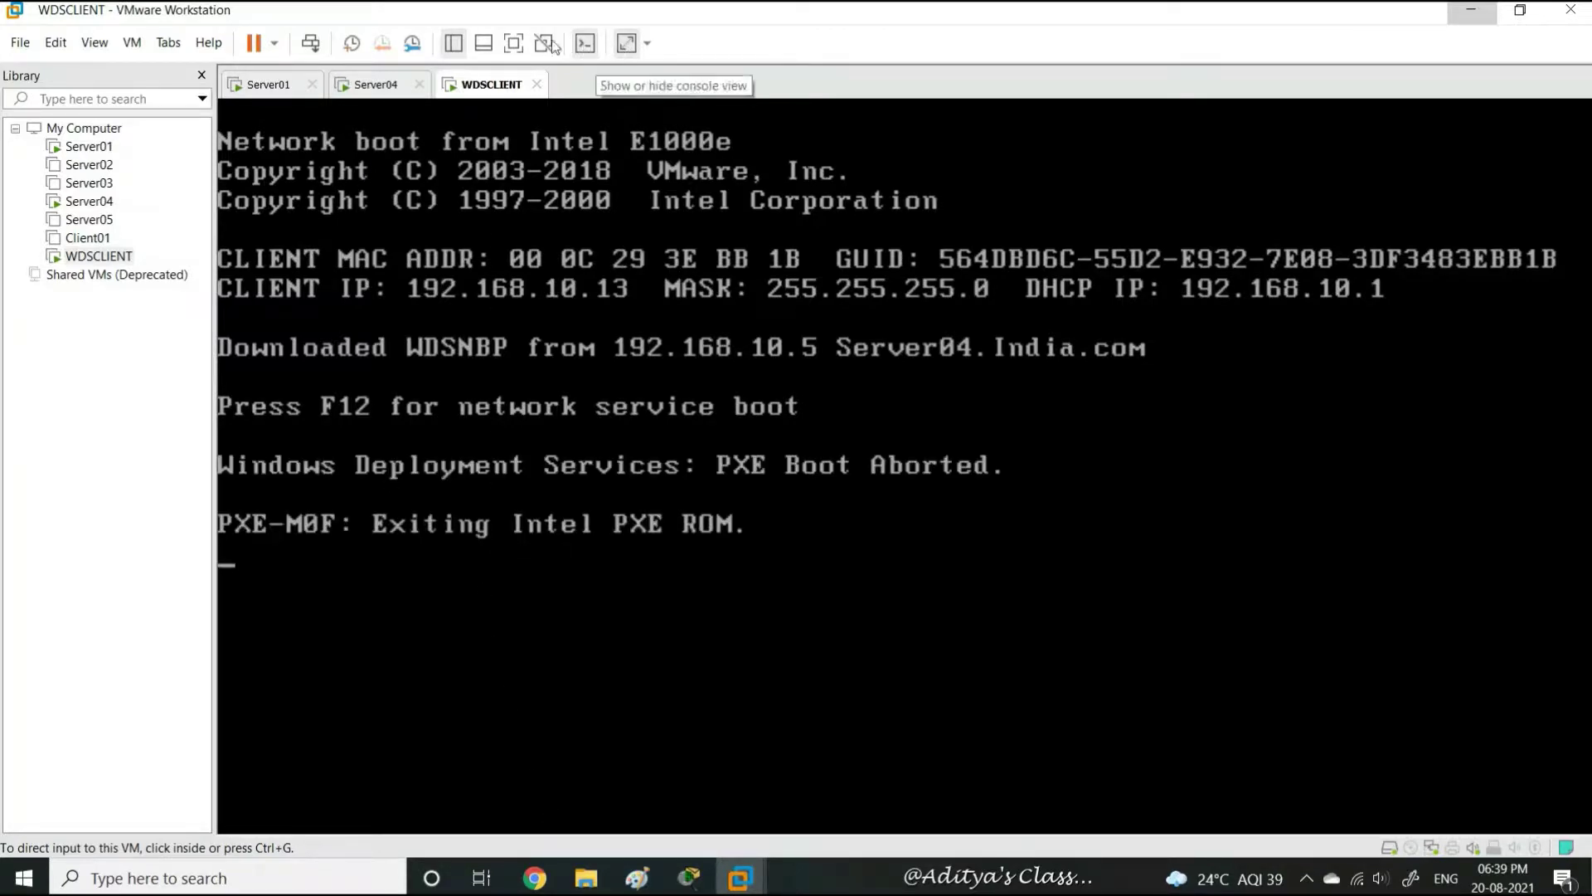
{"action": "left_click", "coordinate": [514, 45]}
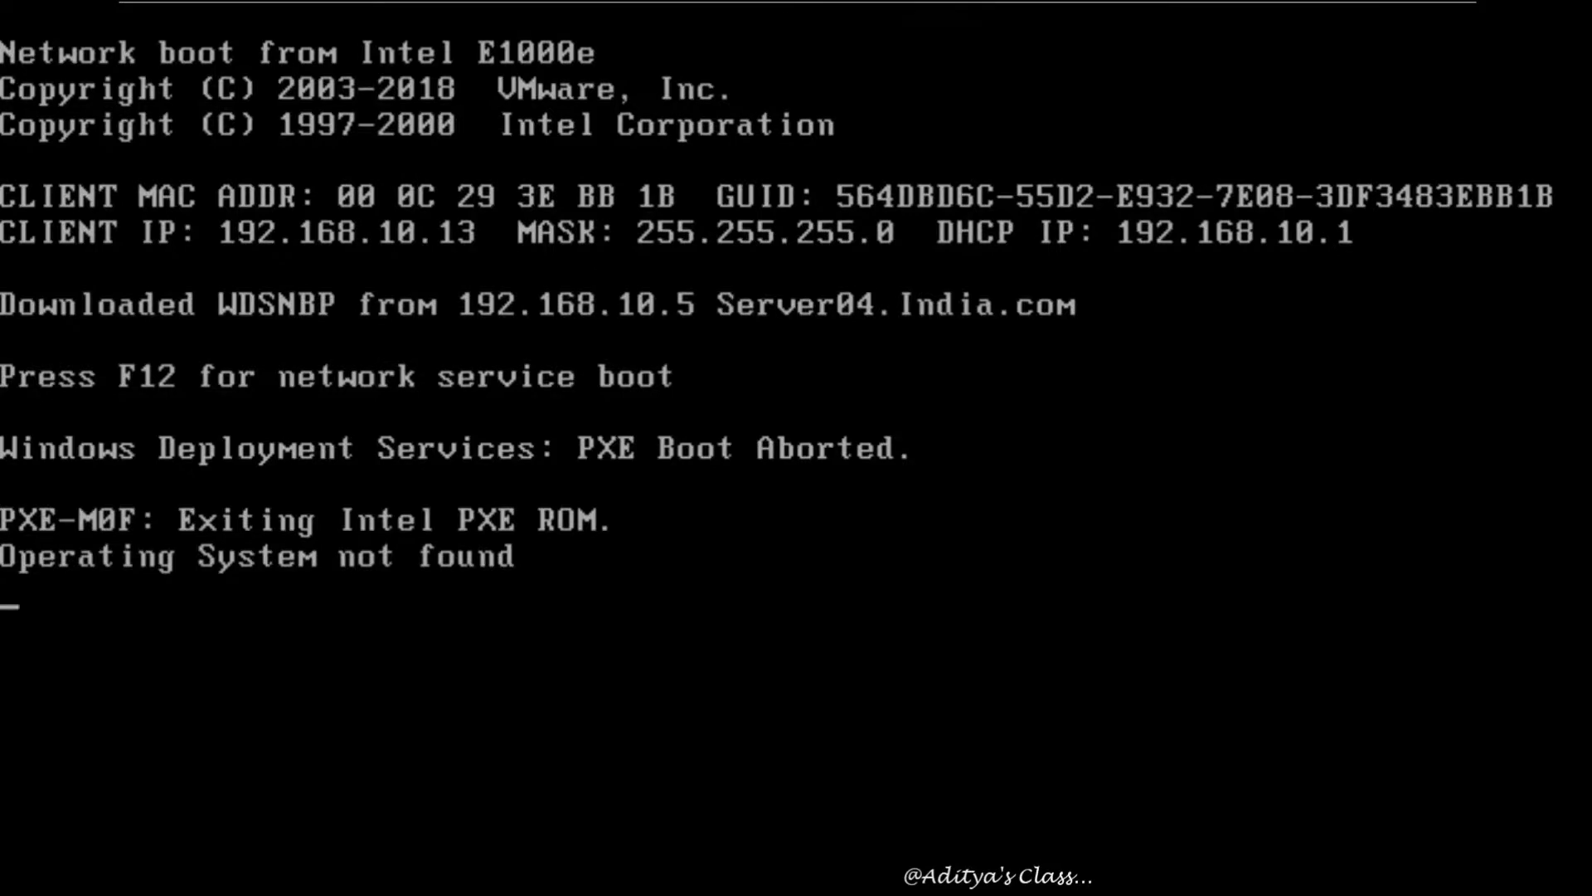
{"action": "key", "text": "ctrl+alt"}
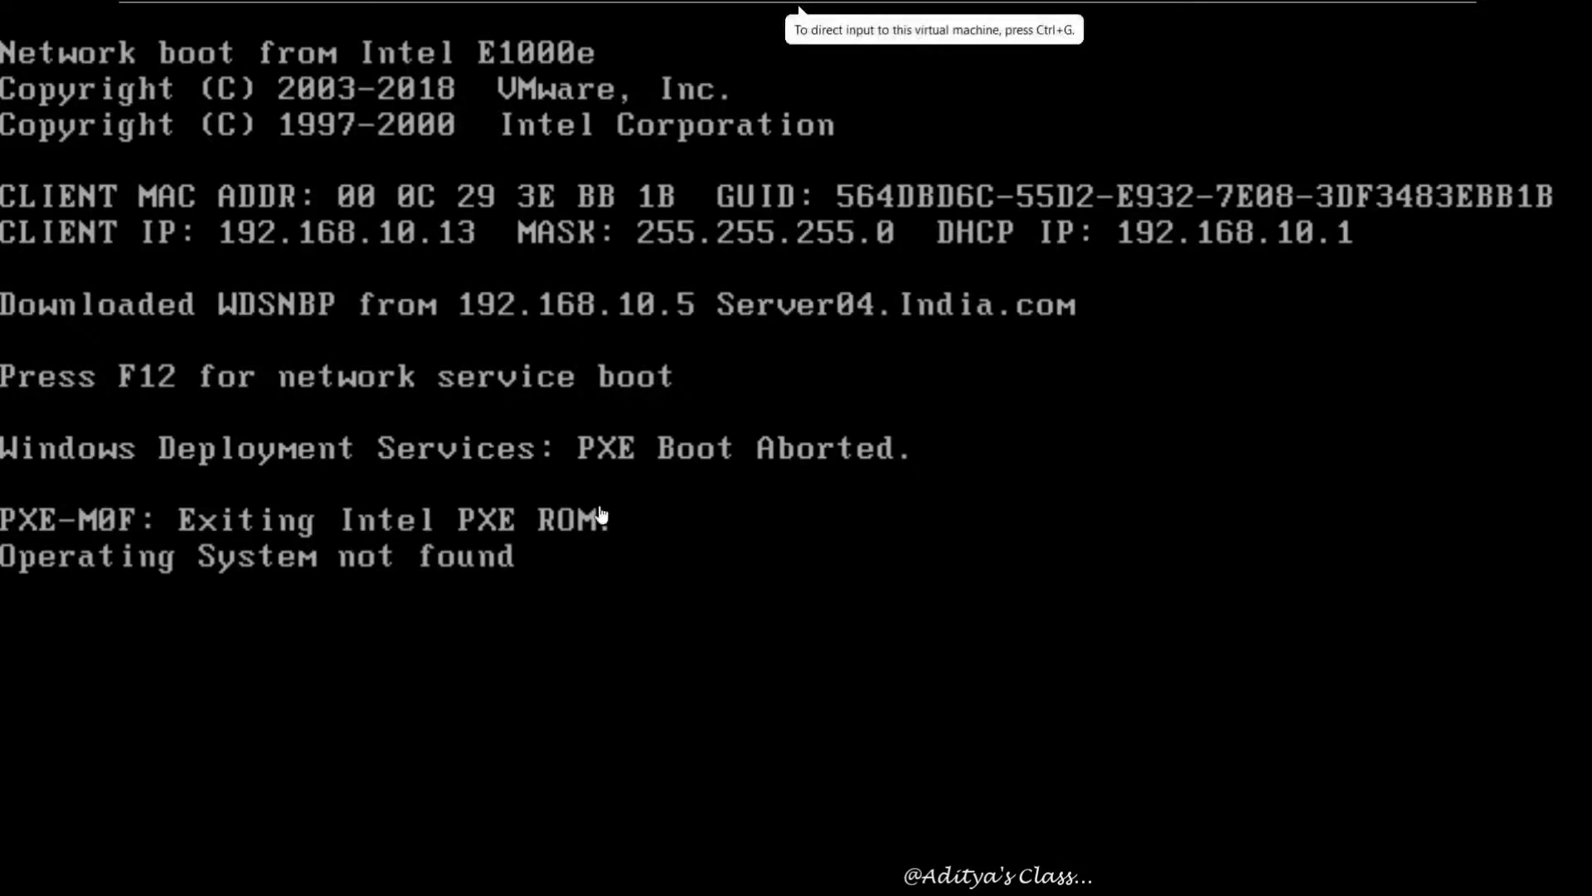
Restart WDSCLIENT via Ctrl+Alt+Del and press F12 to network-boot Setup from 192.168.10.5
{"action": "mouse_move", "coordinate": [535, 7]}
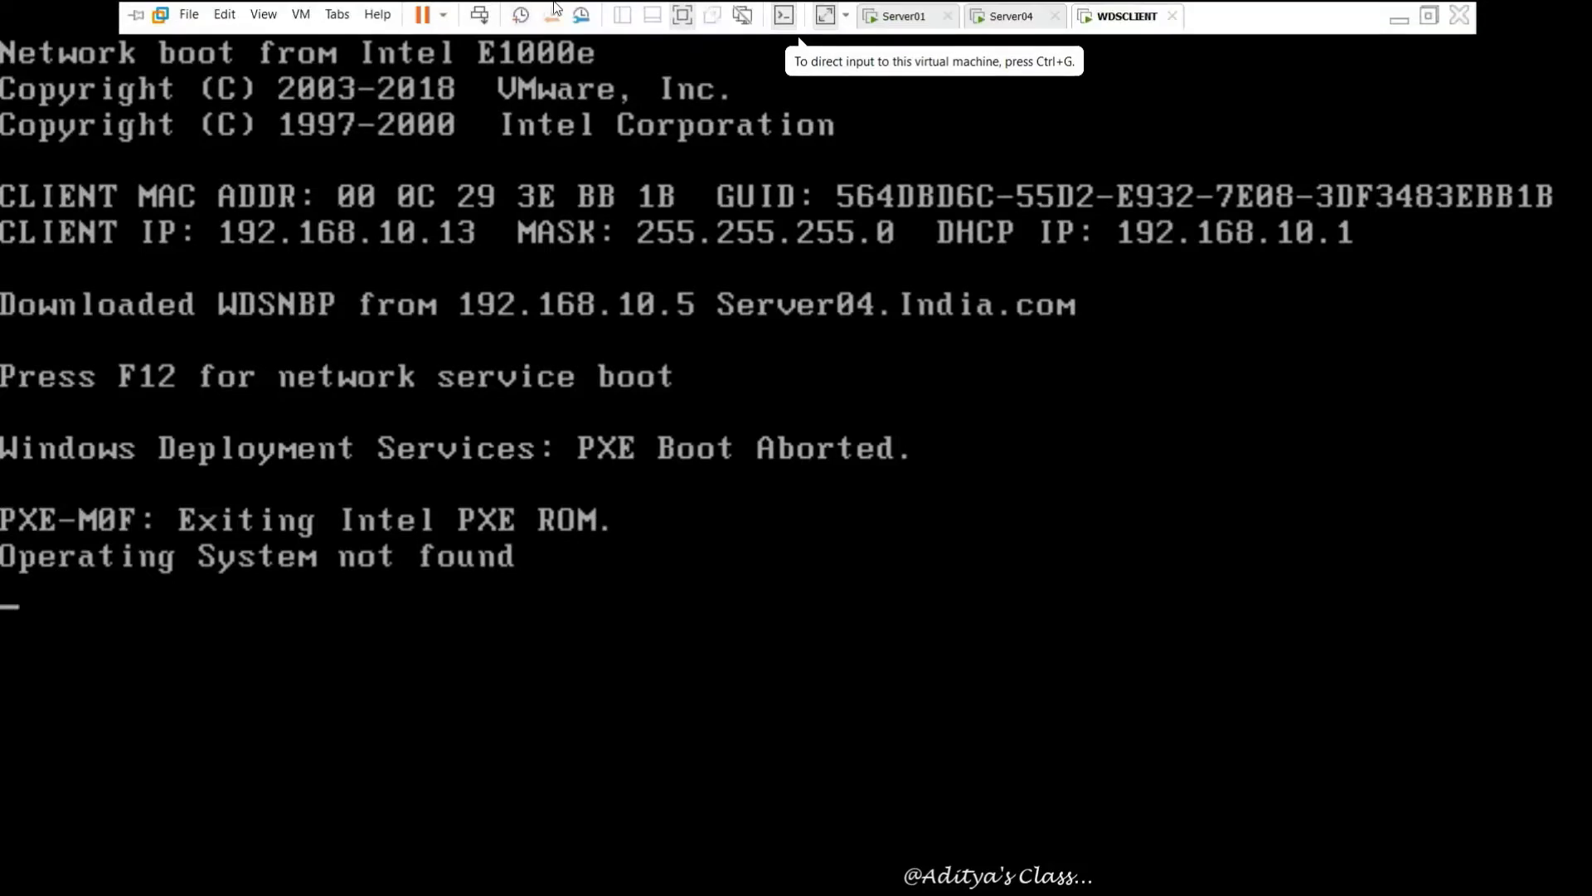
{"action": "left_click", "coordinate": [479, 12]}
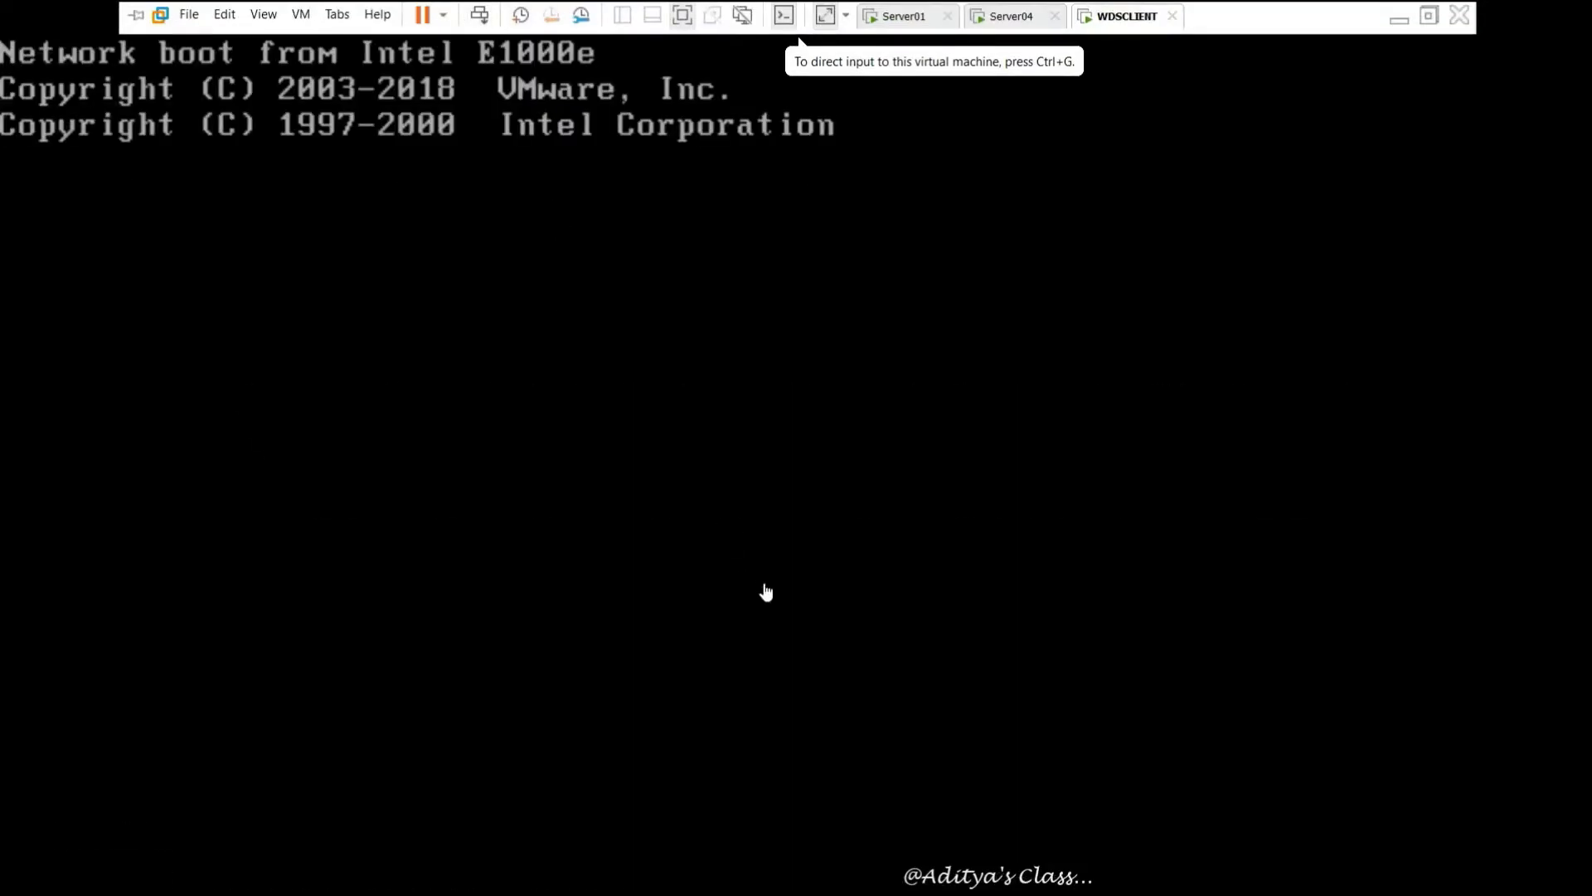
{"action": "left_click", "coordinate": [561, 461]}
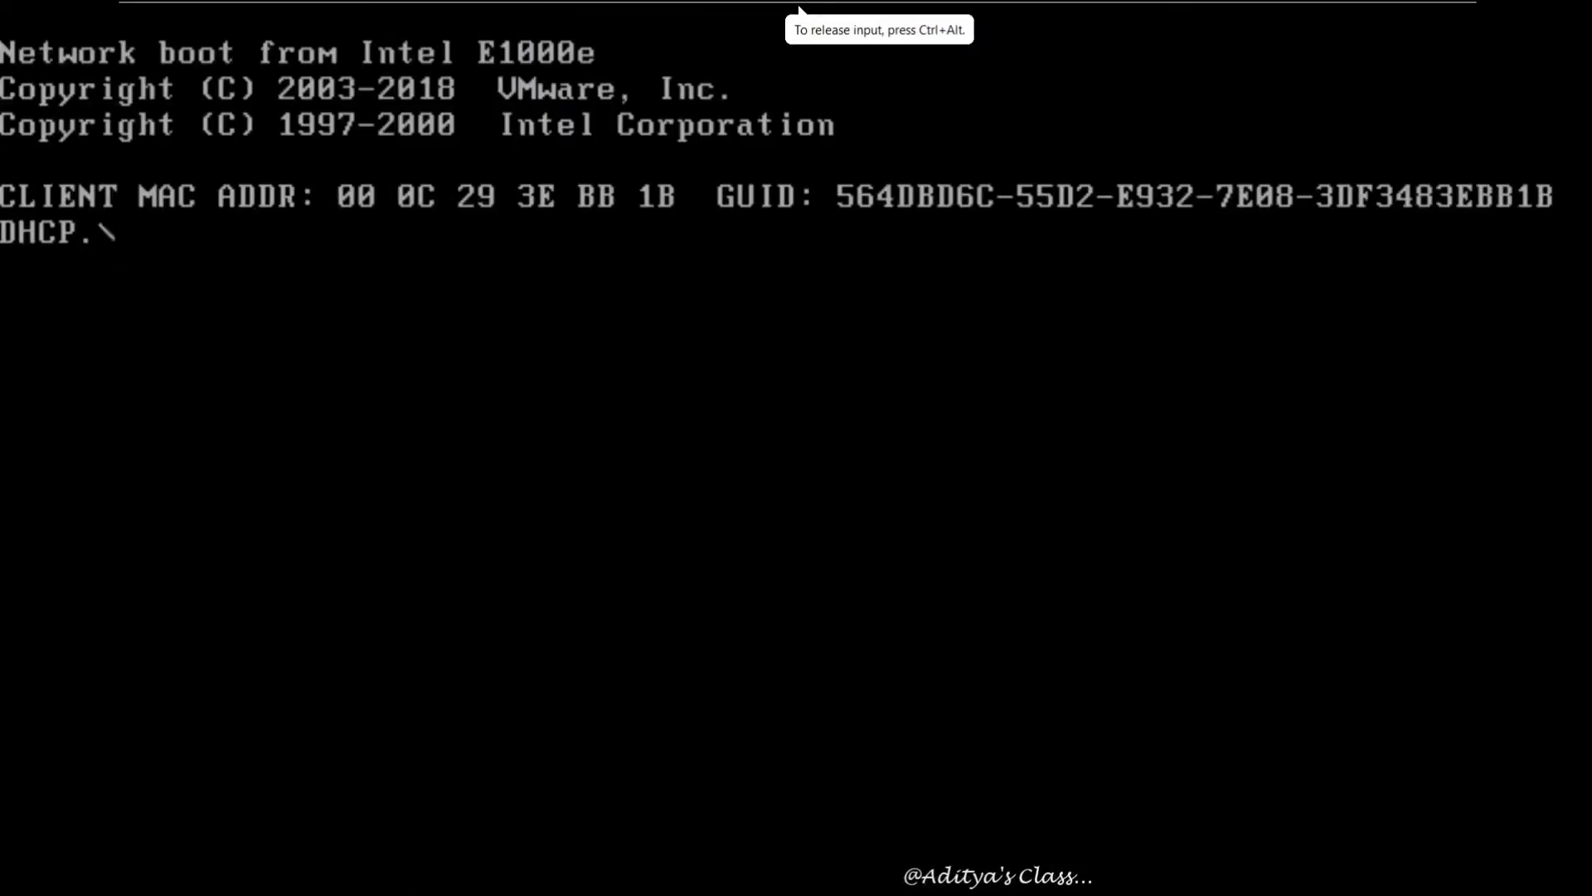
{"action": "key", "text": "F12"}
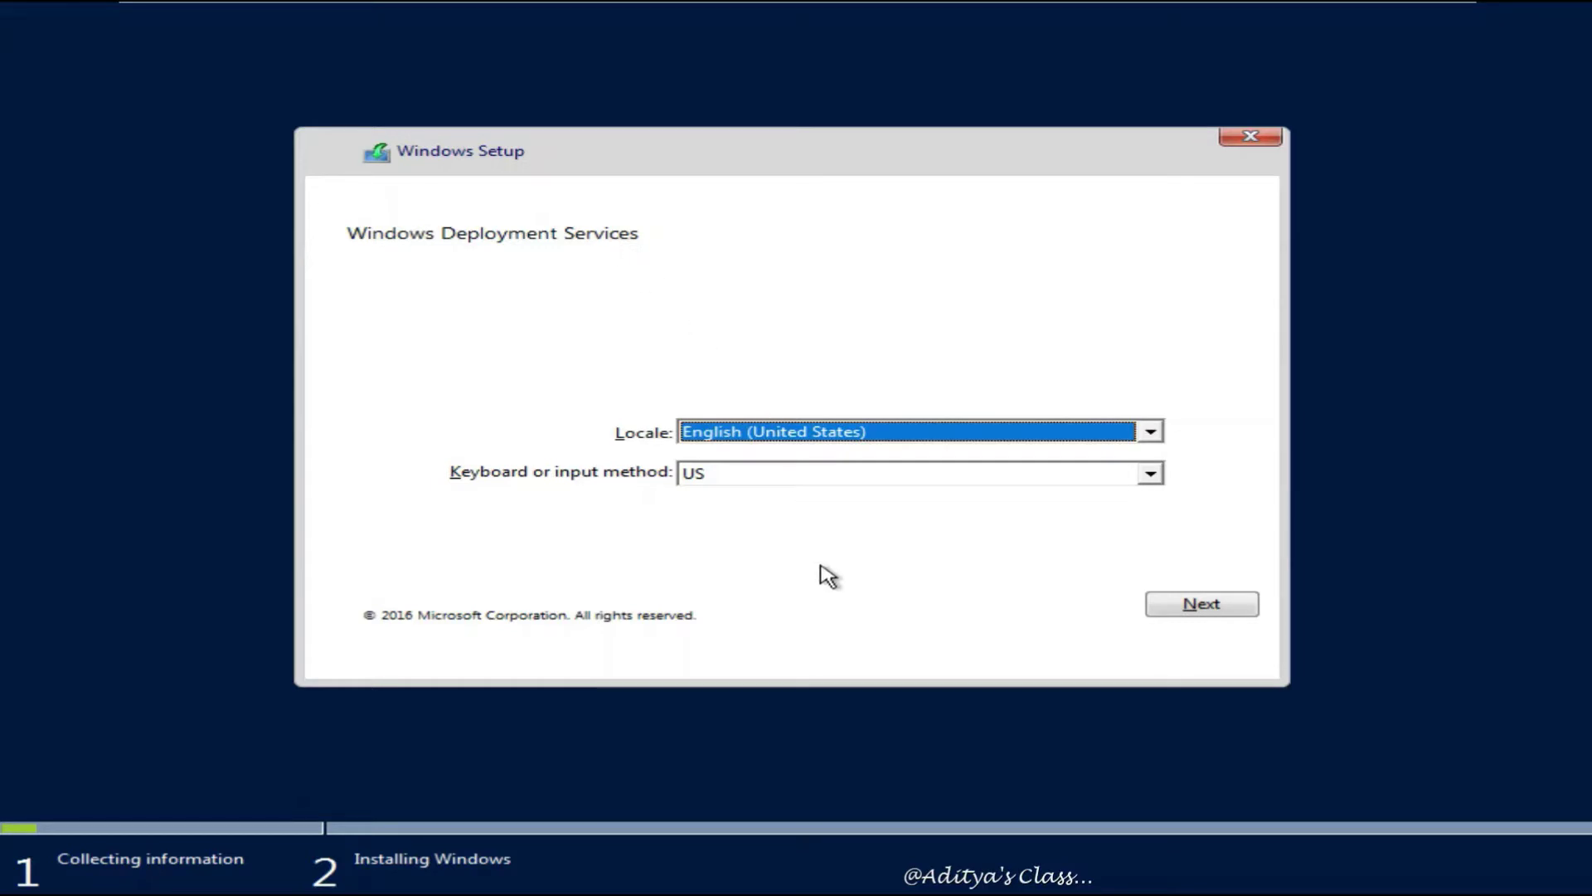
Authenticate as the India domain administrator and install SERVERDATACENTER onto Drive 0's 60 GB unallocated space
{"action": "left_click", "coordinate": [1194, 604]}
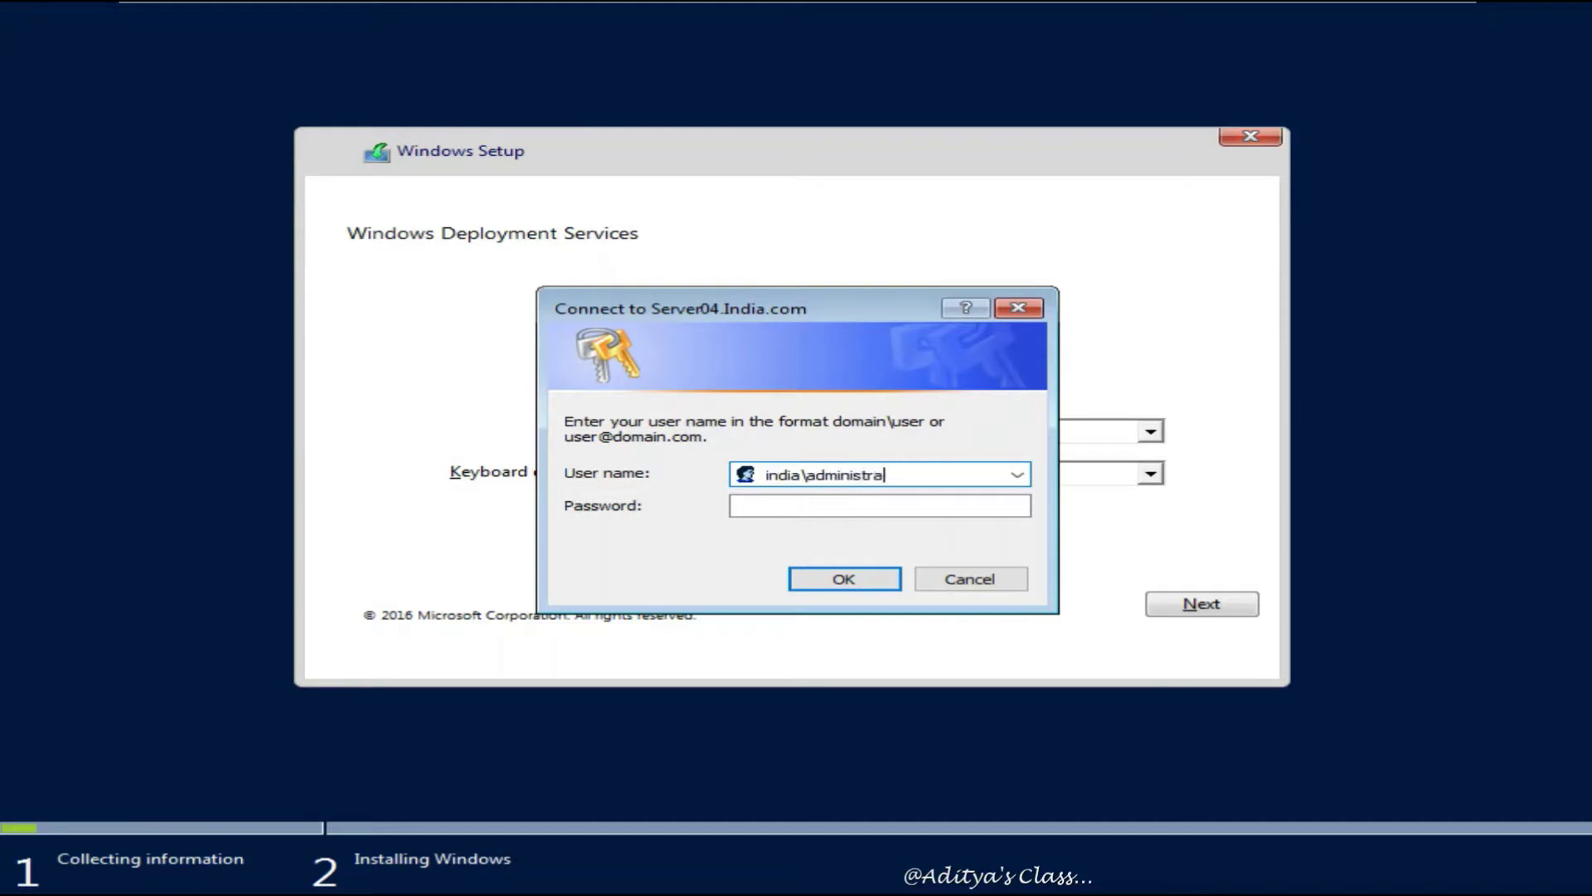
{"action": "type", "text": "india\\administrator"}
{"action": "key", "text": "Tab"}
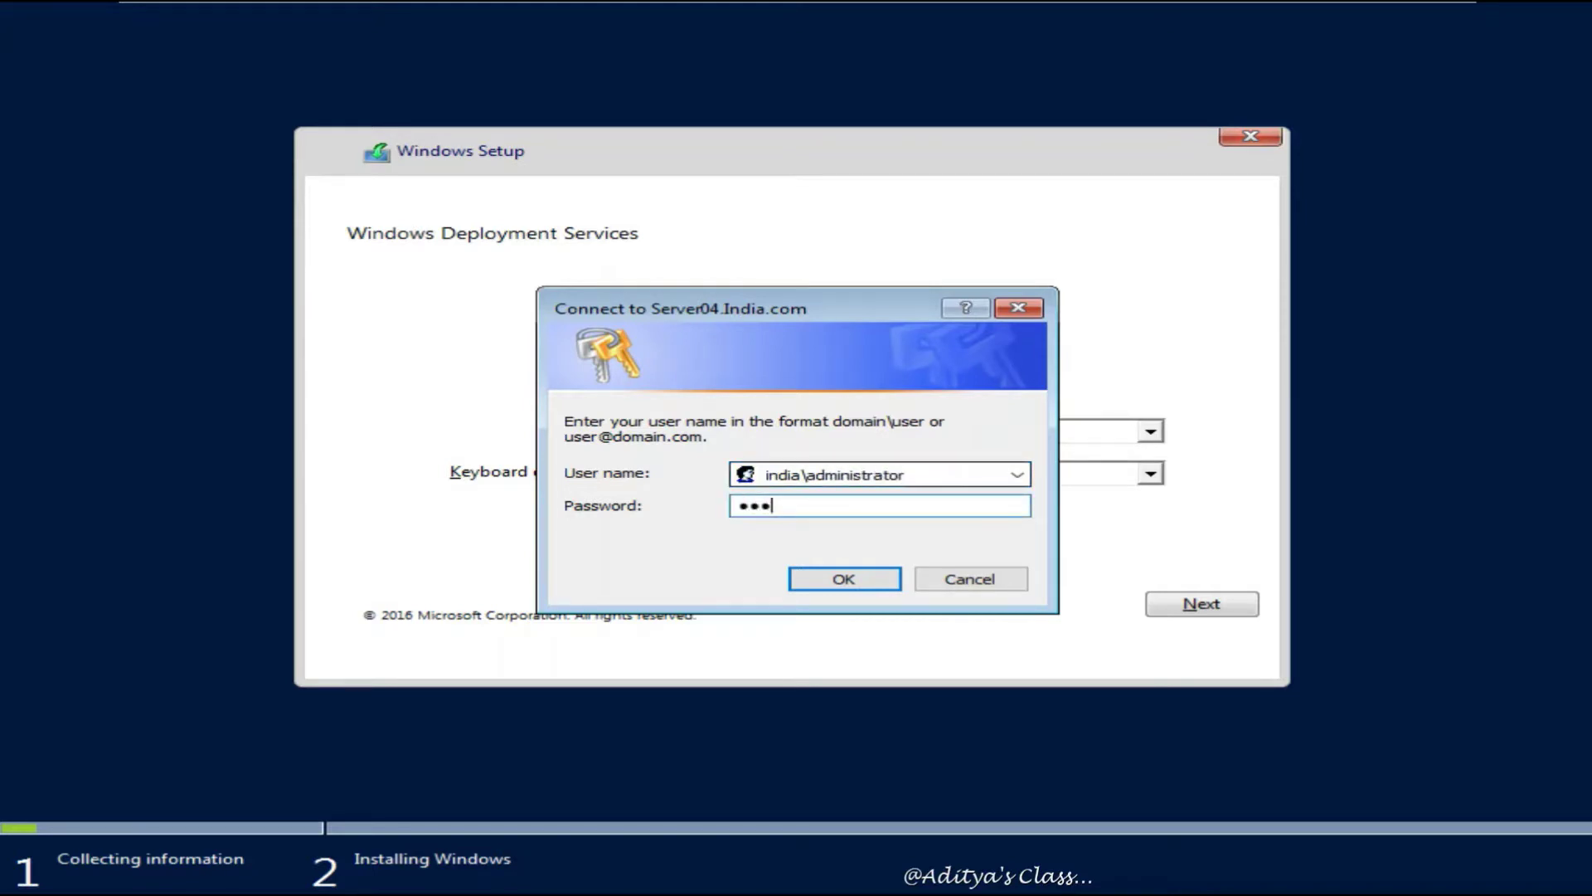
{"action": "type", "text": "P@ssw0rd"}
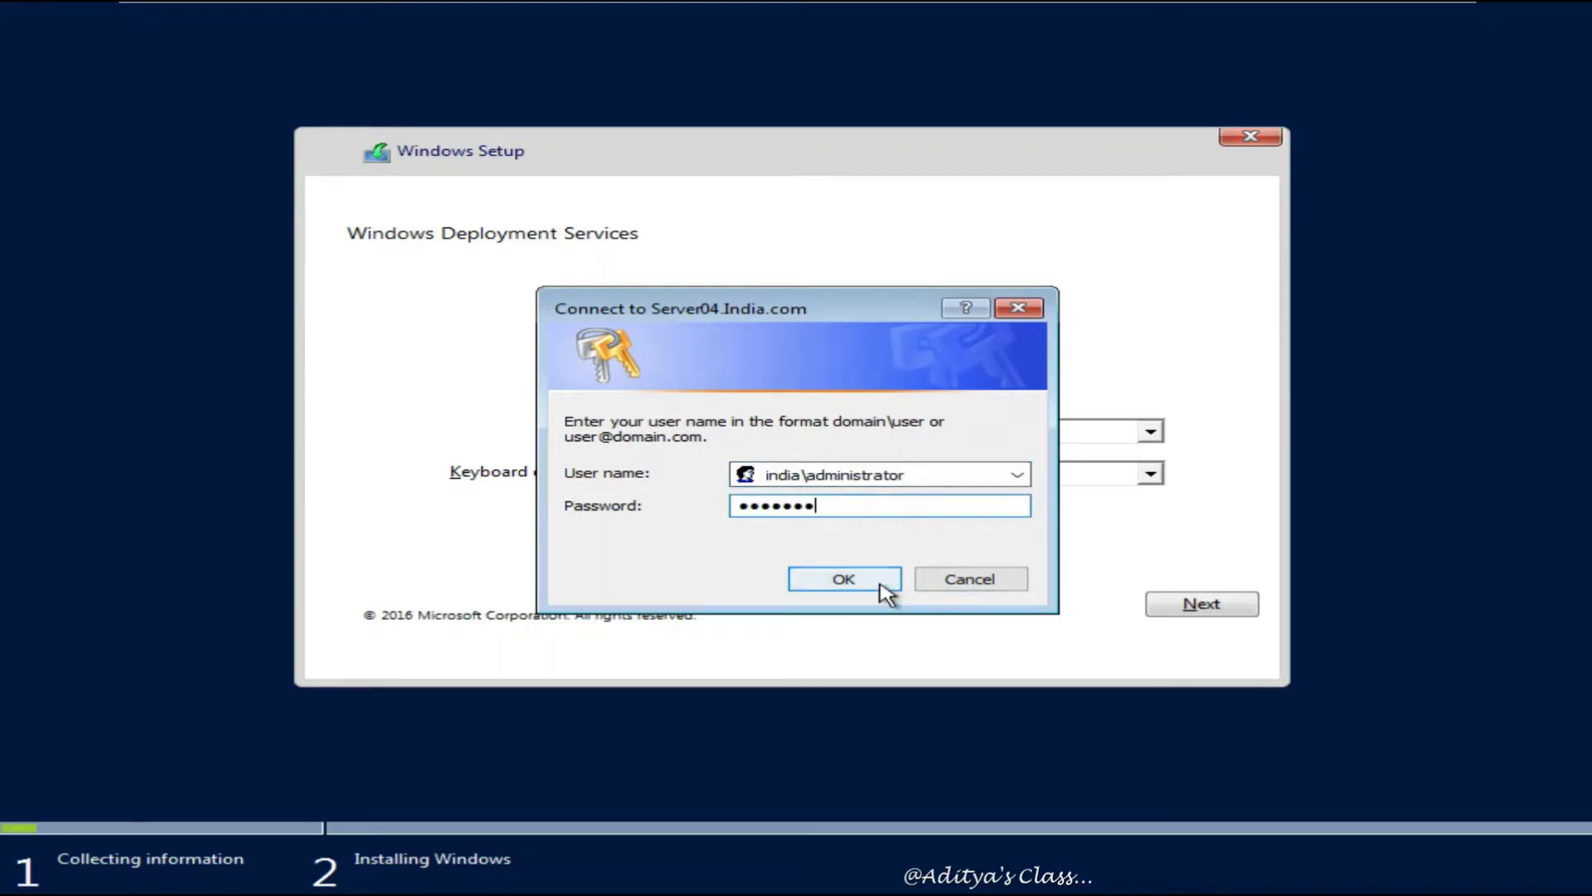
{"action": "left_click", "coordinate": [888, 586]}
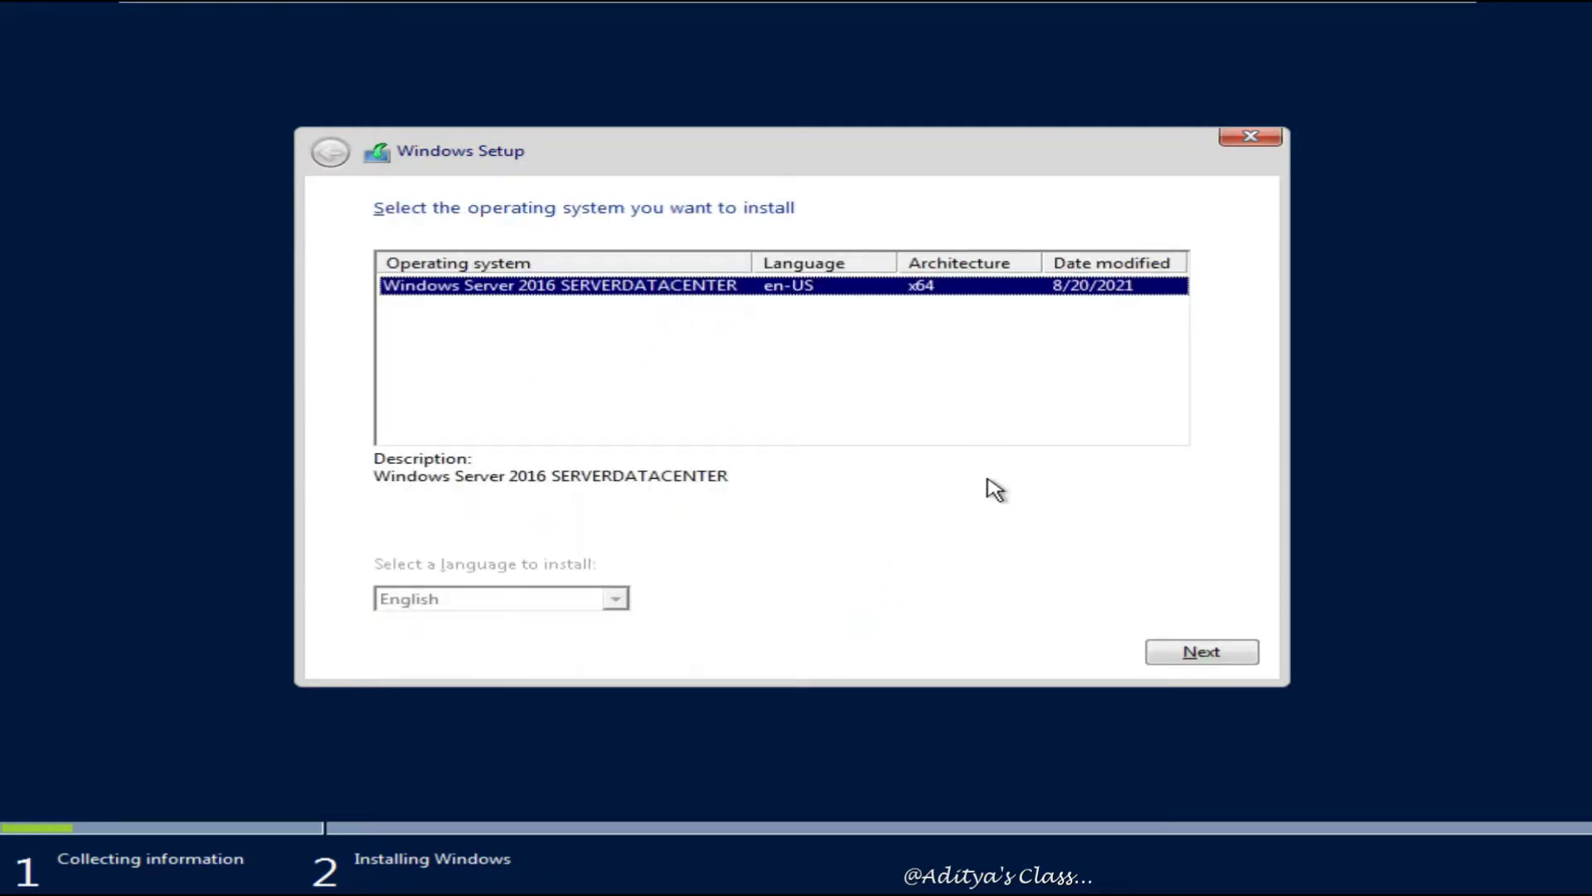
{"action": "left_click", "coordinate": [1196, 650]}
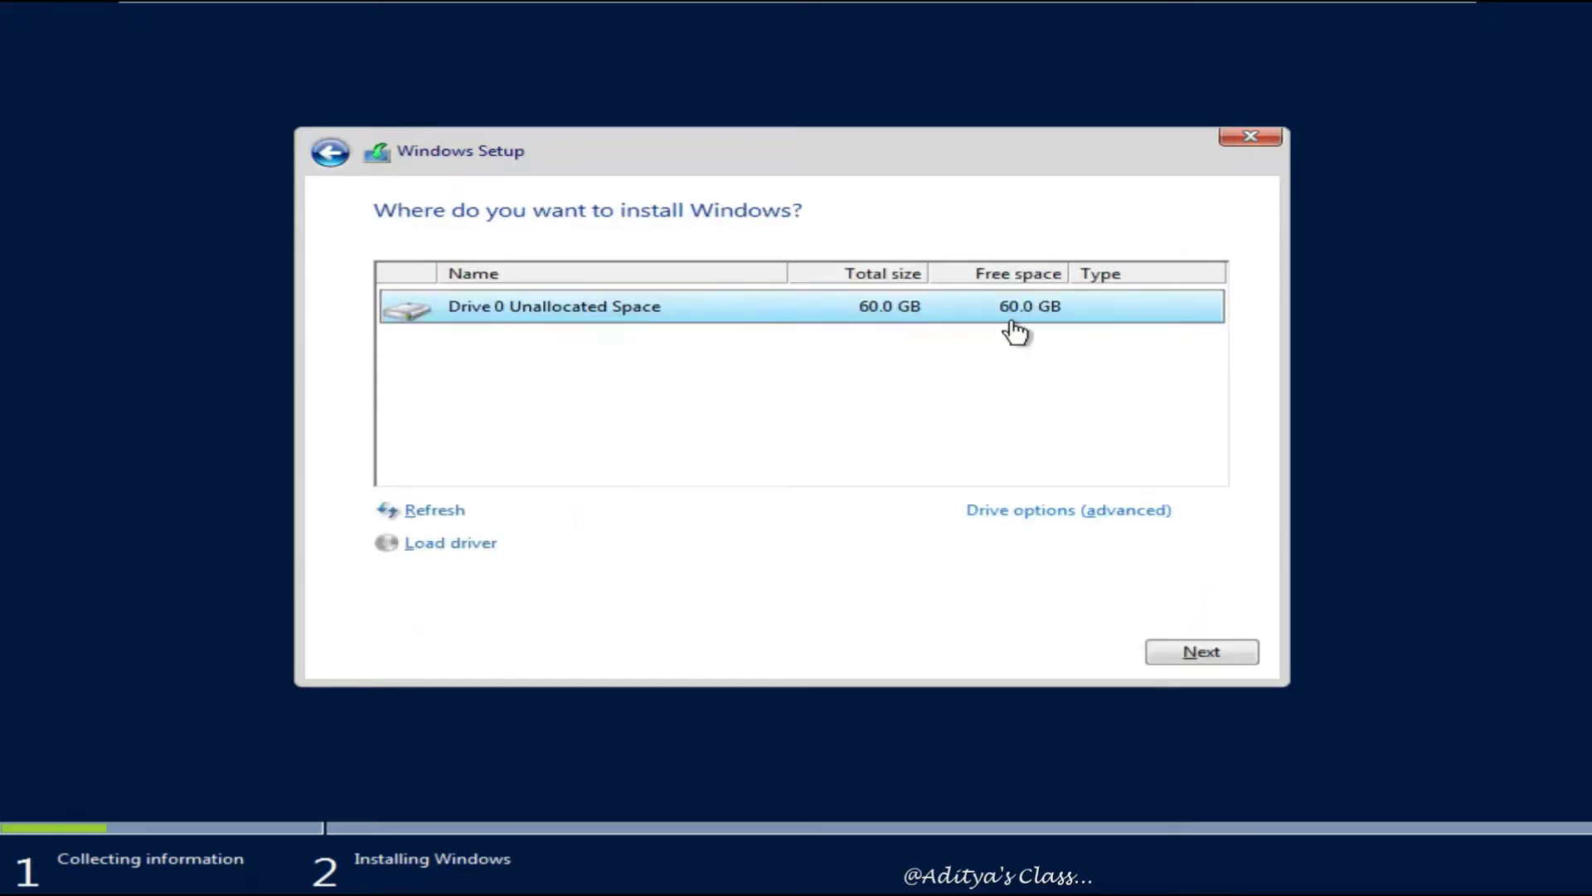
{"action": "left_click", "coordinate": [1202, 650]}
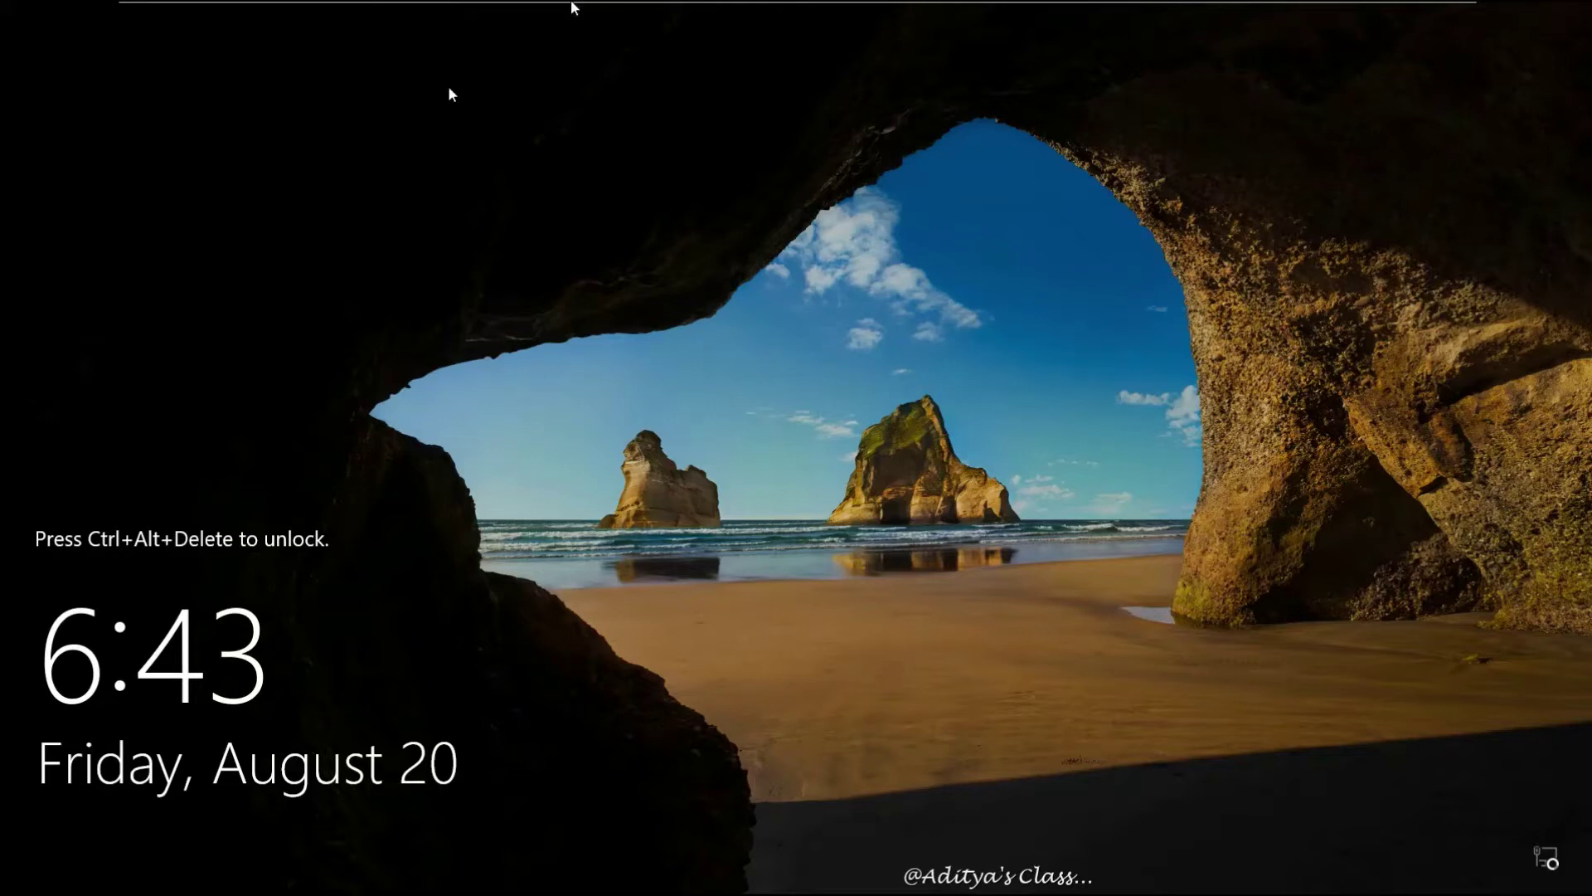
Turn off Caps Lock and sign in to Server01 with the domain administrator password
{"action": "mouse_move", "coordinate": [502, 8]}
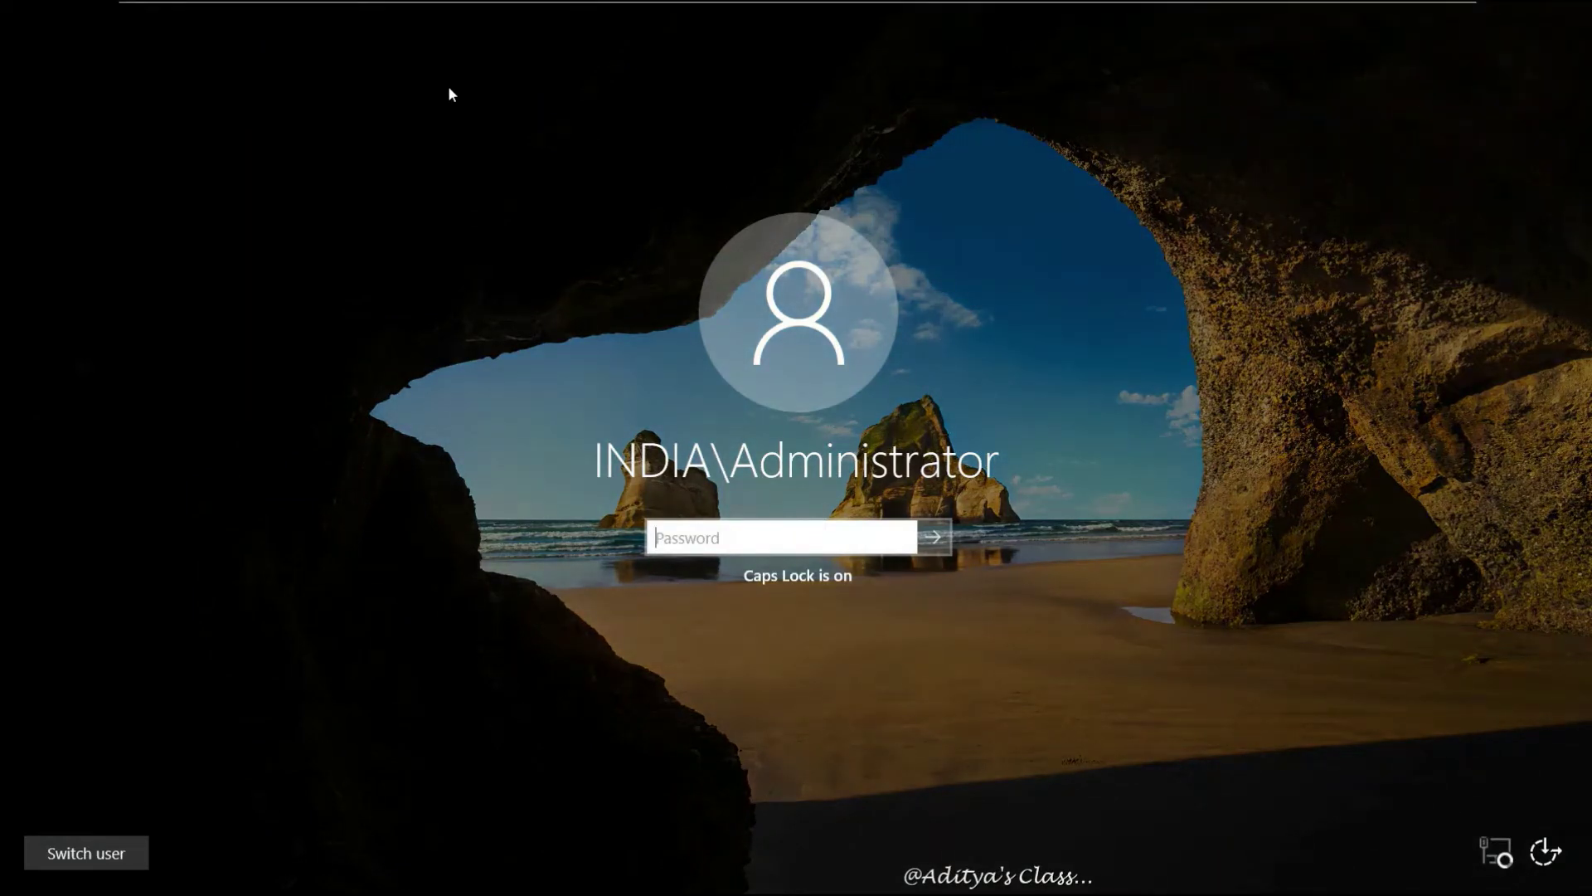
{"action": "key", "text": "Caps_Lock"}
{"action": "type", "text": "P@s"}
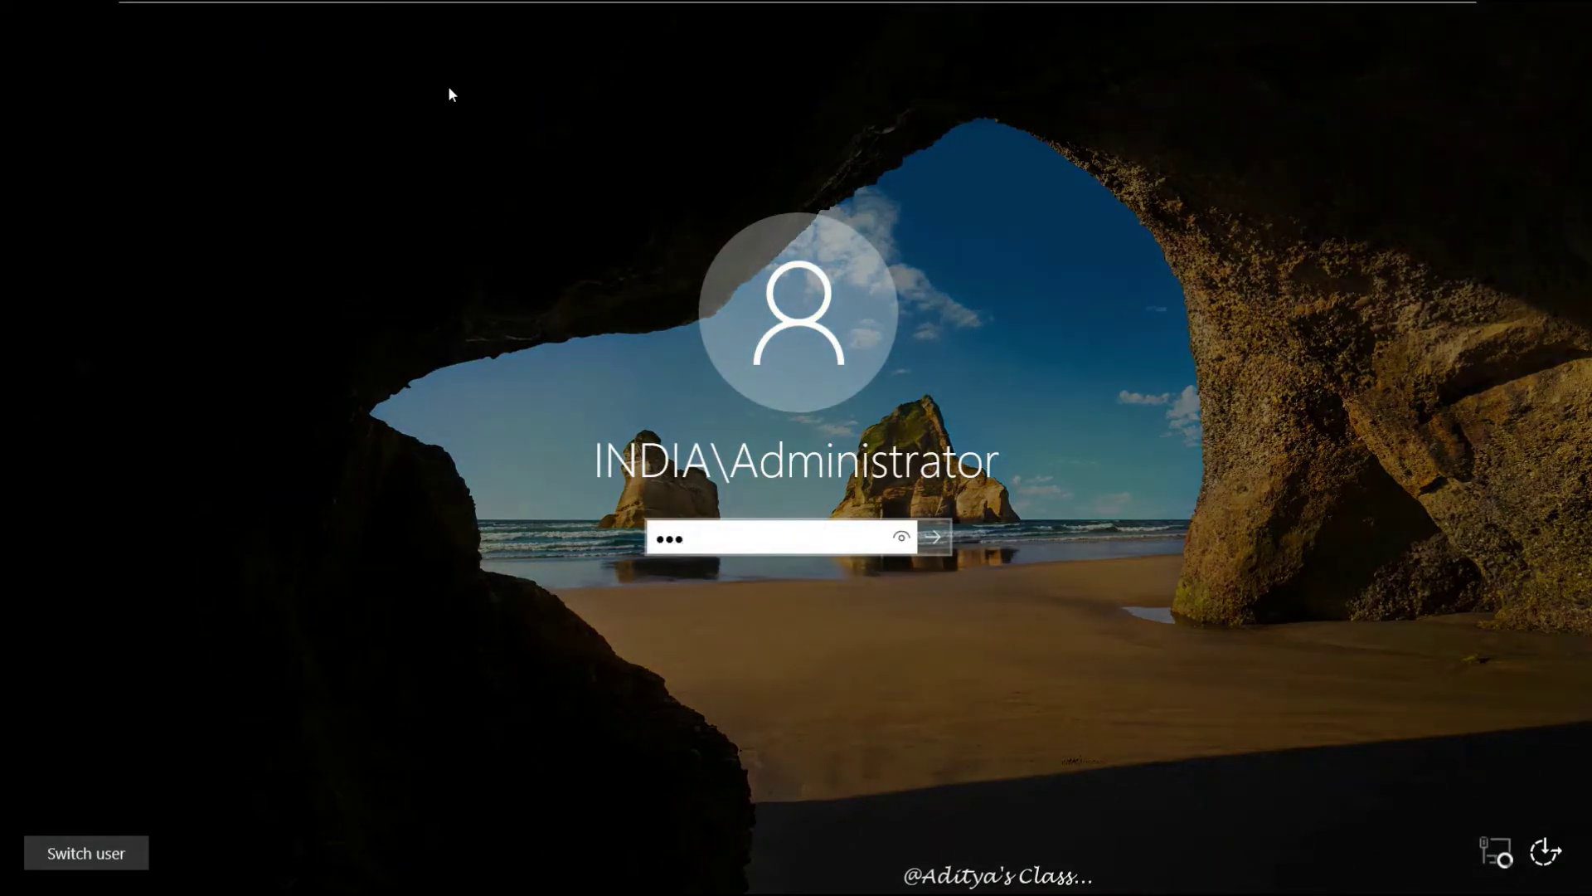
{"action": "key", "text": "Return"}
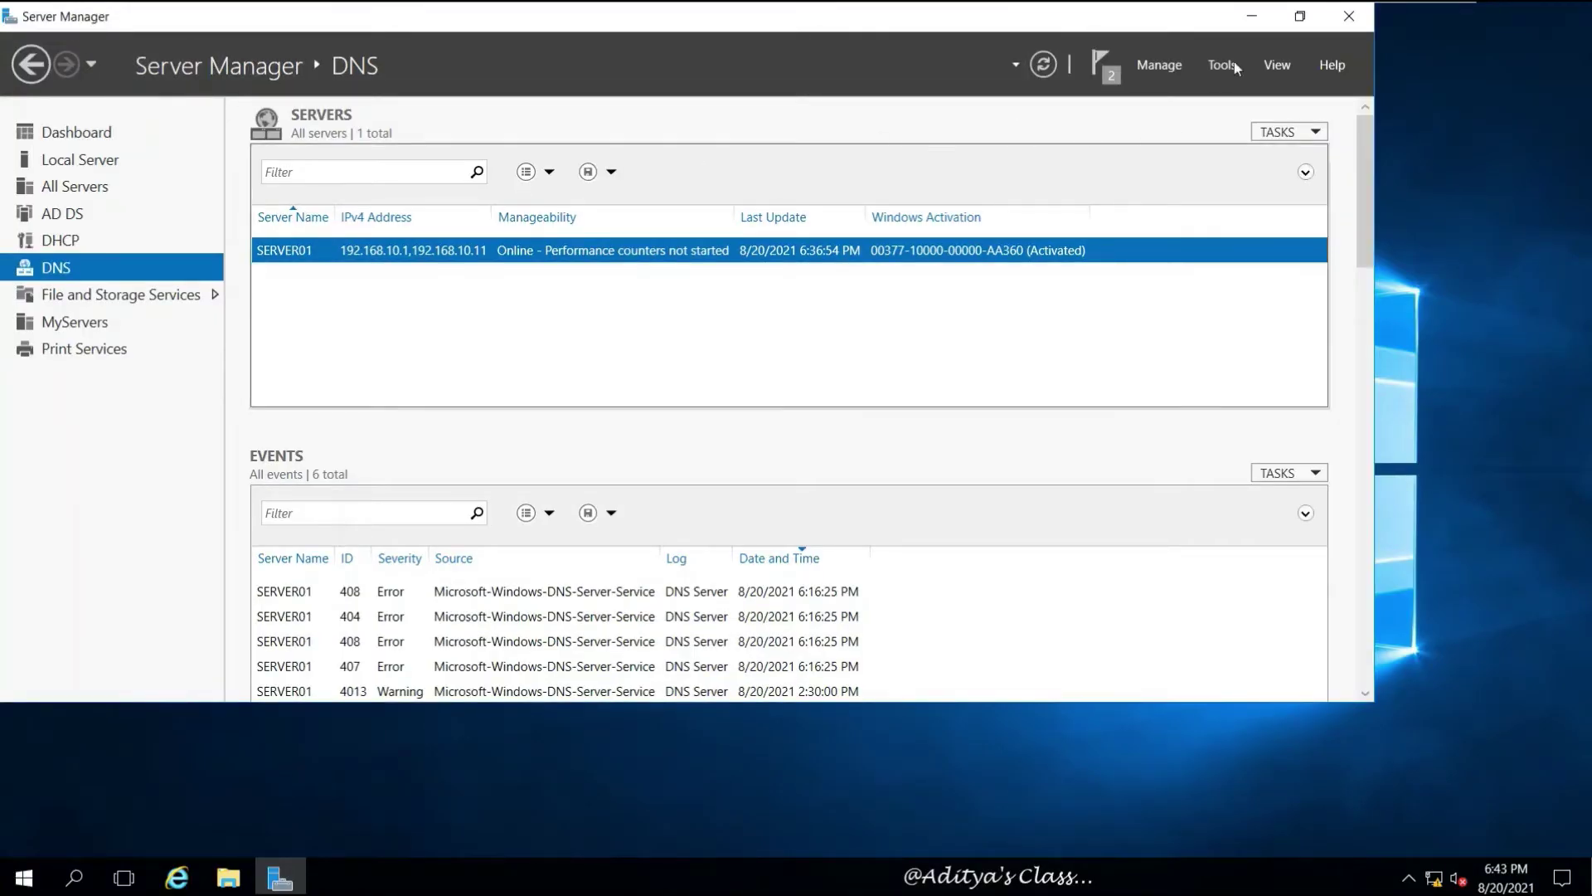
Restore and re-maximize Server Manager, then bring up its Tools menu
{"action": "left_click", "coordinate": [1300, 19]}
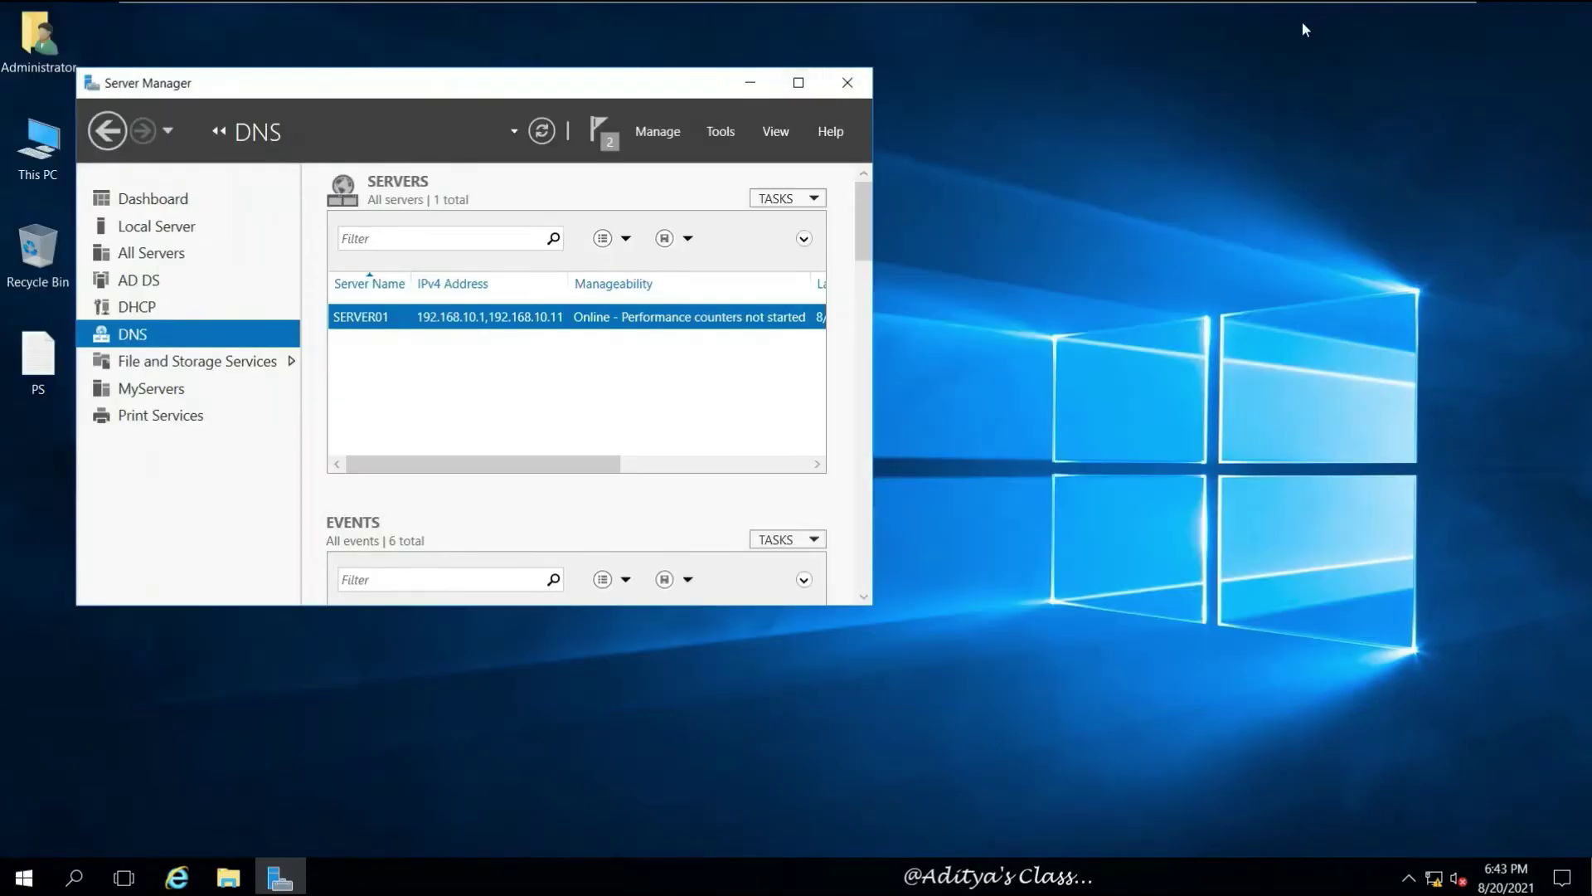
{"action": "left_click", "coordinate": [800, 83]}
{"action": "left_click", "coordinate": [1444, 61]}
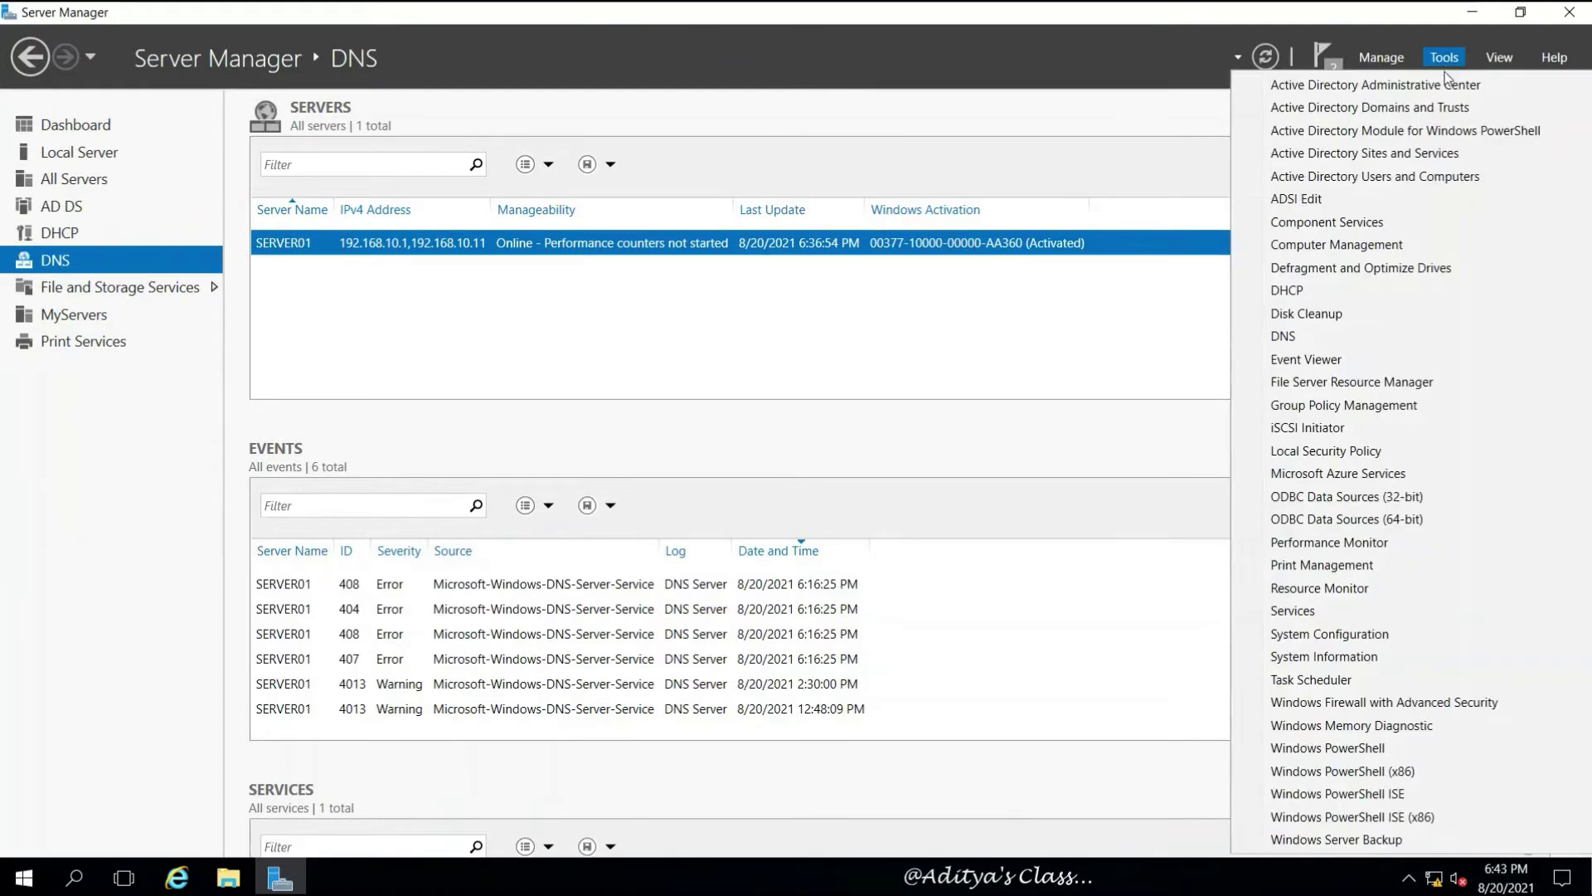
Maximize DHCP and expand server01.india.com > IPv4 > Superscope SS01 > Scope [192.168.10.0] S01
{"action": "left_click", "coordinate": [1298, 300]}
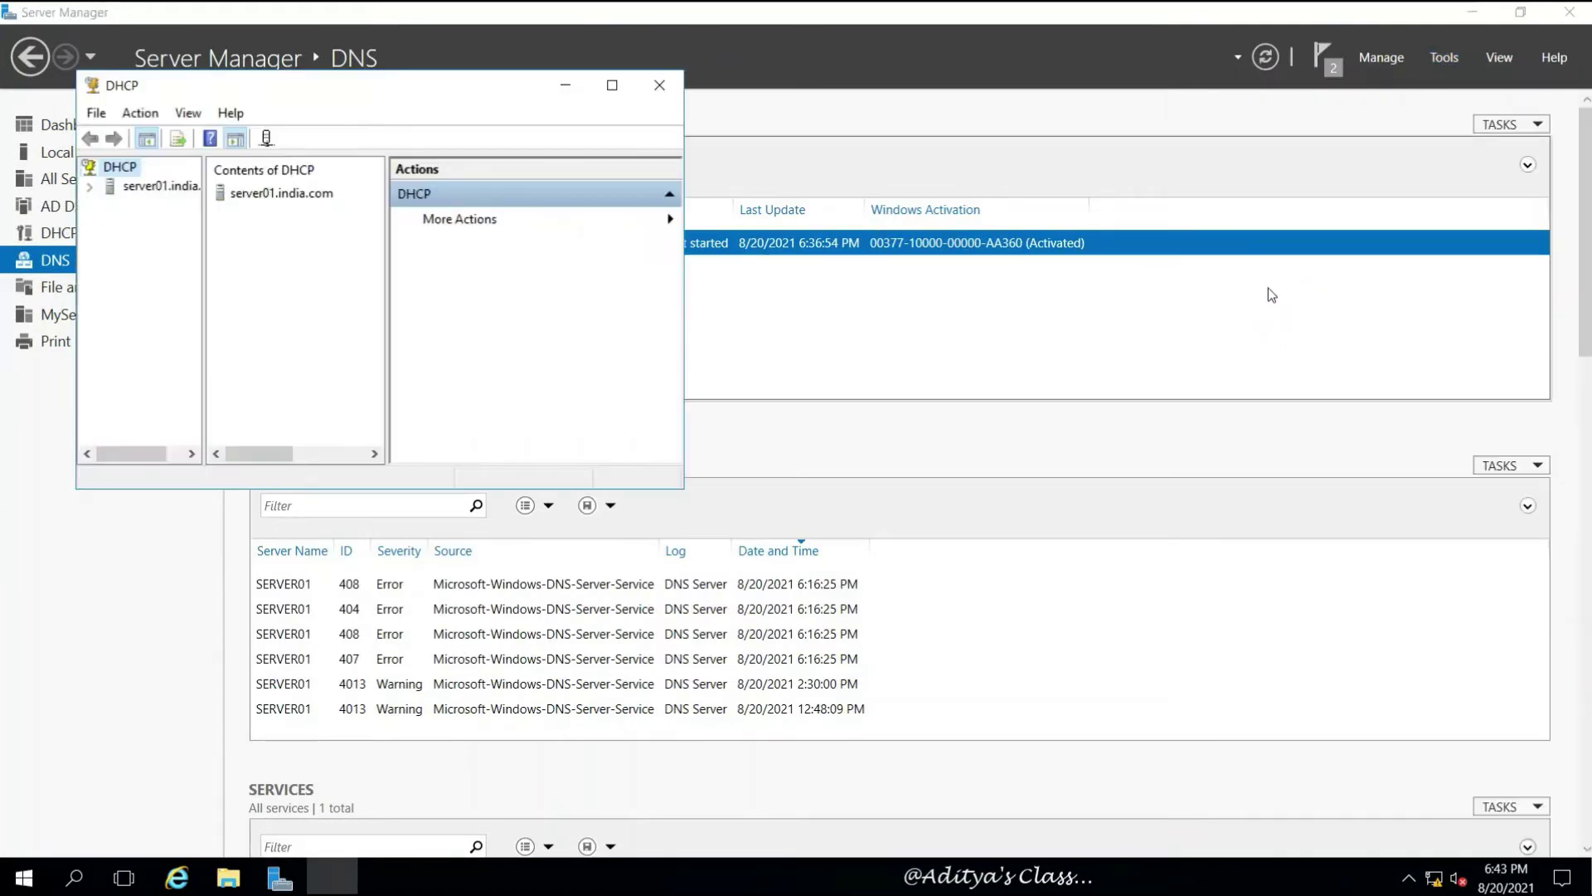
{"action": "left_click", "coordinate": [608, 82]}
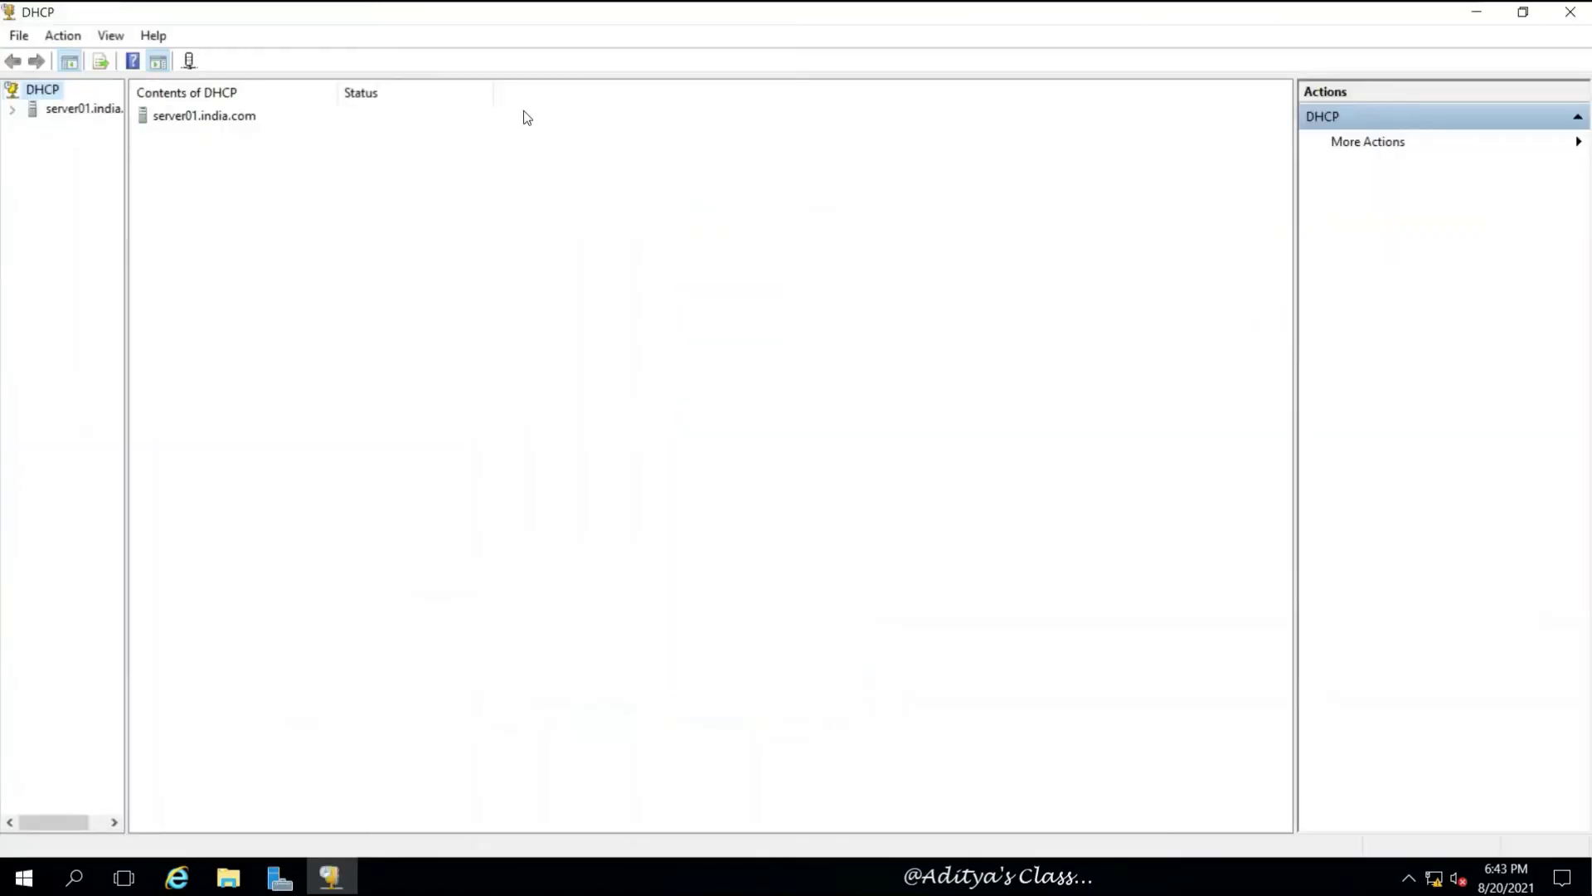
{"action": "left_click", "coordinate": [11, 110]}
{"action": "left_click_drag", "start_coordinate": [125, 203], "coordinate": [352, 277]}
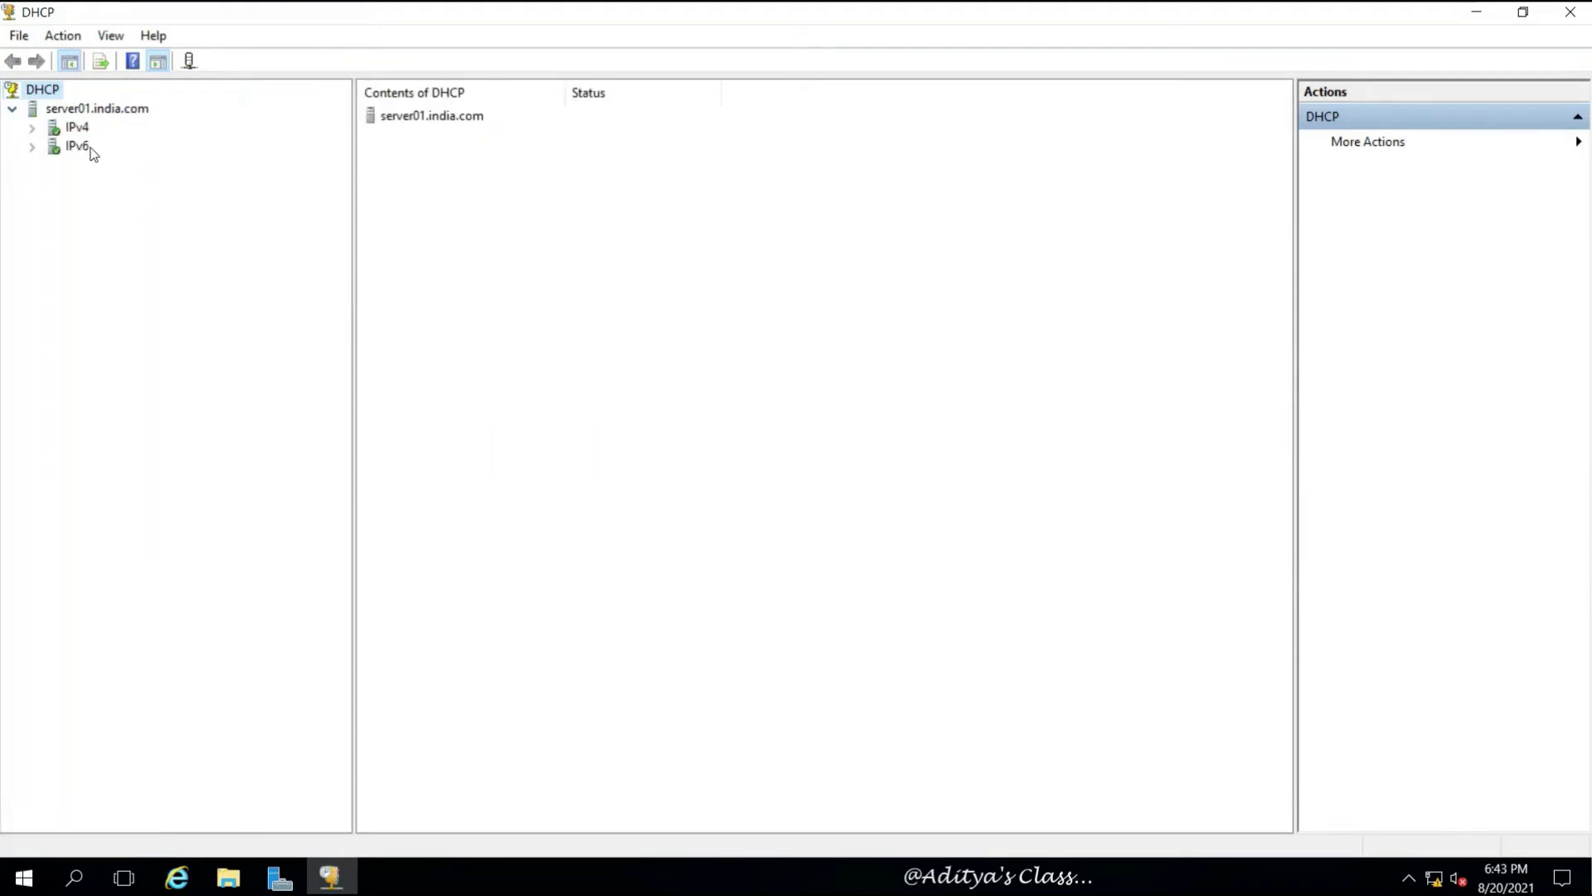
{"action": "left_click", "coordinate": [32, 127]}
{"action": "left_click", "coordinate": [51, 147]}
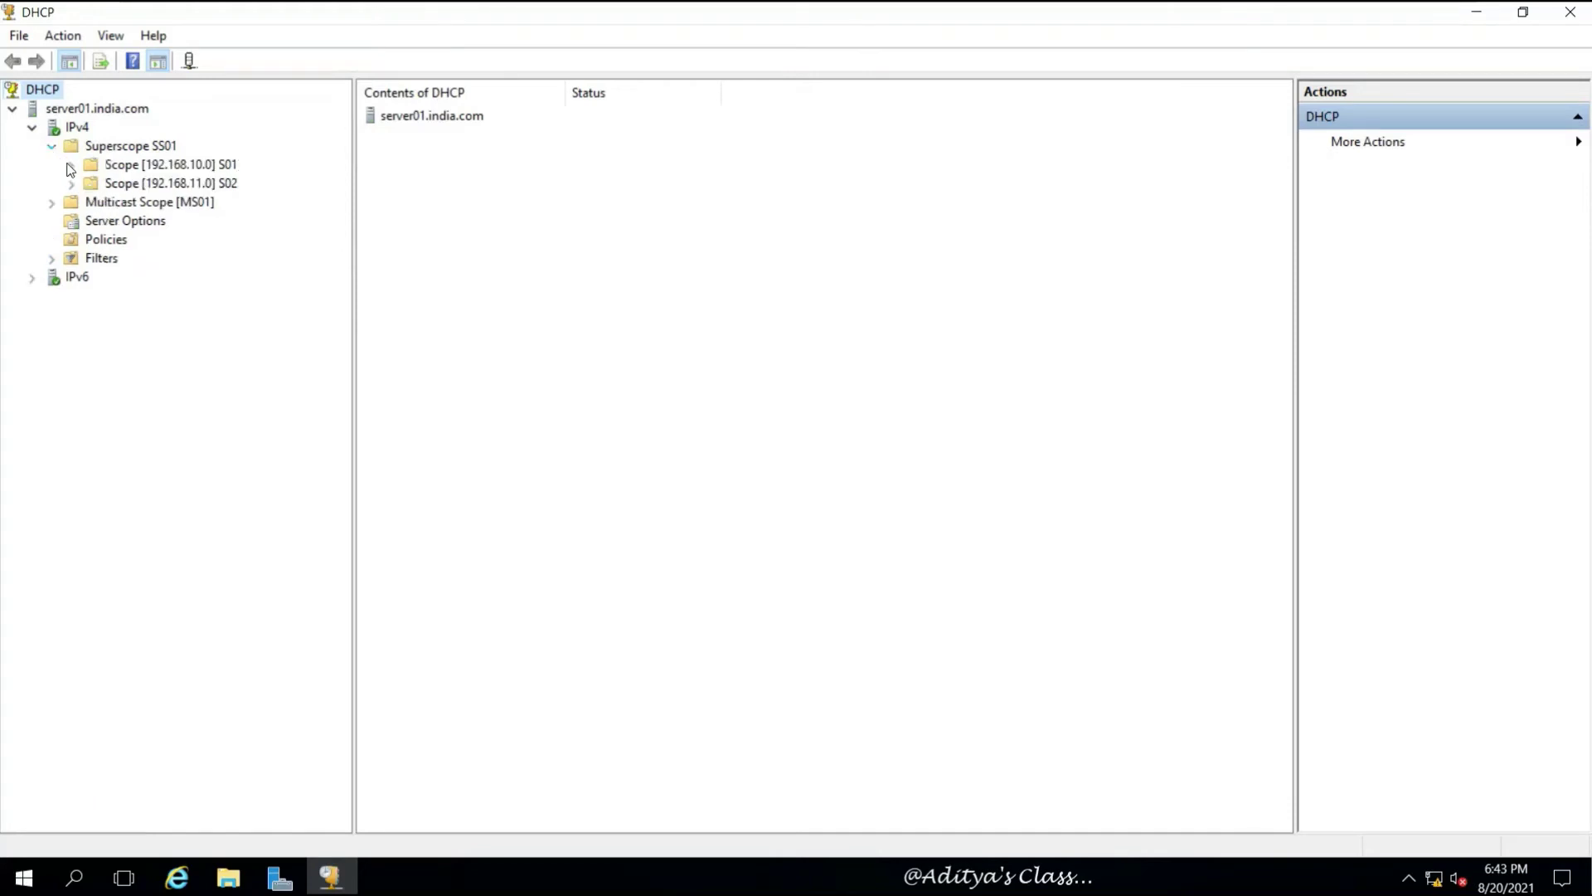
{"action": "left_click", "coordinate": [71, 165]}
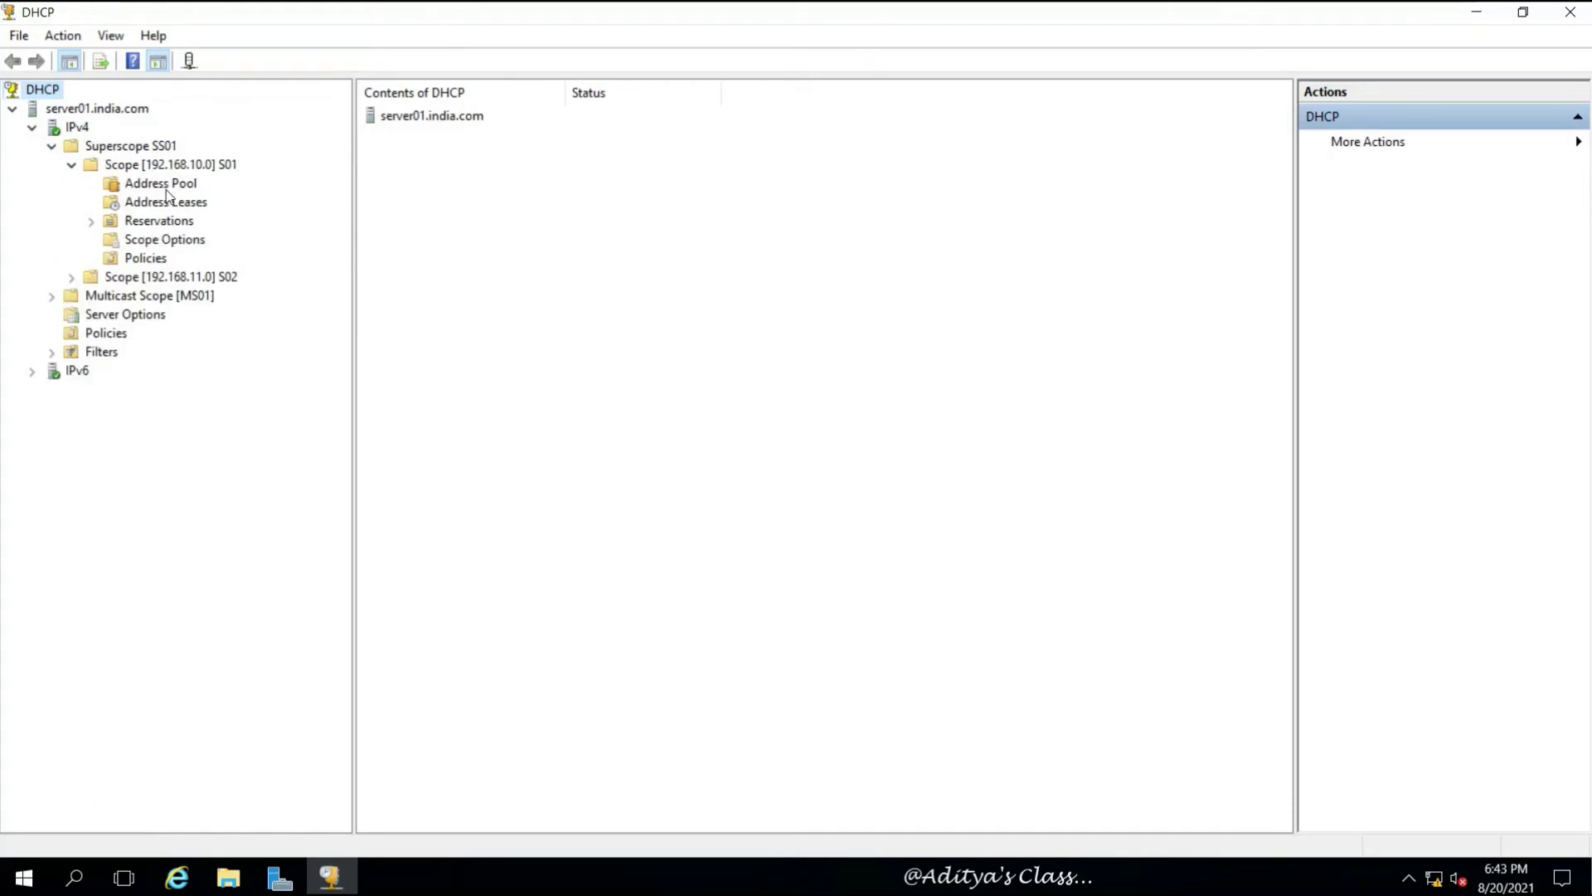
List S01's address leases, select the client's 192.168.10.13 lease, then minimize DHCP
{"action": "left_click", "coordinate": [181, 205]}
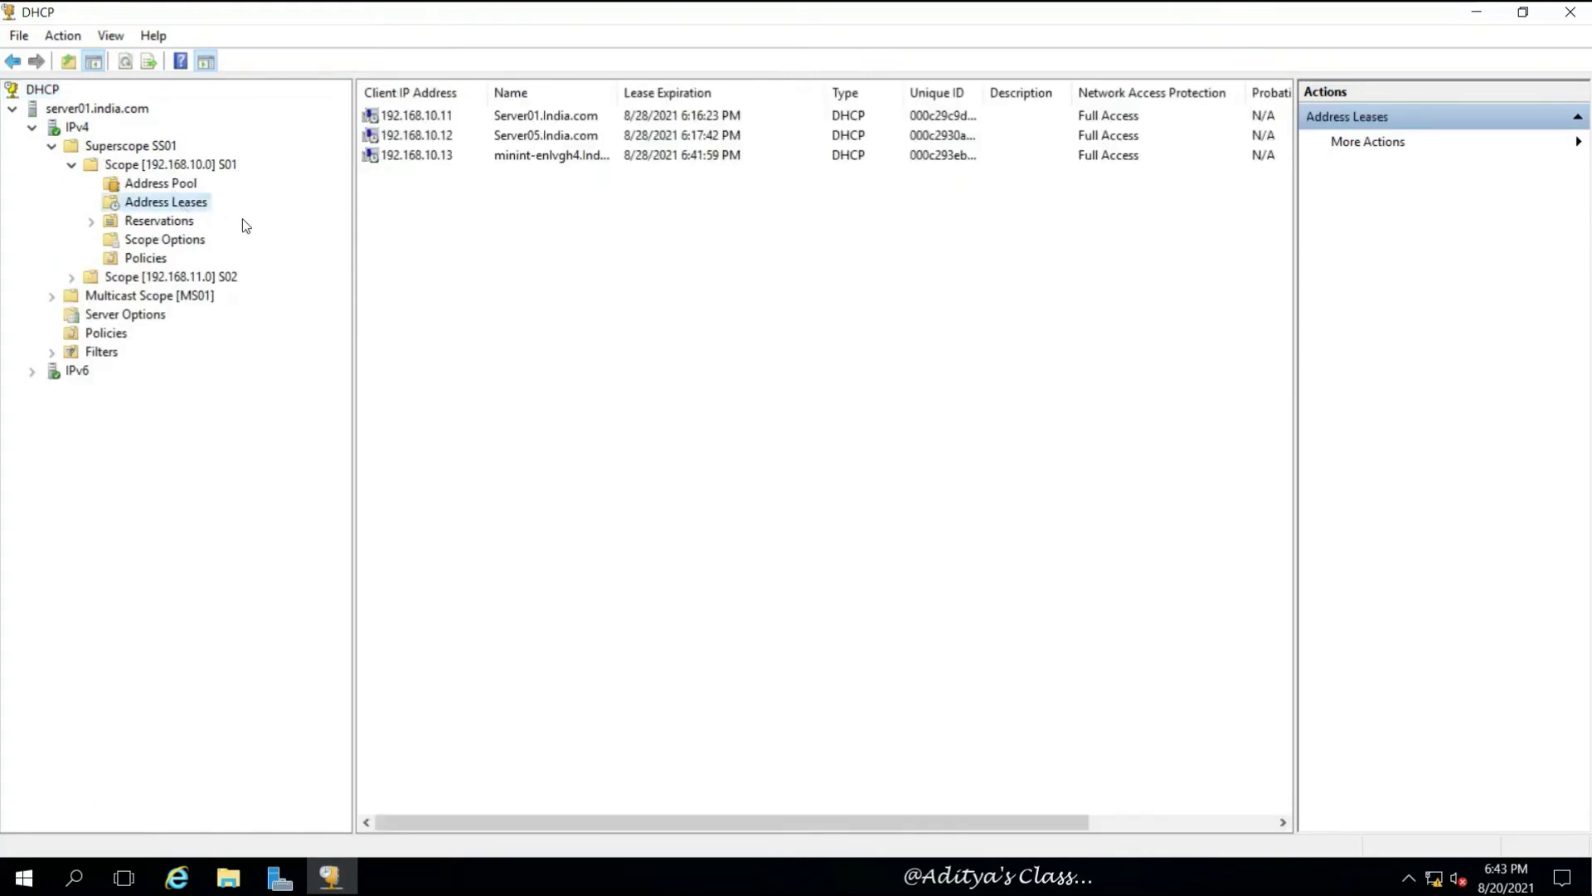
{"action": "left_click", "coordinate": [460, 160]}
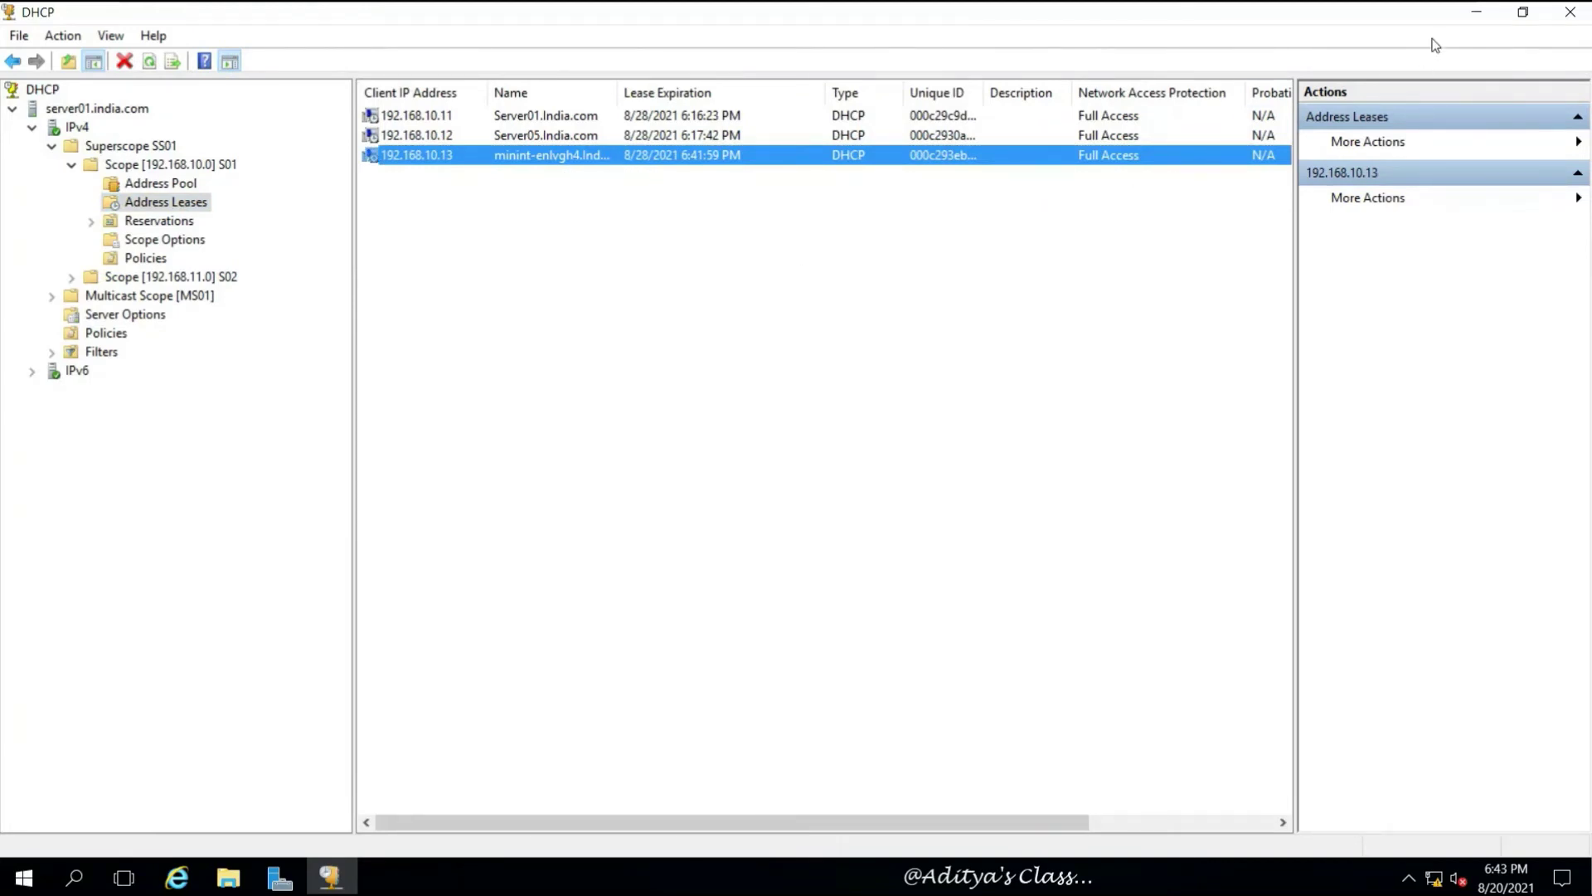
{"action": "left_click", "coordinate": [1478, 13]}
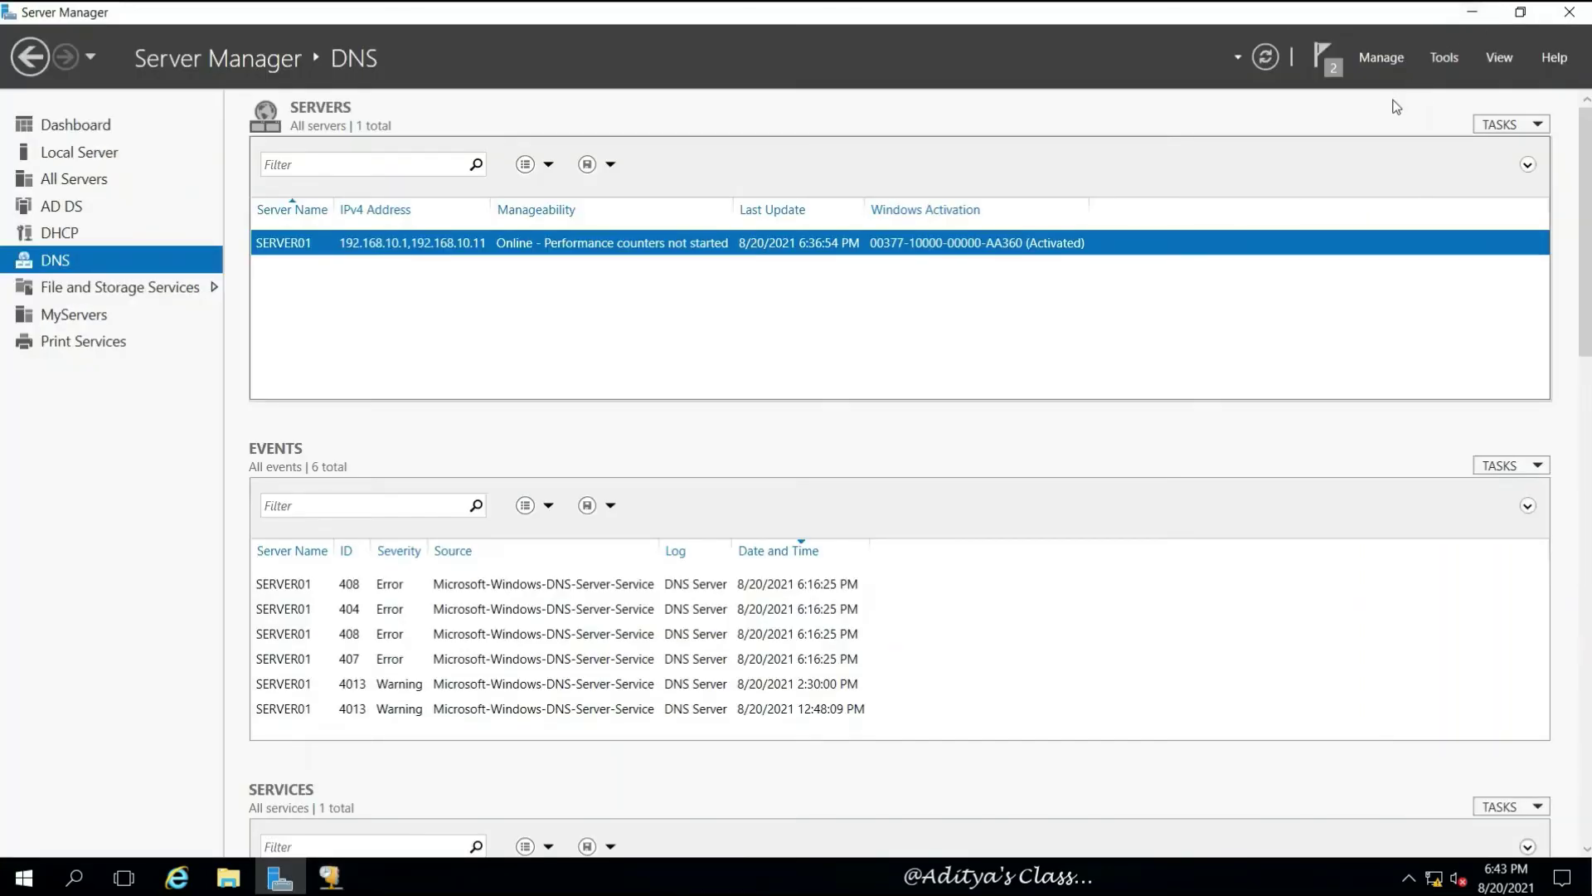
Minimize Server Manager and switch to WDSCLIENT to check the installation progress
{"action": "left_click", "coordinate": [1457, 20]}
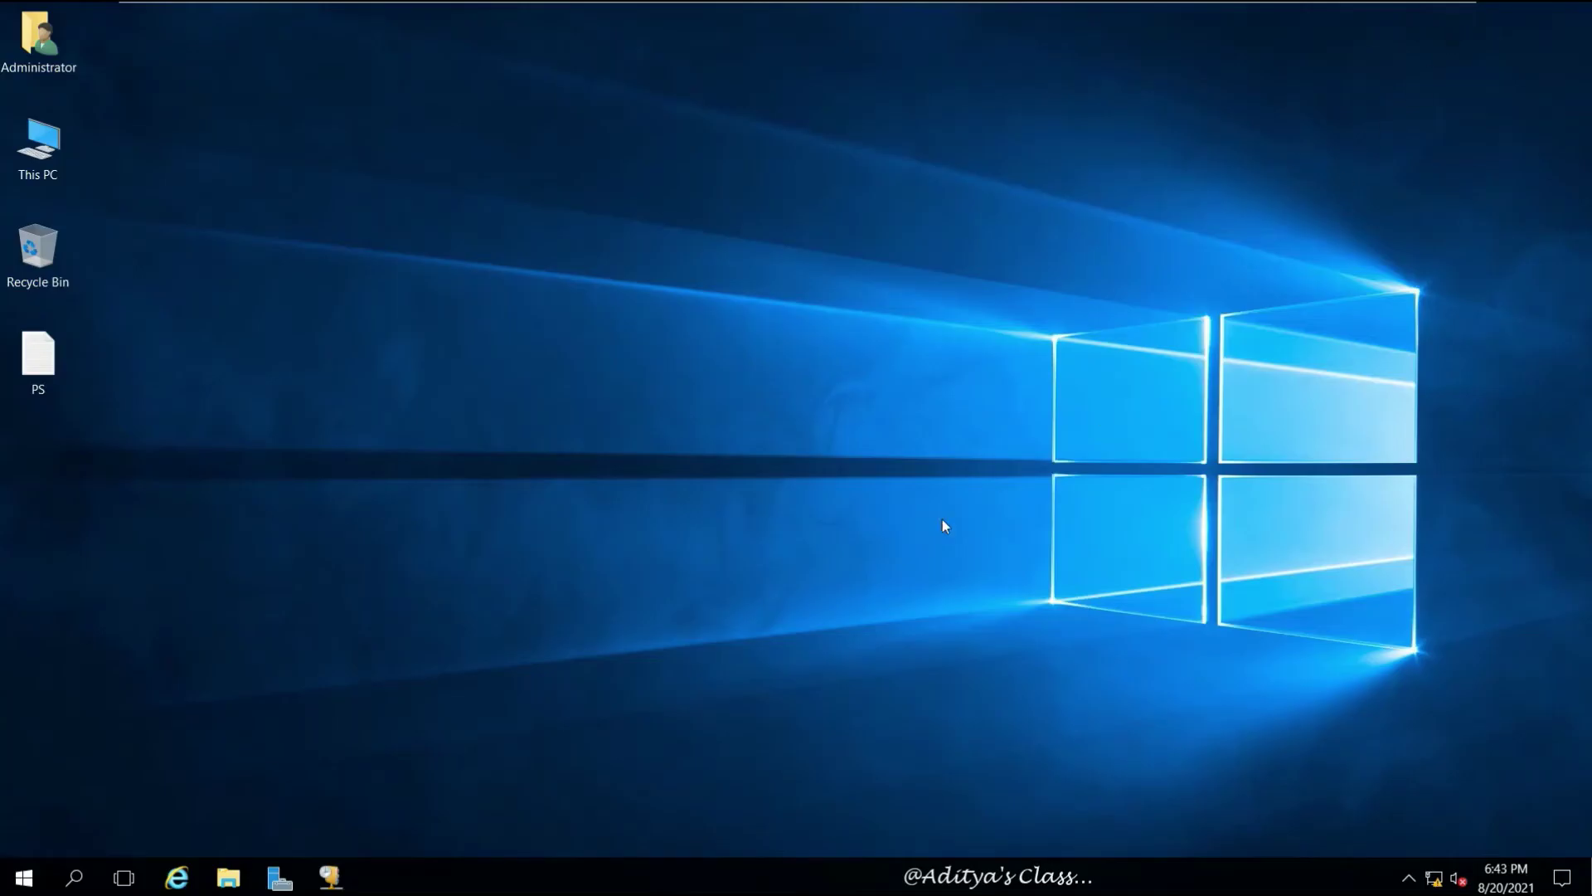
{"action": "mouse_move", "coordinate": [1271, 7]}
{"action": "left_click", "coordinate": [1112, 18]}
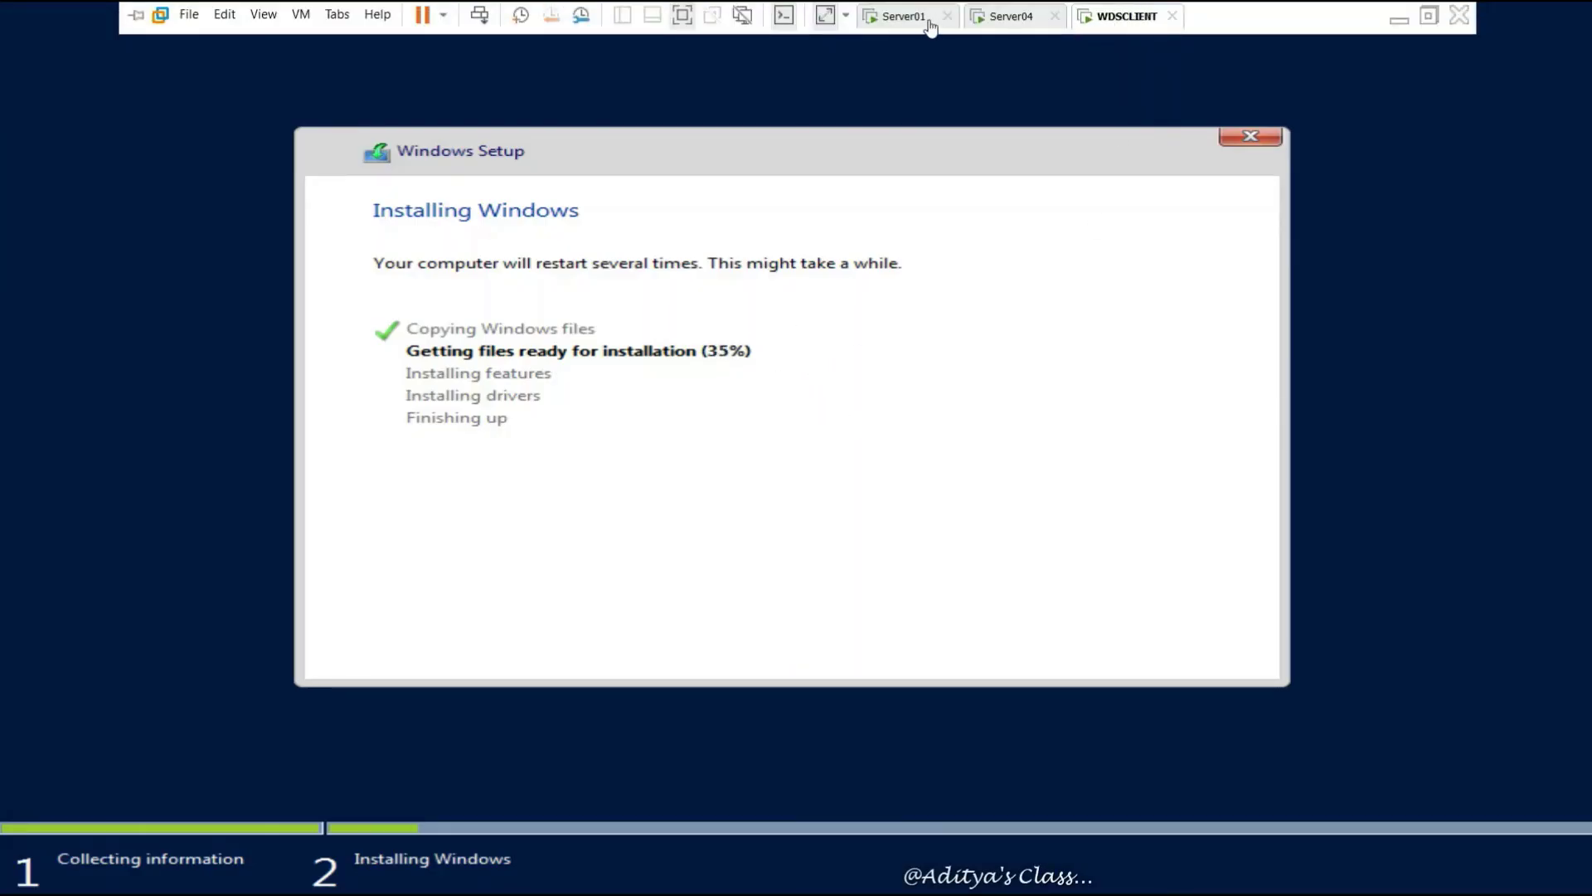
Minimize VMware Workstation and refresh the host desktop
{"action": "left_click", "coordinate": [1399, 19]}
{"action": "right_click", "coordinate": [896, 372]}
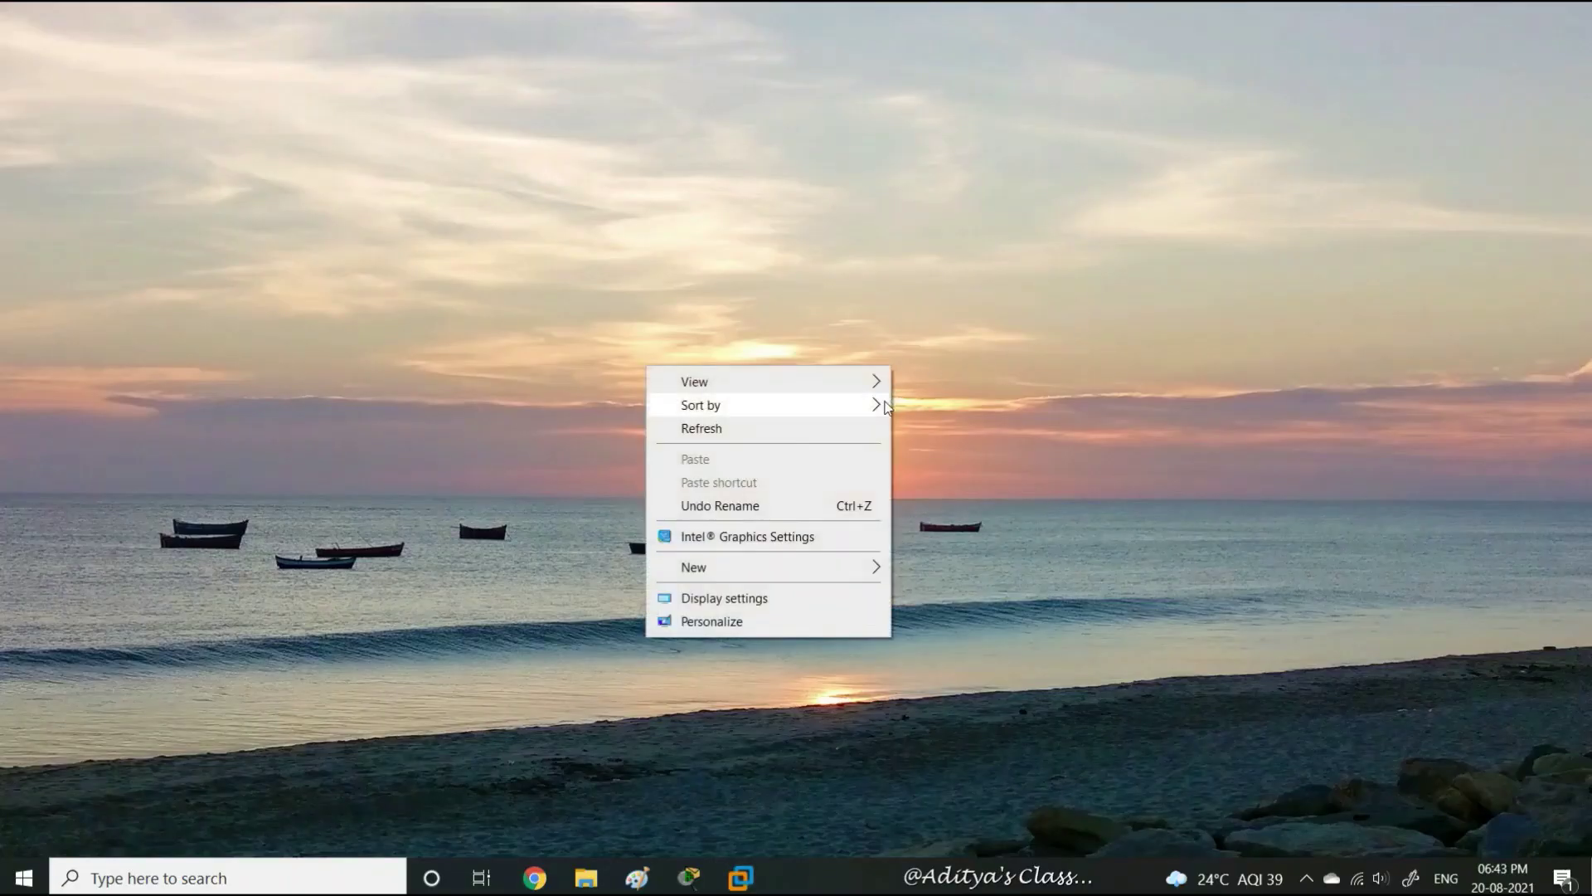
{"action": "left_click", "coordinate": [845, 431]}
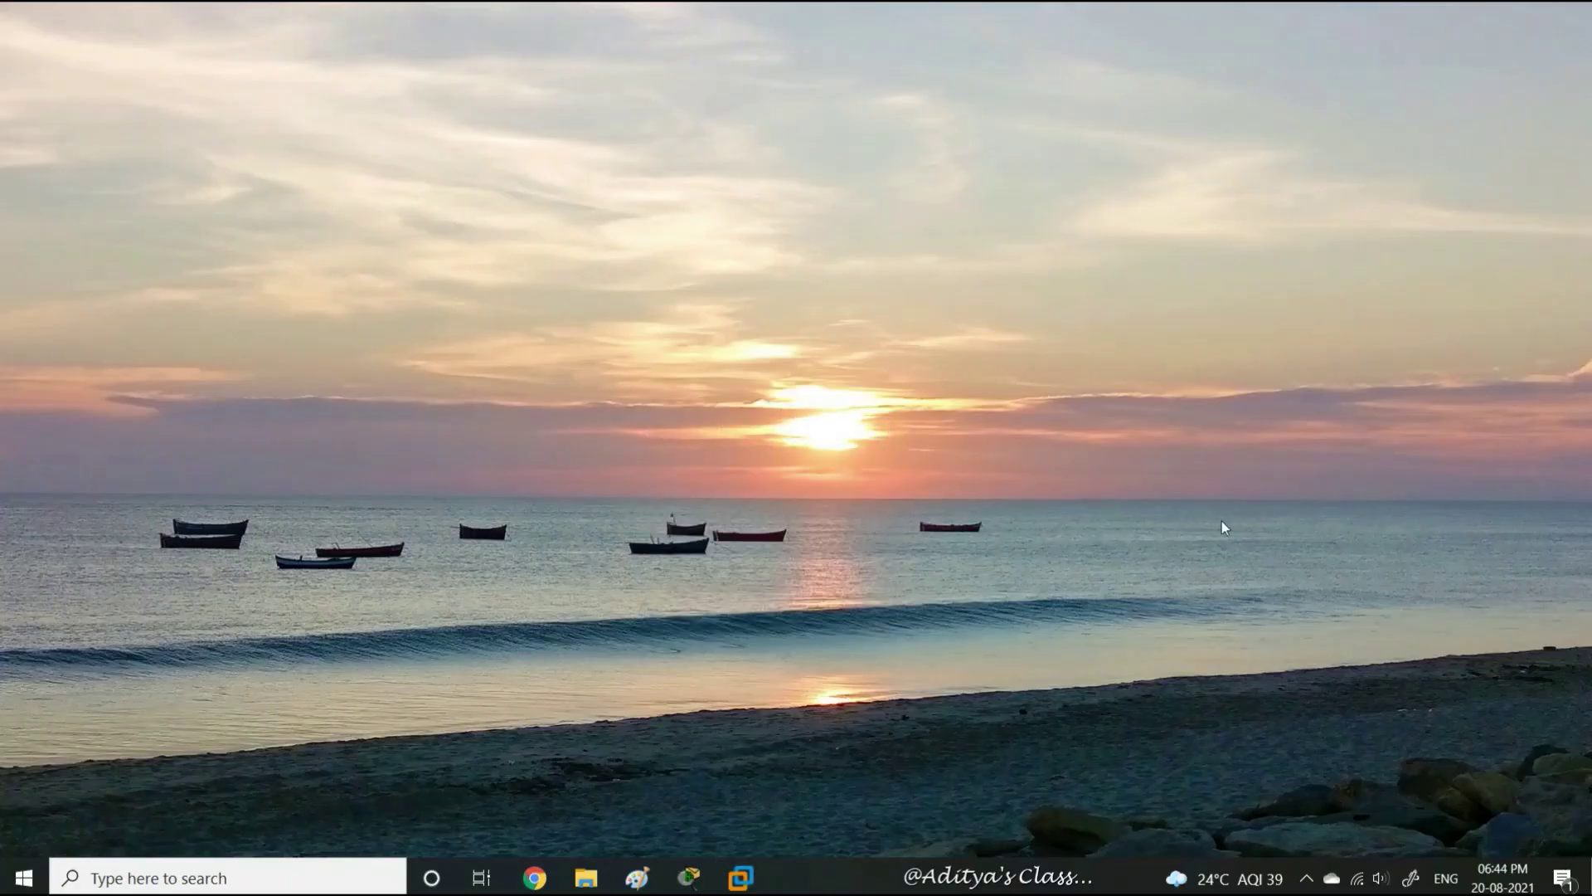